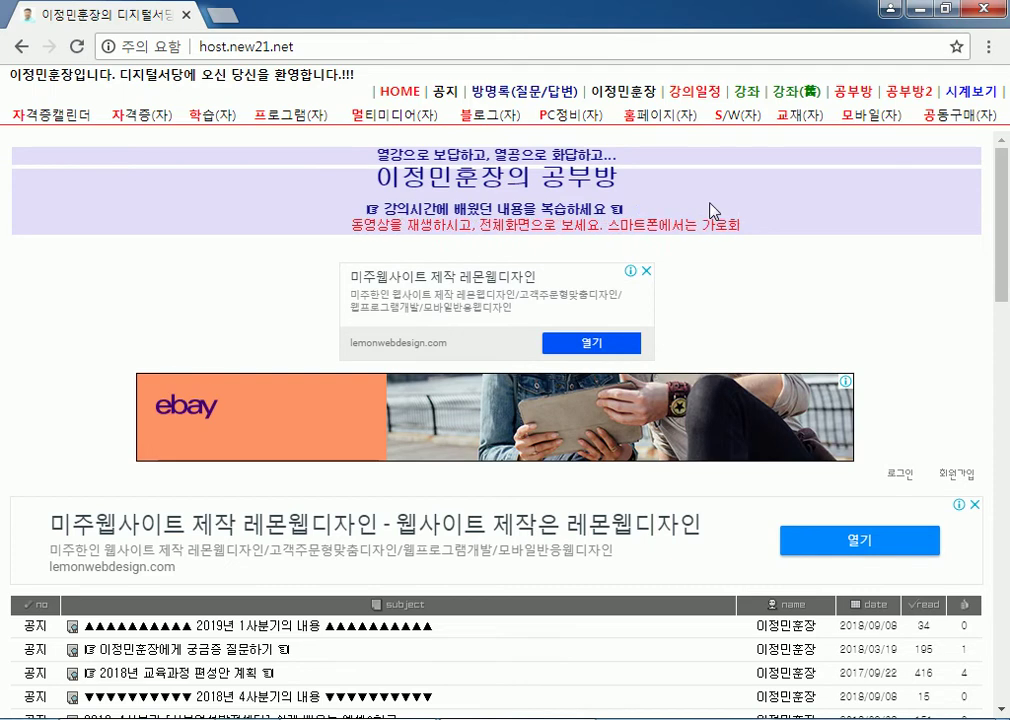
# Step: Open the 컴퓨터활용능력2급 실기향상 notice post and download its 2019컴활2급_실습파일.exe attachment
pyautogui.scroll(-4, 450, 390)
pyautogui.scroll(-2, 385, 432)
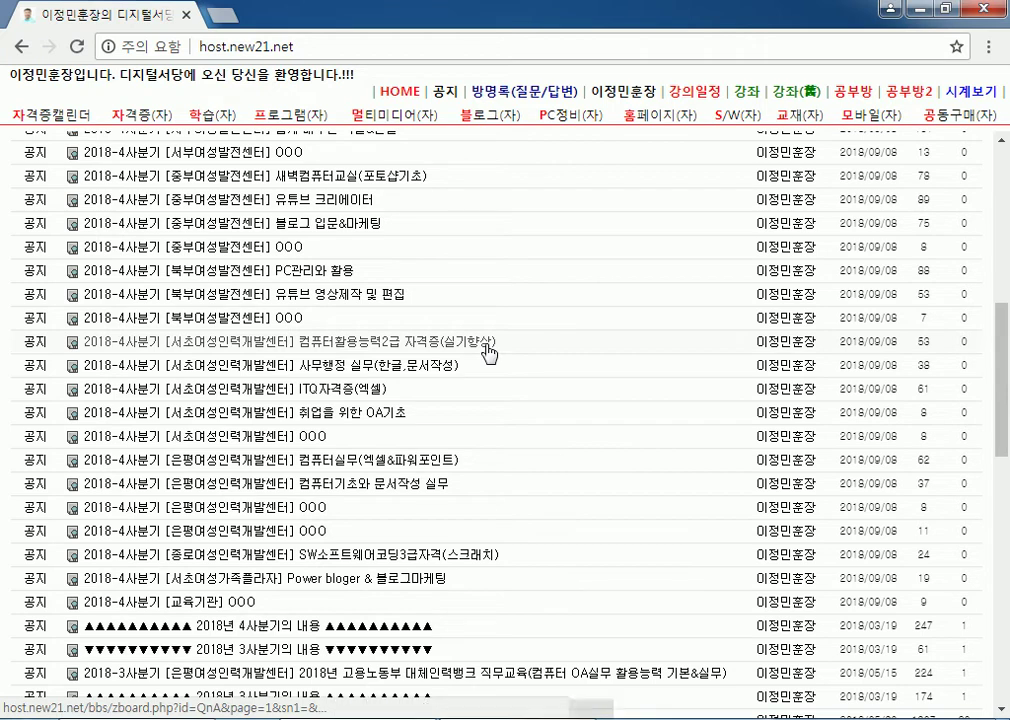
pyautogui.click(486, 349)
pyautogui.scroll(-1, 295, 403)
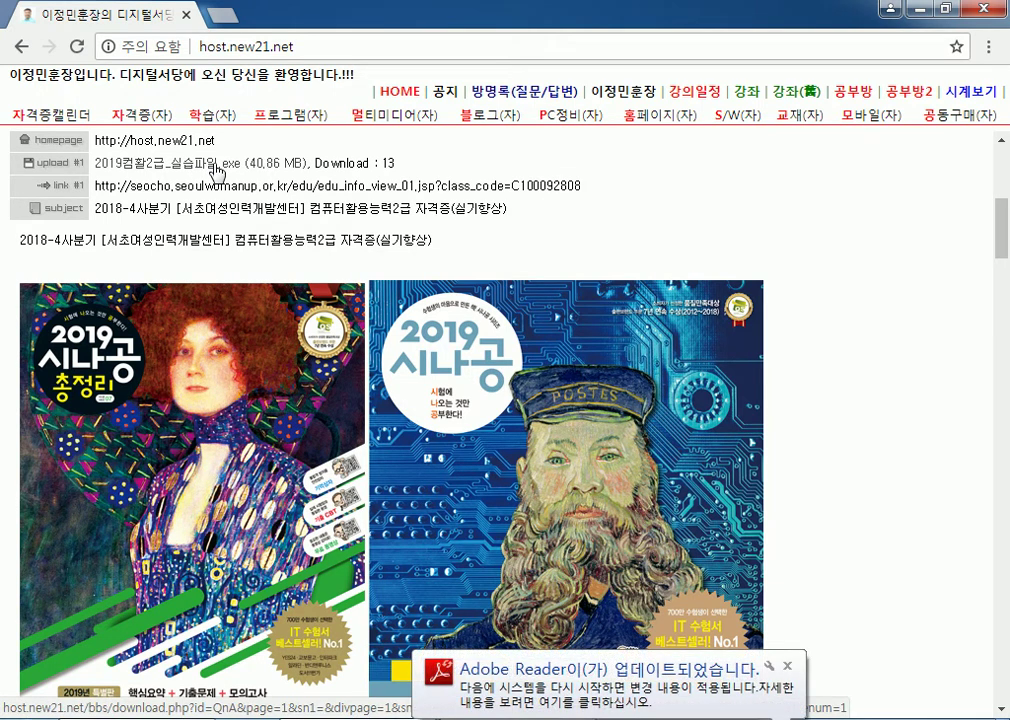
pyautogui.click(213, 167)
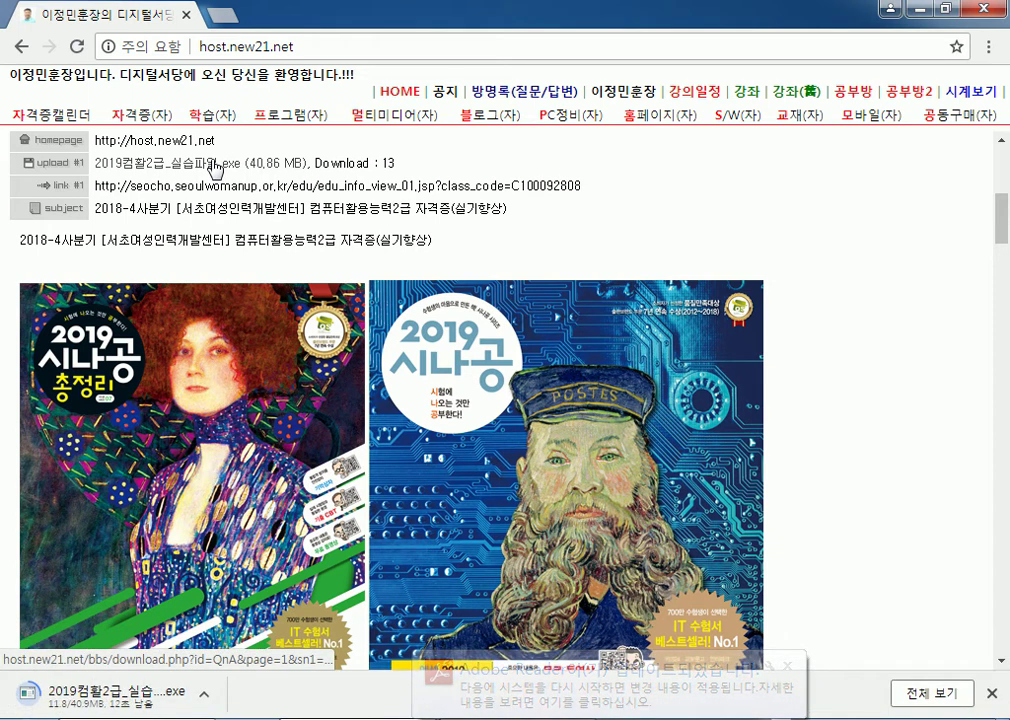
# Step: Dismiss the Adobe Reader update notices and open the Computer drive view with Win+E
pyautogui.click(760, 690)
pyautogui.click(665, 514)
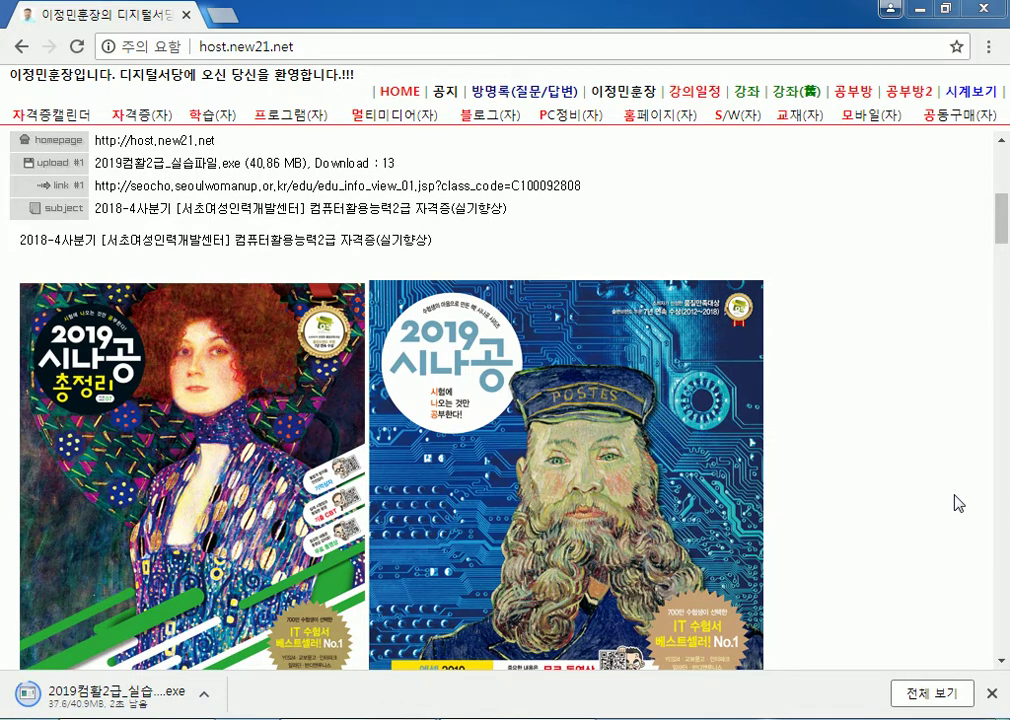
pyautogui.press('super+e')
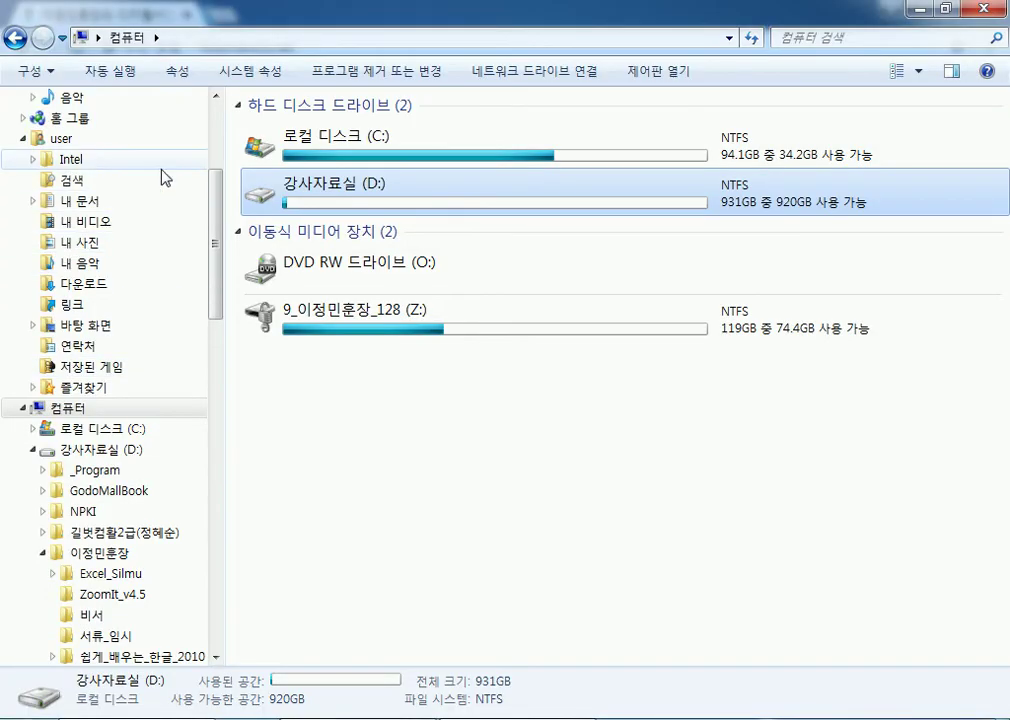
# Step: Open the Downloads folder and run the practice file from Chrome's download bar, allowing it
pyautogui.moveTo(209, 199); pyautogui.dragTo(217, 108)
pyautogui.click(85, 127)
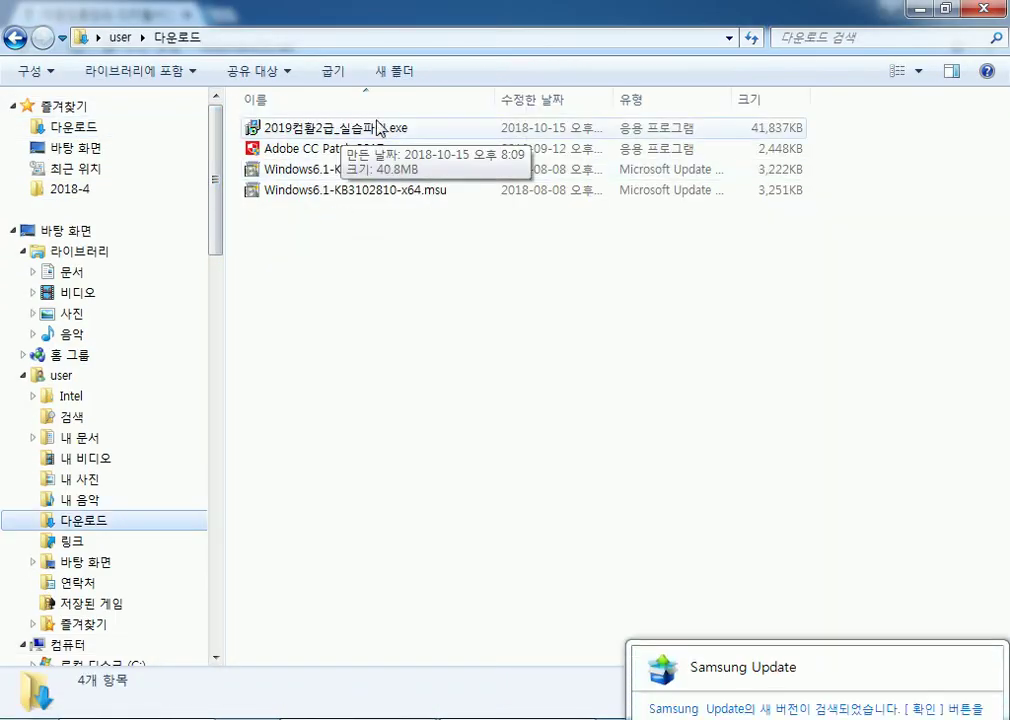
pyautogui.click(919, 9)
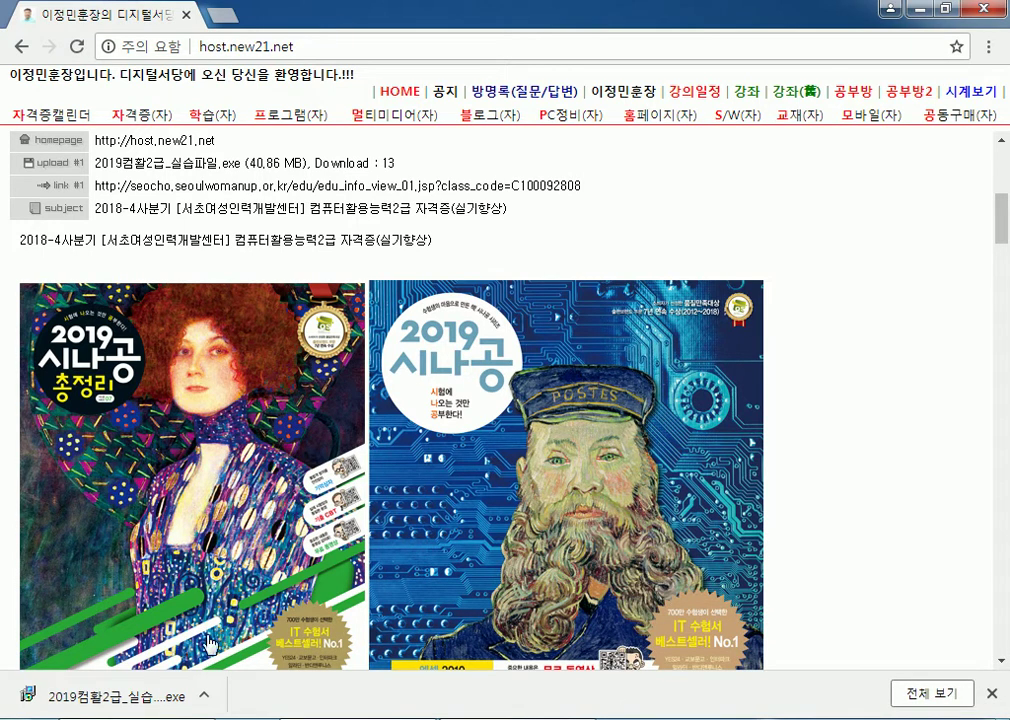
pyautogui.click(170, 696)
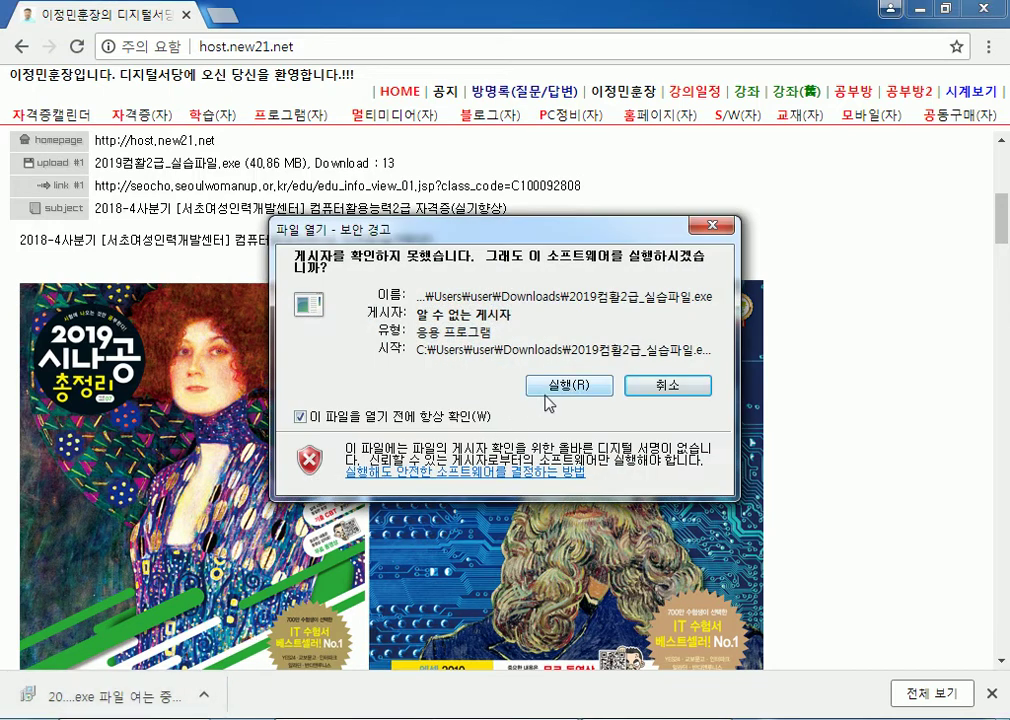
pyautogui.click(552, 388)
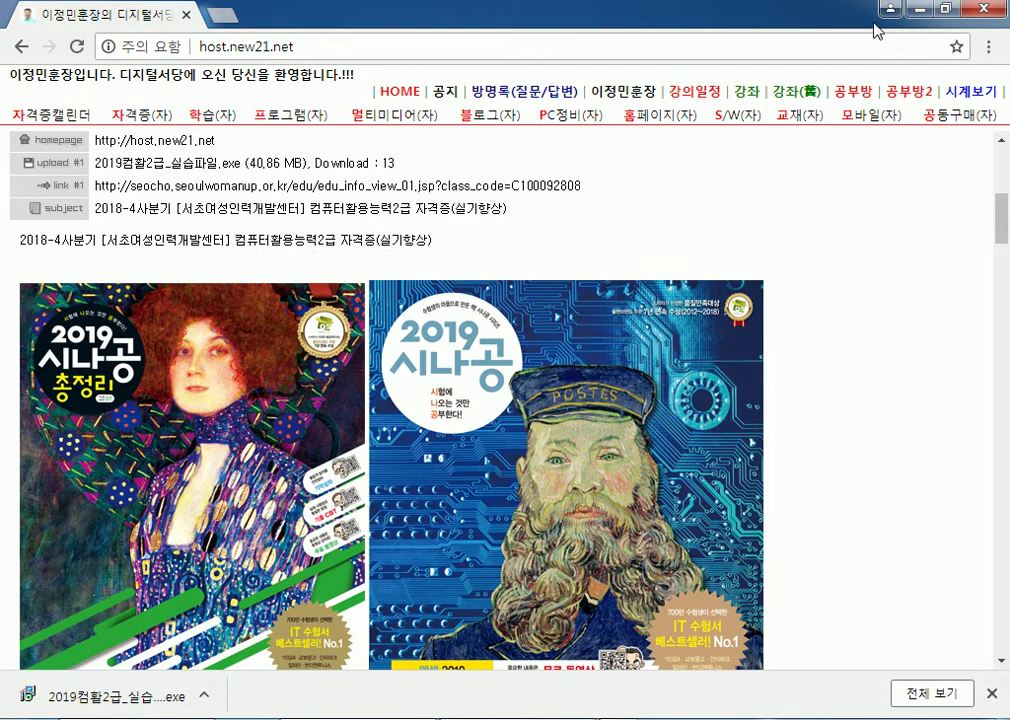
# Step: Close the ALYac popup, rerun 2019컴활2급_실습파일.exe from Downloads, and return to Computer
pyautogui.click(915, 10)
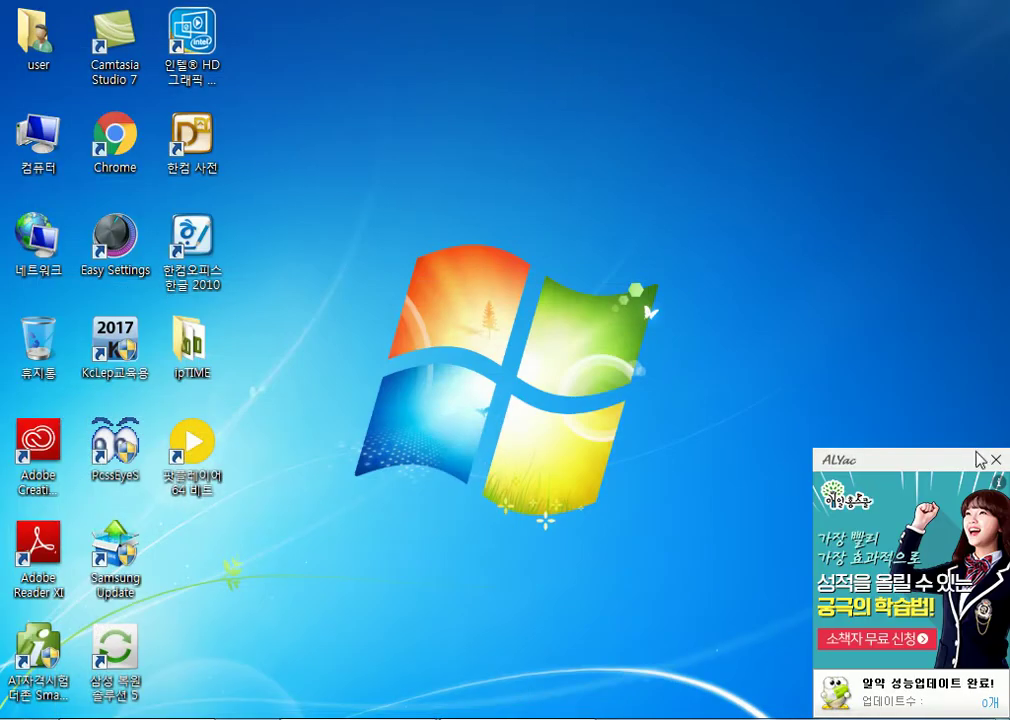
pyautogui.click(995, 460)
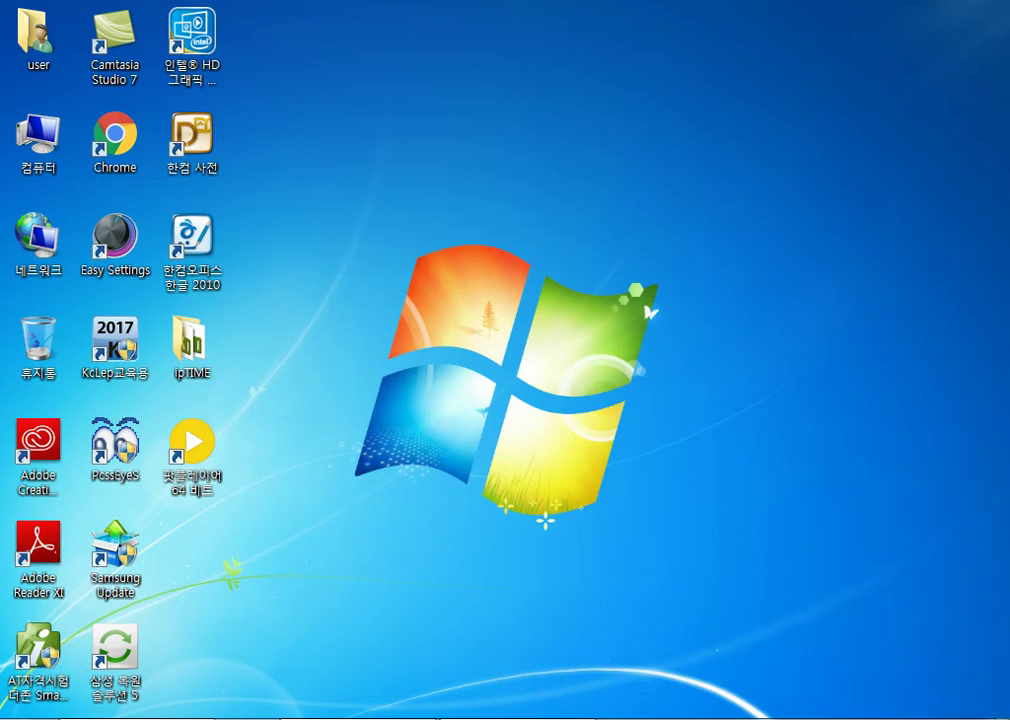
pyautogui.moveTo(137, 718)
pyautogui.click(130, 620)
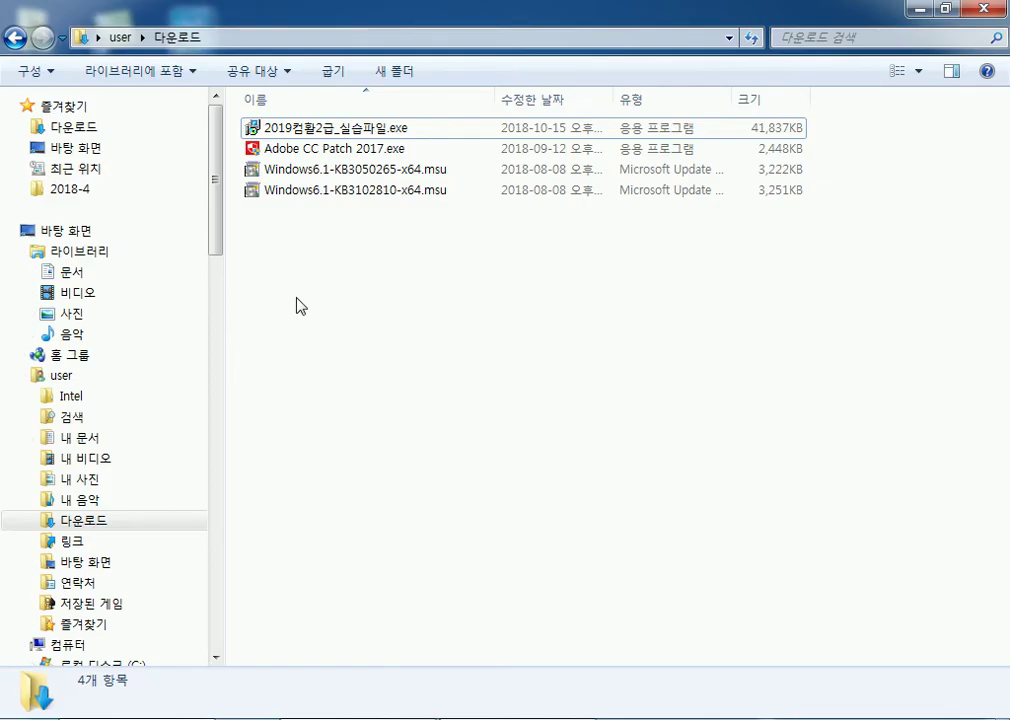
pyautogui.doubleClick(338, 131)
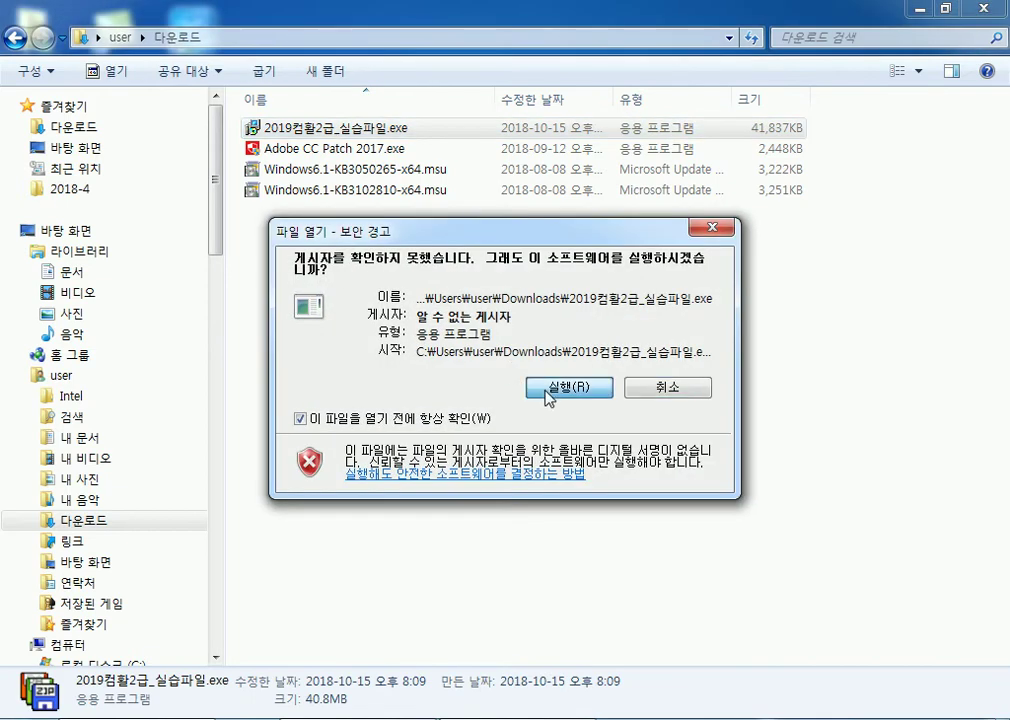
pyautogui.click(567, 387)
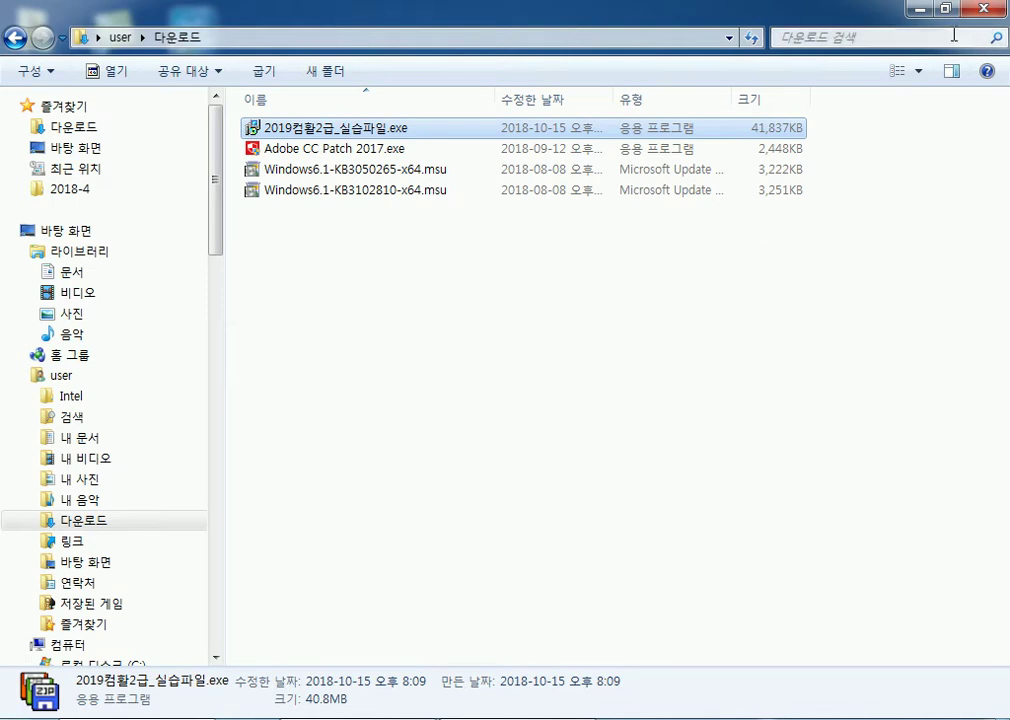
pyautogui.click(68, 645)
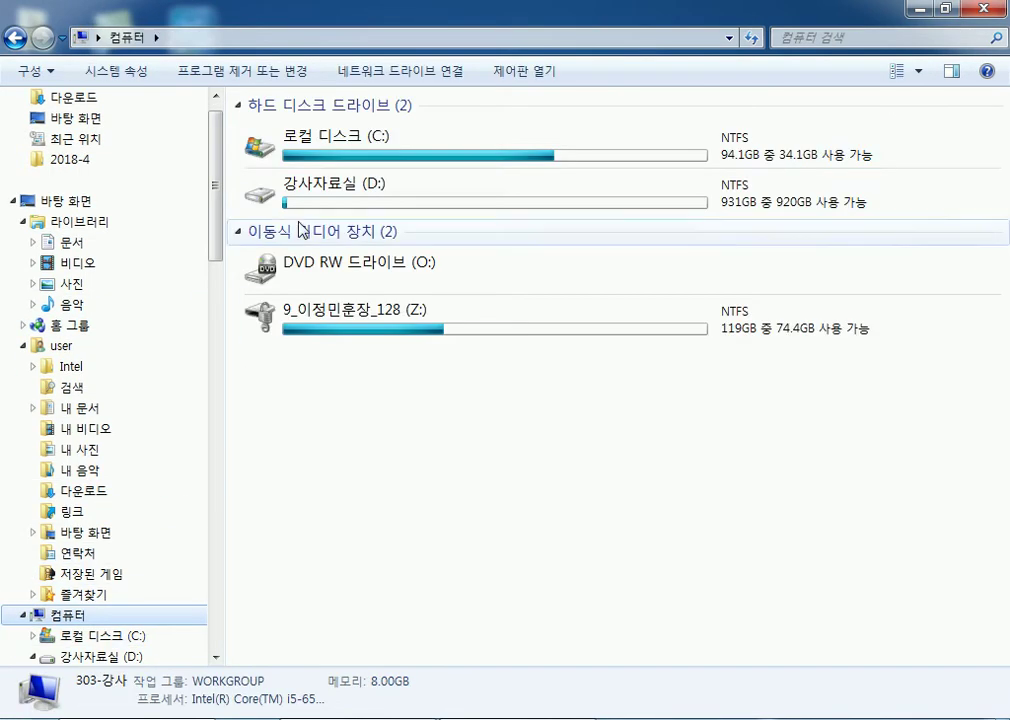
# Step: Open drive C: and check the contents of the extracted 길벗컴활2급 folder
pyautogui.doubleClick(330, 150)
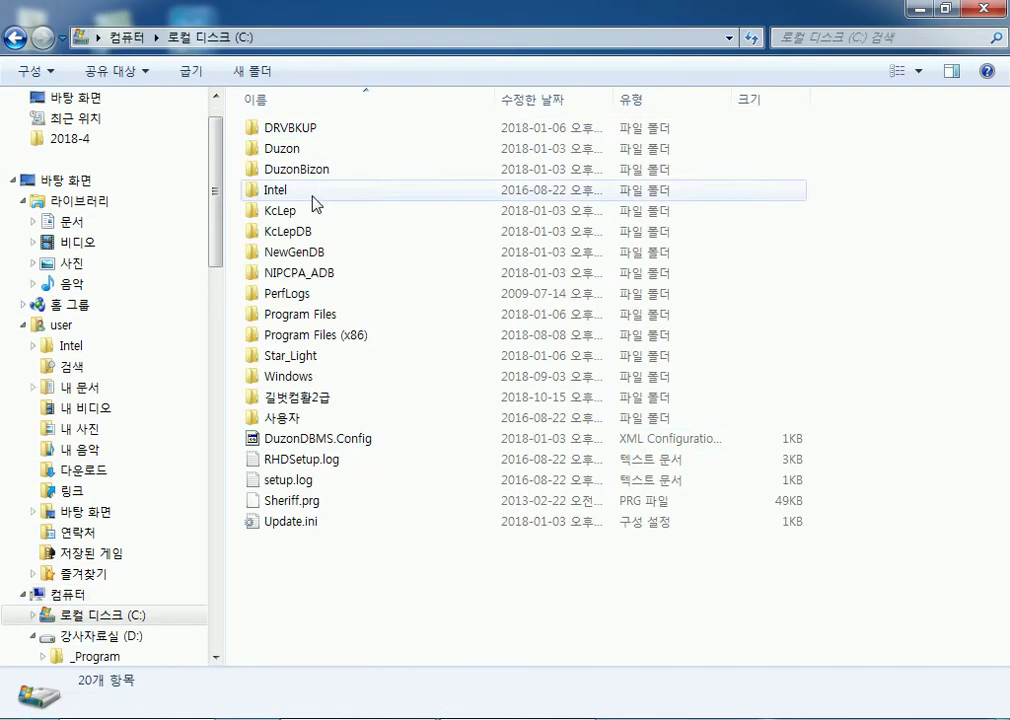
pyautogui.click(302, 405)
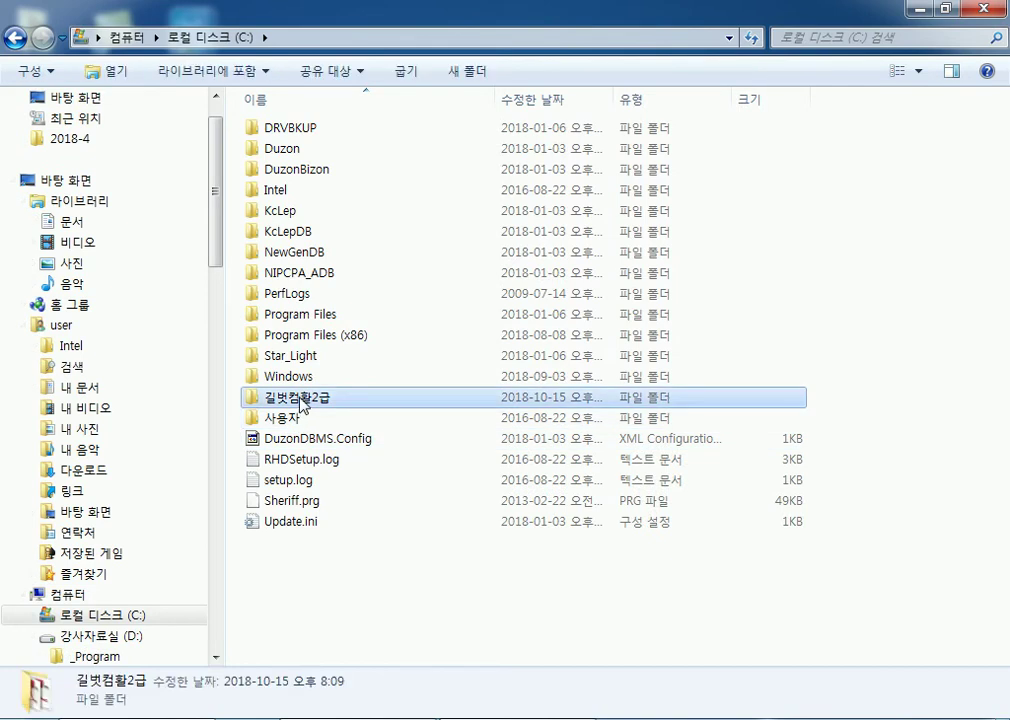
pyautogui.doubleClick(302, 400)
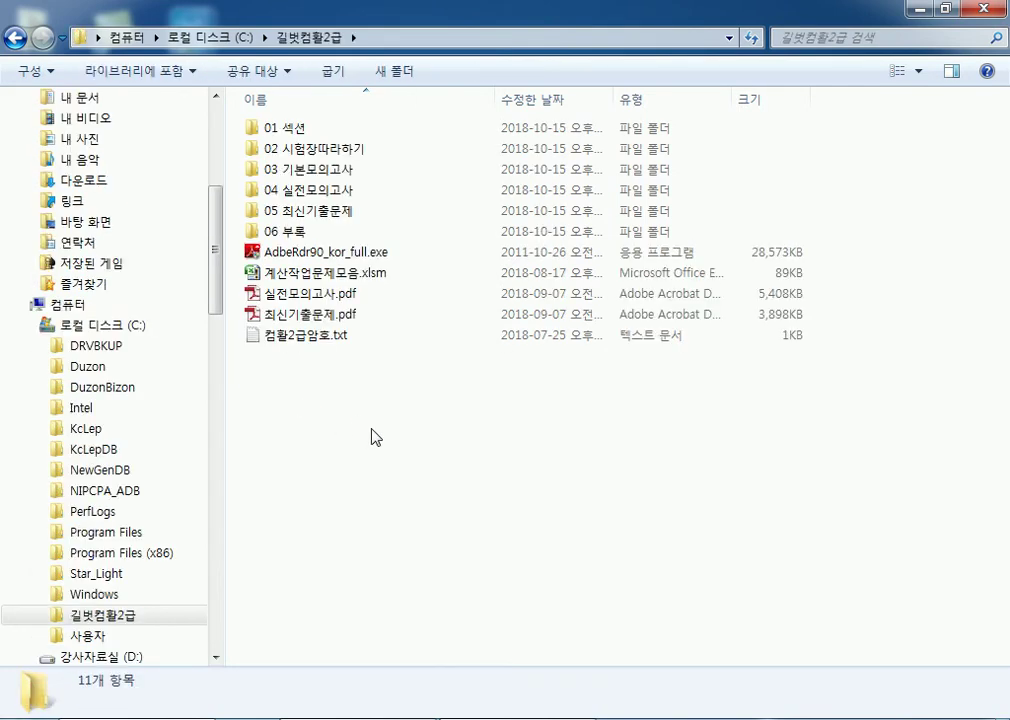
pyautogui.click(16, 42)
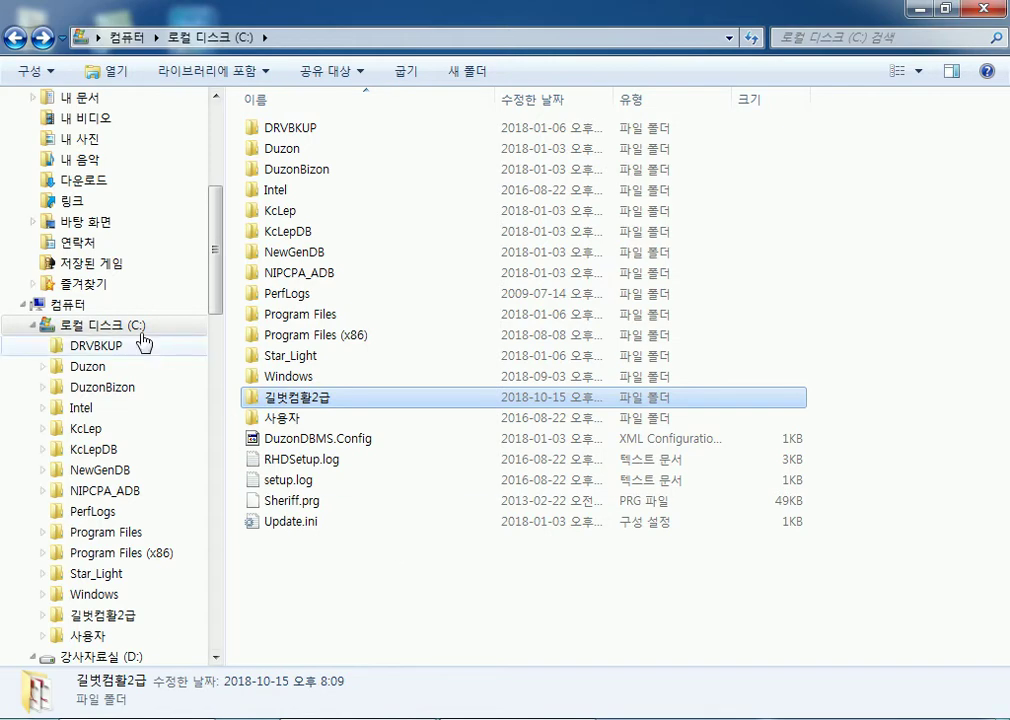
# Step: Return to Computer, reopen drive C: and select the 길벗컴활2급 folder
pyautogui.click(55, 303)
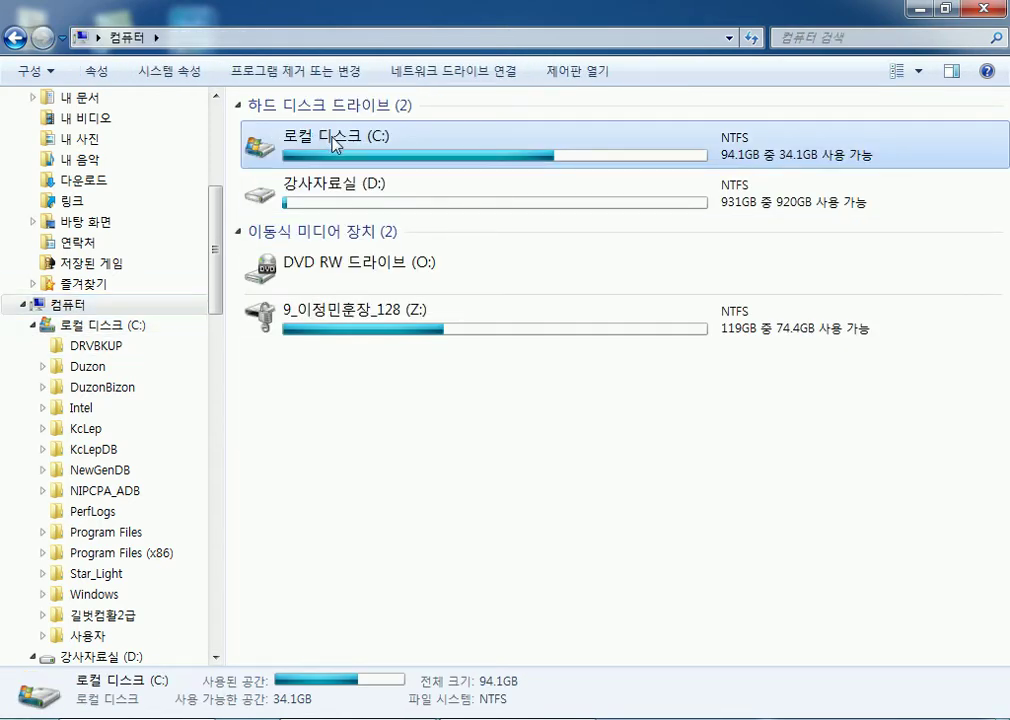
pyautogui.doubleClick(333, 140)
pyautogui.click(428, 405)
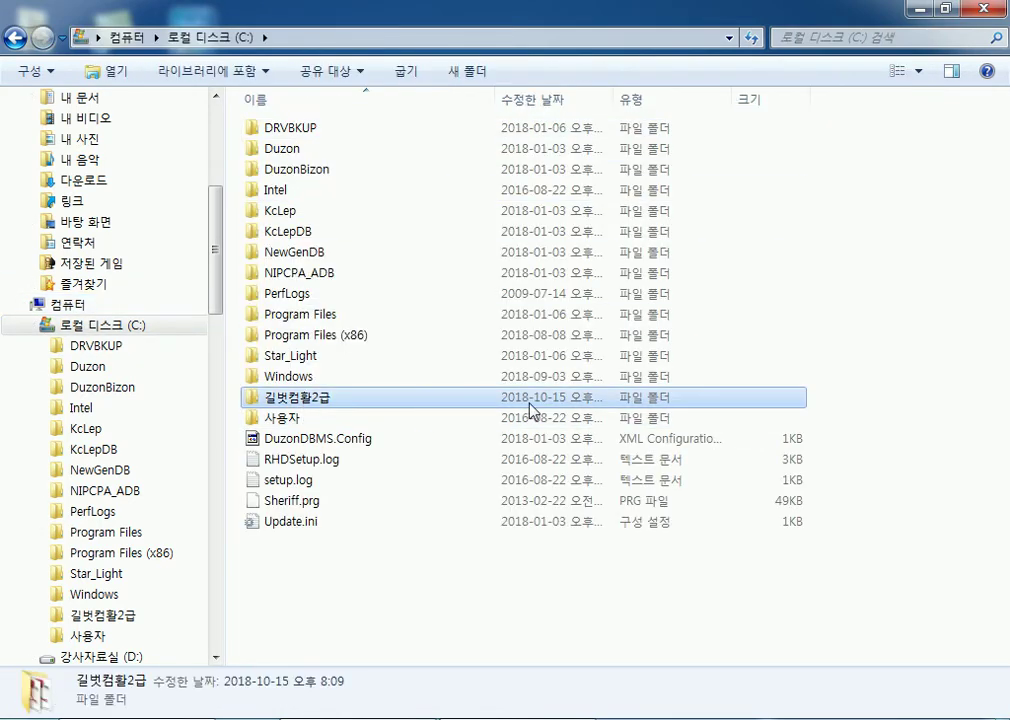
pyautogui.moveTo(563, 410)
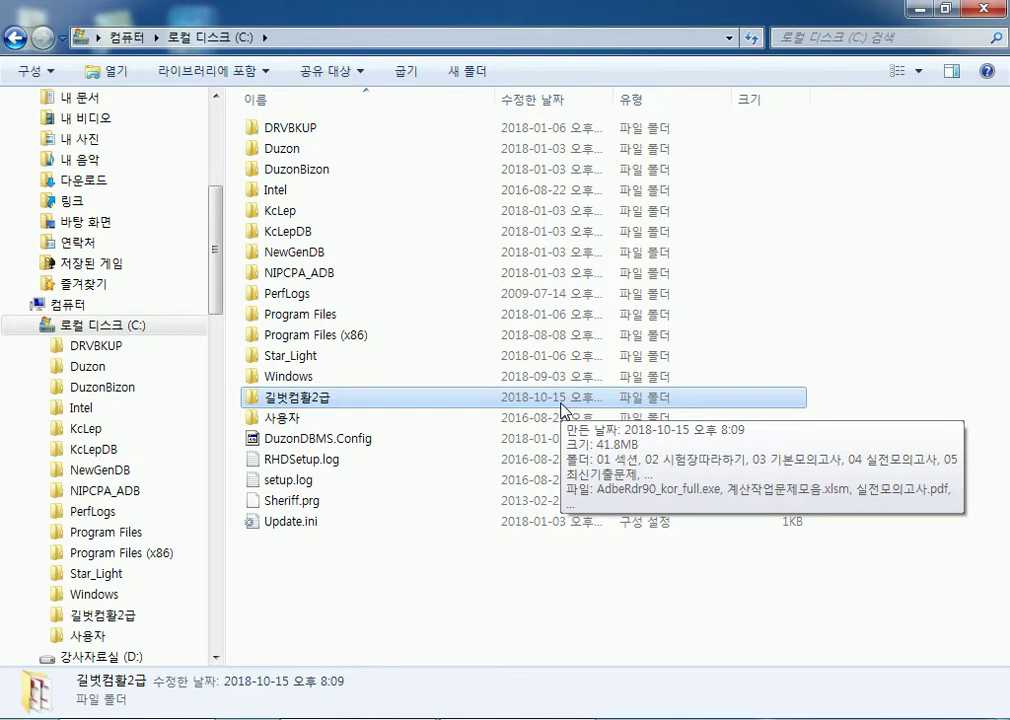
# Step: Copy the 길벗컴활2급 folder from C: into the instructor's own folder on drive D:
pyautogui.rightClick(293, 396)
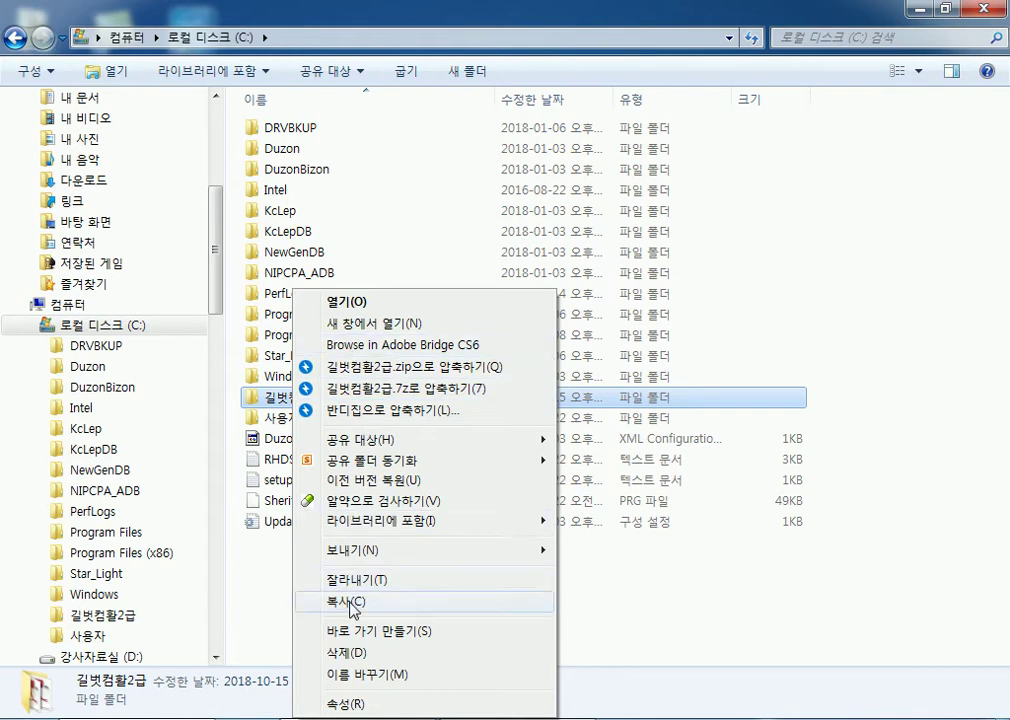
pyautogui.click(352, 603)
pyautogui.doubleClick(70, 330)
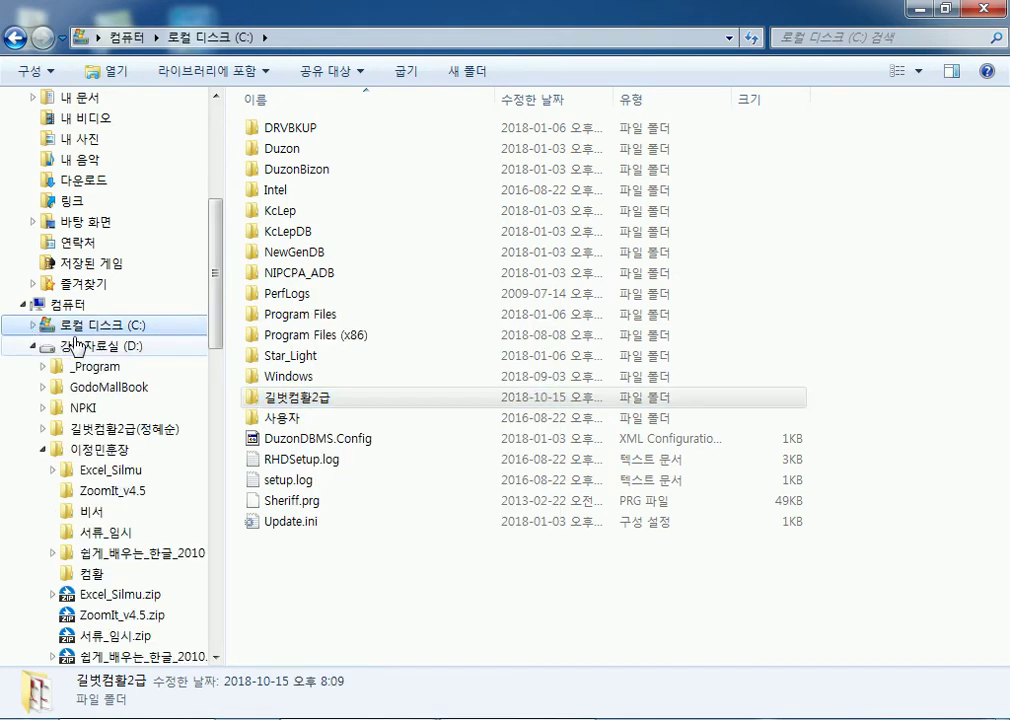
pyautogui.click(73, 345)
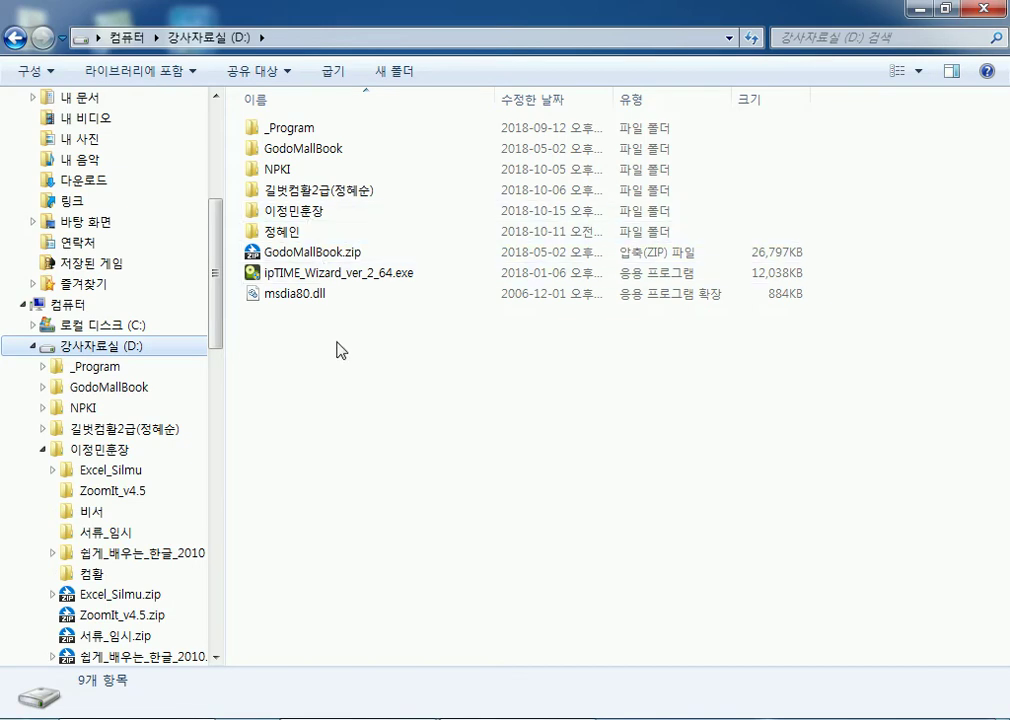
pyautogui.doubleClick(307, 211)
pyautogui.rightClick(370, 450)
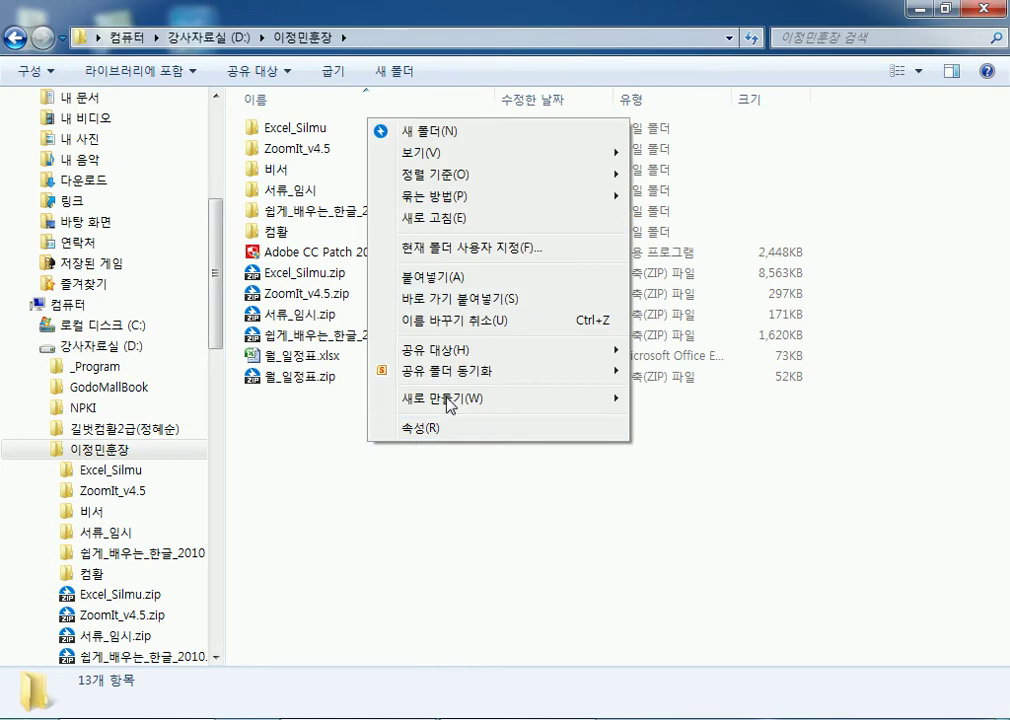
pyautogui.click(420, 274)
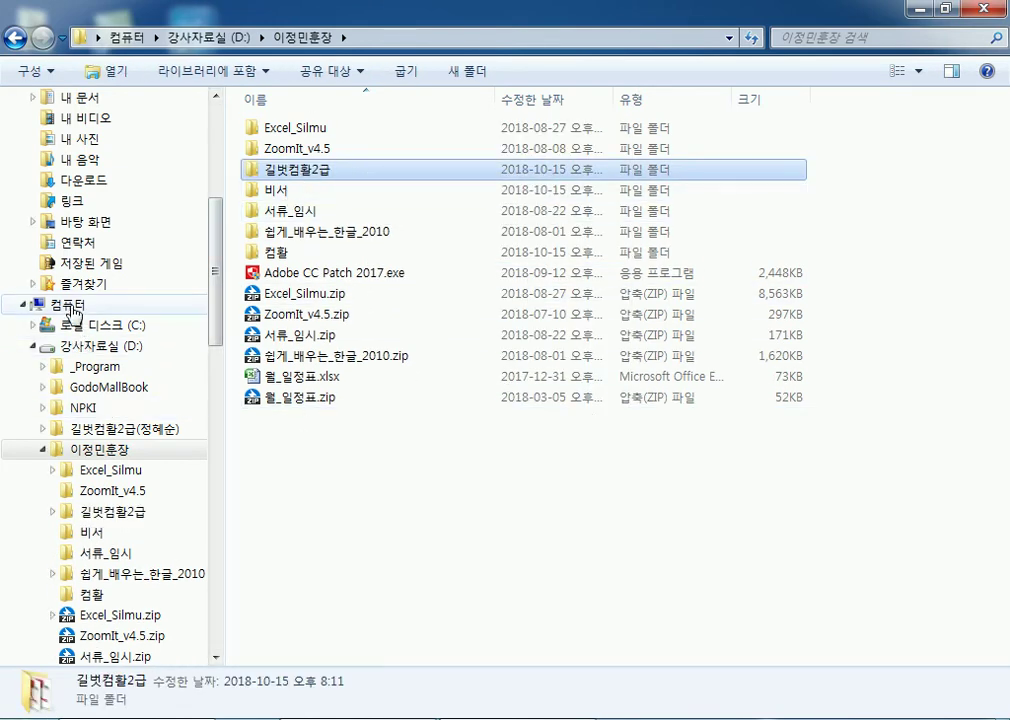
# Step: Check the other 길벗컴활2급 copy on D:, then move the pasted folder up to D:'s root
pyautogui.click(68, 304)
pyautogui.doubleClick(318, 190)
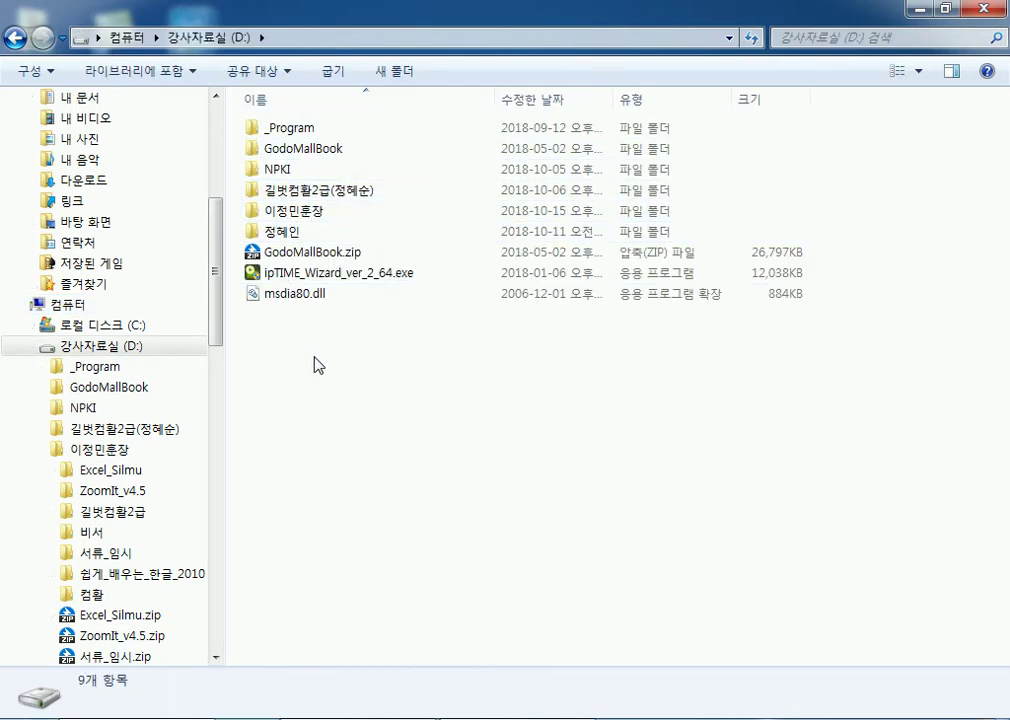
pyautogui.doubleClick(330, 190)
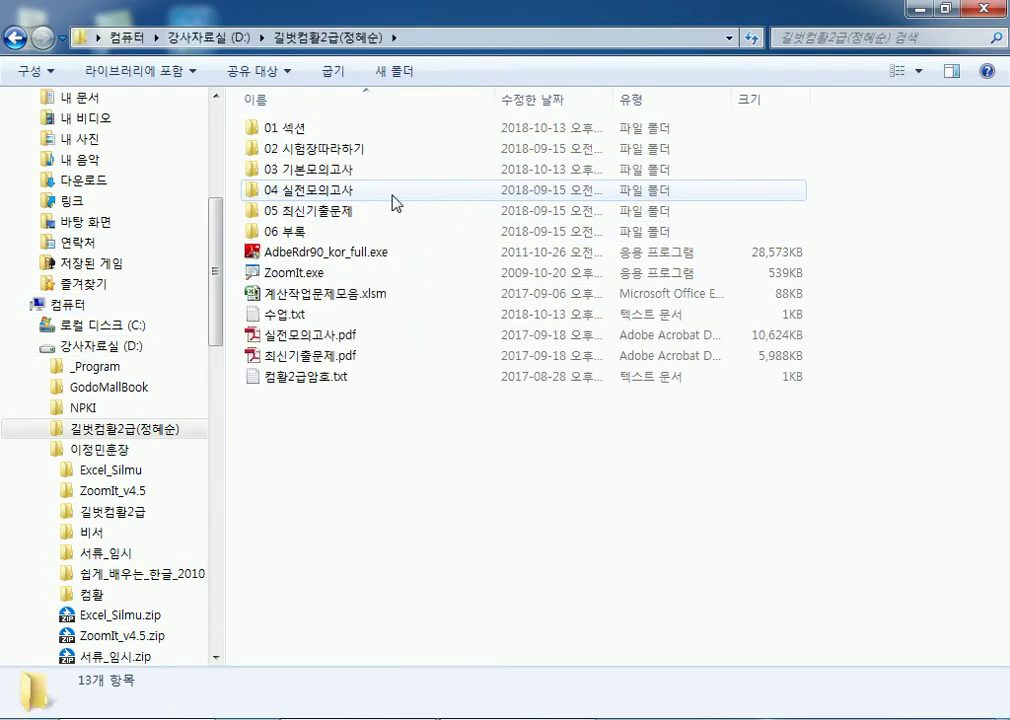
pyautogui.click(15, 37)
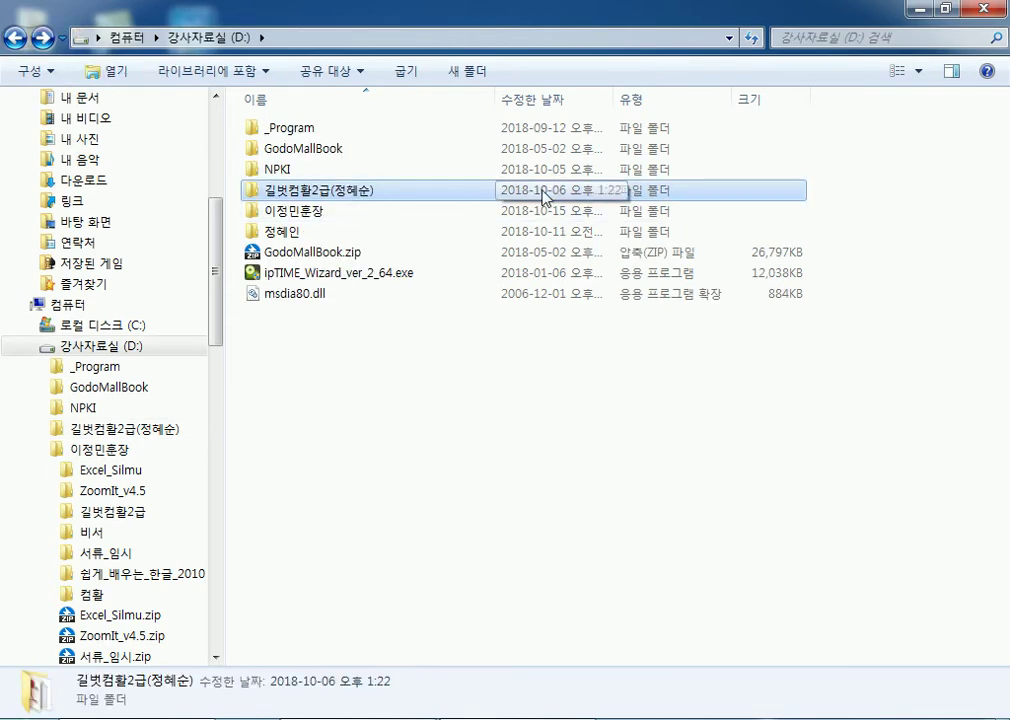
pyautogui.doubleClick(285, 214)
pyautogui.moveTo(290, 172); pyautogui.dragTo(145, 347)
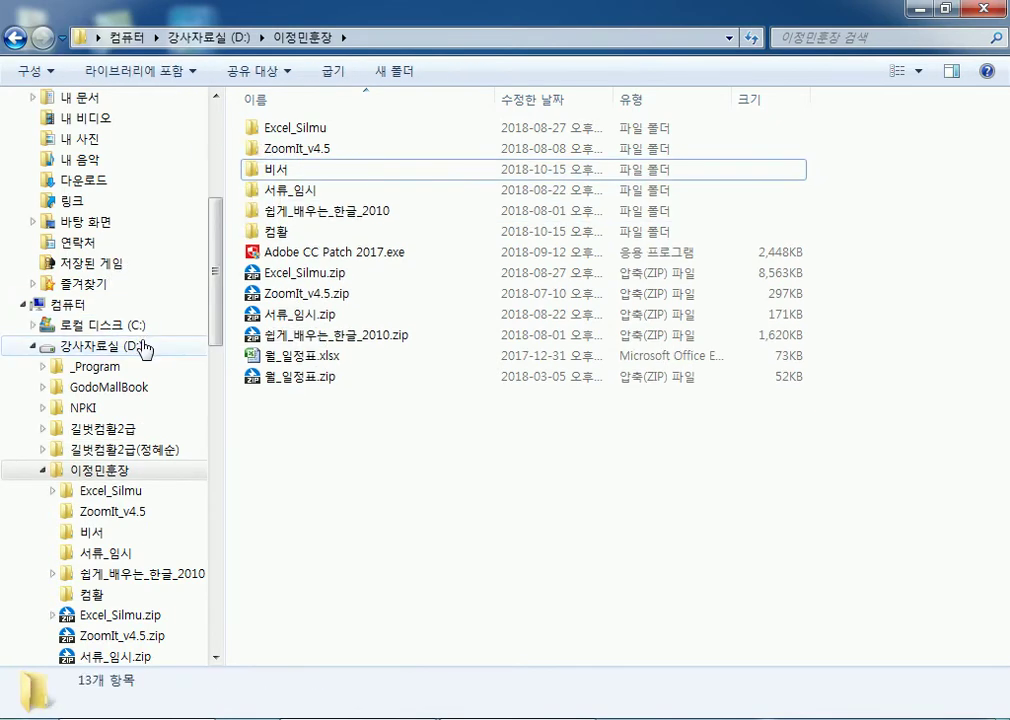
# Step: Rename the moved 길벗컴활2급 folder with the instructor's name in parentheses, then open the other copy
pyautogui.click(145, 347)
pyautogui.click(328, 192)
pyautogui.click(332, 197)
pyautogui.write('(dl')
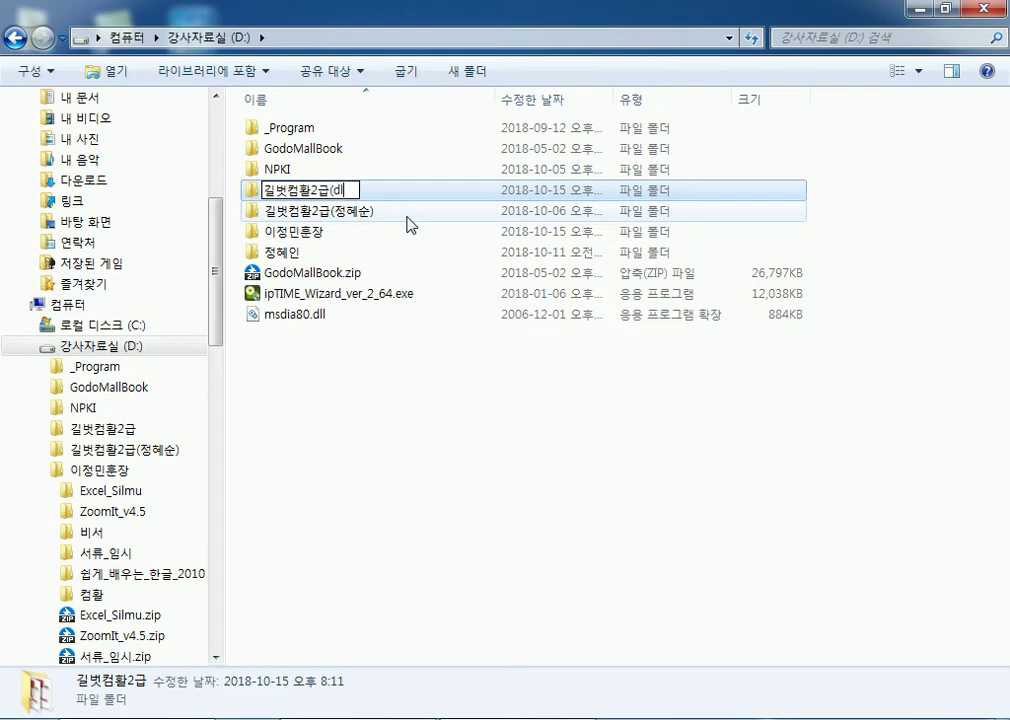
pyautogui.write('이정민훈장)')
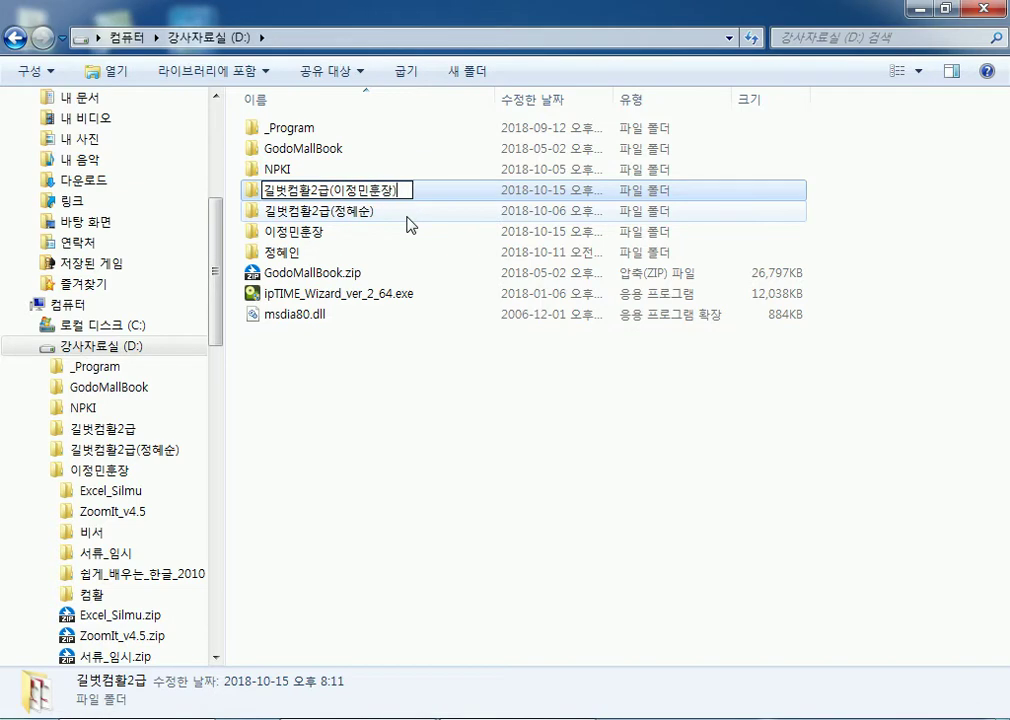
pyautogui.press('Return')
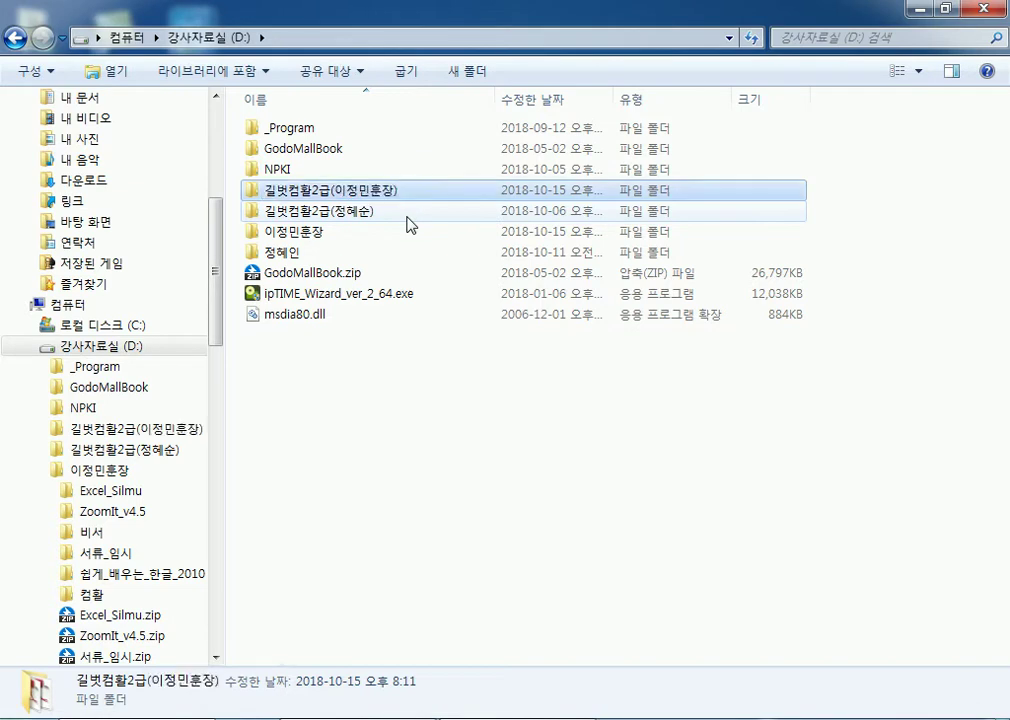
pyautogui.doubleClick(388, 219)
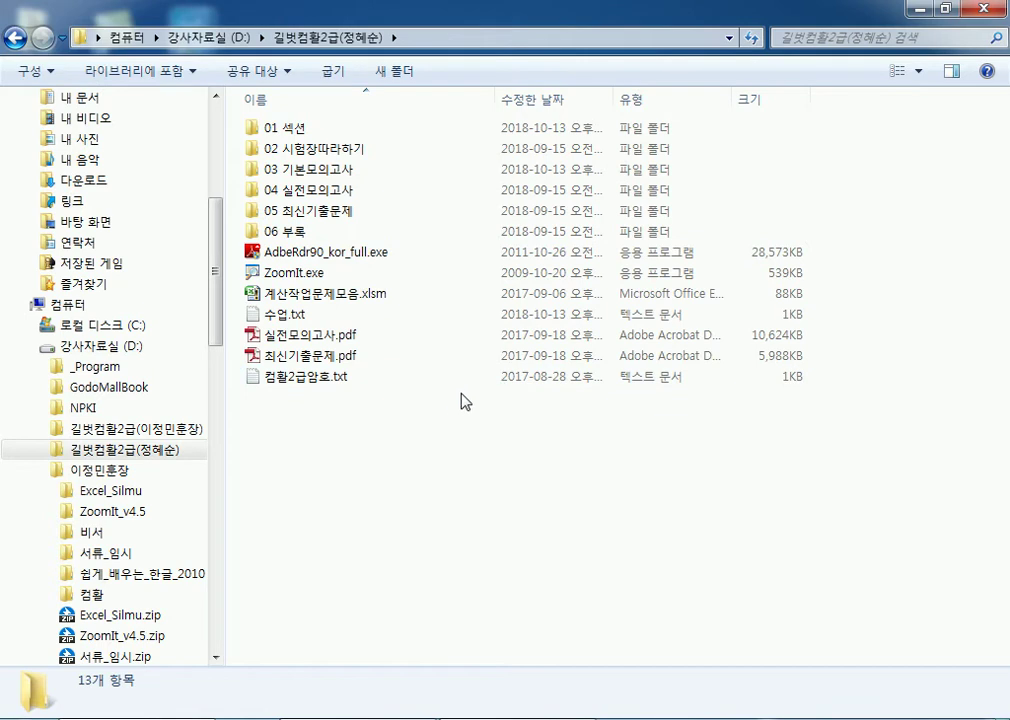
# Step: Open the renamed 길벗컴활2급 folder on D: and select 최신기출문제.pdf
pyautogui.click(82, 348)
pyautogui.doubleClick(316, 195)
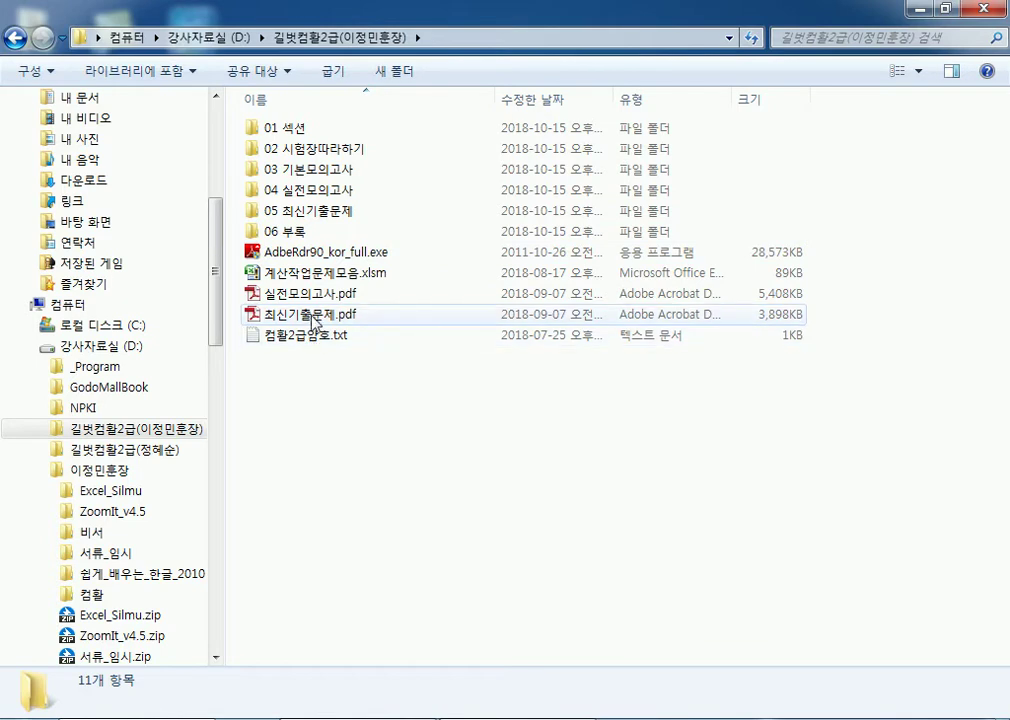
pyautogui.click(313, 318)
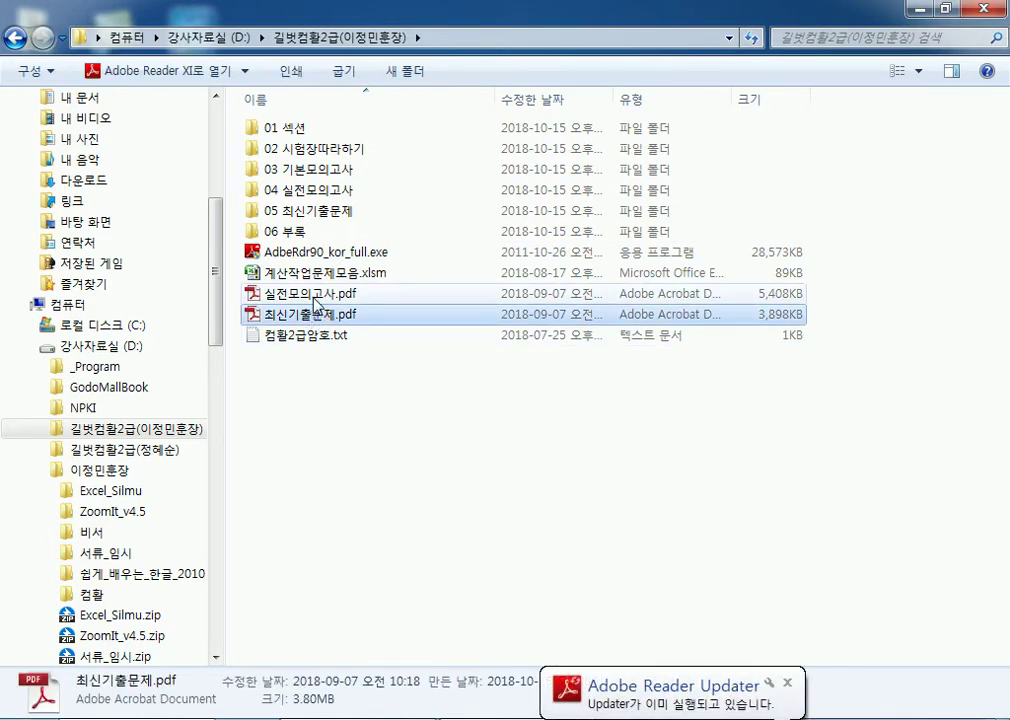
# Step: Open 실전모의고사.pdf and 최신기출문제.pdf, page through 최신기출문제.pdf to page 4, and close it
pyautogui.doubleClick(314, 294)
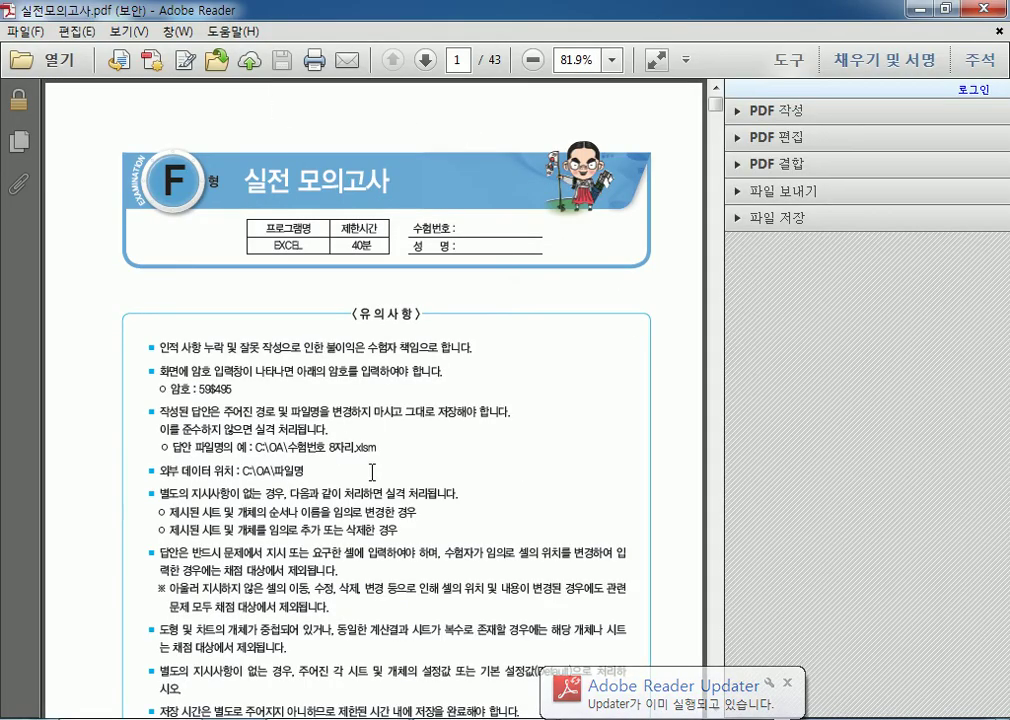
pyautogui.hotkey('alt', 'Tab')
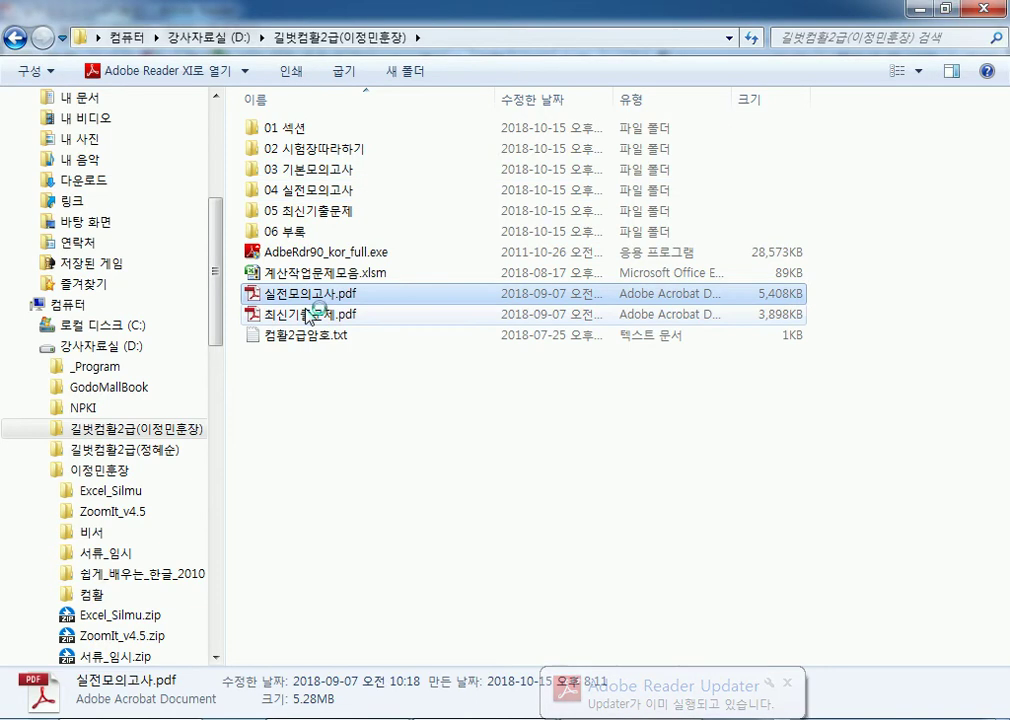
pyautogui.doubleClick(293, 316)
pyautogui.scroll(-15, 580, 375)
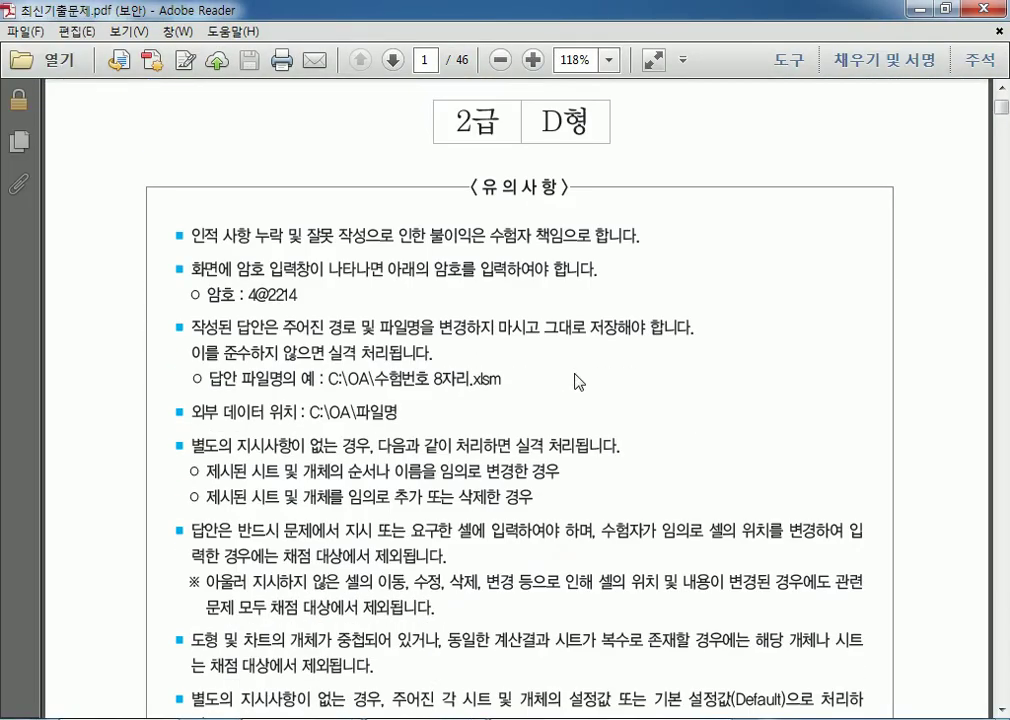
pyautogui.scroll(-20, 580, 382)
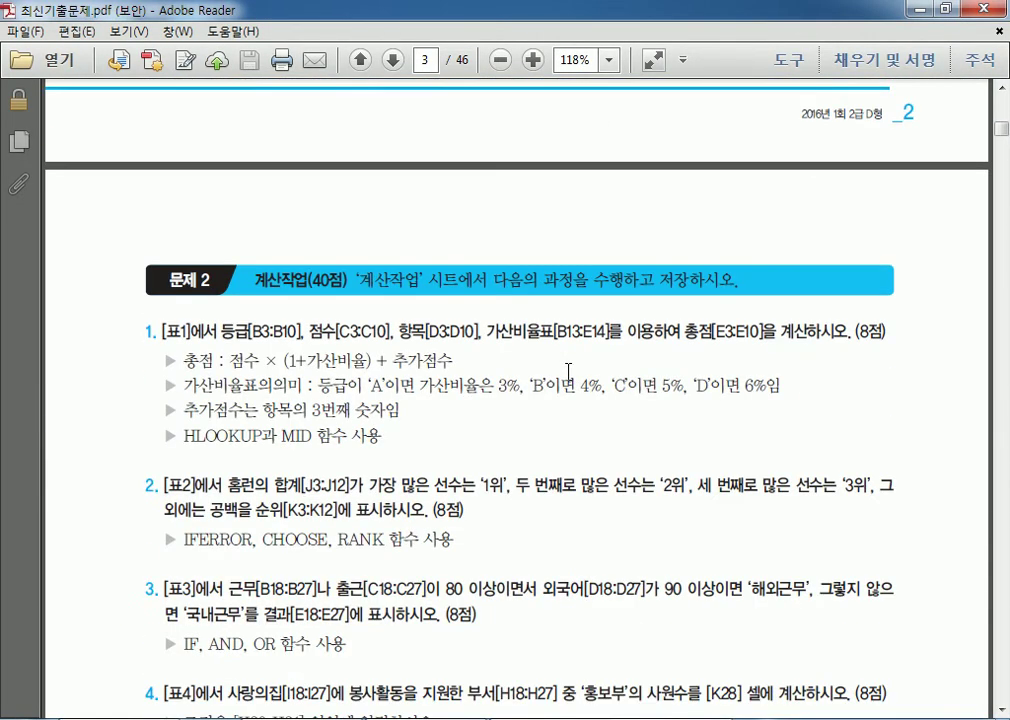
pyautogui.scroll(-10, 568, 381)
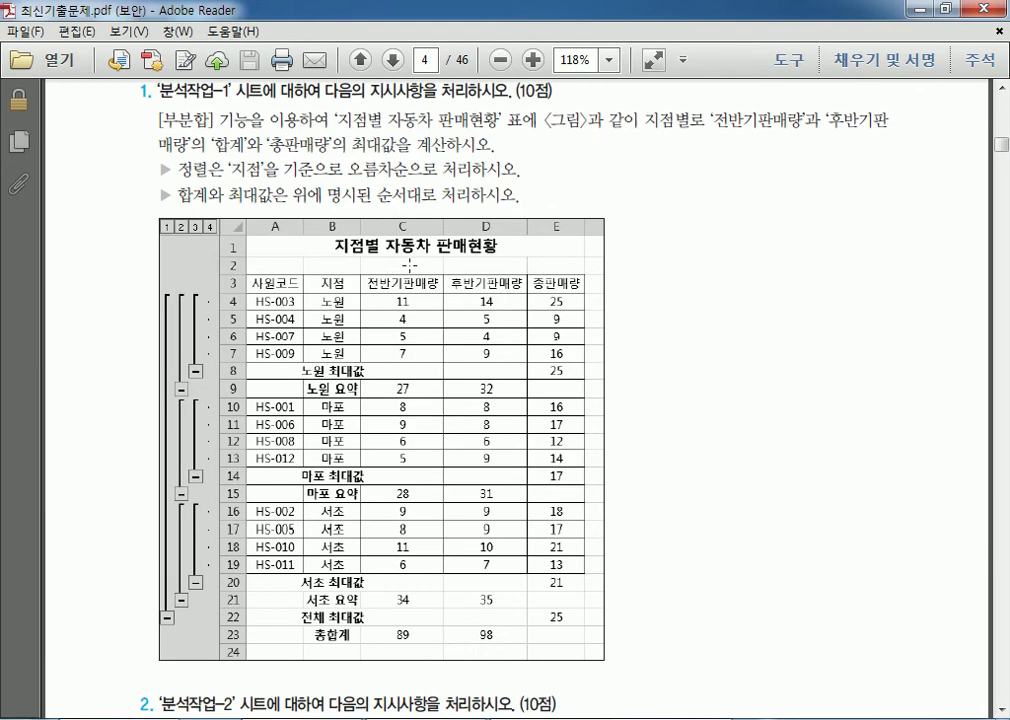
pyautogui.click(980, 12)
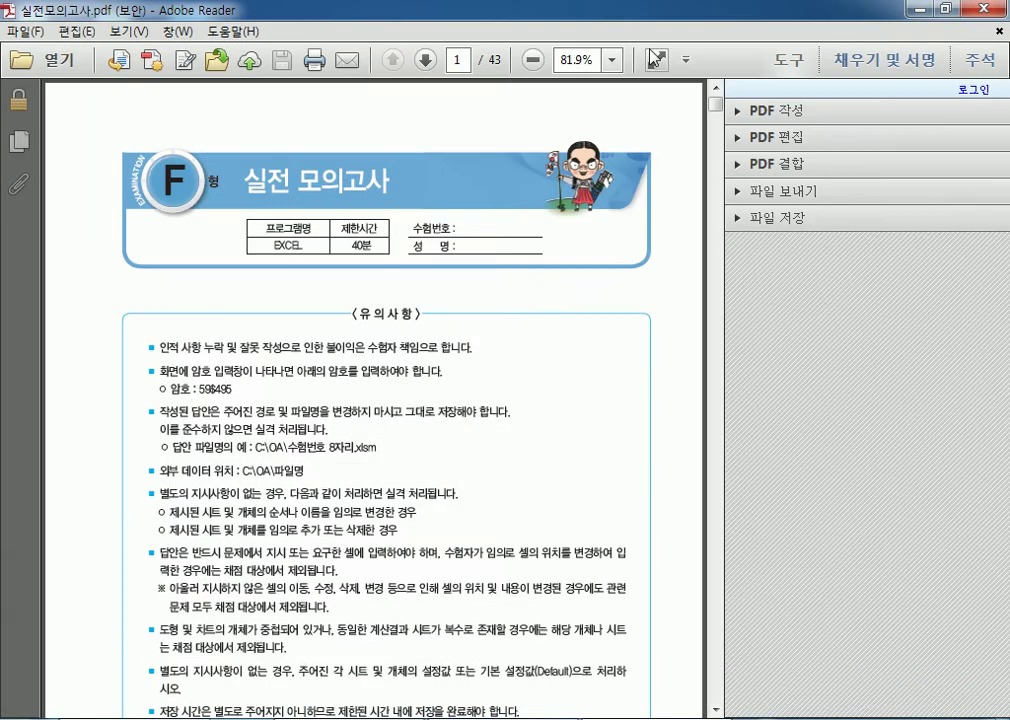
# Step: Close 실전모의고사.pdf, select AdbeRdr90_kor_full.exe, and switch to the Computer drive view
pyautogui.click(982, 12)
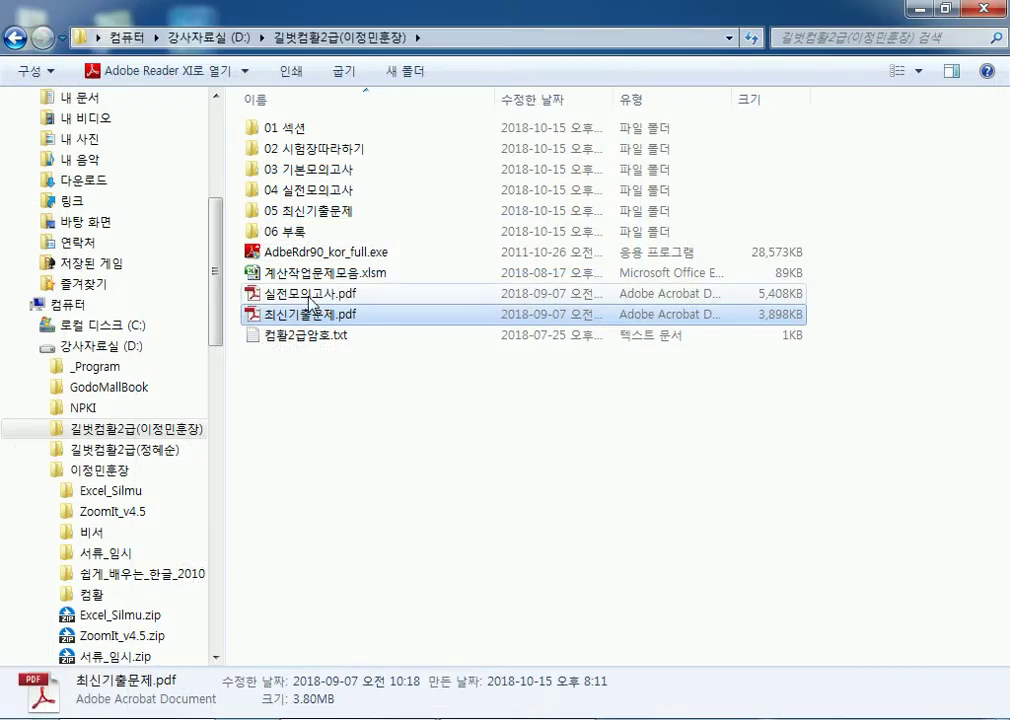
pyautogui.click(304, 257)
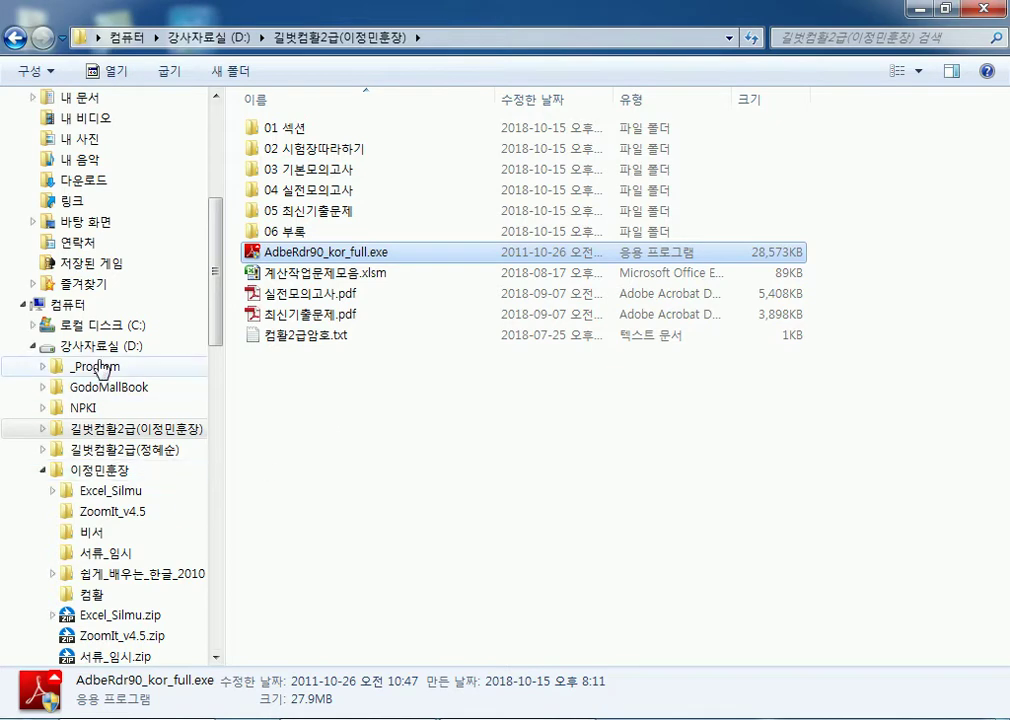
pyautogui.click(68, 304)
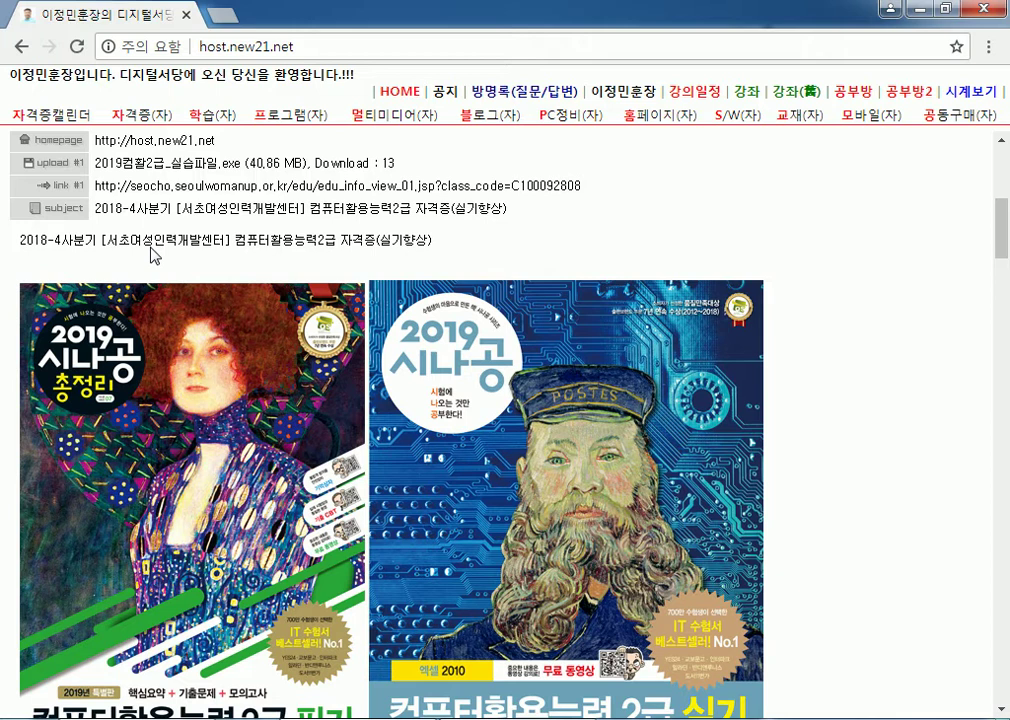
# Step: Run 2019컴활2급_실습파일.exe from Downloads, allow it, then minimize Explorer to clear the desktop
pyautogui.click(890, 9)
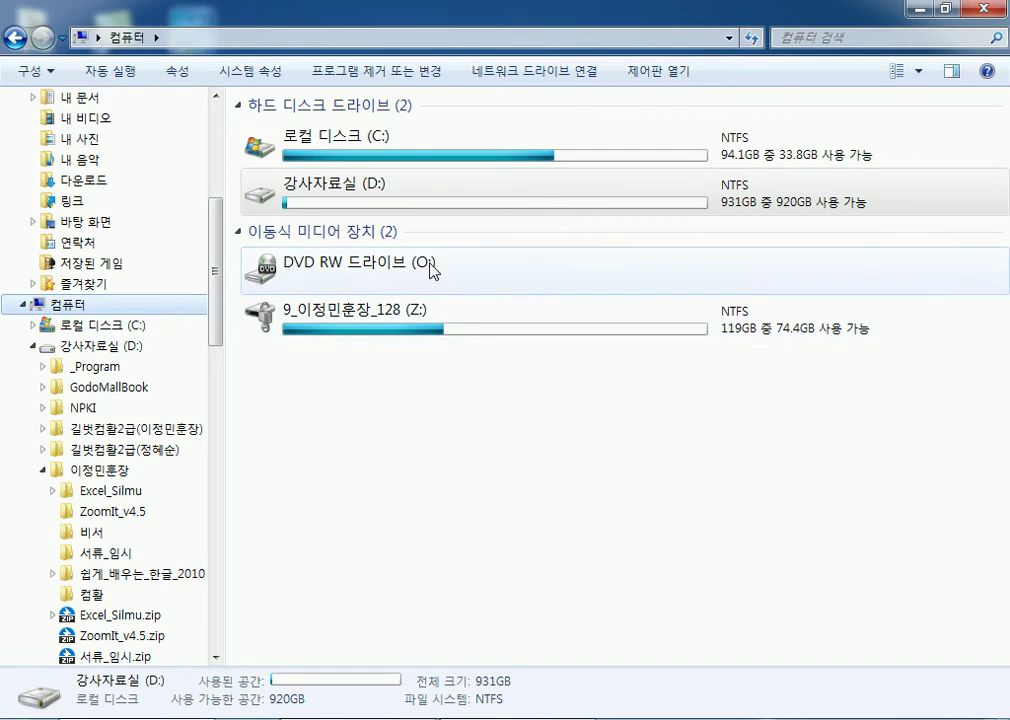
pyautogui.click(74, 303)
pyautogui.scroll(5, 122, 209)
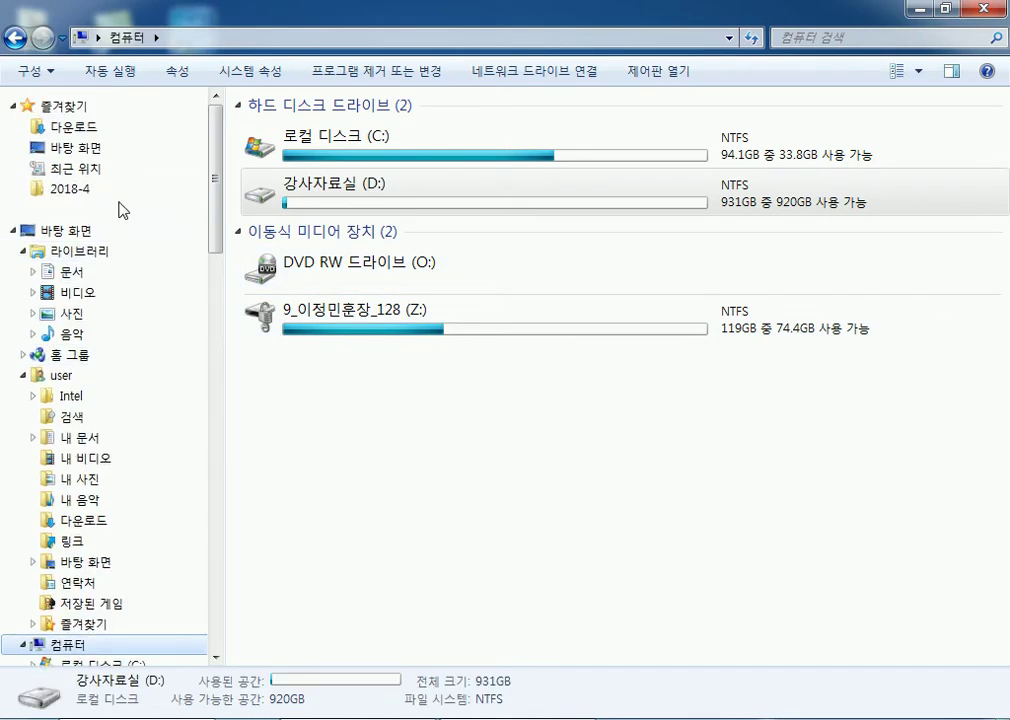
pyautogui.click(70, 127)
pyautogui.click(313, 131)
pyautogui.doubleClick(313, 131)
pyautogui.click(553, 392)
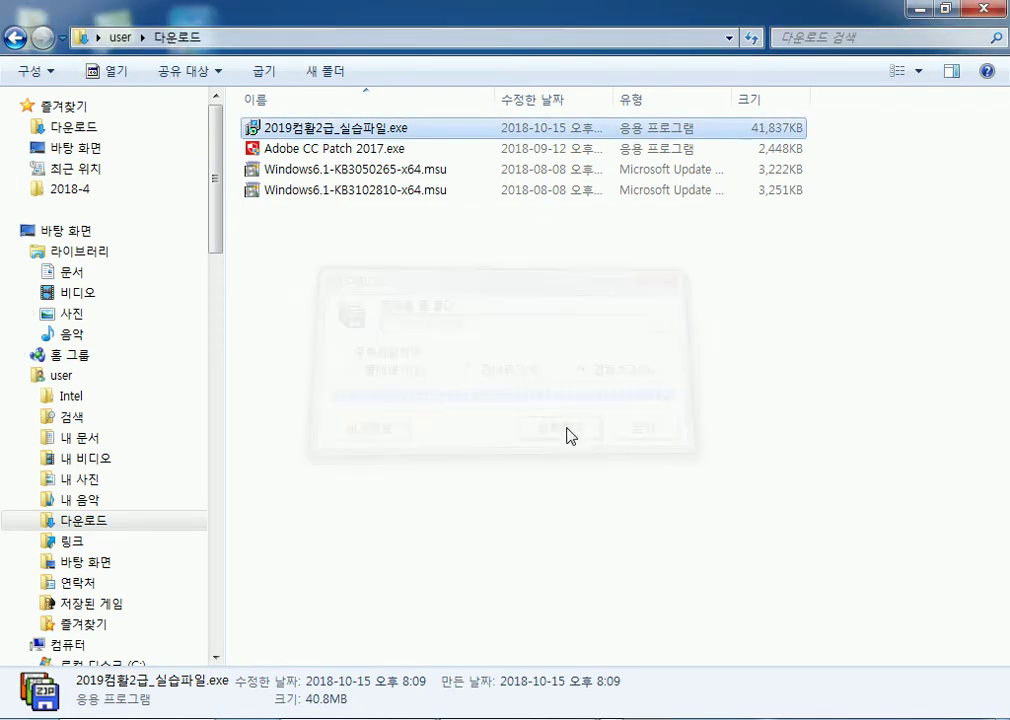
pyautogui.click(920, 9)
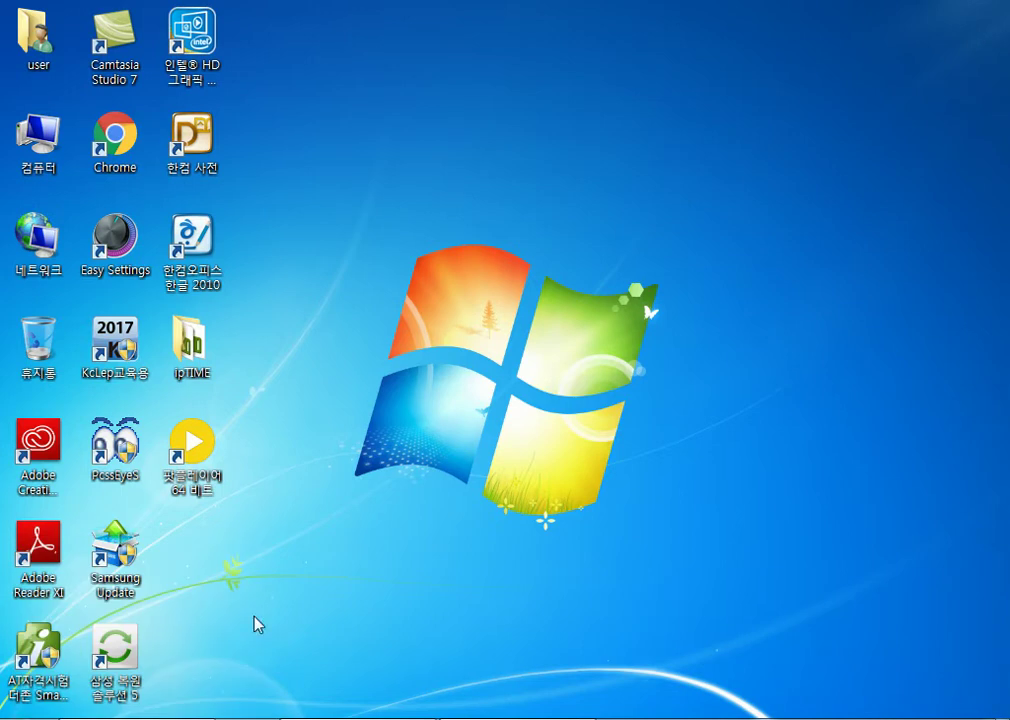
# Step: Launch Microsoft Excel 2010 from the Start menu's All Programs > Microsoft Office folder
pyautogui.press('super')
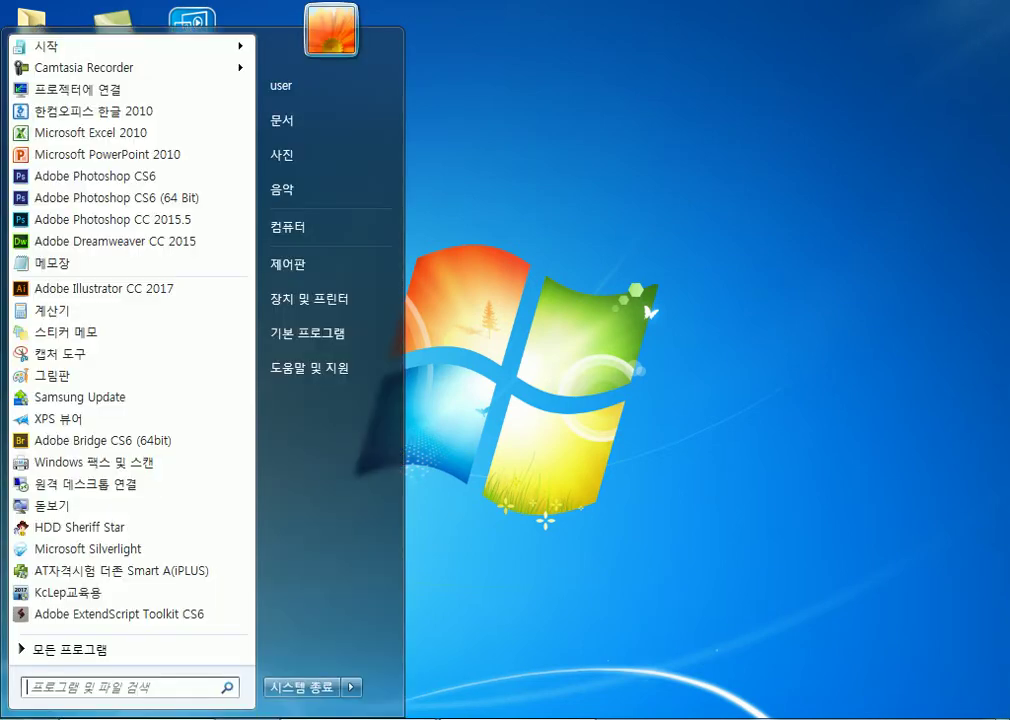
pyautogui.click(60, 651)
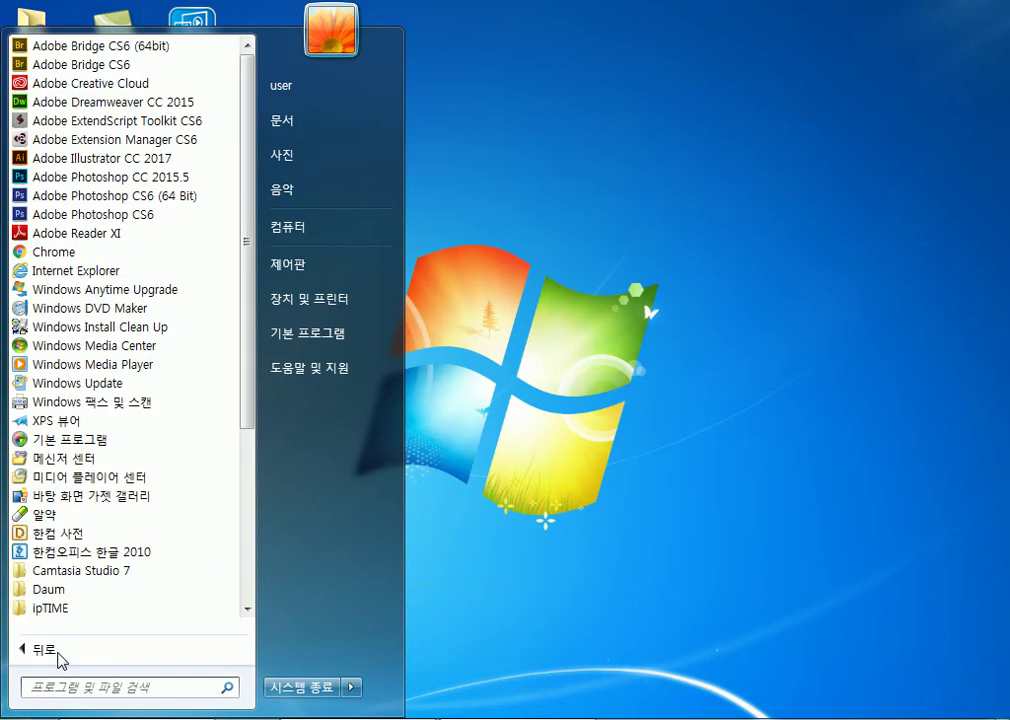
pyautogui.scroll(-3, 148, 534)
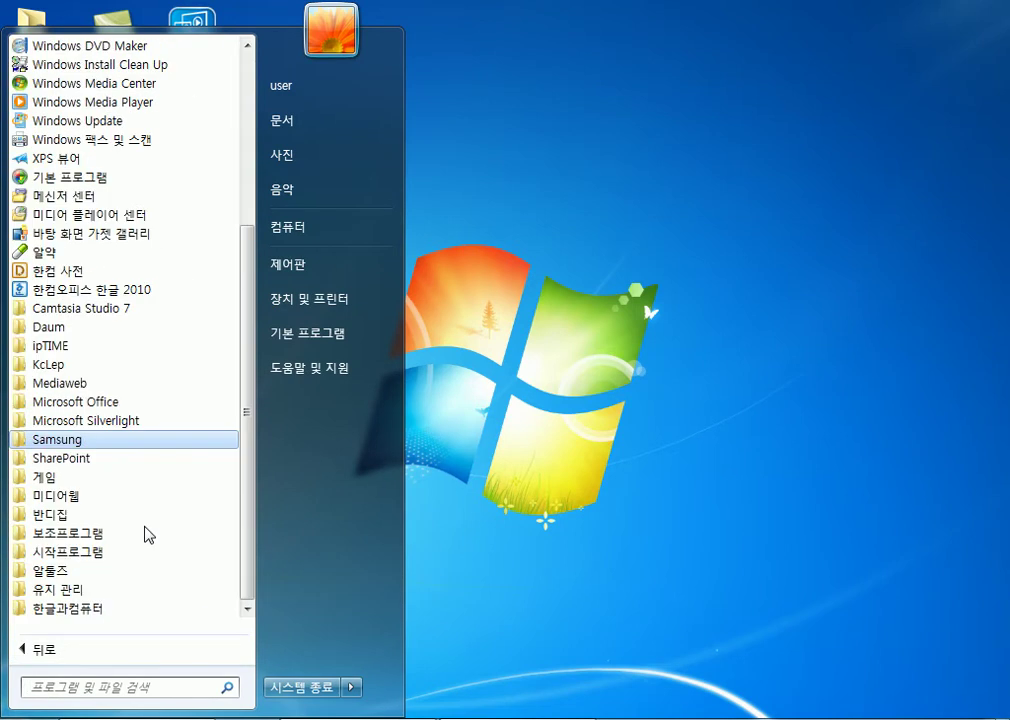
pyautogui.click(107, 401)
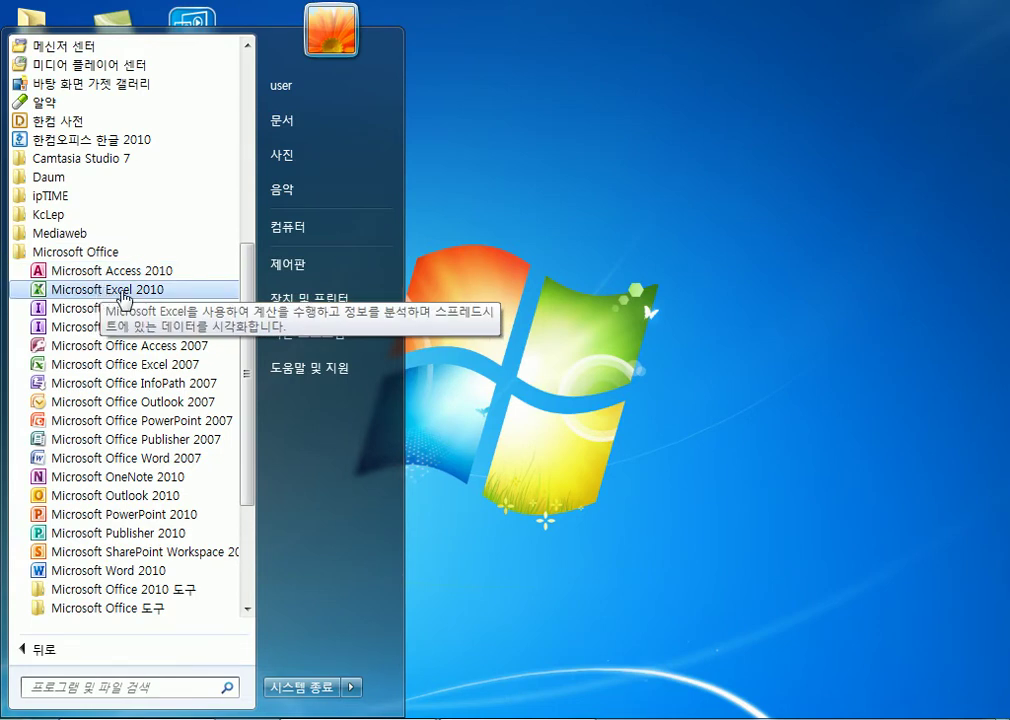
pyautogui.click(122, 293)
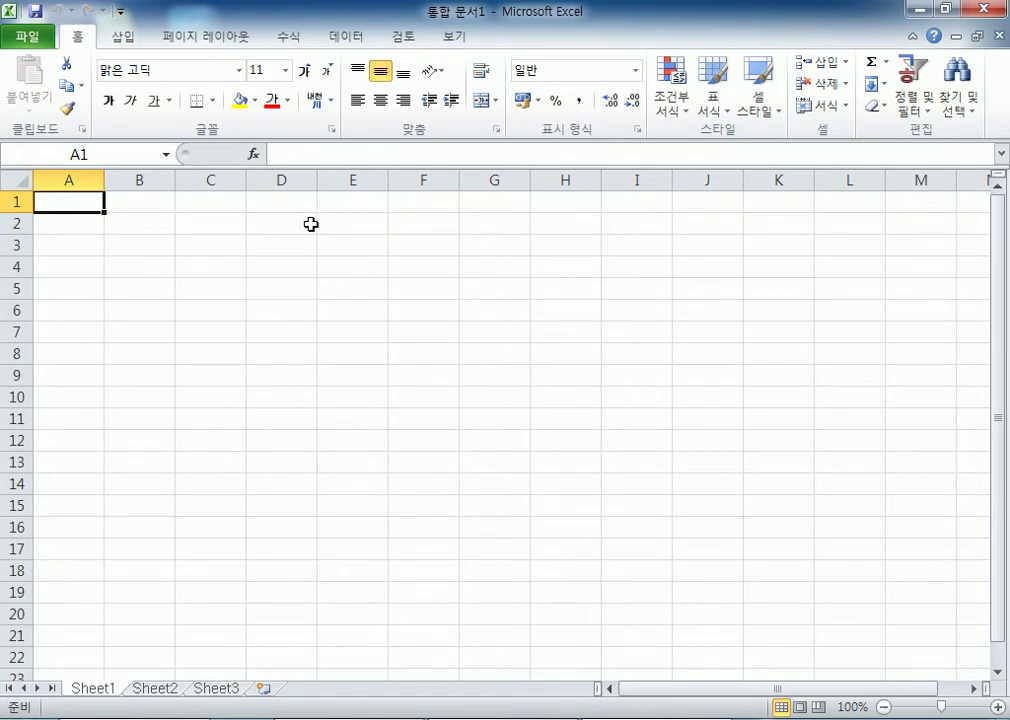
# Step: Cancel the Open dialog without choosing a file, close Excel, and bring back the Start menu
pyautogui.click(29, 37)
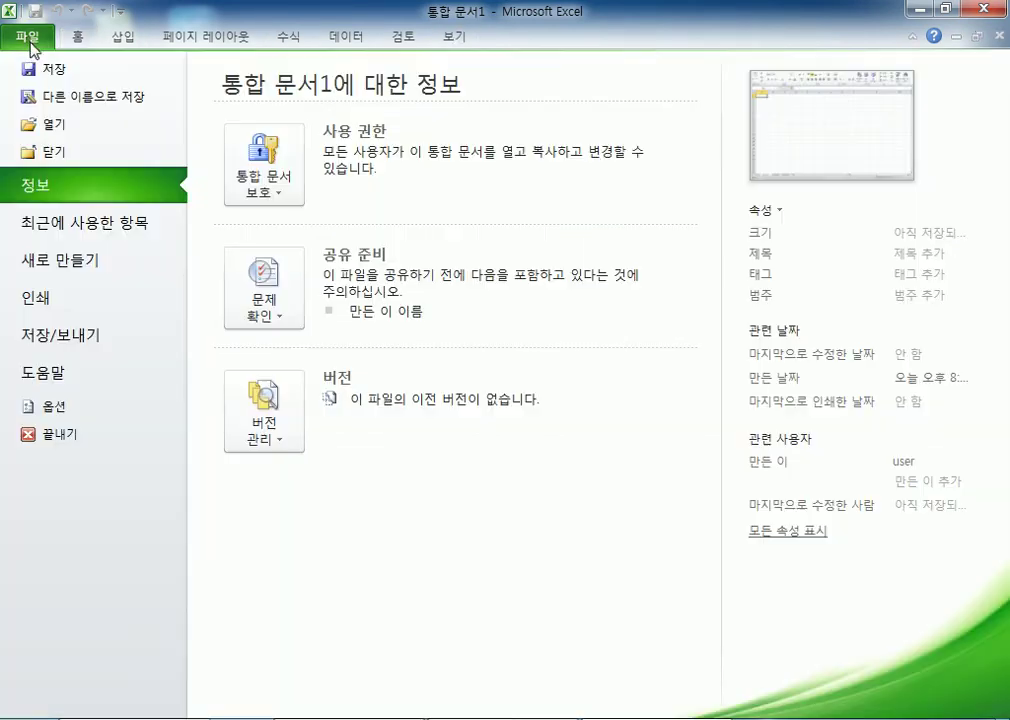
pyautogui.press('Escape')
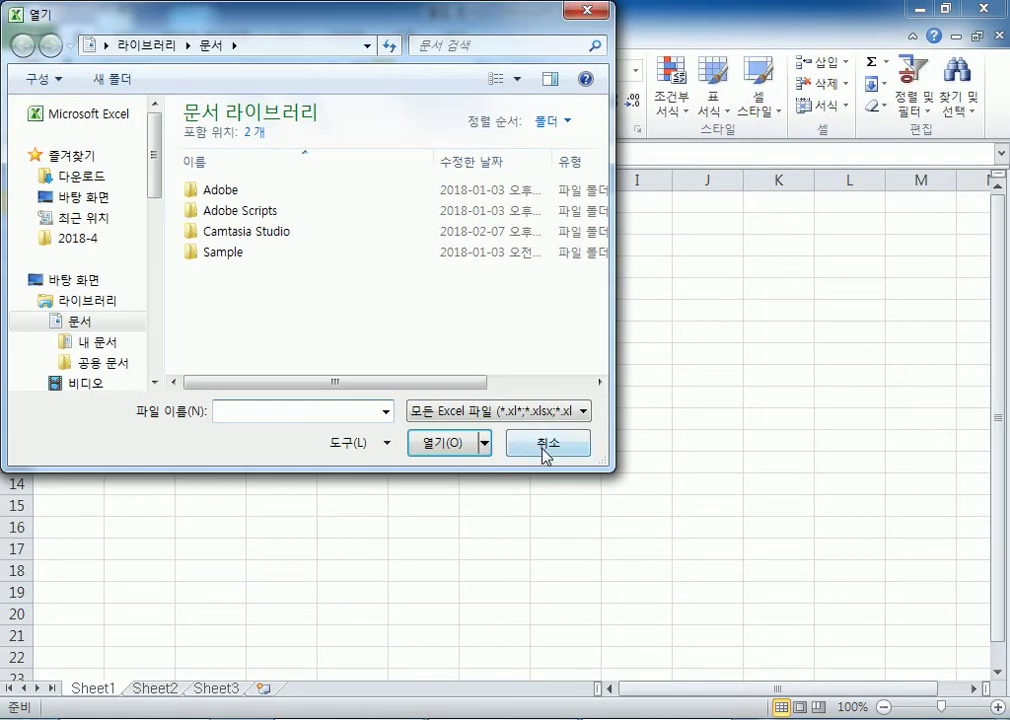
pyautogui.click(543, 452)
pyautogui.click(988, 9)
pyautogui.press('super')
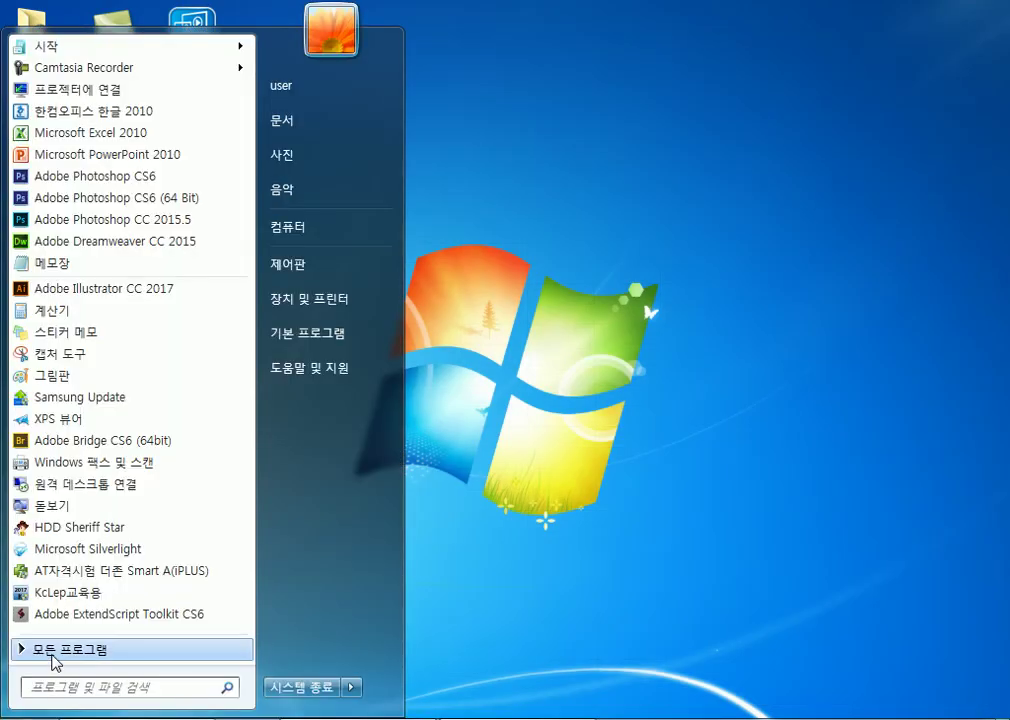
# Step: Launch Excel 2010 from the Microsoft Office folder, then close its blank workbook
pyautogui.click(52, 654)
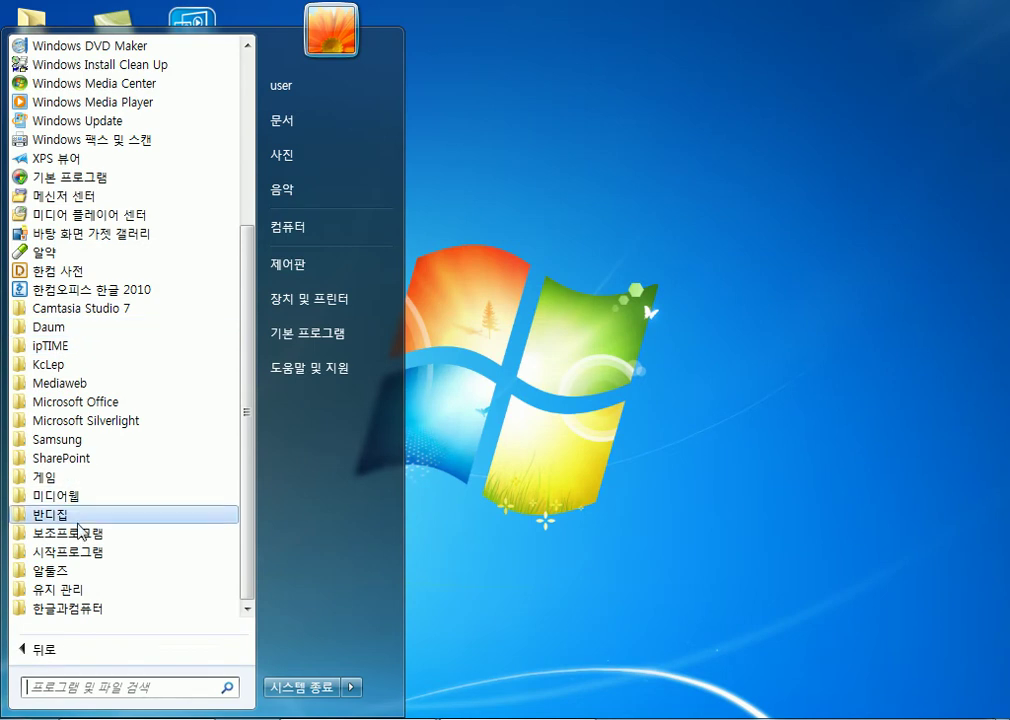
pyautogui.click(88, 403)
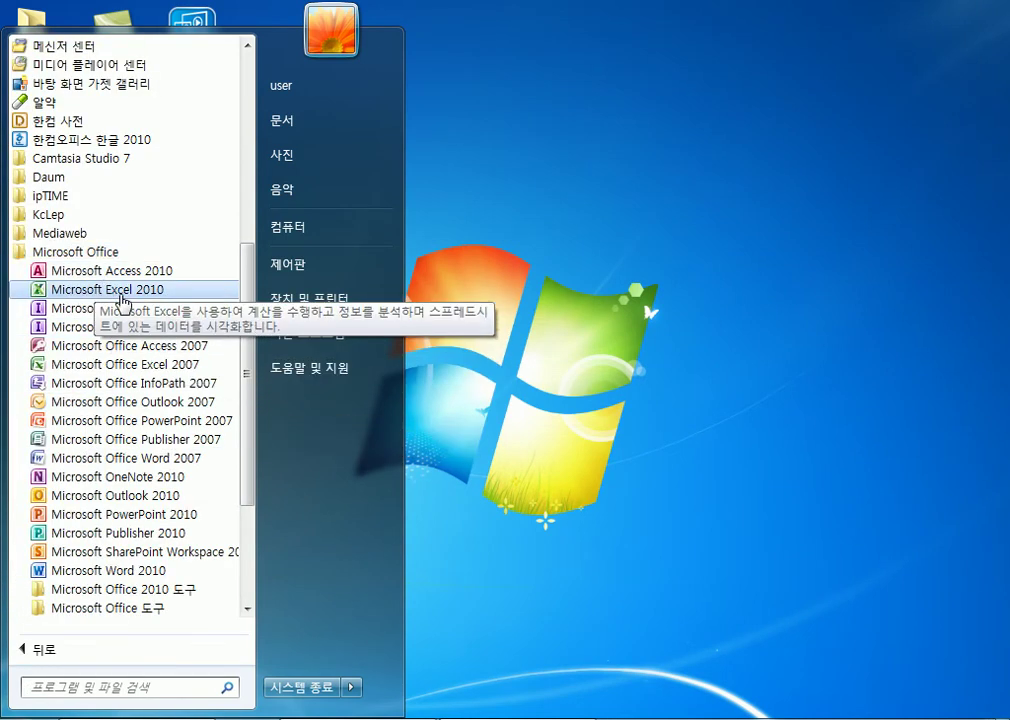
pyautogui.click(124, 291)
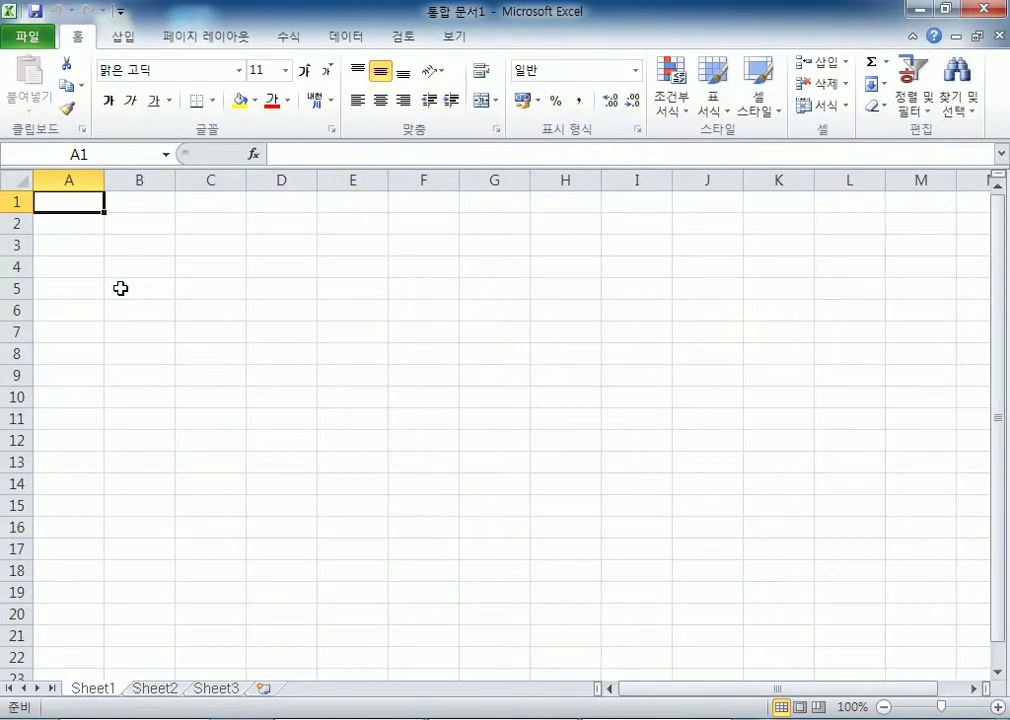
pyautogui.click(977, 15)
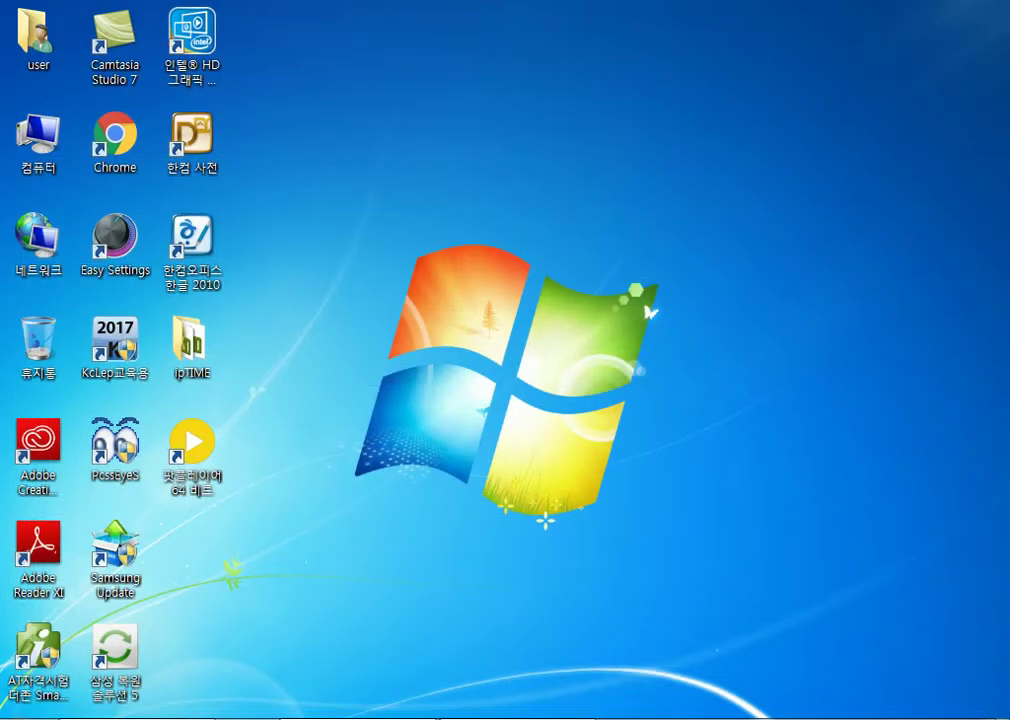
pyautogui.press('super')
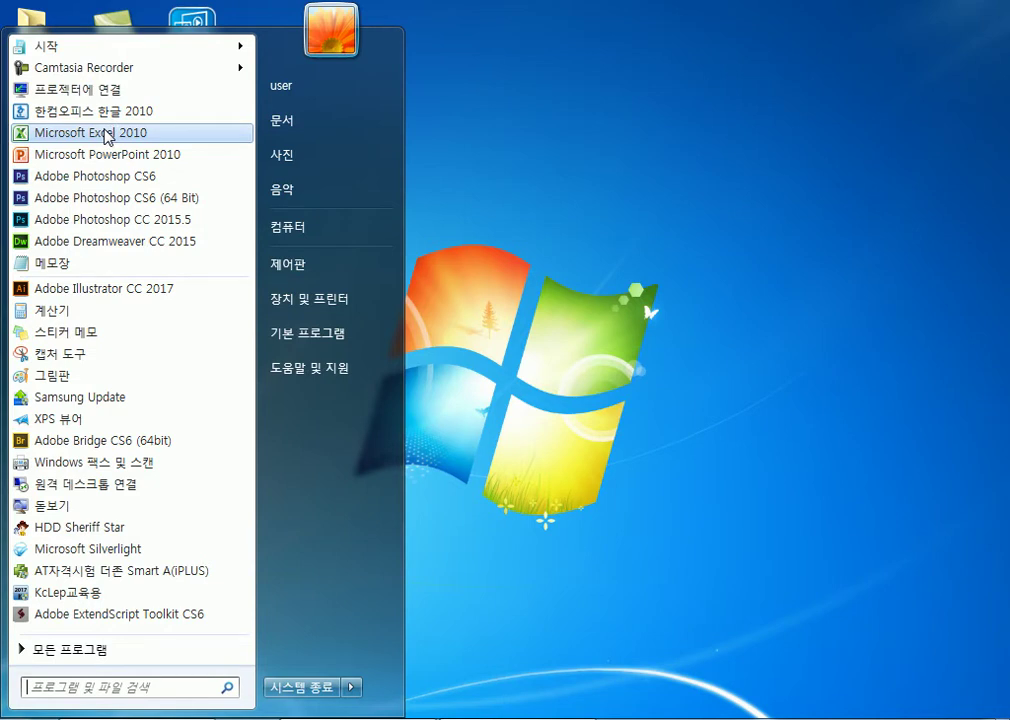
# Step: Send Excel 2010 to the desktop as a shortcut from All Programs > Microsoft Office
pyautogui.click(100, 651)
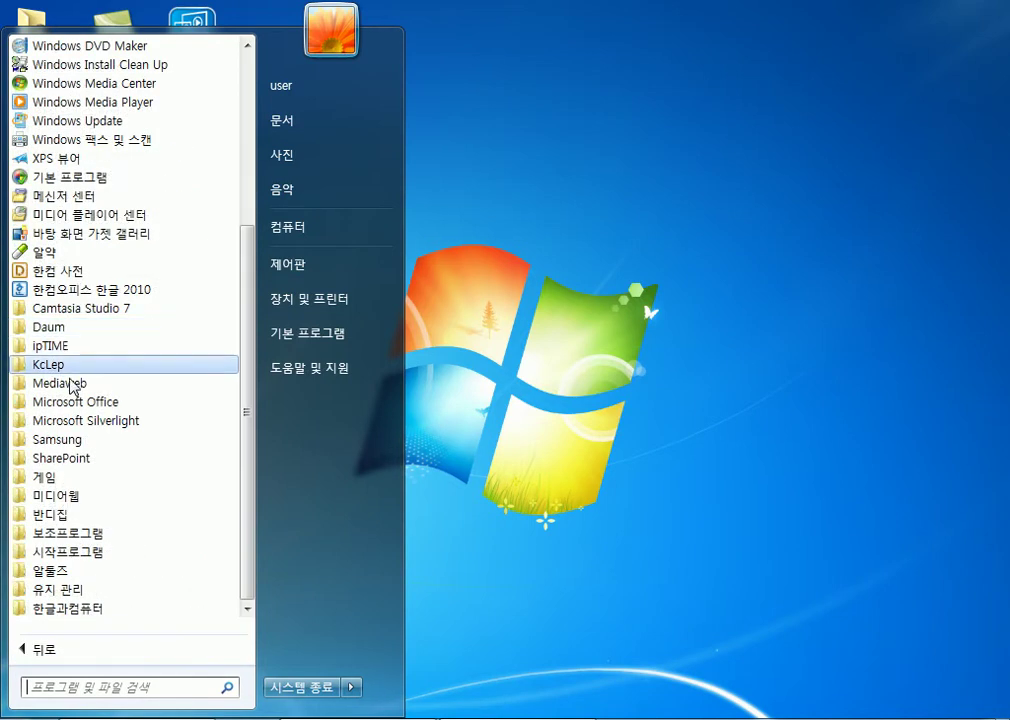
pyautogui.click(80, 403)
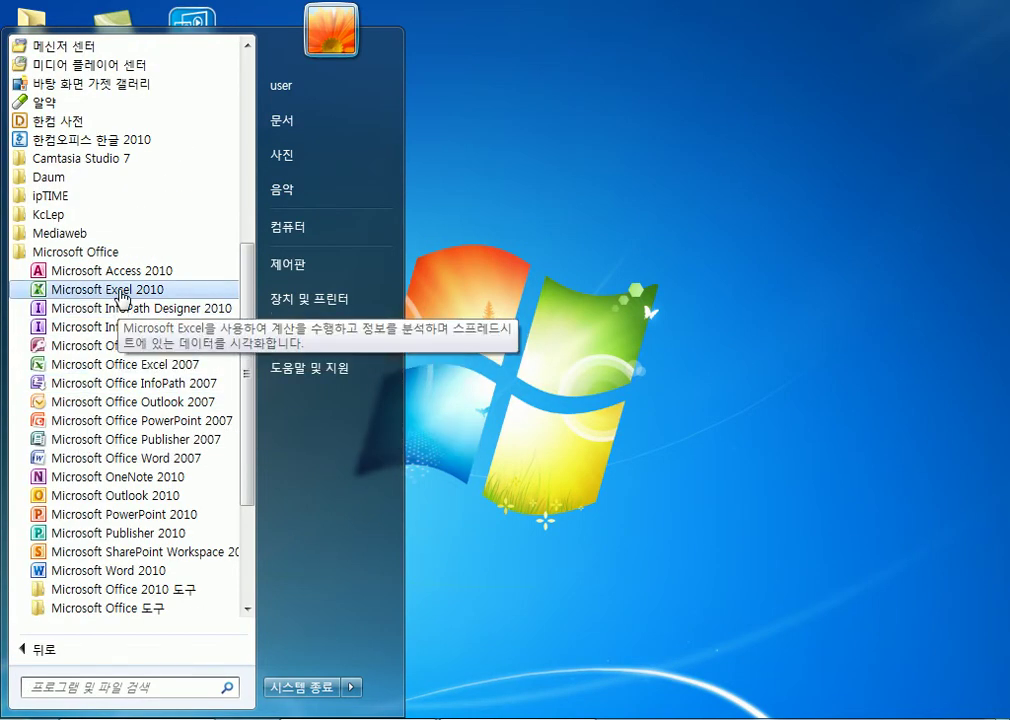
pyautogui.rightClick(122, 297)
pyautogui.moveTo(170, 437)
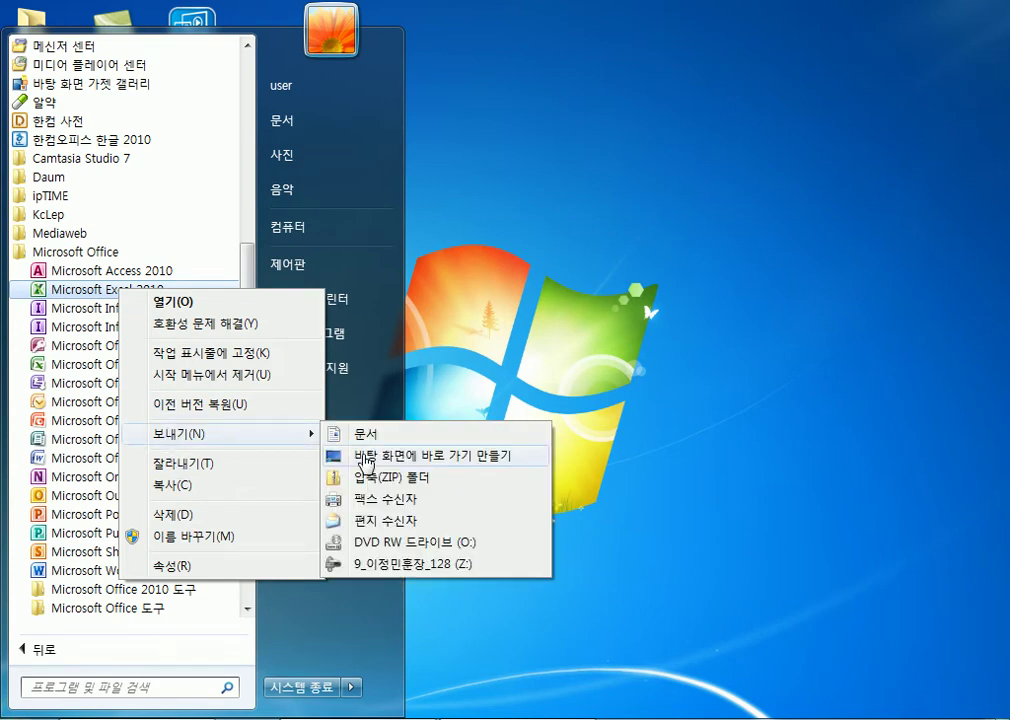
pyautogui.click(367, 462)
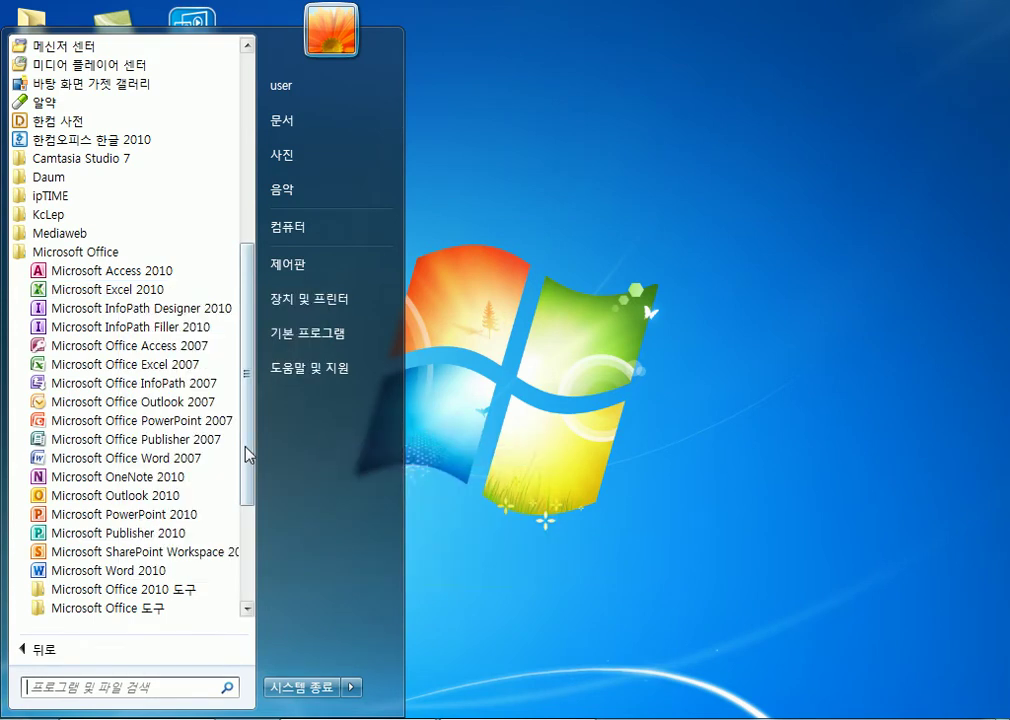
# Step: Drag the Excel 2010 desktop shortcut into the Recycle Bin and confirm the deletion
pyautogui.click(487, 314)
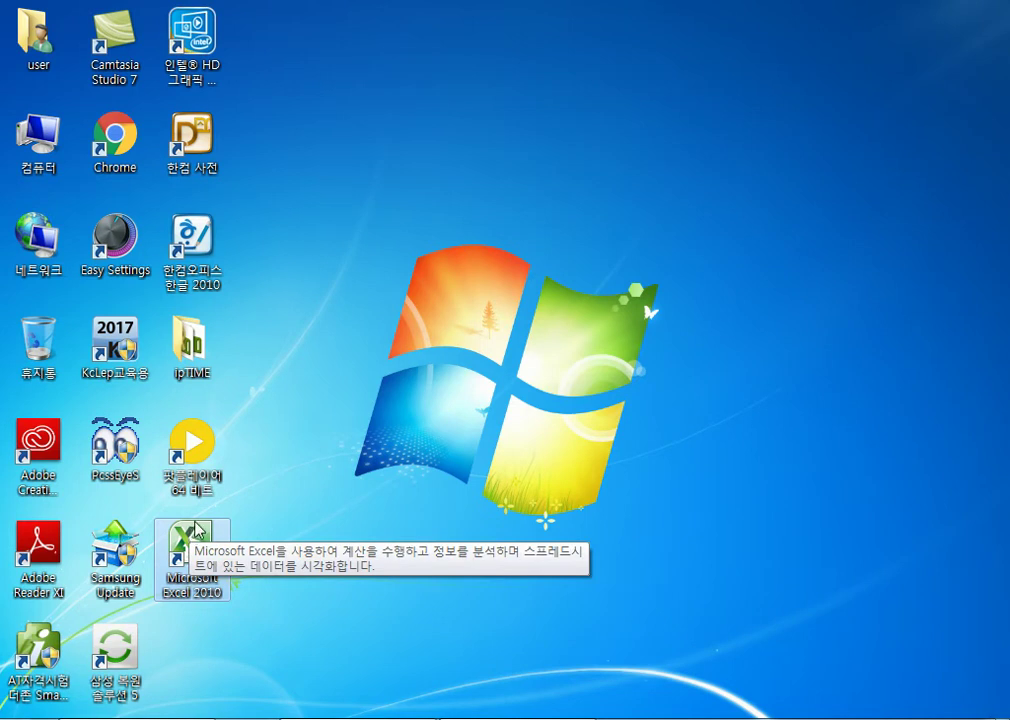
pyautogui.moveTo(189, 535); pyautogui.dragTo(62, 346)
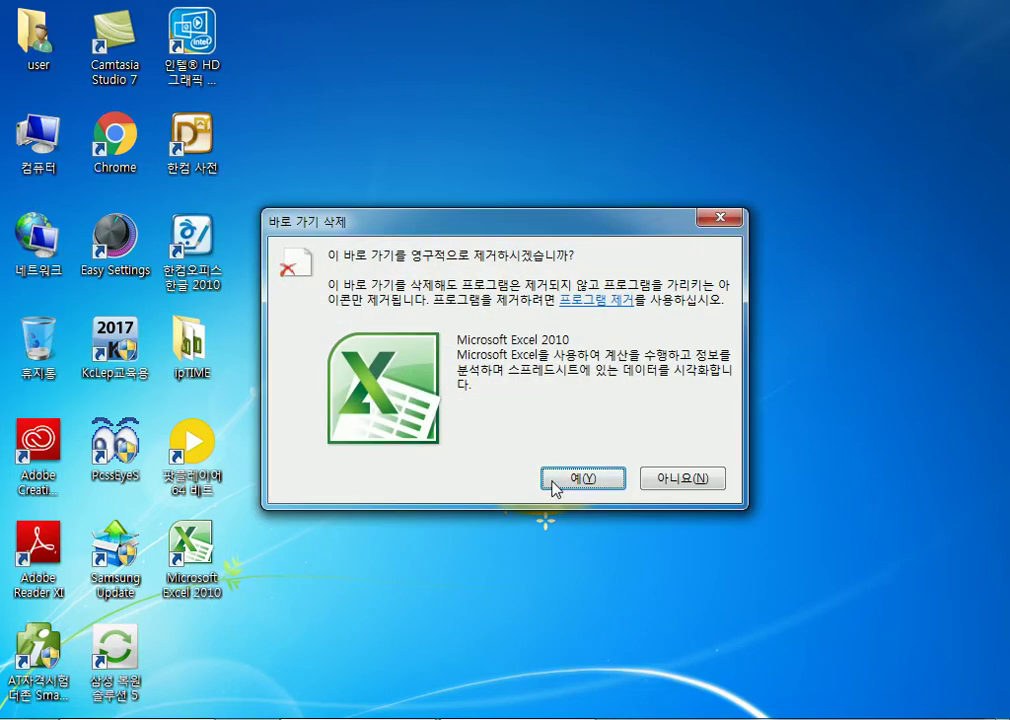
pyautogui.click(550, 478)
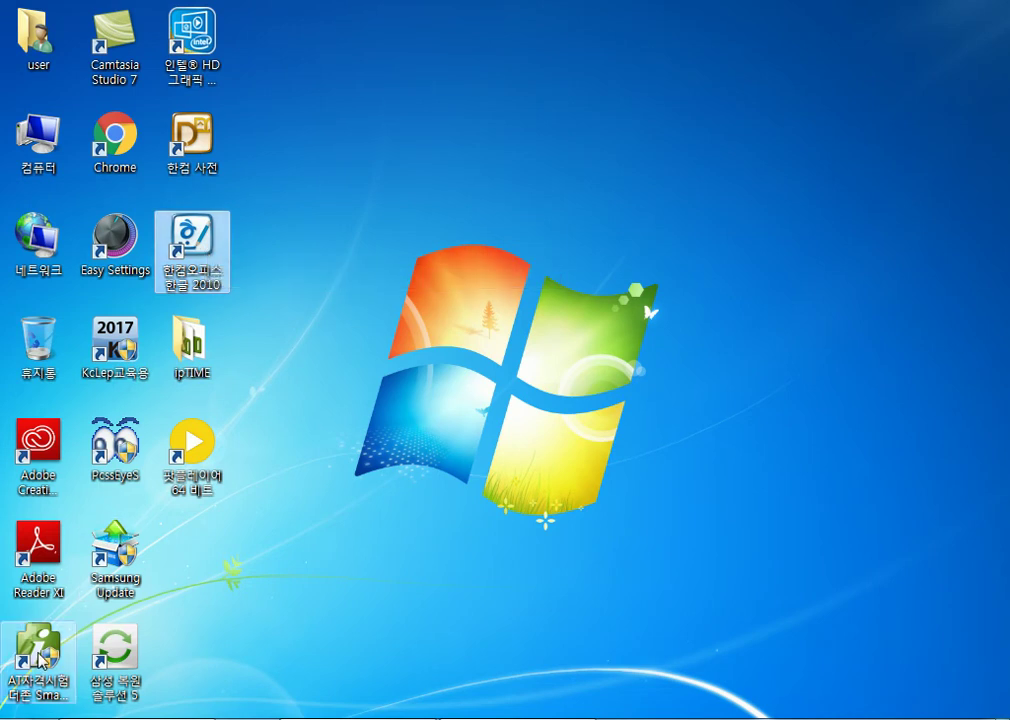
# Step: Launch Excel 2010 from recent programs, then dismiss the Start menu's Excel options unused
pyautogui.click(25, 719)
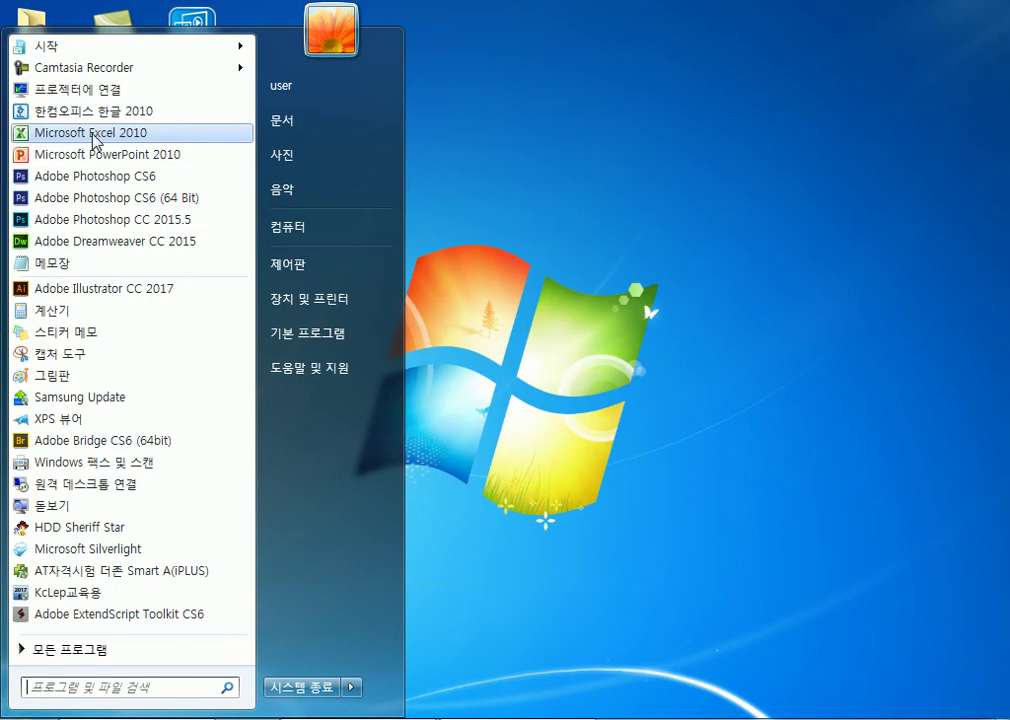
pyautogui.click(94, 137)
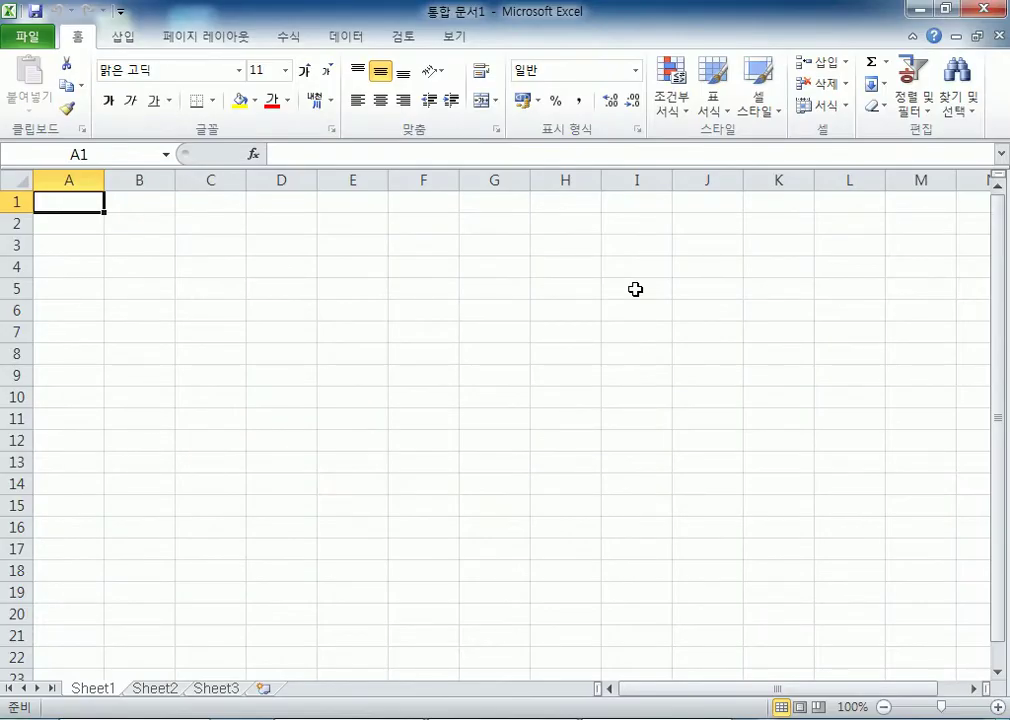
pyautogui.click(25, 719)
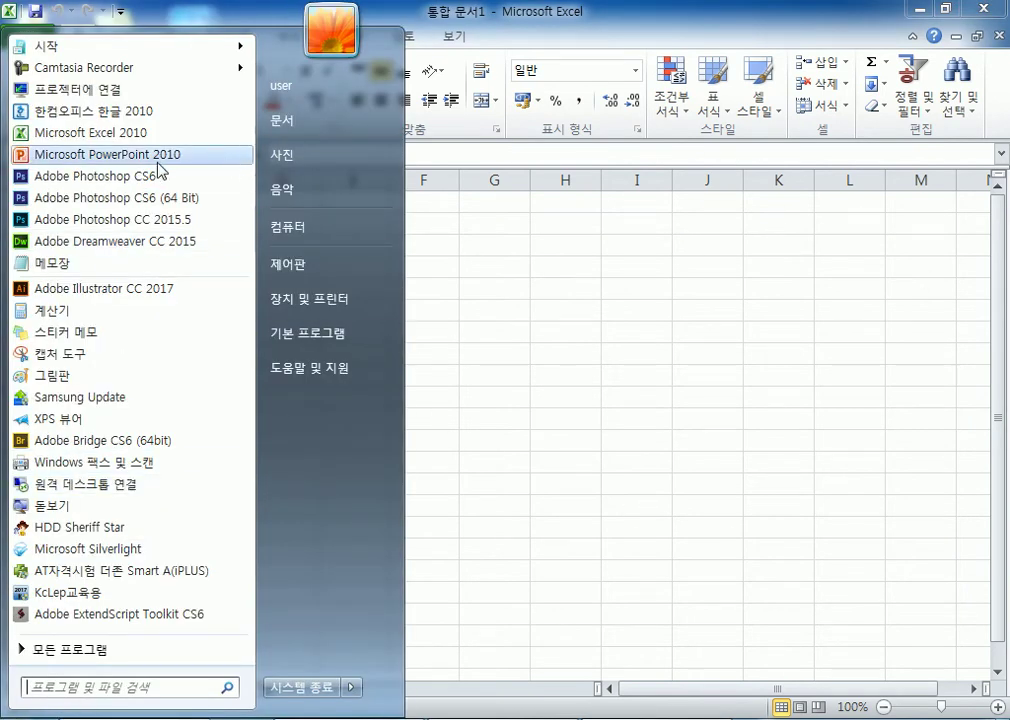
pyautogui.rightClick(131, 147)
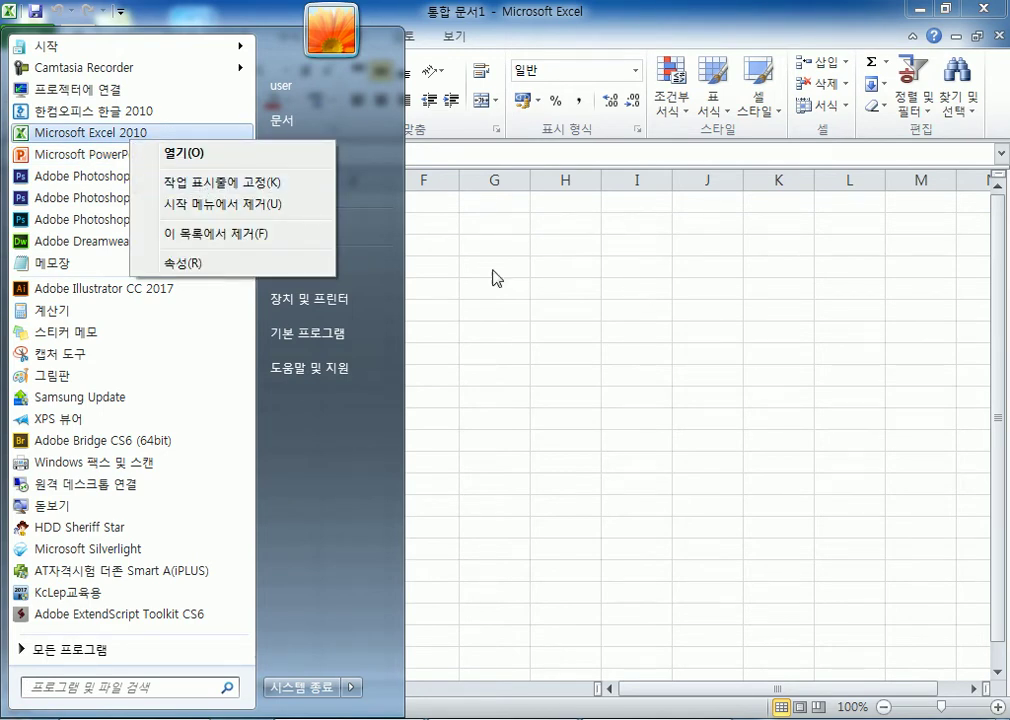
pyautogui.press('Escape')
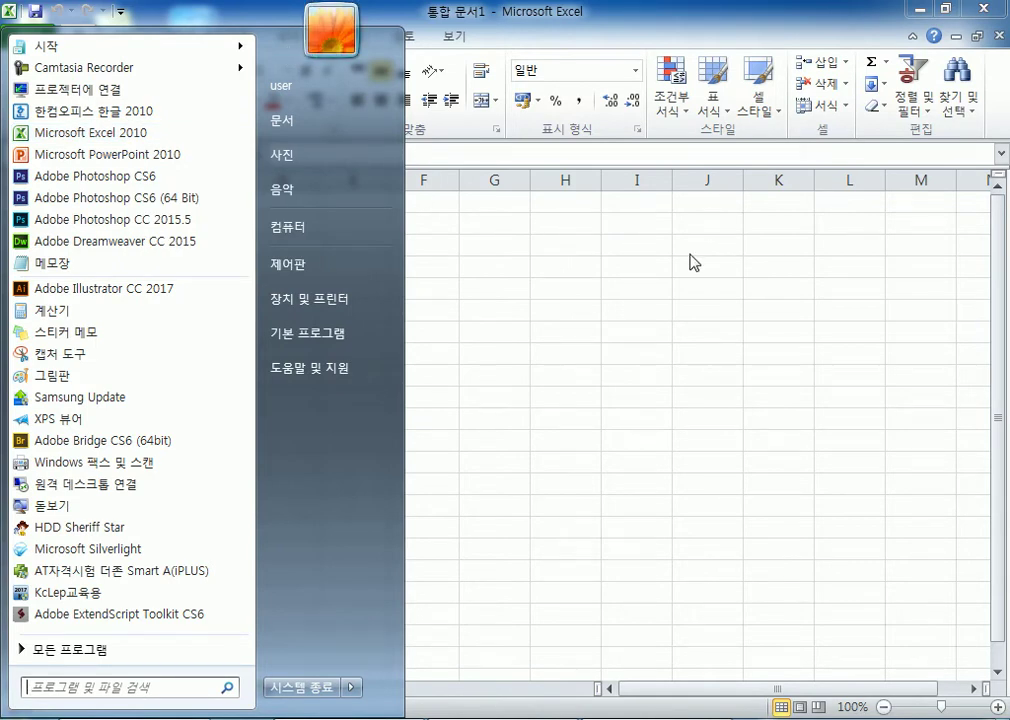
pyautogui.click(660, 325)
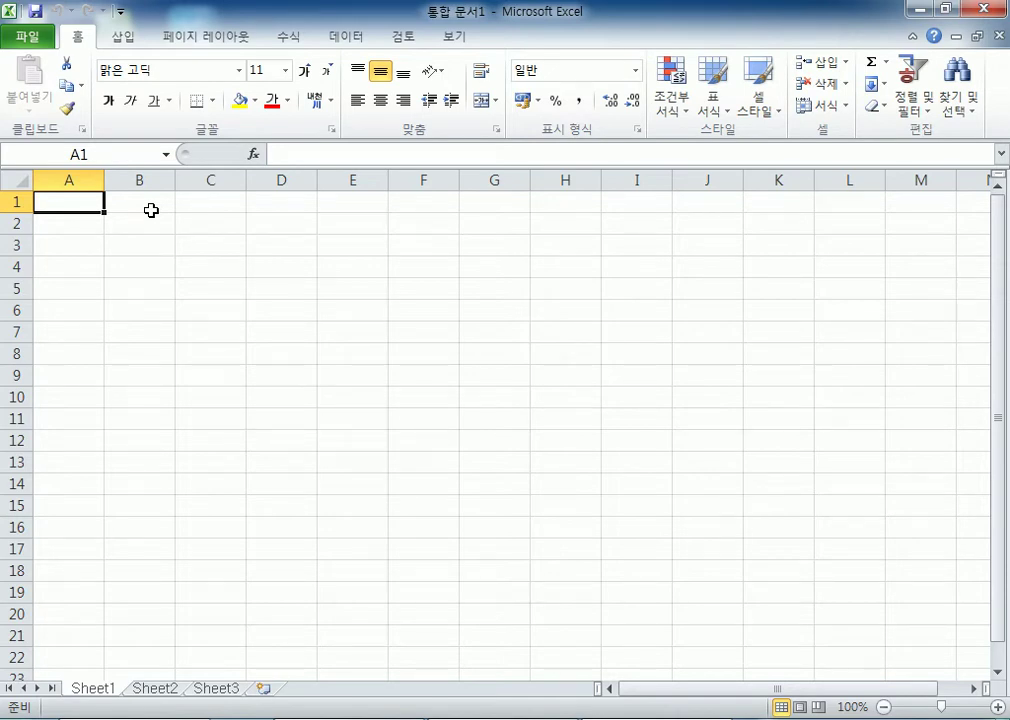
# Step: Open Notepad and type '외부 데이터 : 엑셀이 아닌 다른 프로그램으로 작성된 파일을 엑셀에 가져오는 과정'
pyautogui.press('super')
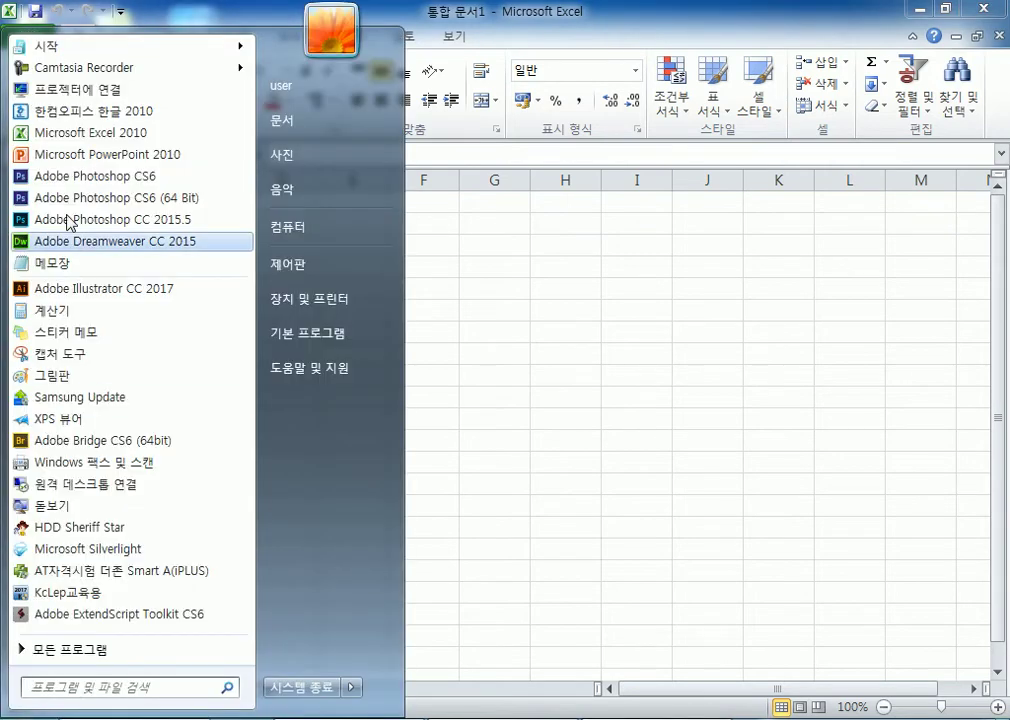
pyautogui.click(68, 272)
pyautogui.moveTo(609, 50); pyautogui.dragTo(218, 50)
pyautogui.write('외부 데이터')
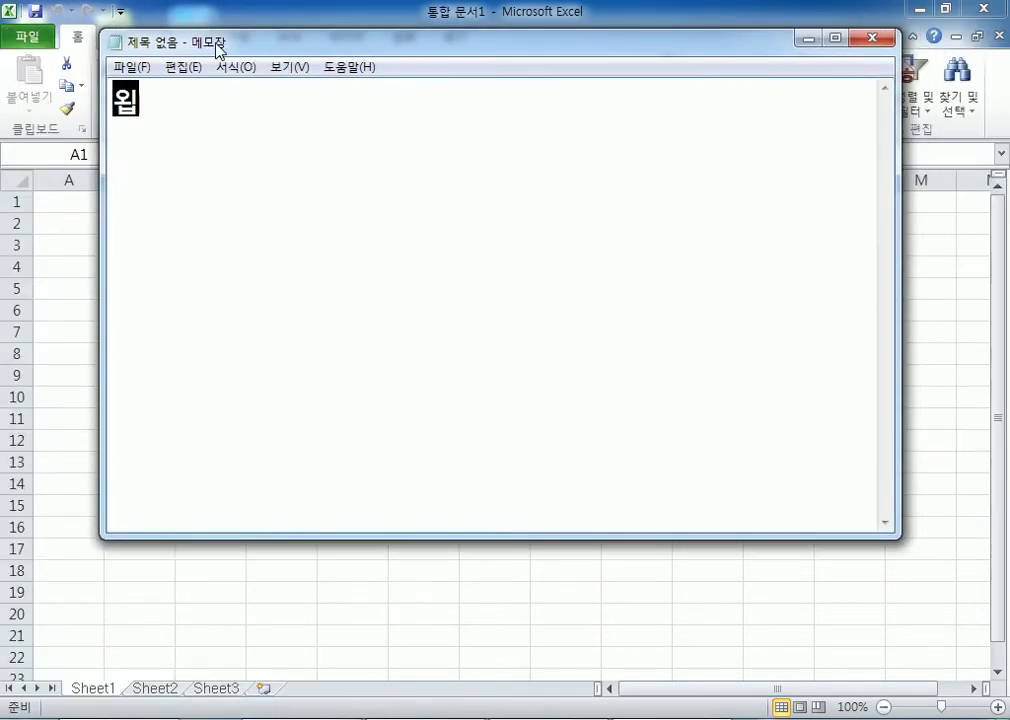
pyautogui.write(' : 엑셀이')
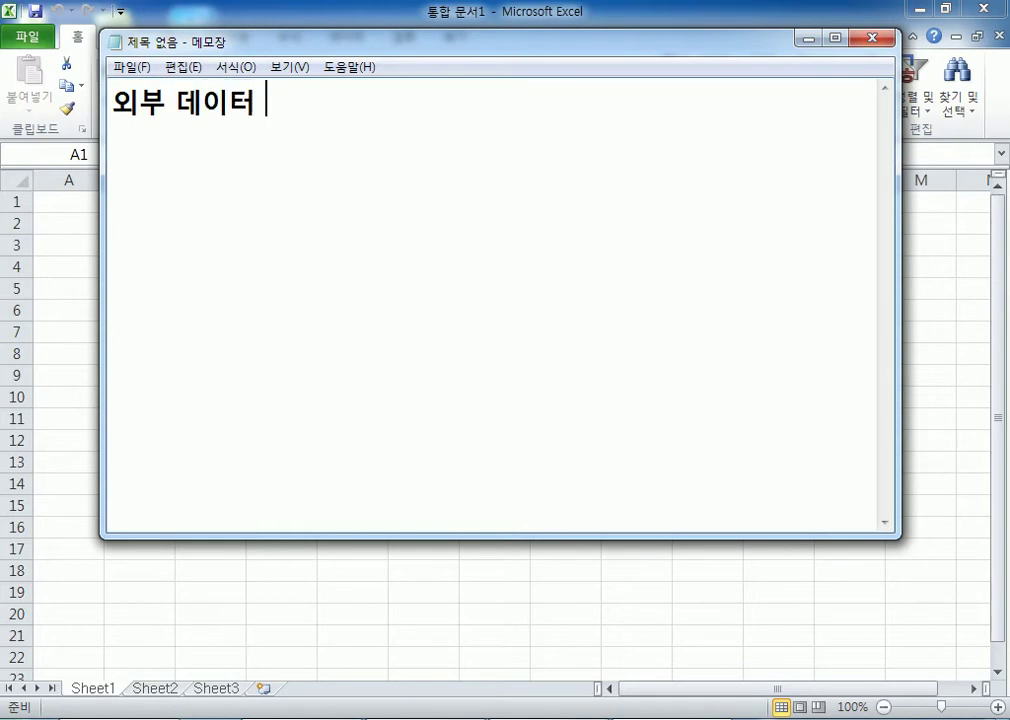
pyautogui.write(' 아닌 ')
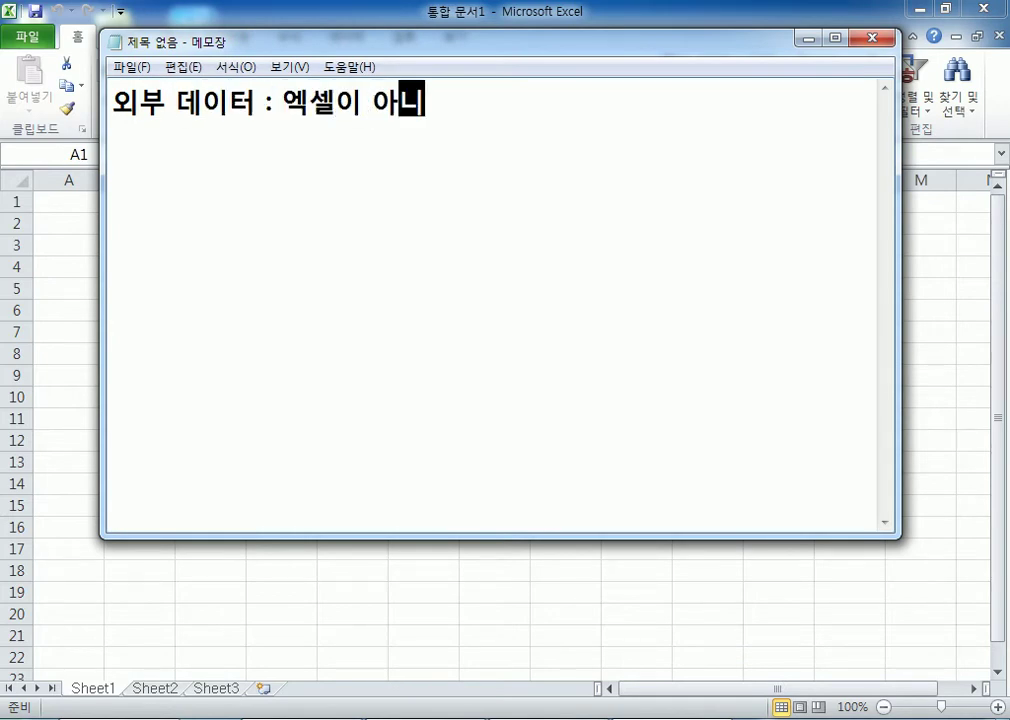
pyautogui.write('다른 프')
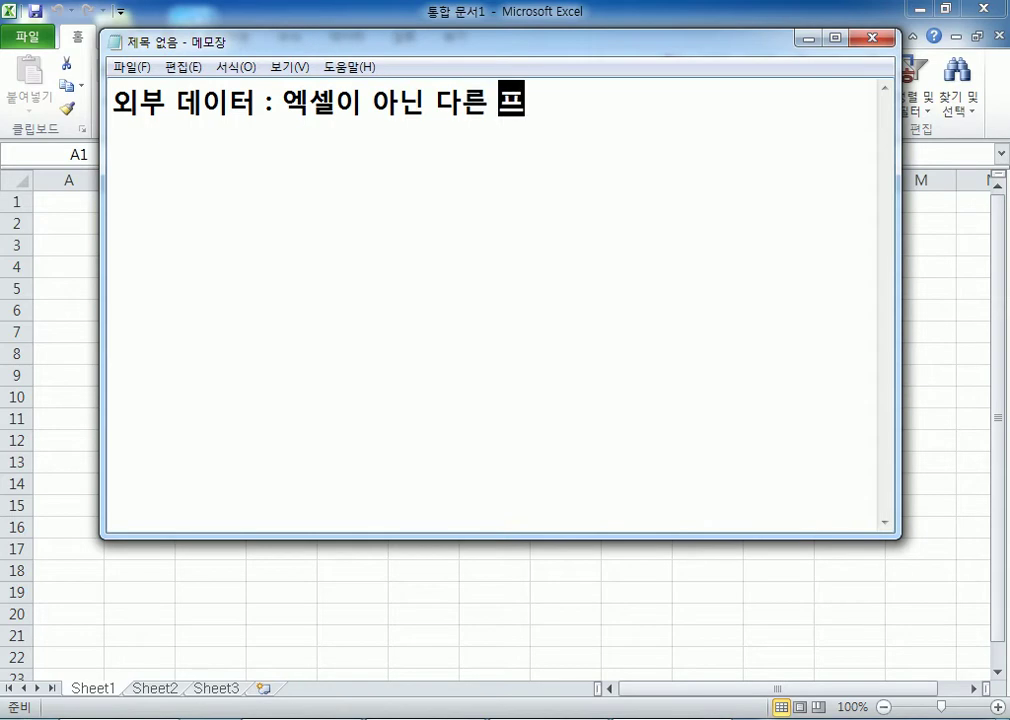
pyautogui.write('로그램ㅇ으로 작성된 ')
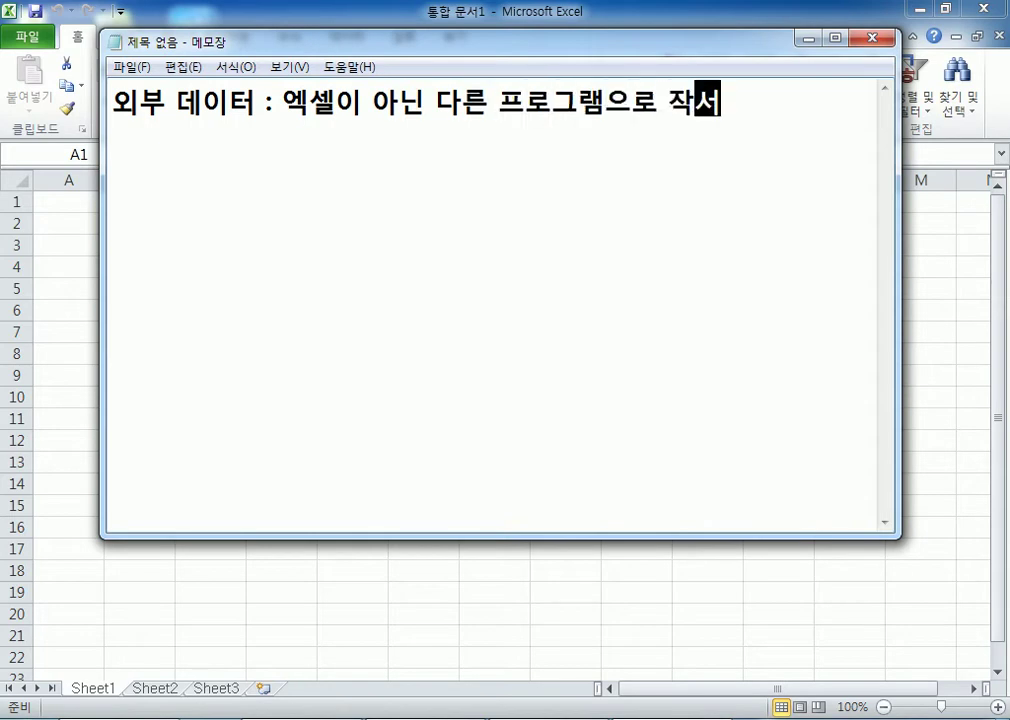
pyautogui.write('자료')
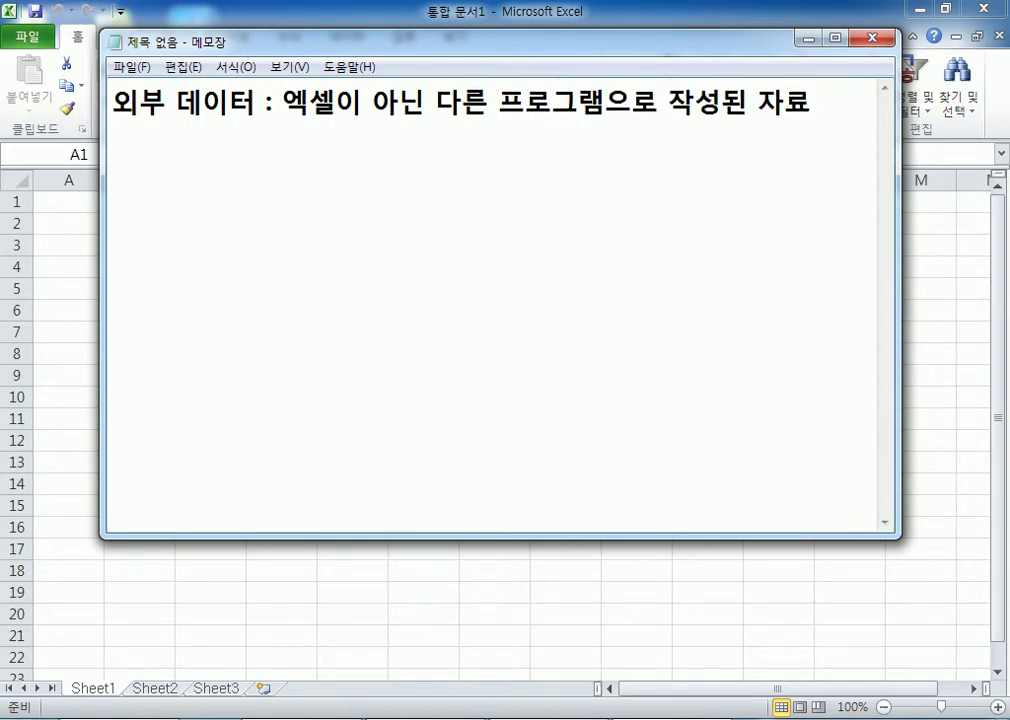
pyautogui.press('BackSpace')
pyautogui.press('BackSpace')
pyautogui.press('BackSpace')
pyautogui.write('파일')
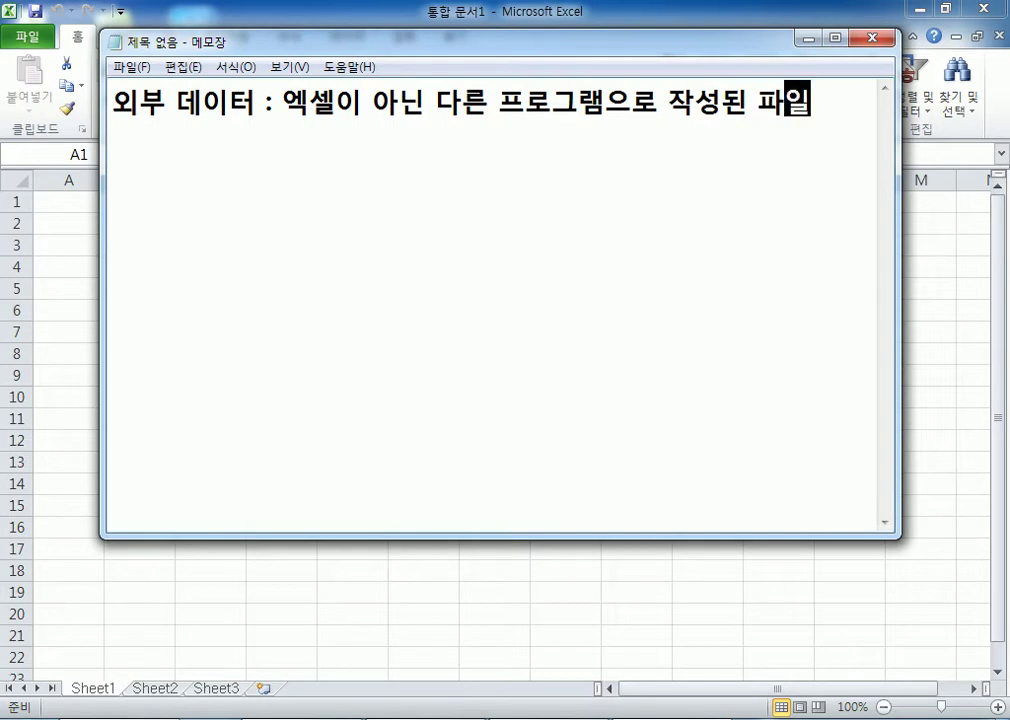
pyautogui.write('을 엑셀')
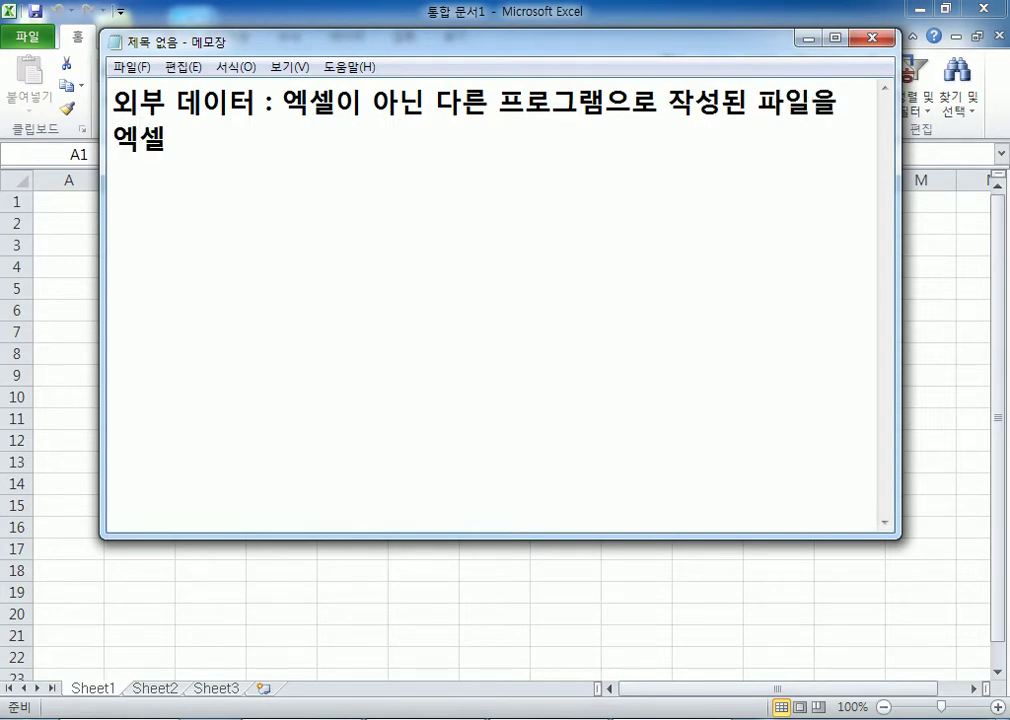
pyautogui.write('에 가져')
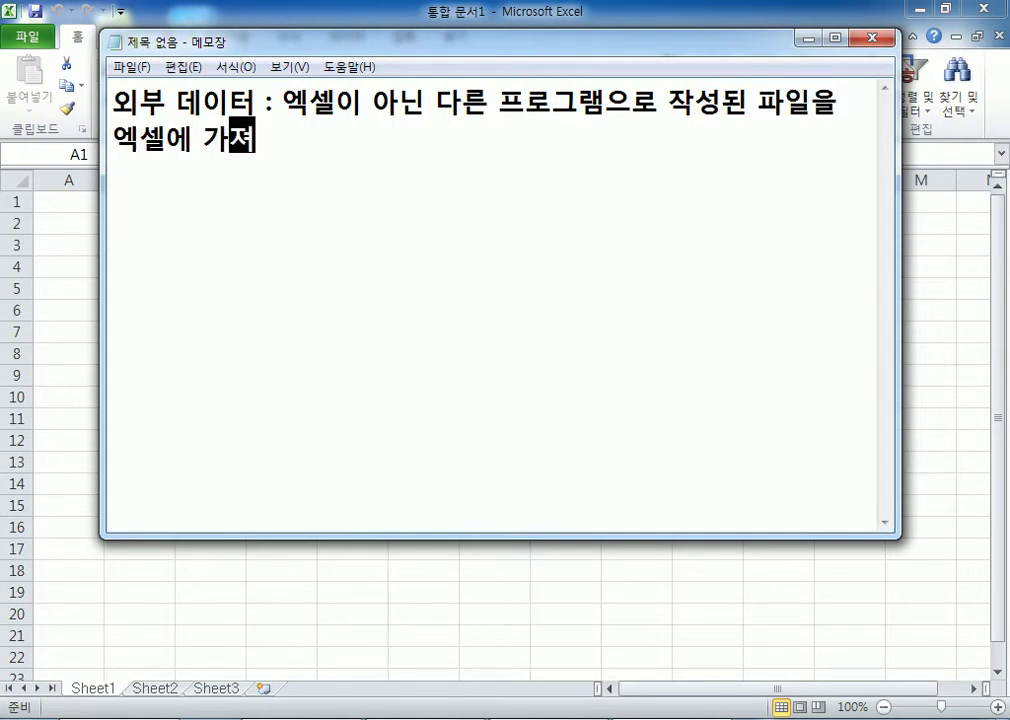
pyautogui.write('오는 과정')
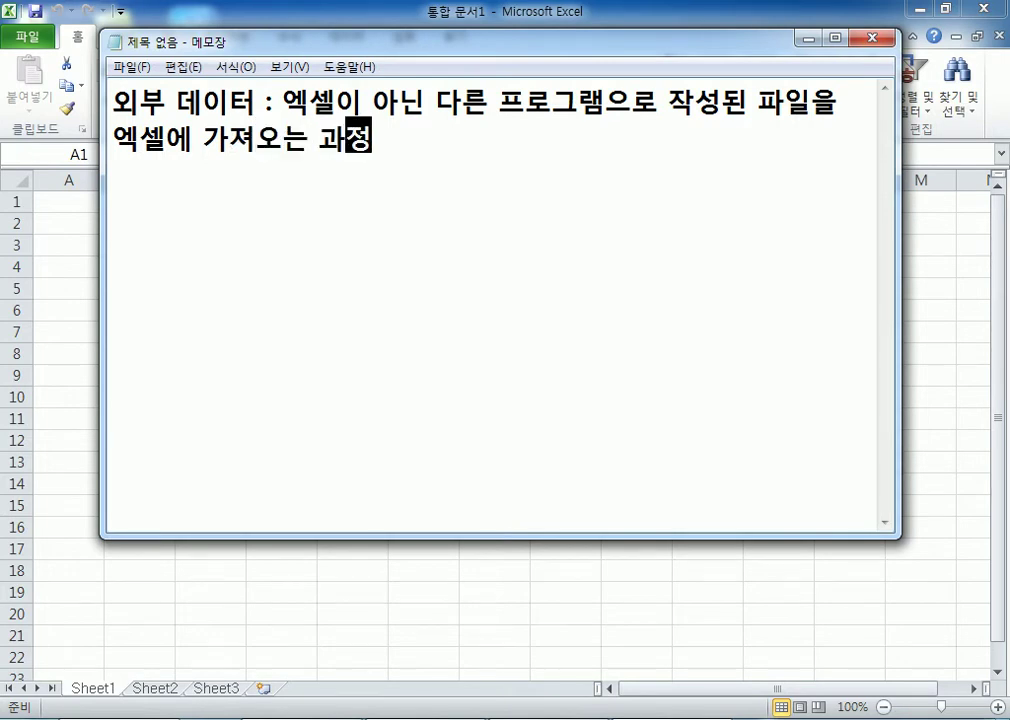
pyautogui.press('Return')
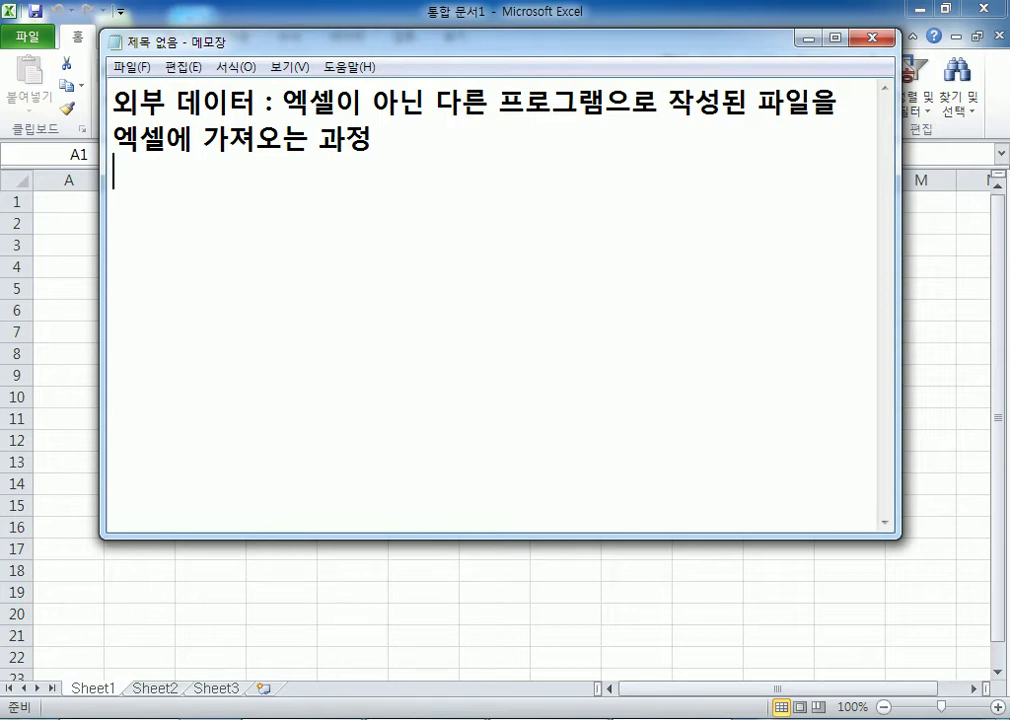
# Step: Add a line reading '한글(X), 액세스' below the definition
pyautogui.press('Left')
pyautogui.press('Up')
pyautogui.press('Right')
pyautogui.press('Right')
pyautogui.press('Right')
pyautogui.press('Right')
pyautogui.press('Right')
pyautogui.press('Right')
pyautogui.press('Down')
pyautogui.write('한글')
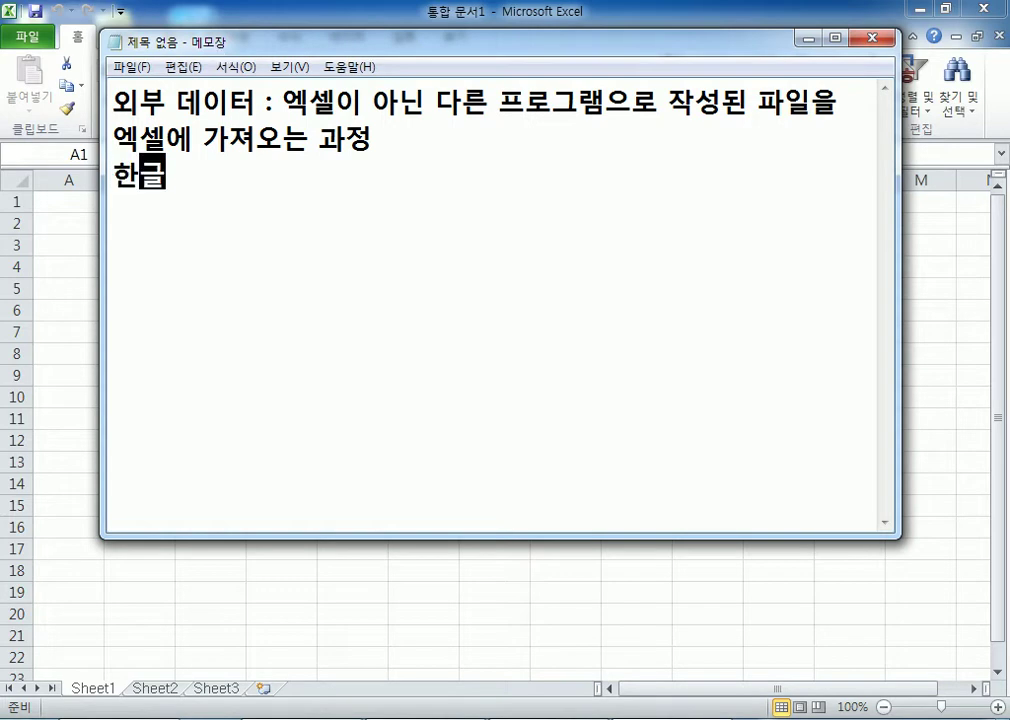
pyautogui.write('(X)')
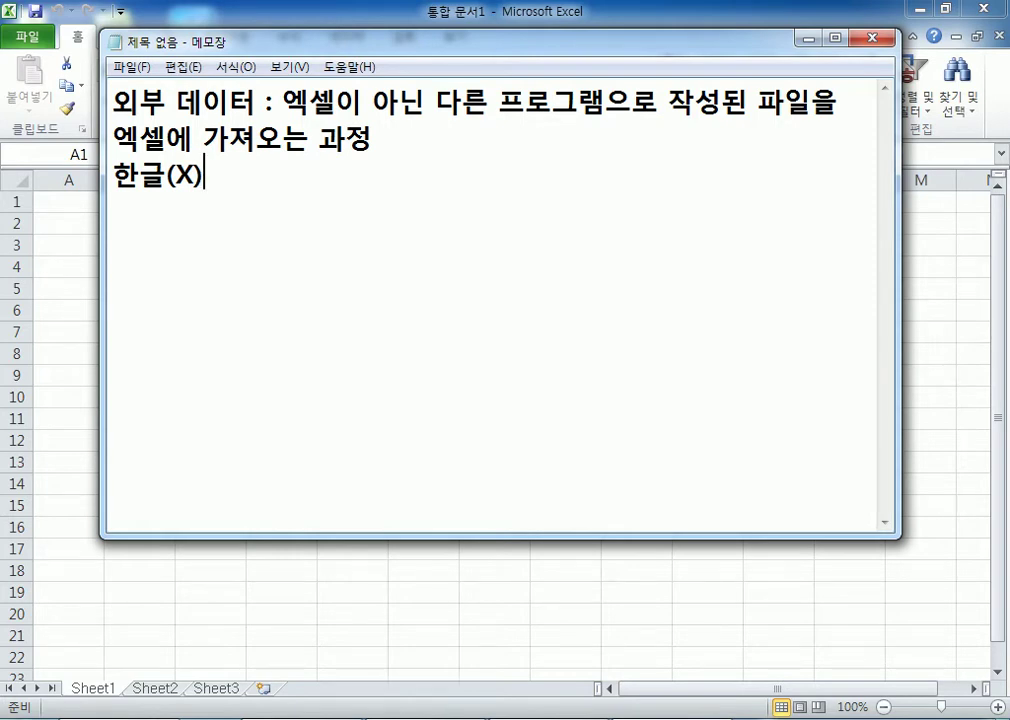
pyautogui.write(', dor')
pyautogui.press('BackSpace')
pyautogui.press('BackSpace')
pyautogui.press('BackSpace')
pyautogui.write('액세스')
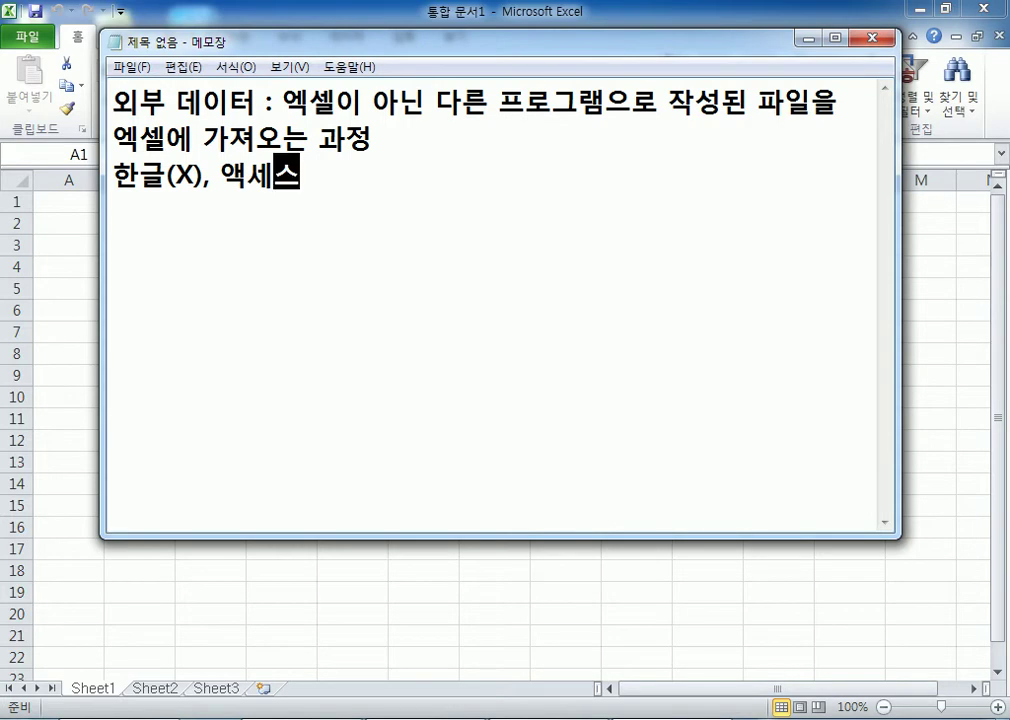
pyautogui.write('(')
pyautogui.press('BackSpace')
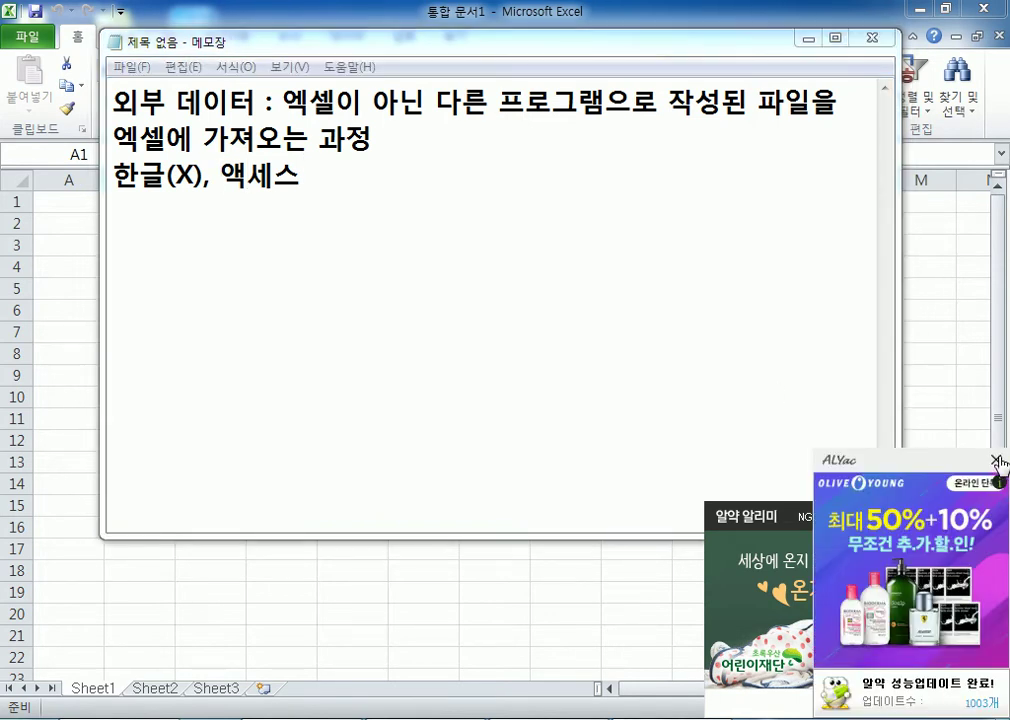
# Step: Dismiss the pop-up ads and insert '데이터베이스관리시스템=DBMS(' before 액세스
pyautogui.click(996, 459)
pyautogui.click(992, 520)
pyautogui.write('데이터베이스')
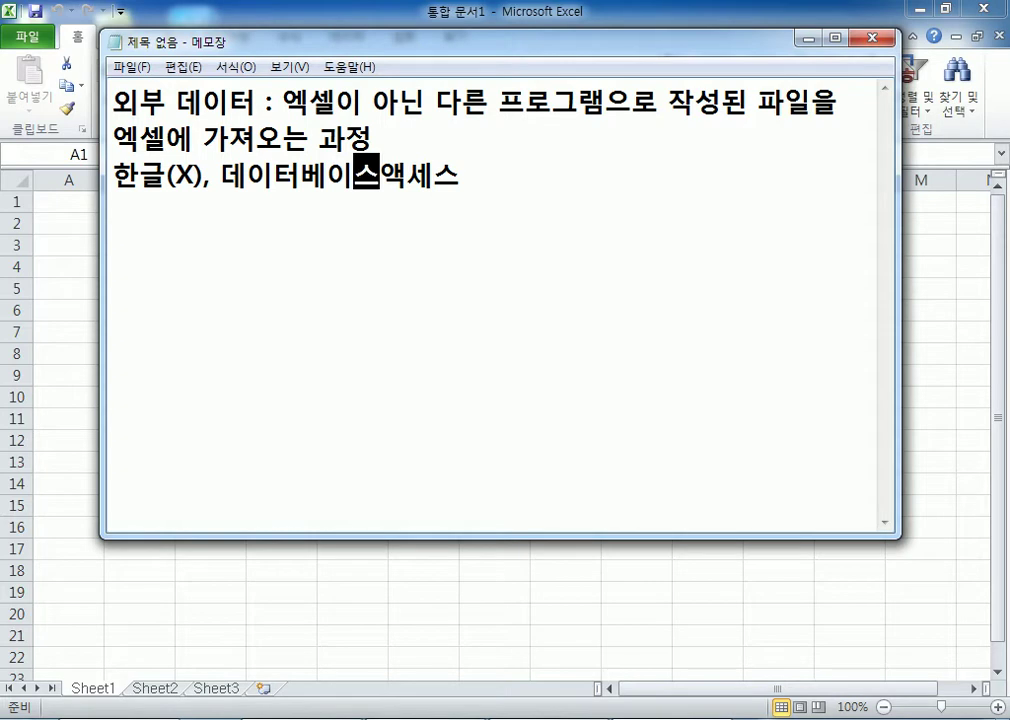
pyautogui.write('관리시스')
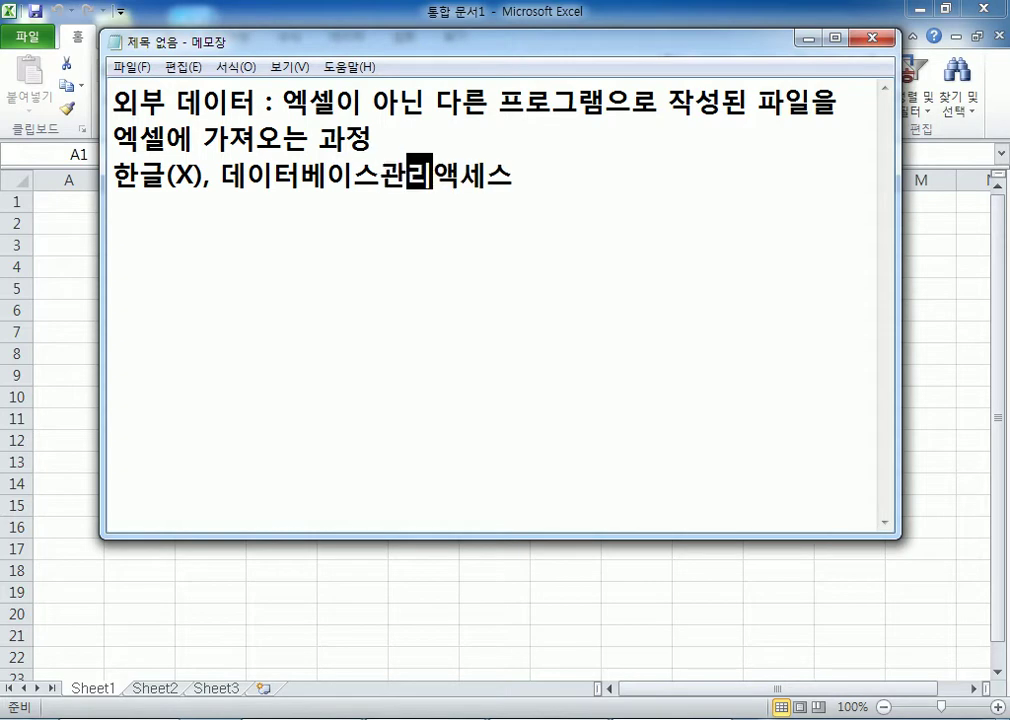
pyautogui.write('템(DB')
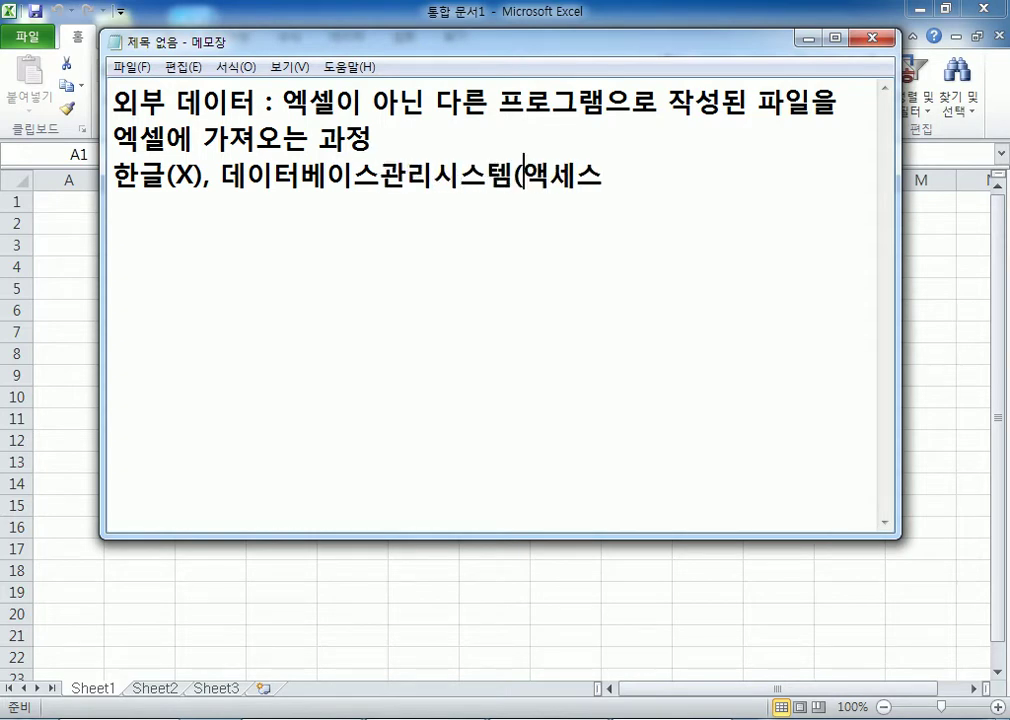
pyautogui.write('MS')
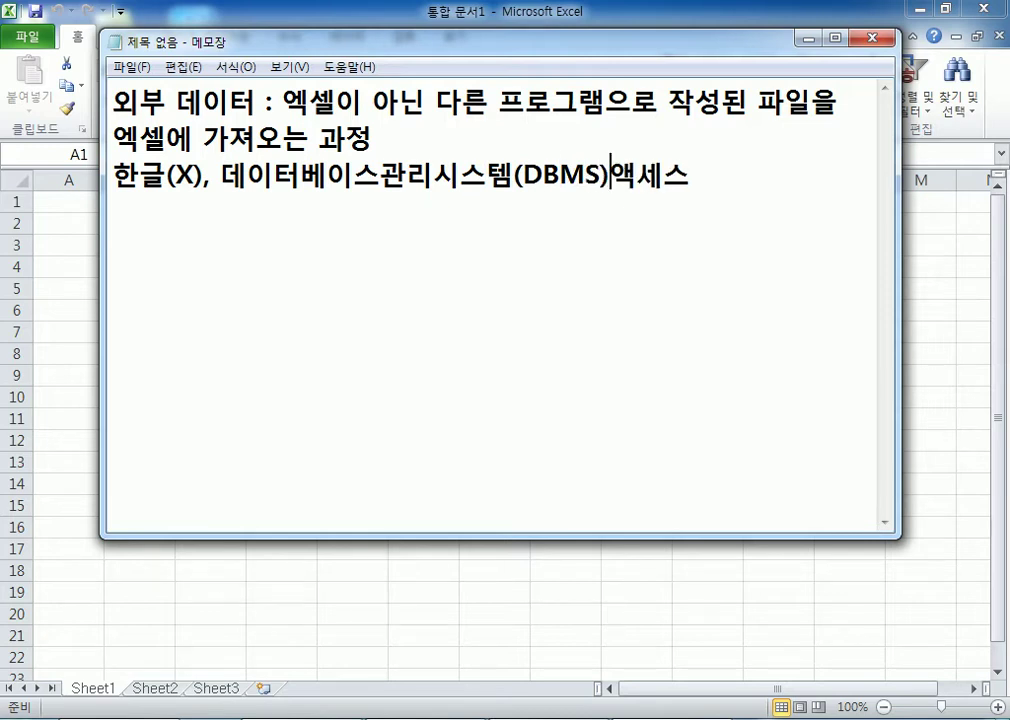
pyautogui.write('(')
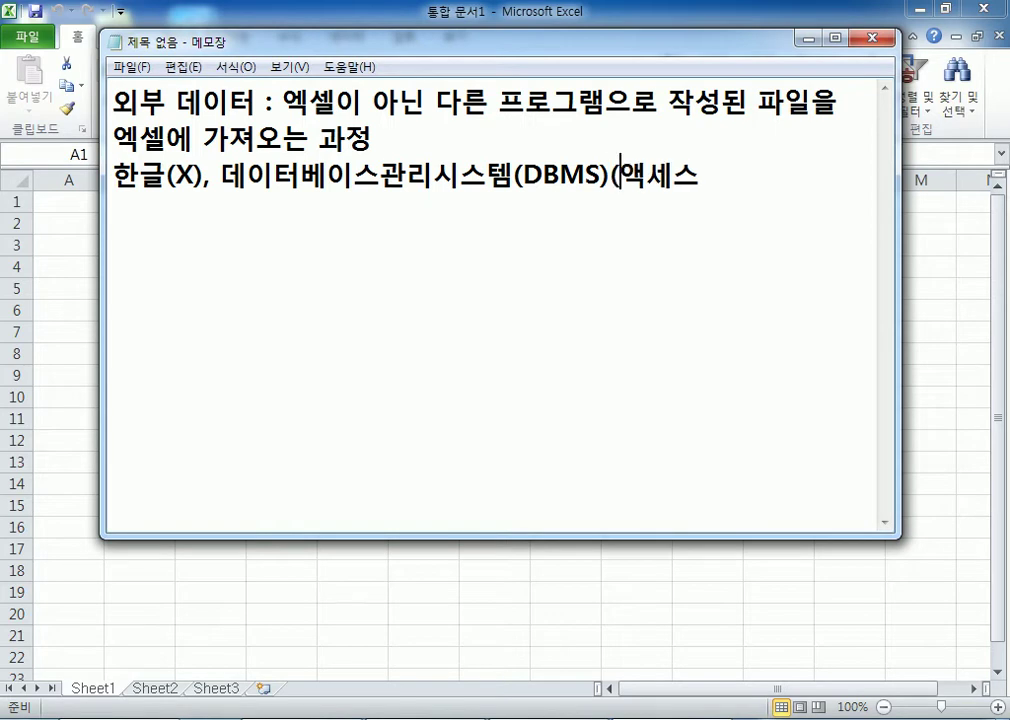
pyautogui.press('Left')
pyautogui.press('Left')
pyautogui.press('Left')
pyautogui.press('Left')
pyautogui.press('Left')
pyautogui.press('Left')
pyautogui.press('Left')
pyautogui.press('Delete')
pyautogui.write('=')
pyautogui.press('Right')
pyautogui.press('Right')
pyautogui.press('Right')
pyautogui.press('Right')
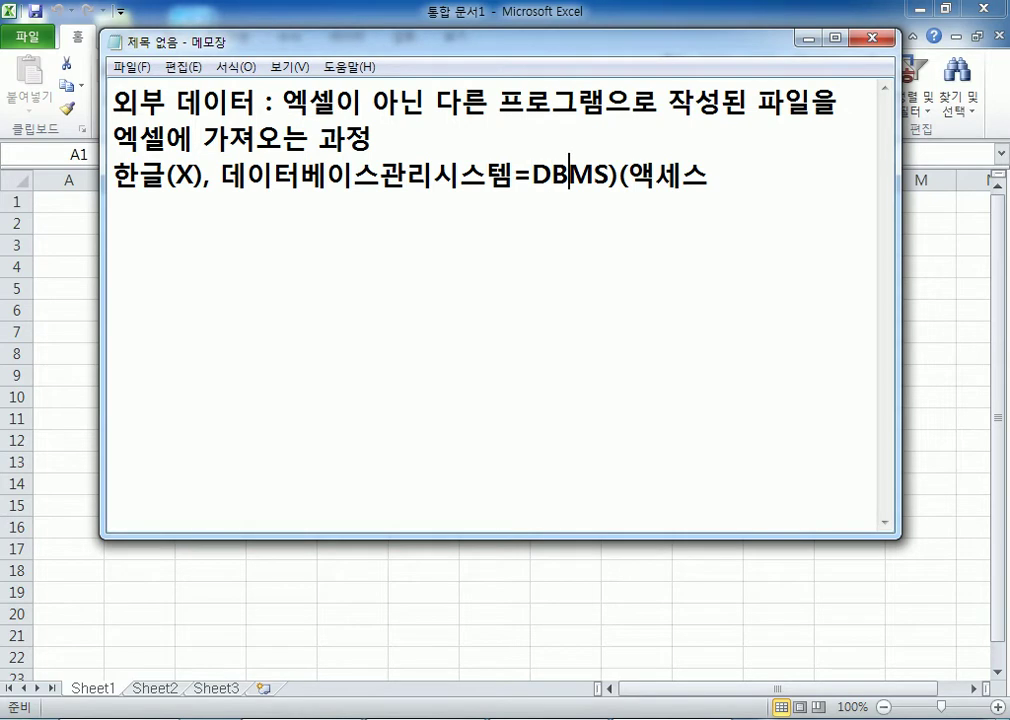
pyautogui.press('Delete')
pyautogui.press('End')
# Step: Append ', dBase, ...)' to the end of the DBMS line
pyautogui.write(', ')
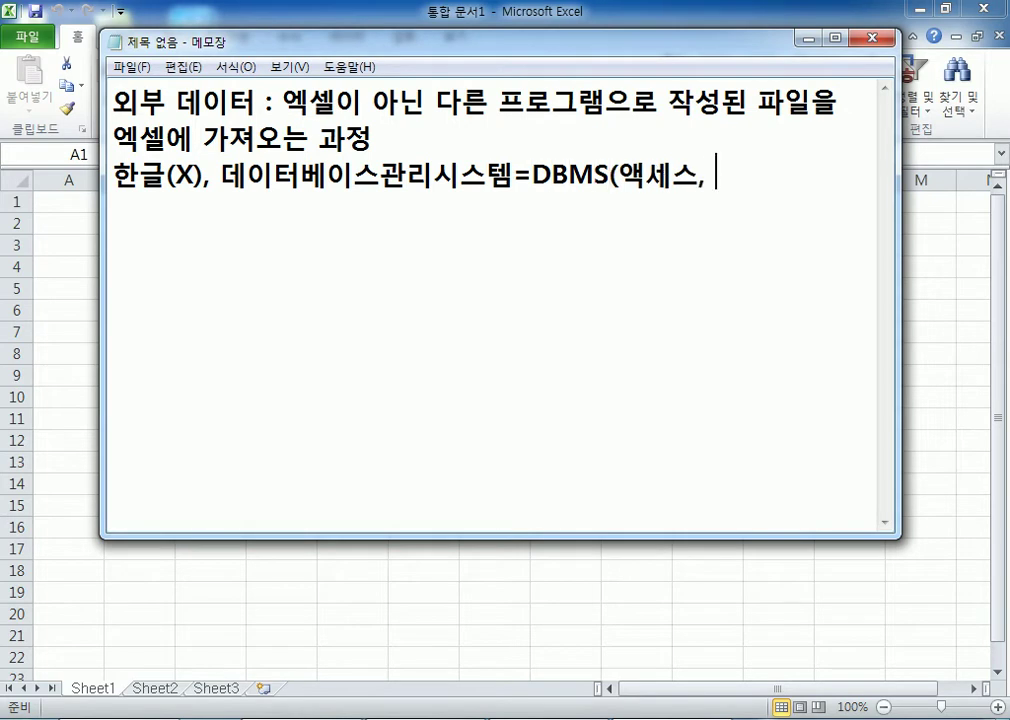
pyautogui.write('윰ㄴㄷ')
pyautogui.press('BackSpace')
pyautogui.press('BackSpace')
pyautogui.press('BackSpace')
pyautogui.write('D')
pyautogui.press('BackSpace')
pyautogui.write('dB')
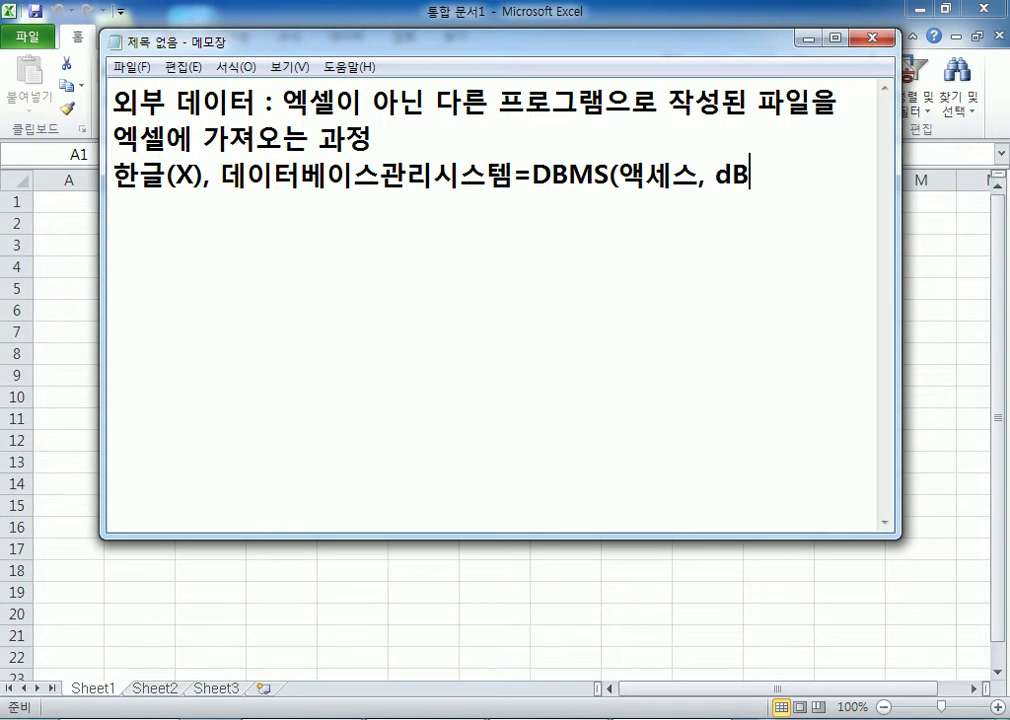
pyautogui.write('ase3')
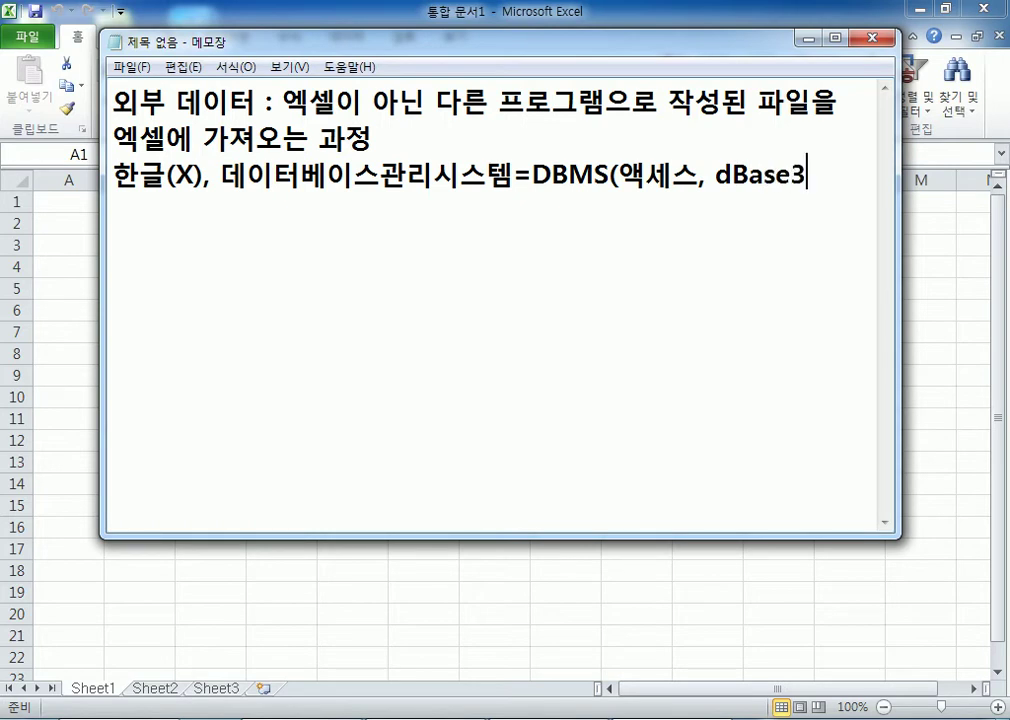
pyautogui.press('BackSpace')
pyautogui.write(', ...)')
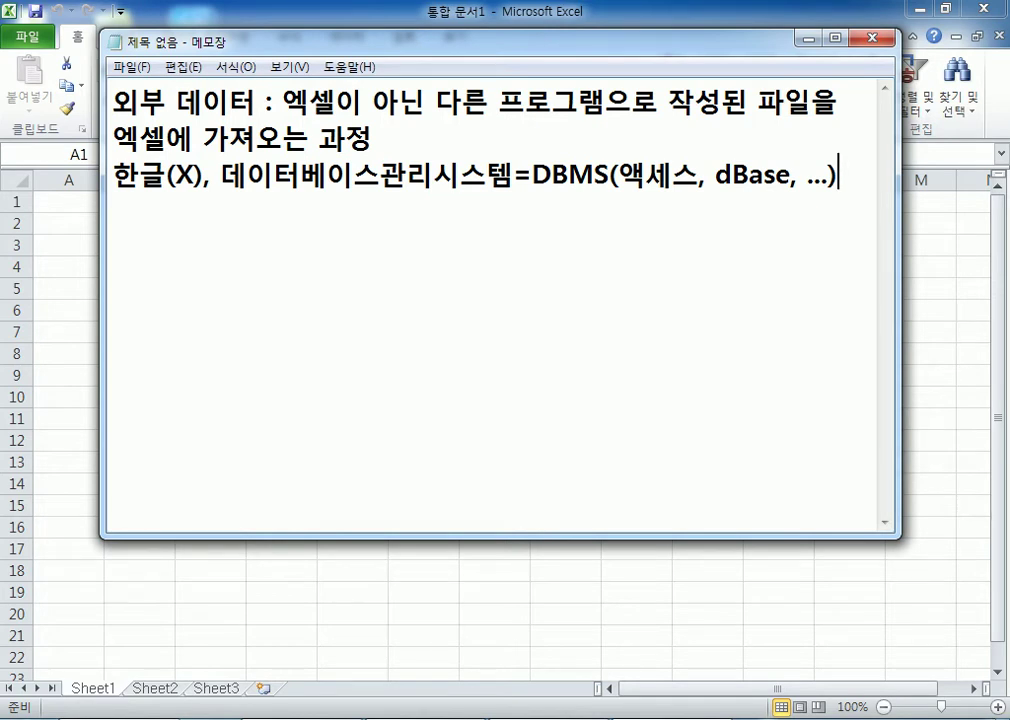
# Step: Add a comma and a new line reading 메모장
pyautogui.write(',')
pyautogui.press('Return')
pyautogui.write('apah')
pyautogui.press('BackSpace')
pyautogui.press('BackSpace')
pyautogui.press('BackSpace')
pyautogui.press('BackSpace')
pyautogui.press('BackSpace')
pyautogui.press('Return')
pyautogui.write('ap')
pyautogui.press('BackSpace')
pyautogui.press('BackSpace')
pyautogui.press('BackSpace')
pyautogui.press('Return')
pyautogui.write('메모장')
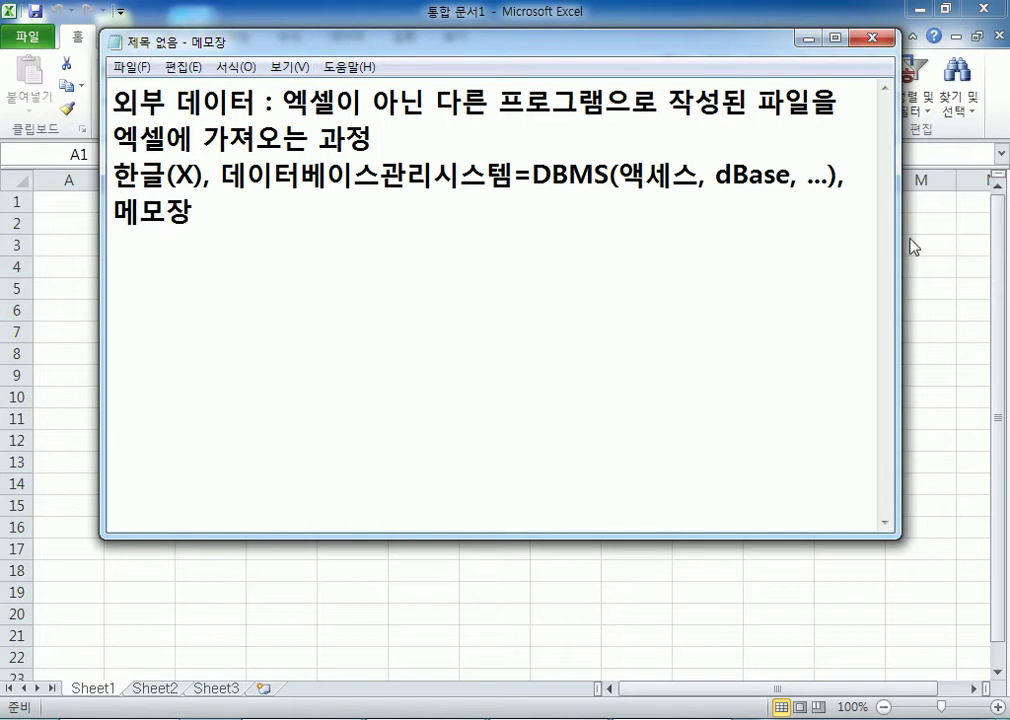
# Step: Widen the Notepad window on both sides and add the heading '중간고사 성적표'
pyautogui.moveTo(895, 233); pyautogui.dragTo(990, 232)
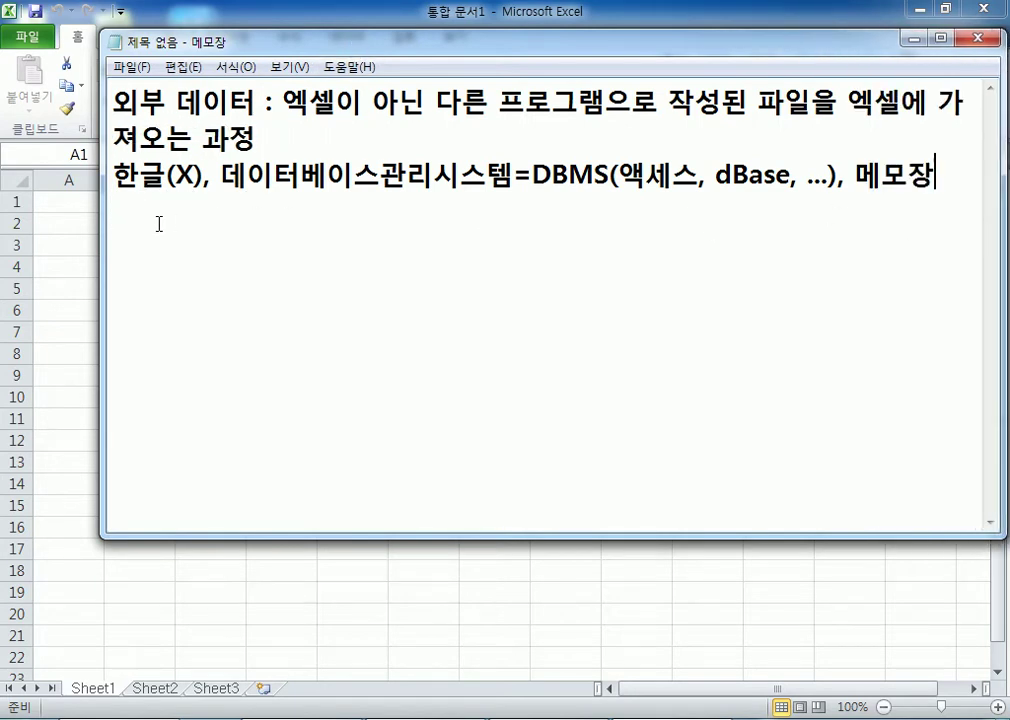
pyautogui.moveTo(101, 225); pyautogui.dragTo(12, 220)
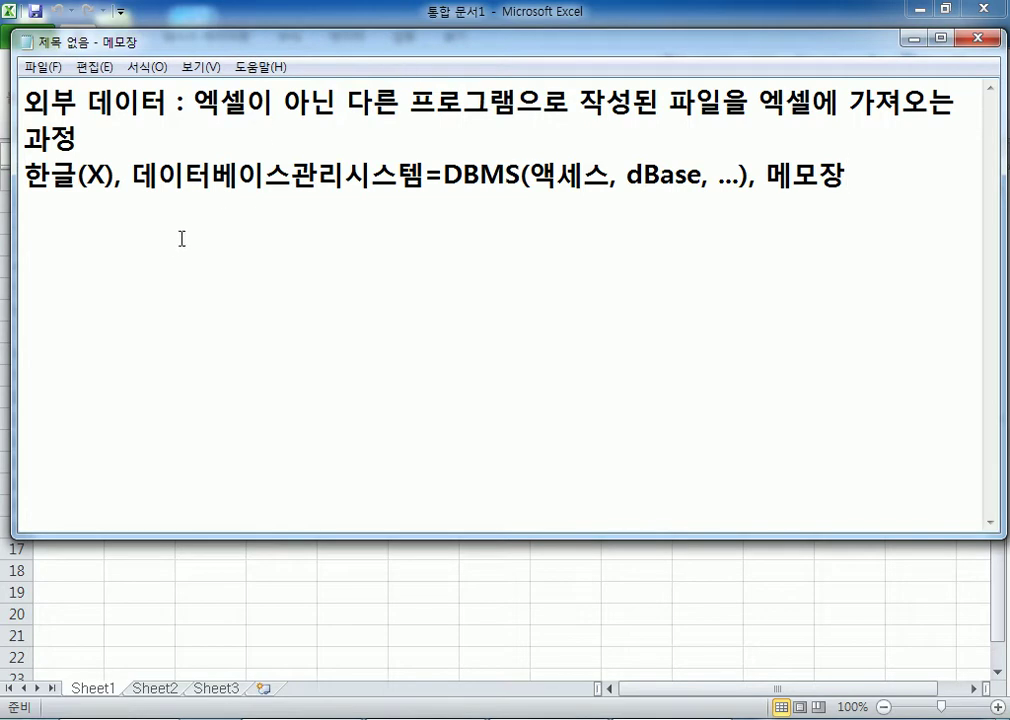
pyautogui.press('Return')
pyautogui.press('Return')
pyautogui.write('중')
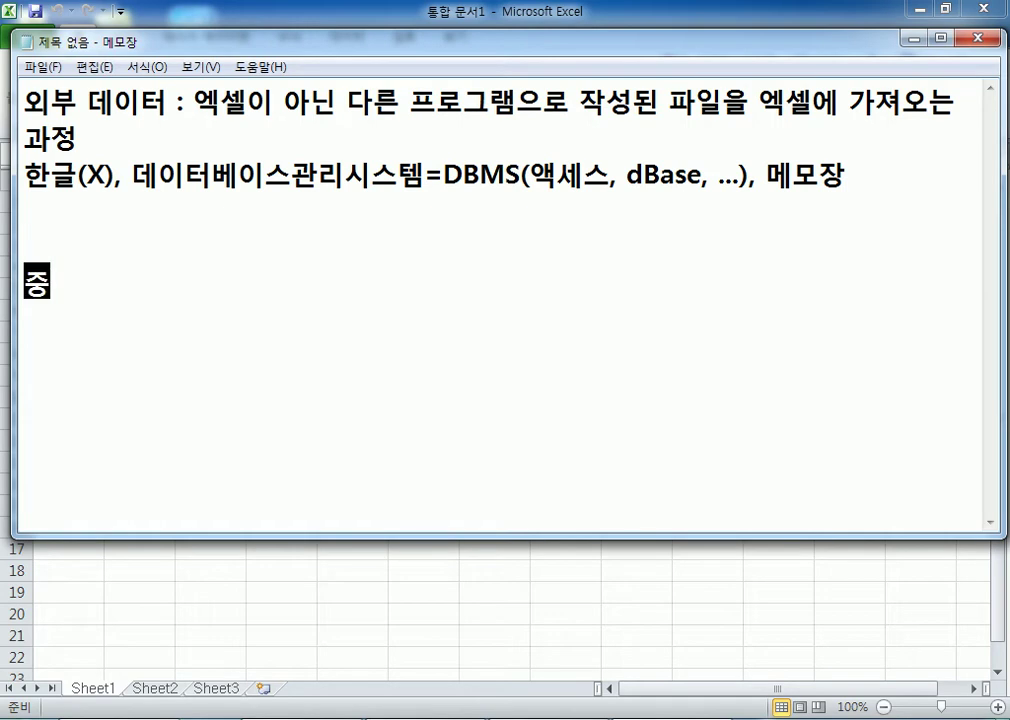
pyautogui.write('간고사 성ㅈ적표')
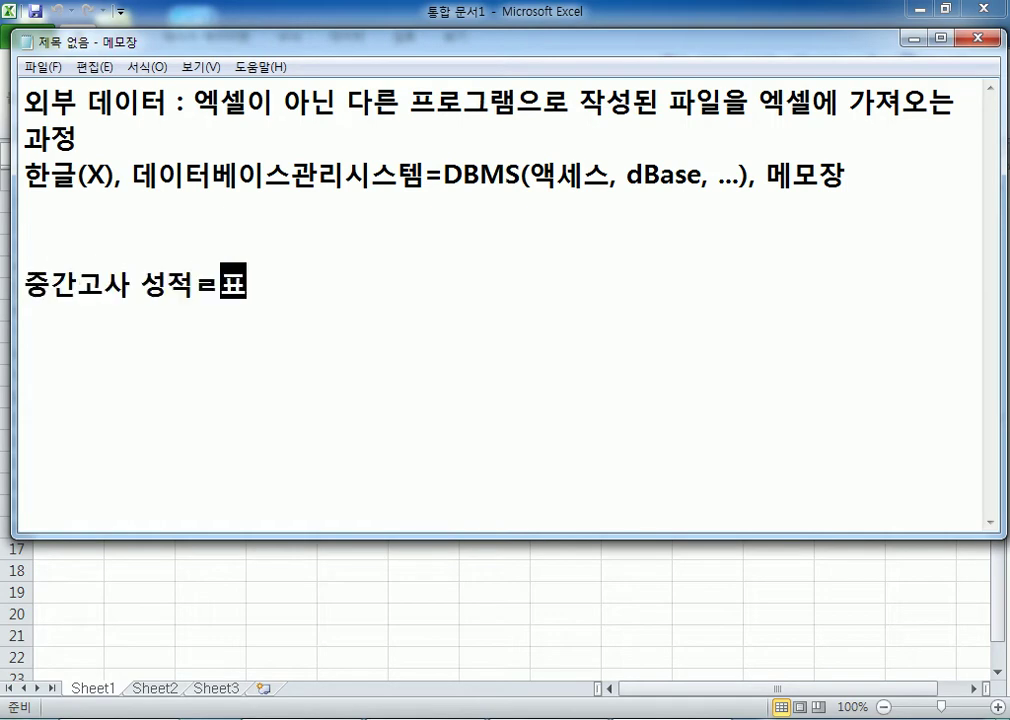
pyautogui.press('Return')
# Step: Type the header '이름,국어,영어,수학' and two students' rows with scores 100,90,80 and 90,80,100
pyautogui.write('이름')
pyautogui.press('Home')
pyautogui.press('Return')
pyautogui.press('End')
pyautogui.write(',국어,')
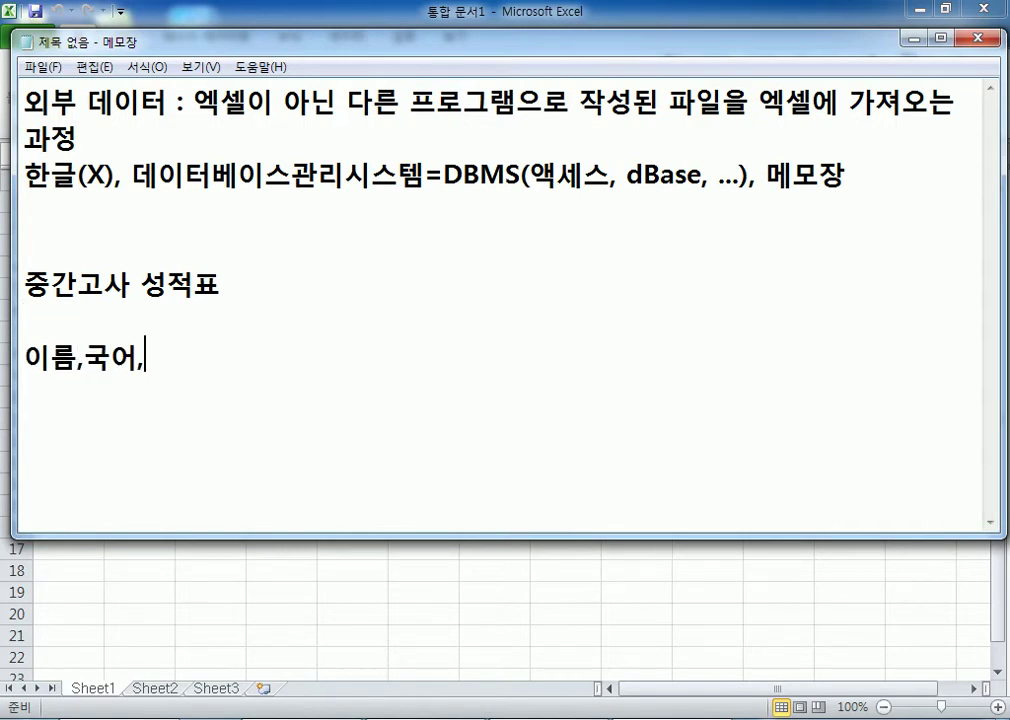
pyautogui.write('영어,수학')
pyautogui.press('Return')
pyautogui.write('홍길동')
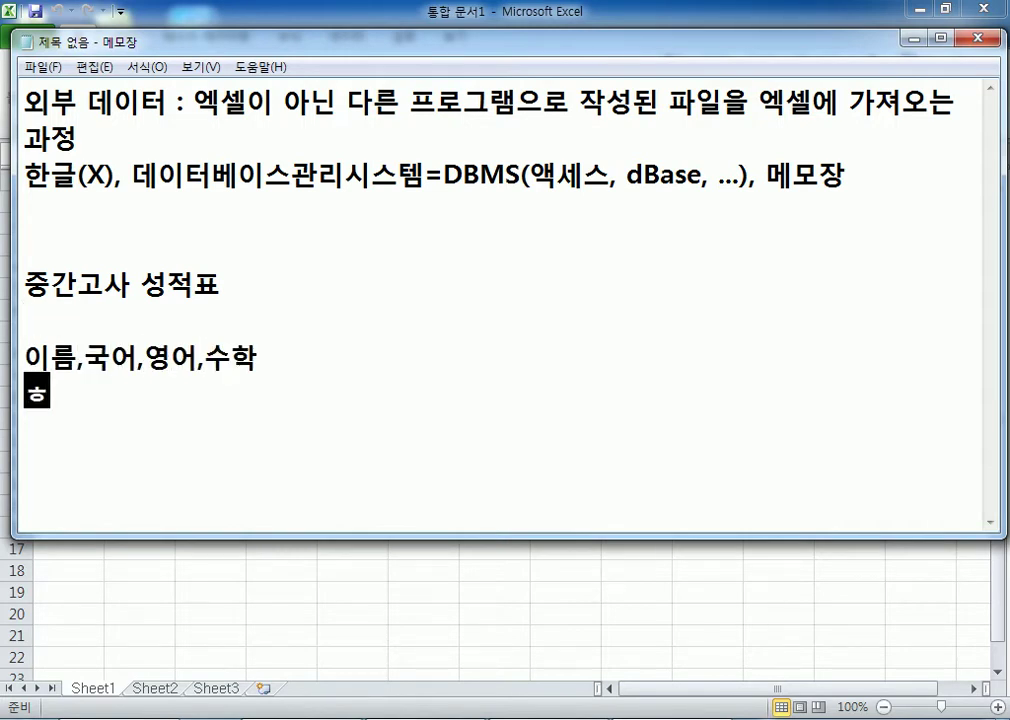
pyautogui.write(',100')
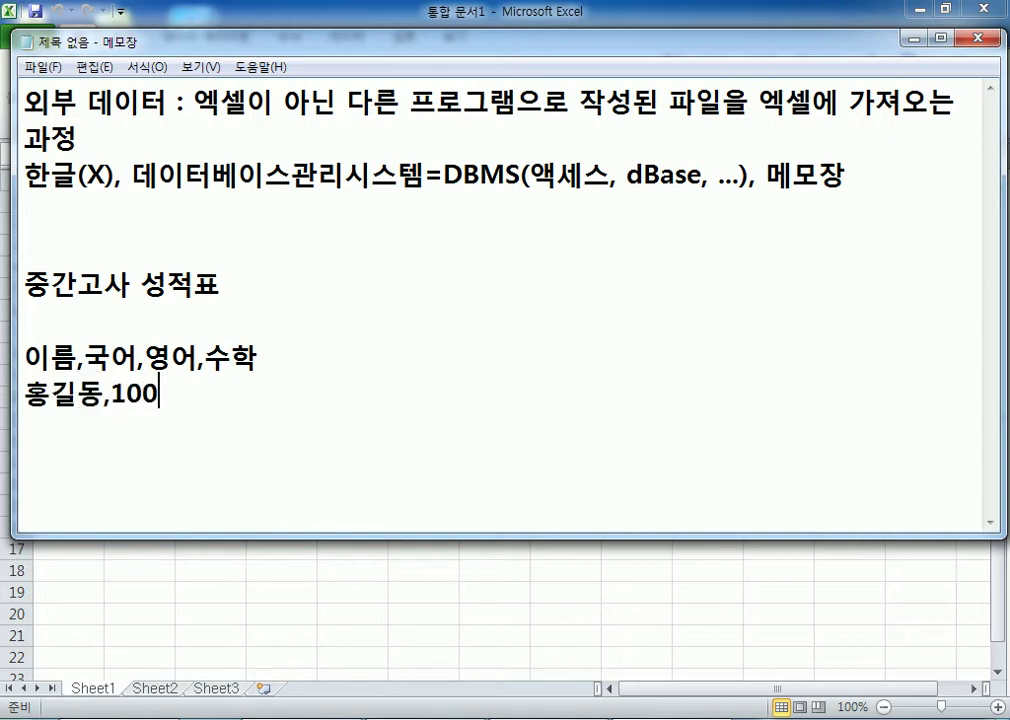
pyautogui.write(',90,80')
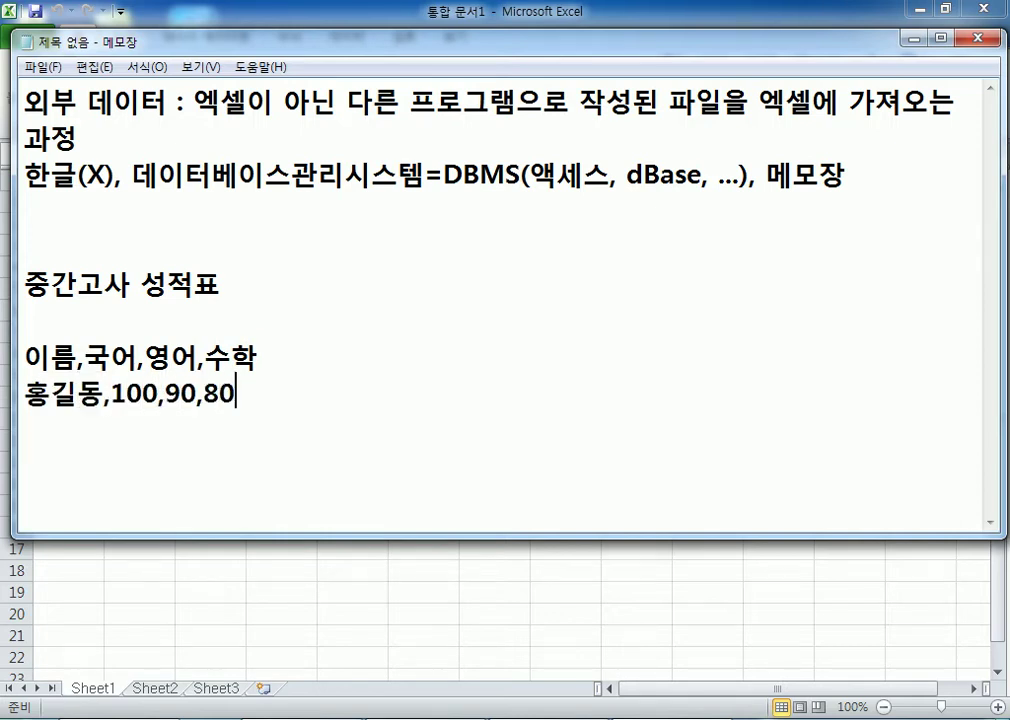
pyautogui.press('Return')
pyautogui.write('이ㄹ지매,90')
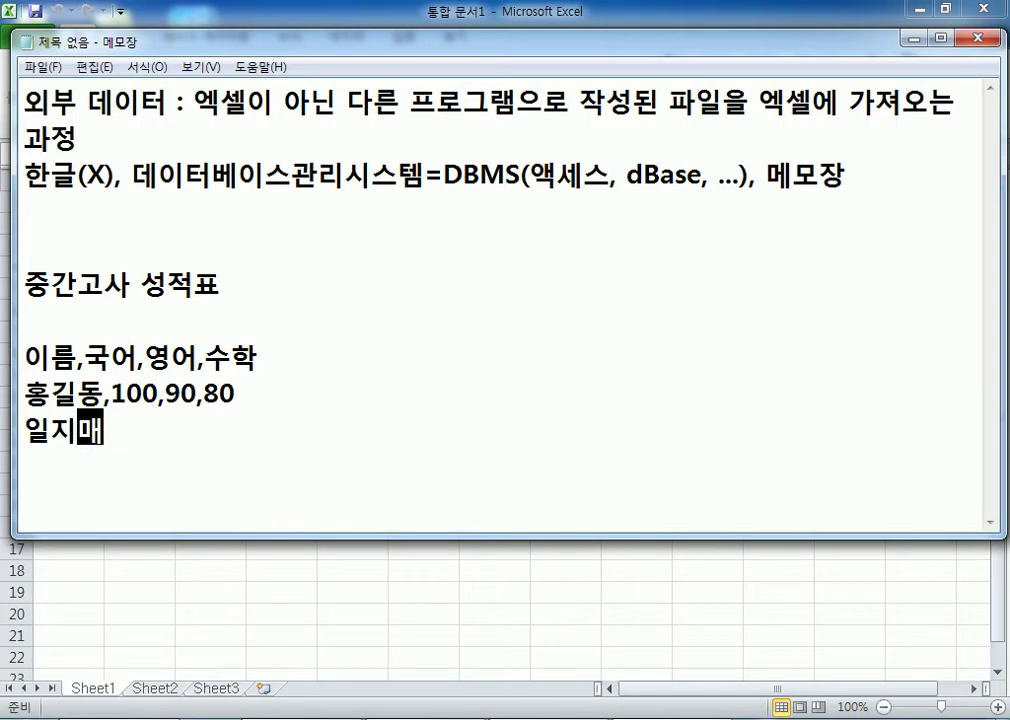
pyautogui.write(',80,100')
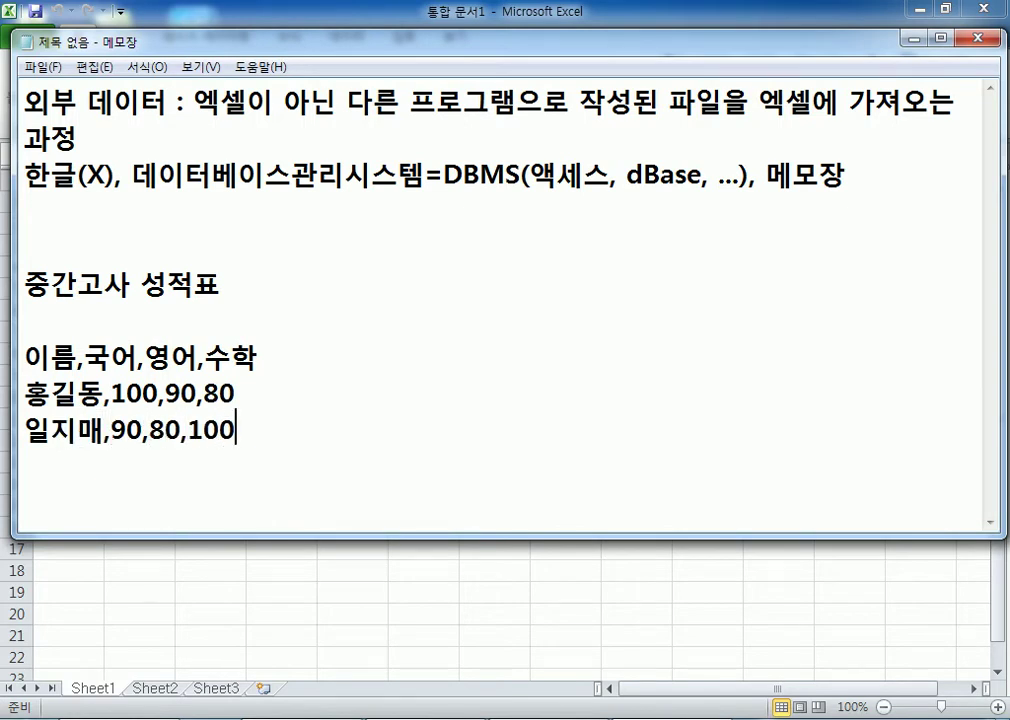
pyautogui.press('Return')
# Step: Delete one blank line above the 중간고사 성적표 heading, then select and deselect the grade rows
pyautogui.click(88, 203)
pyautogui.press('Delete')
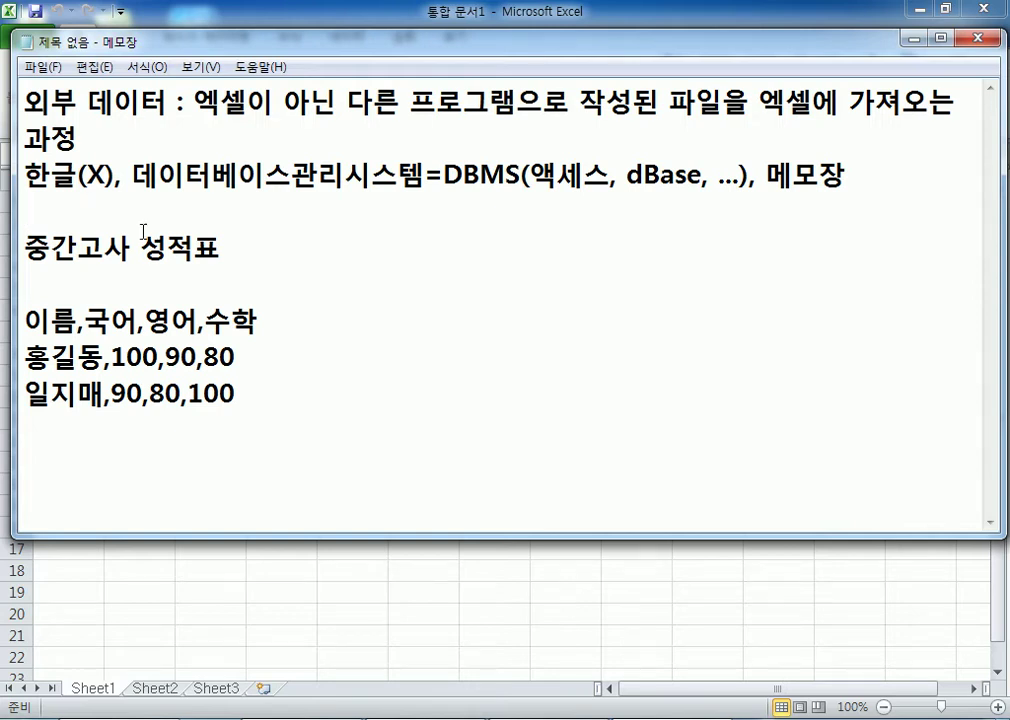
pyautogui.click(27, 248)
pyautogui.moveTo(27, 248); pyautogui.dragTo(241, 397)
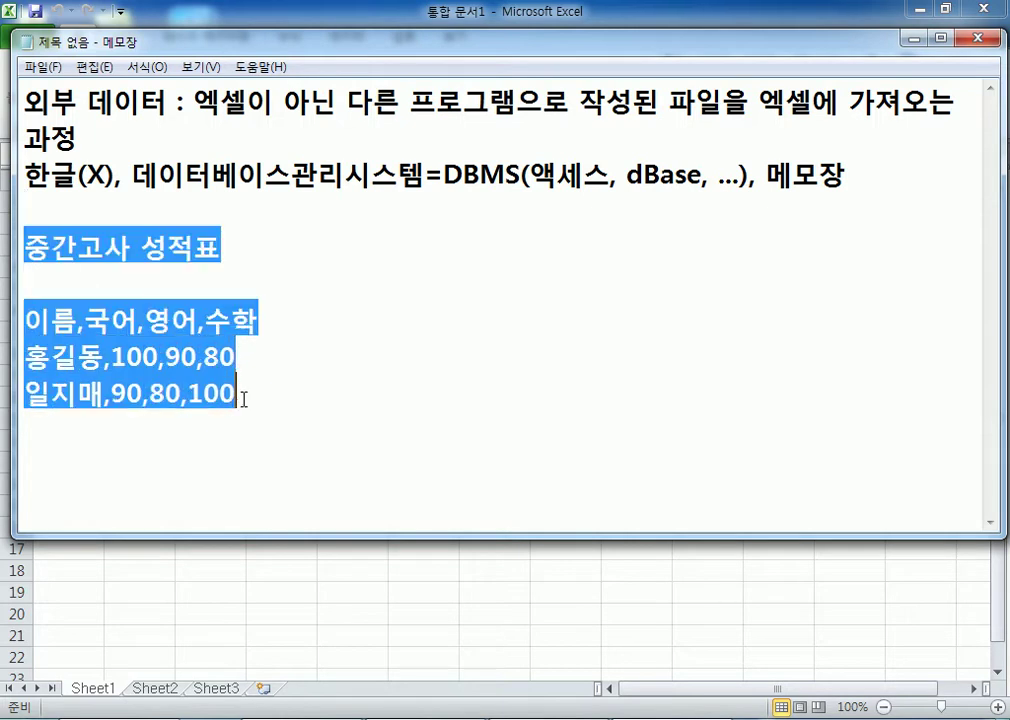
pyautogui.click(241, 422)
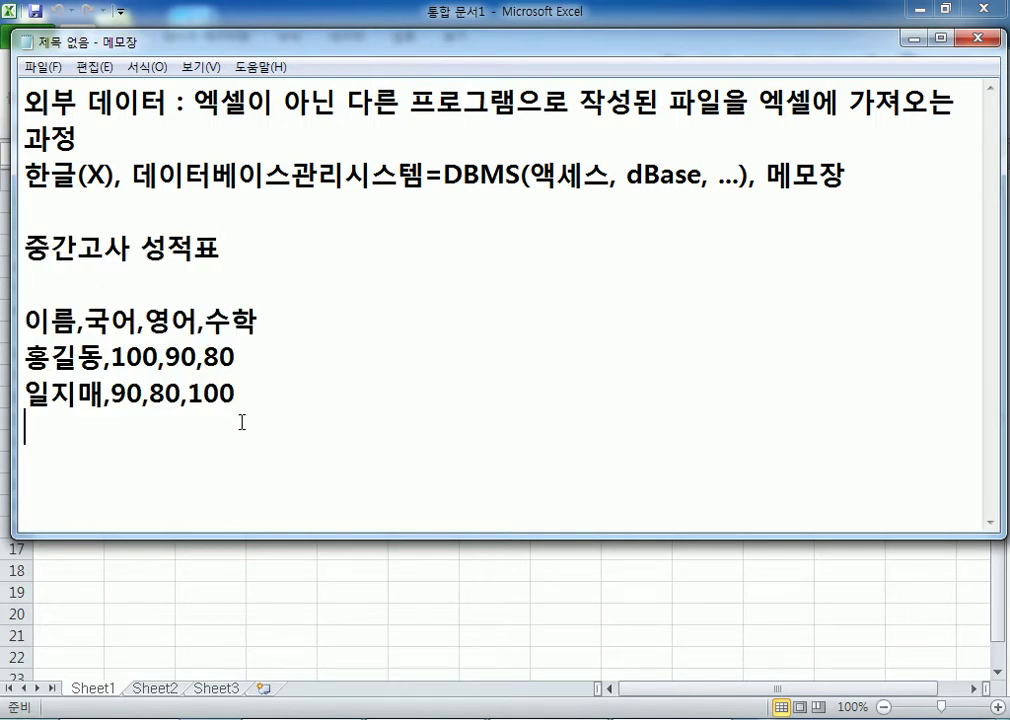
pyautogui.moveTo(24, 246); pyautogui.dragTo(145, 425)
pyautogui.click(142, 428)
pyautogui.click(155, 609)
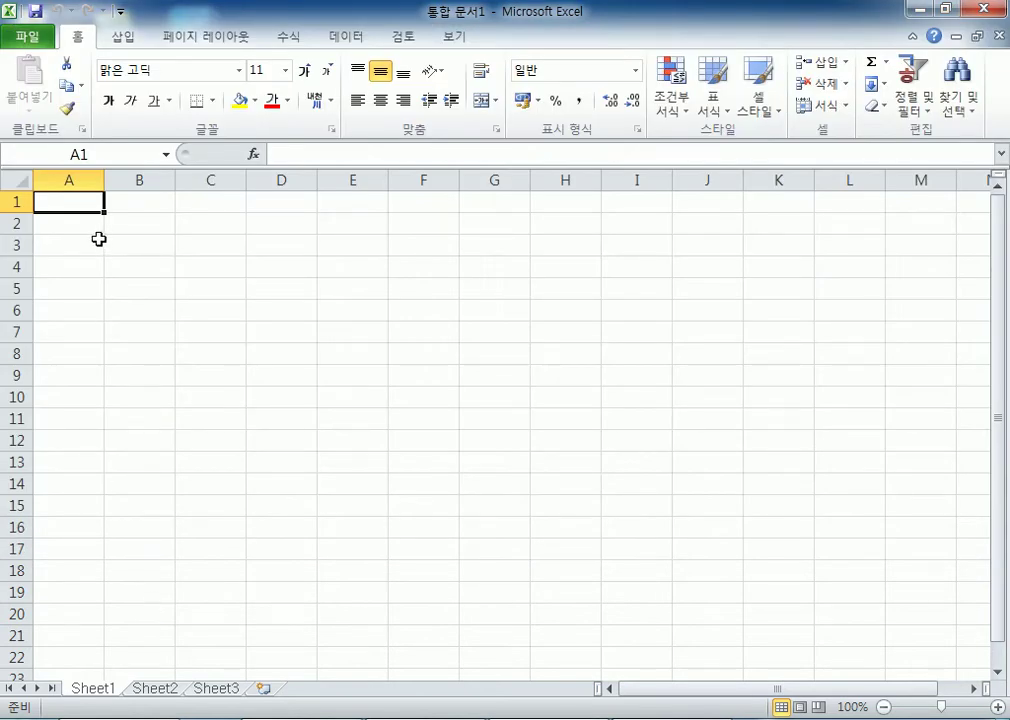
pyautogui.hotkey('alt', 'Tab')
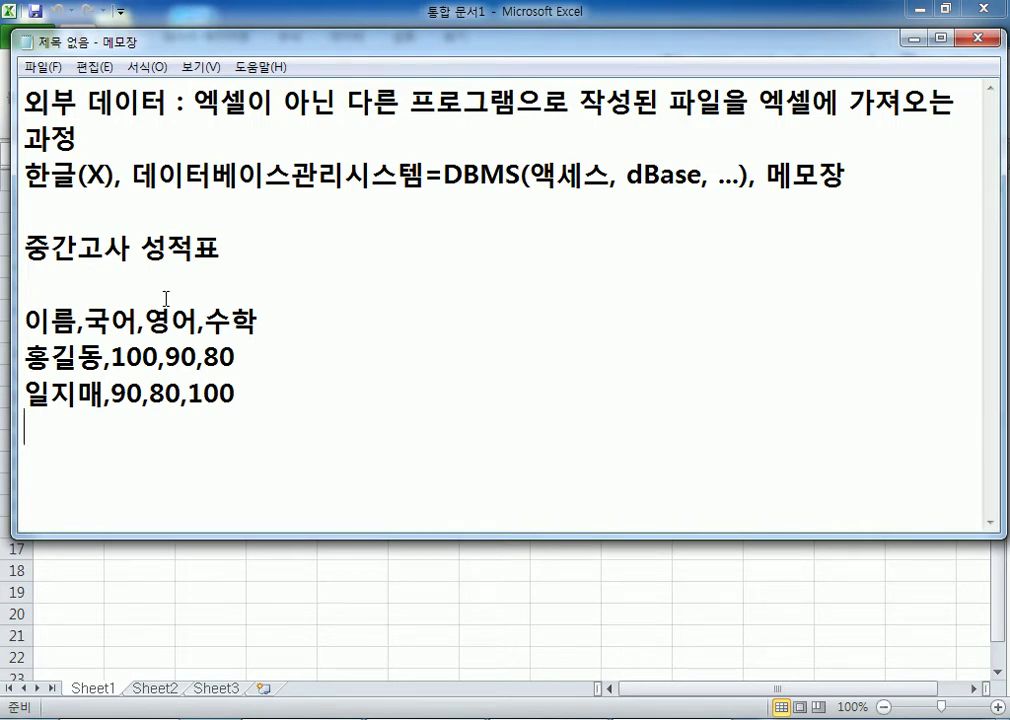
# Step: Select the grade text in Notepad, then bring Excel's 통합 문서1 forward and open its File Info page
pyautogui.click(26, 247)
pyautogui.moveTo(26, 247); pyautogui.dragTo(24, 422)
pyautogui.click(101, 438)
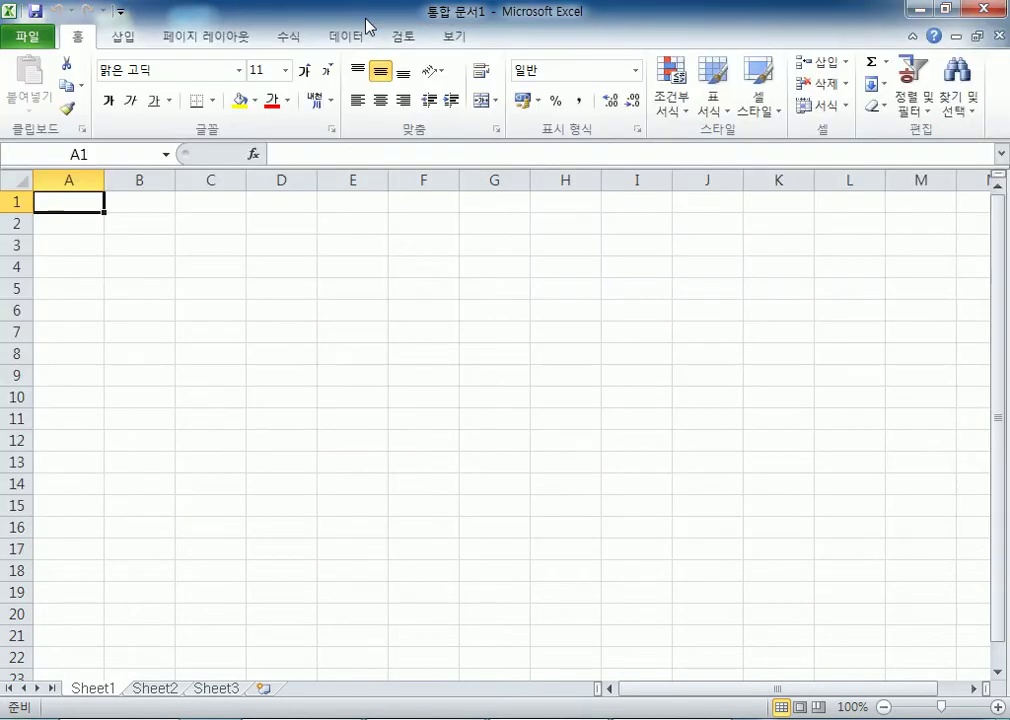
pyautogui.click(292, 20)
pyautogui.click(31, 40)
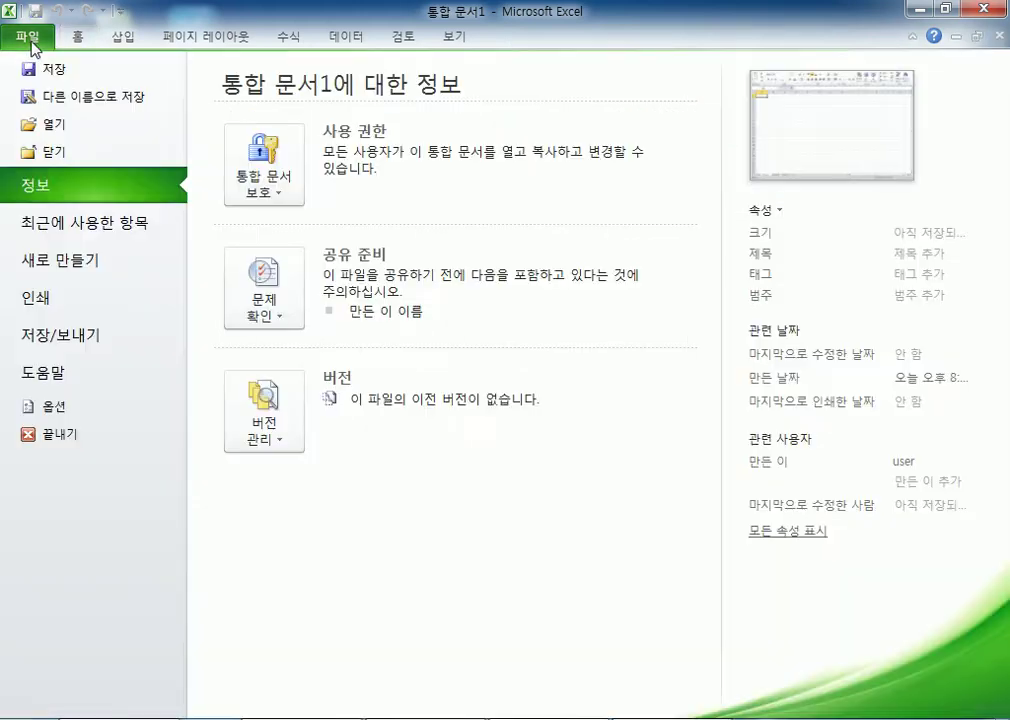
# Step: Open 섹션01문제.xlsm from D:\길벗컴활2급(이정민훈장)\01 섹션
pyautogui.click(54, 127)
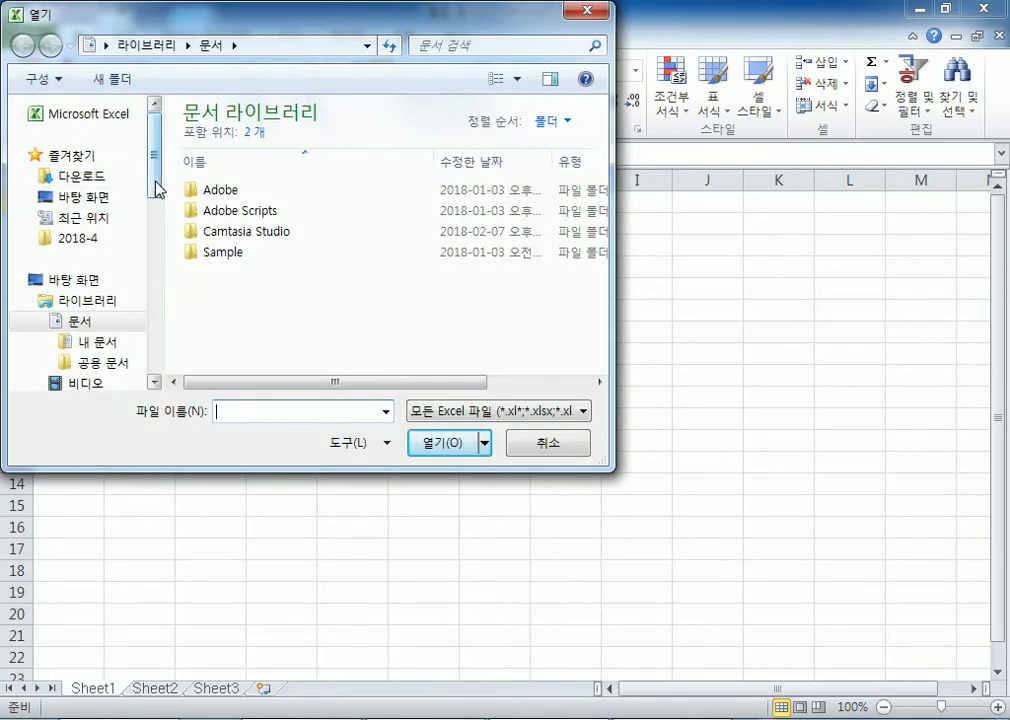
pyautogui.moveTo(157, 189); pyautogui.dragTo(93, 297)
pyautogui.click(75, 208)
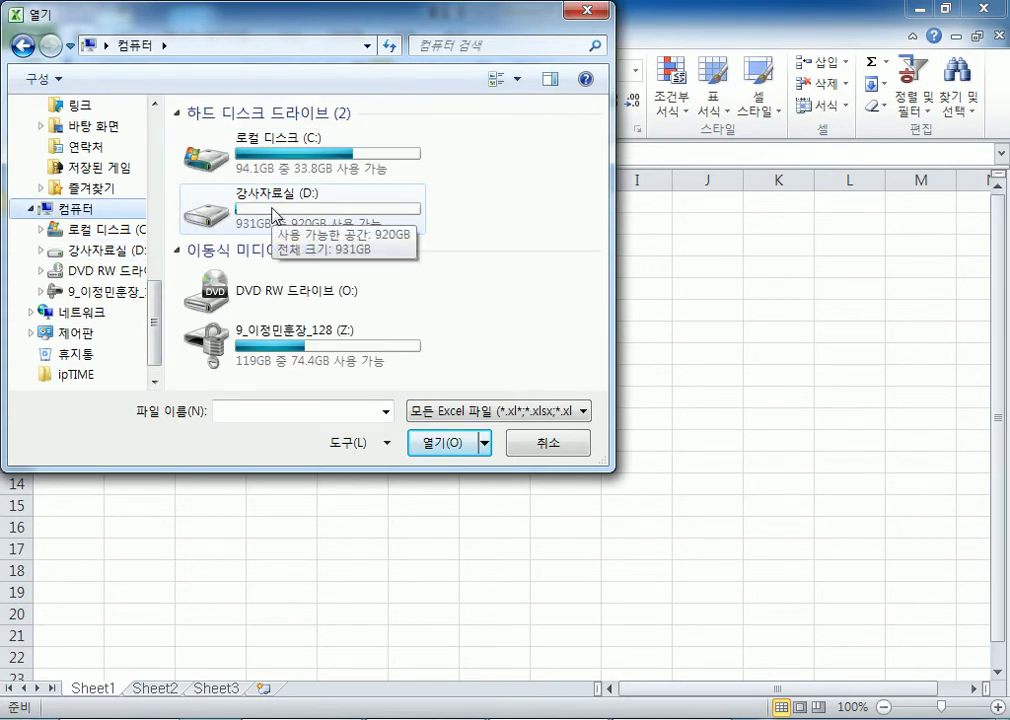
pyautogui.doubleClick(272, 212)
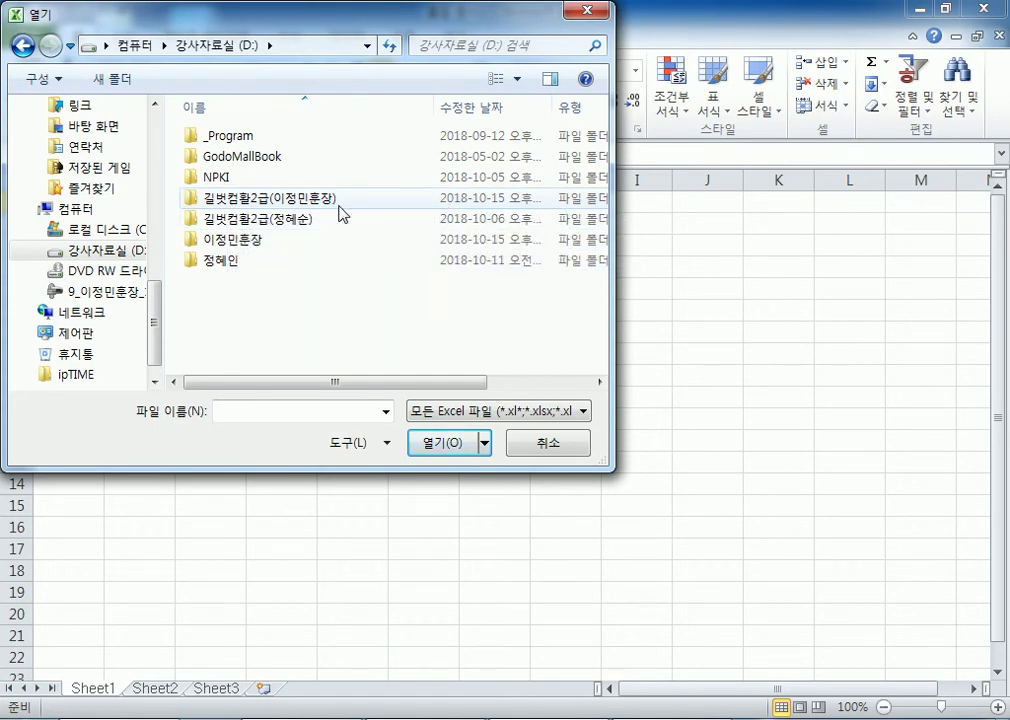
pyautogui.doubleClick(275, 198)
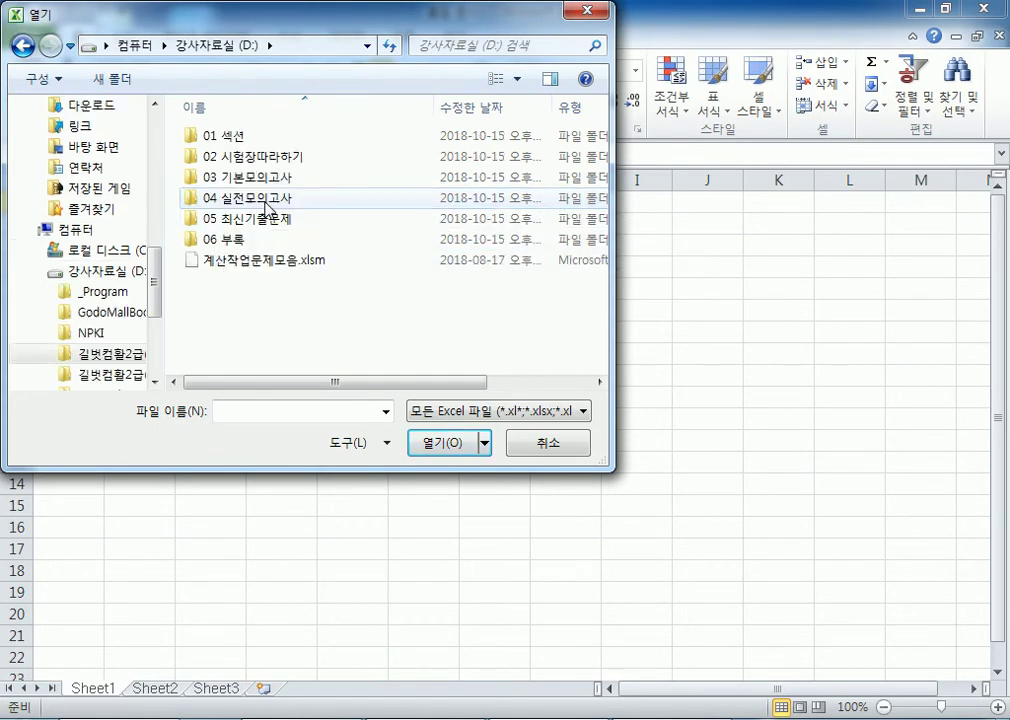
pyautogui.doubleClick(225, 136)
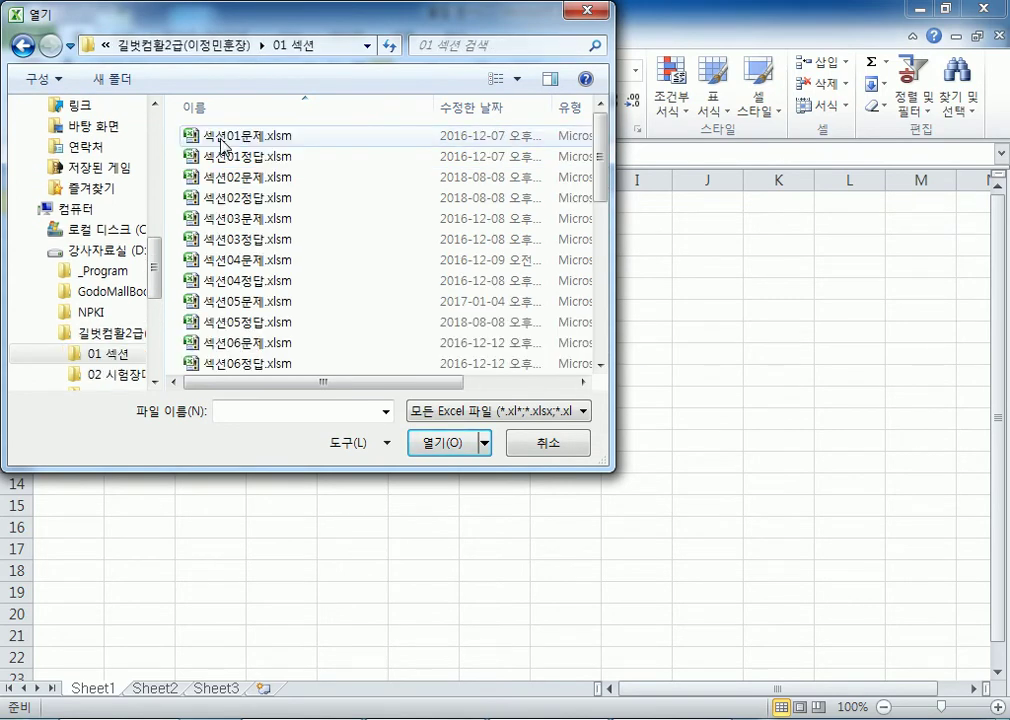
pyautogui.click(222, 138)
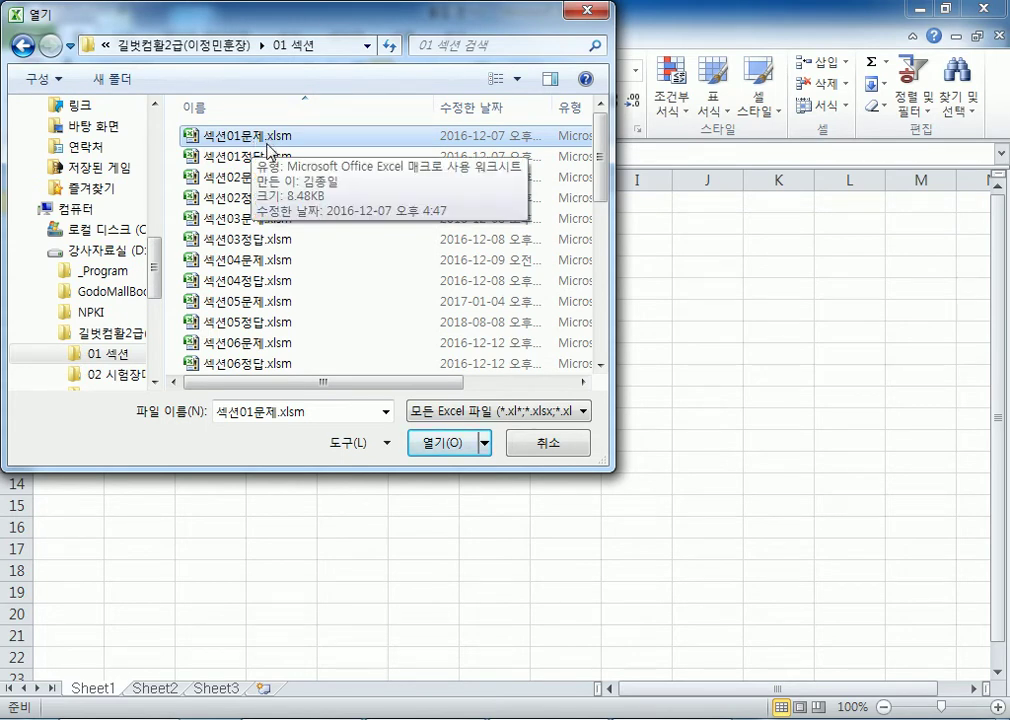
pyautogui.click(428, 445)
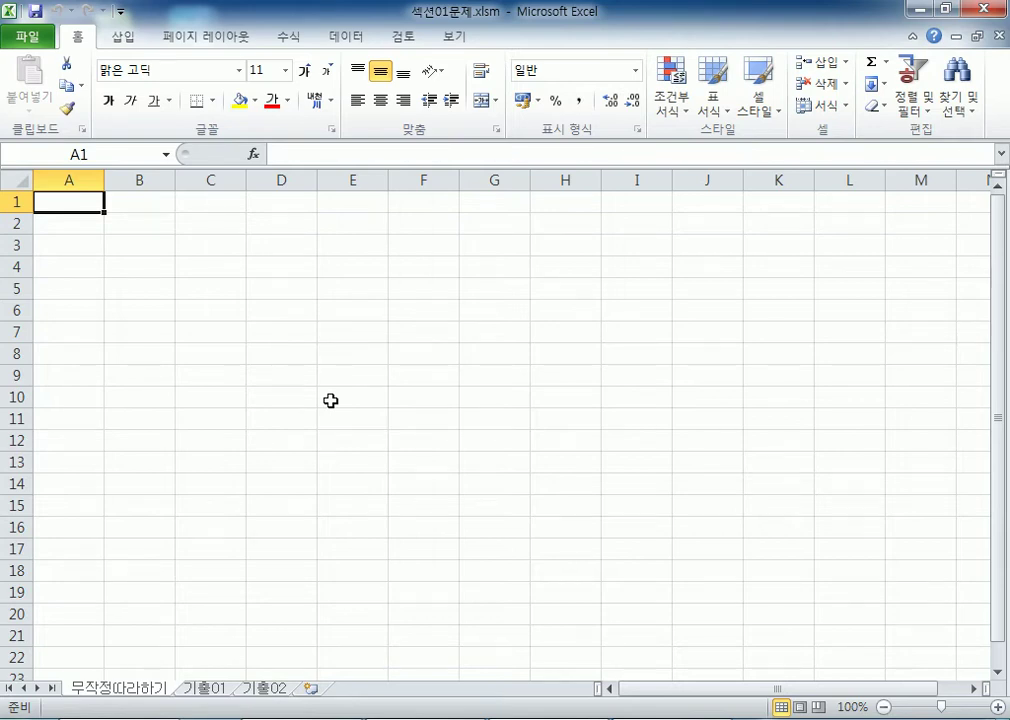
pyautogui.click(27, 38)
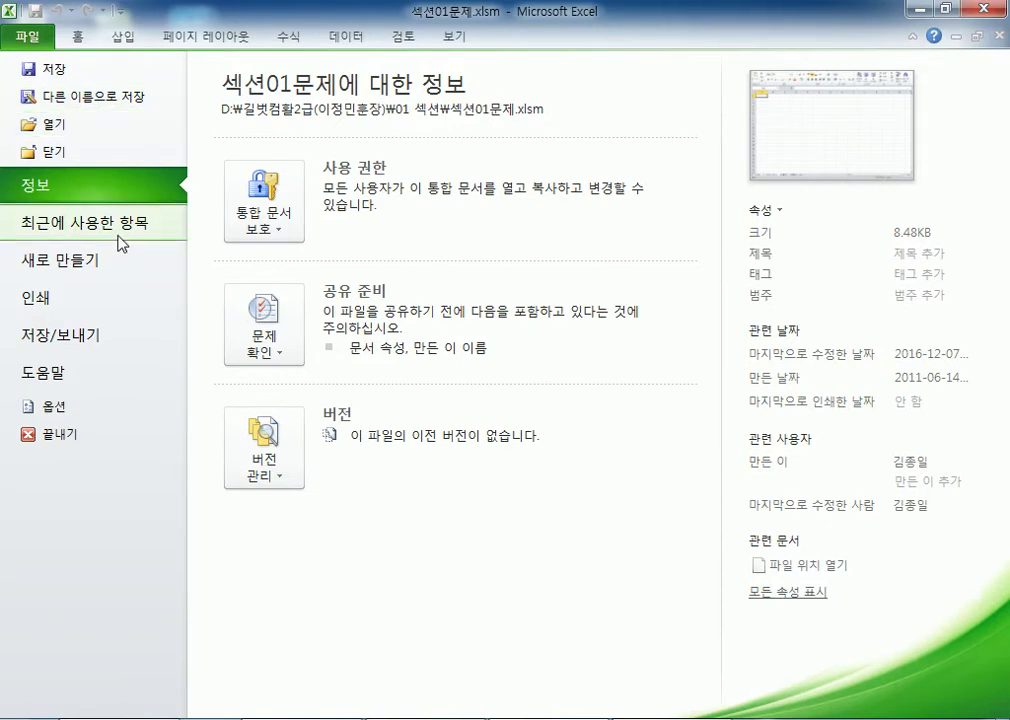
pyautogui.click(462, 710)
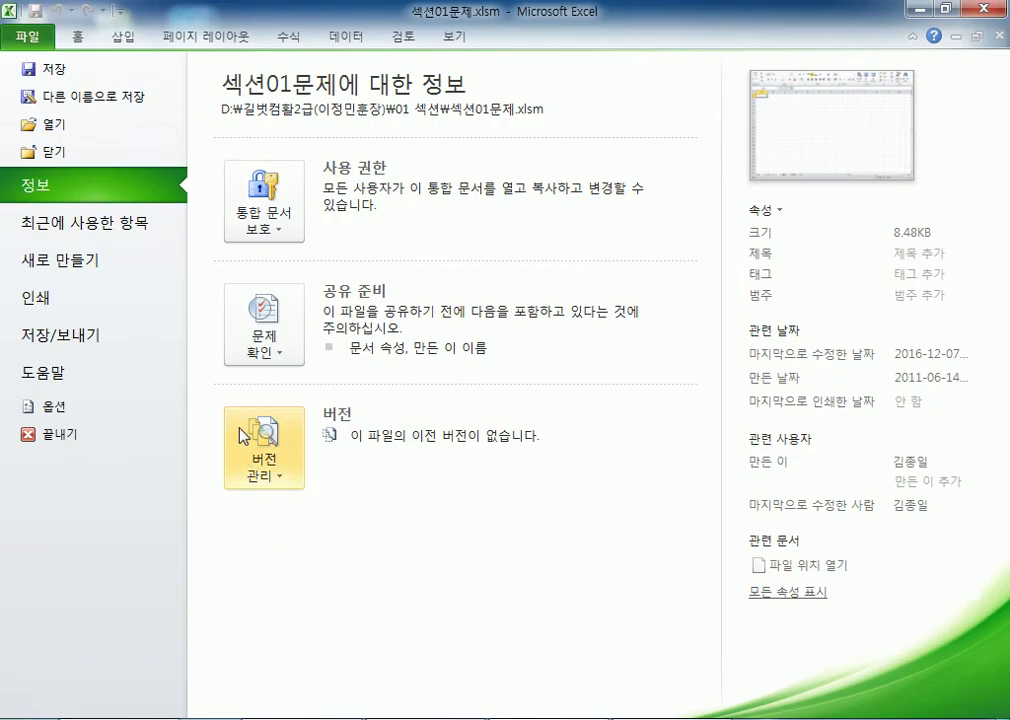
pyautogui.press('Escape')
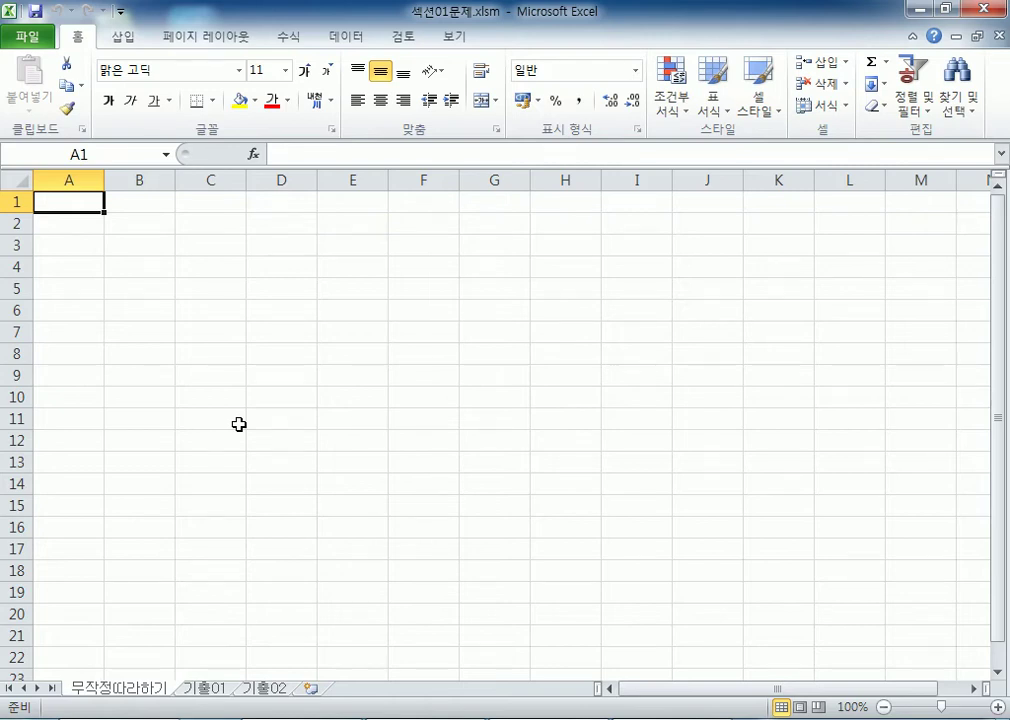
# Step: Restore the Excel window and shorten it so the Notepad notes show, selecting cell B2
pyautogui.click(943, 10)
pyautogui.moveTo(297, 713); pyautogui.dragTo(295, 483)
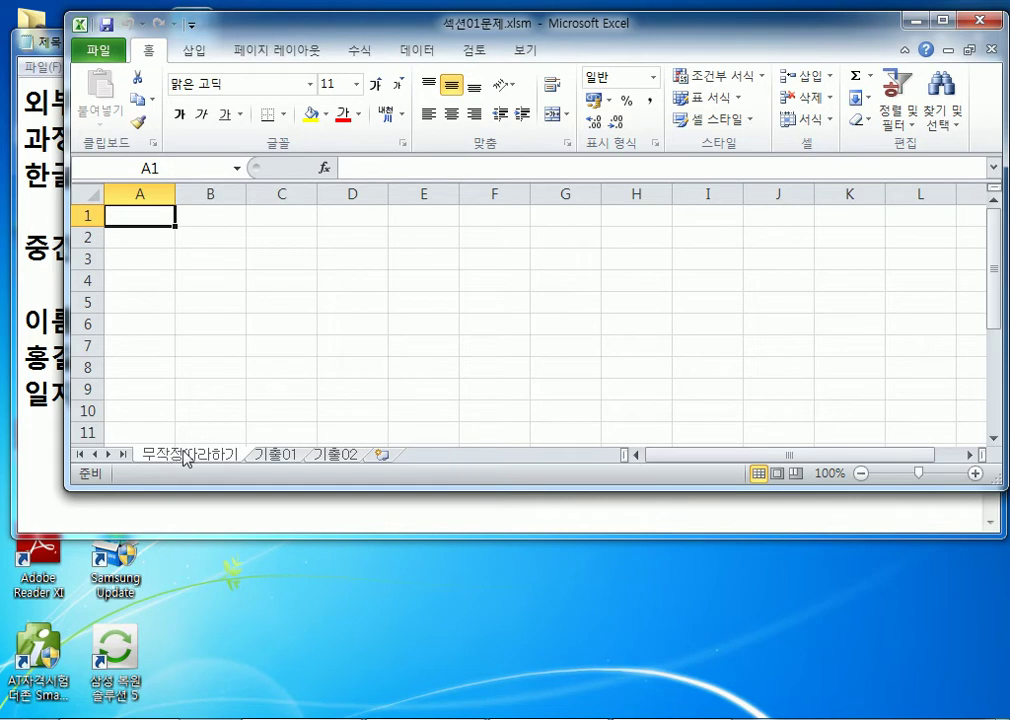
pyautogui.click(203, 238)
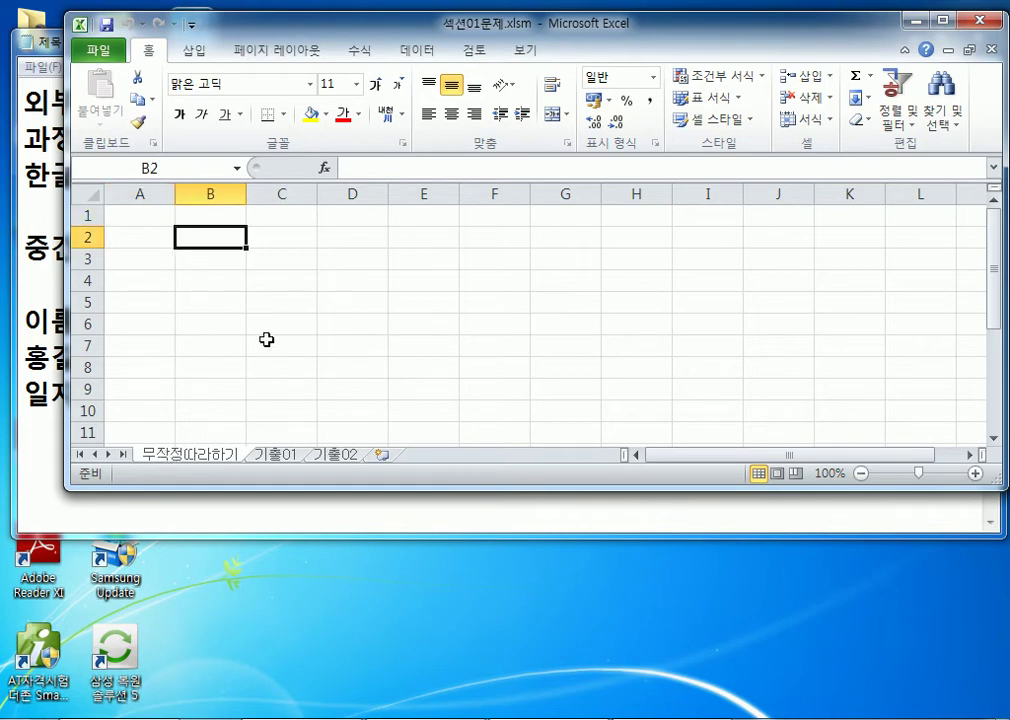
# Step: Demonstrate selecting columns A, B and C, rows 1–3, row 2, and cell B2
pyautogui.scroll(7, 266, 340)
pyautogui.click(328, 209)
pyautogui.click(205, 207)
pyautogui.click(522, 200)
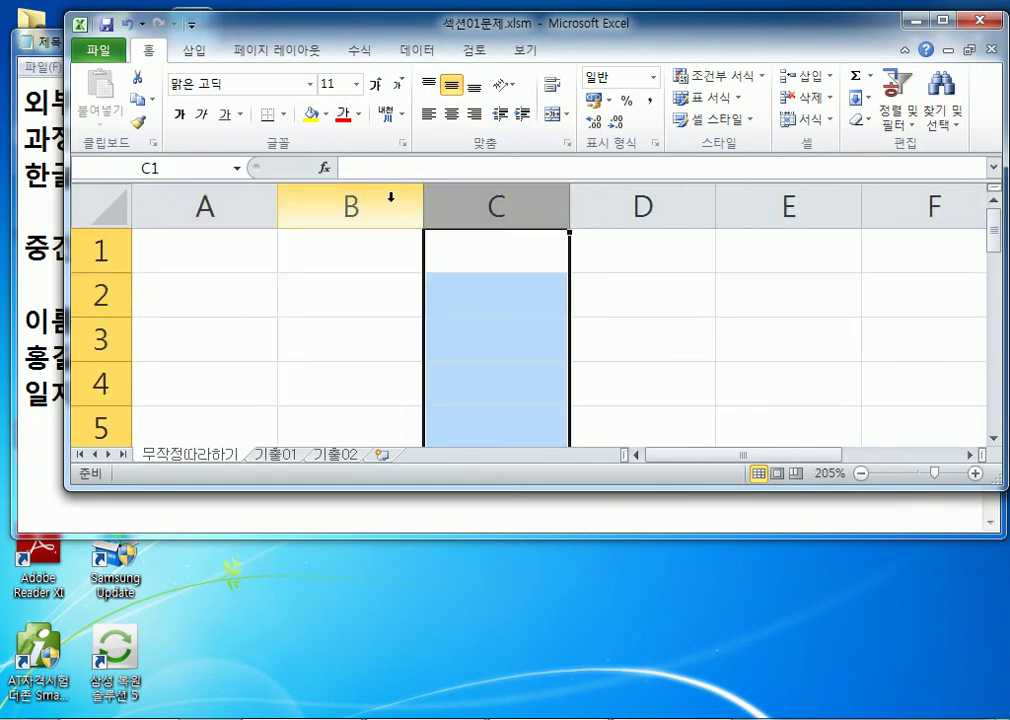
pyautogui.click(390, 200)
pyautogui.moveTo(104, 252); pyautogui.dragTo(96, 355)
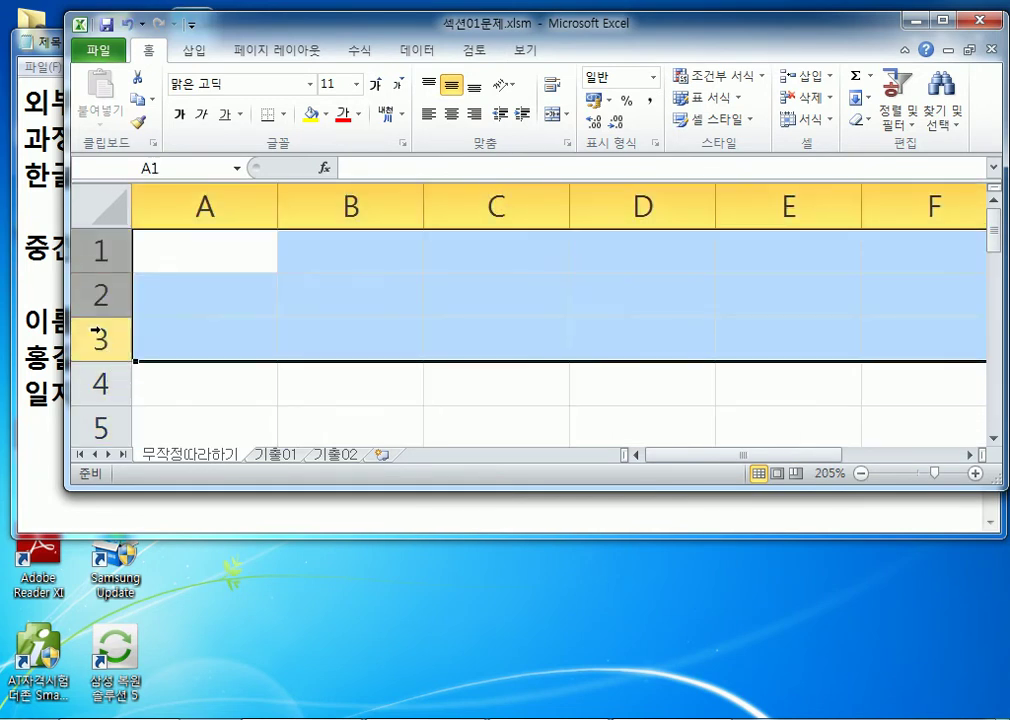
pyautogui.click(100, 300)
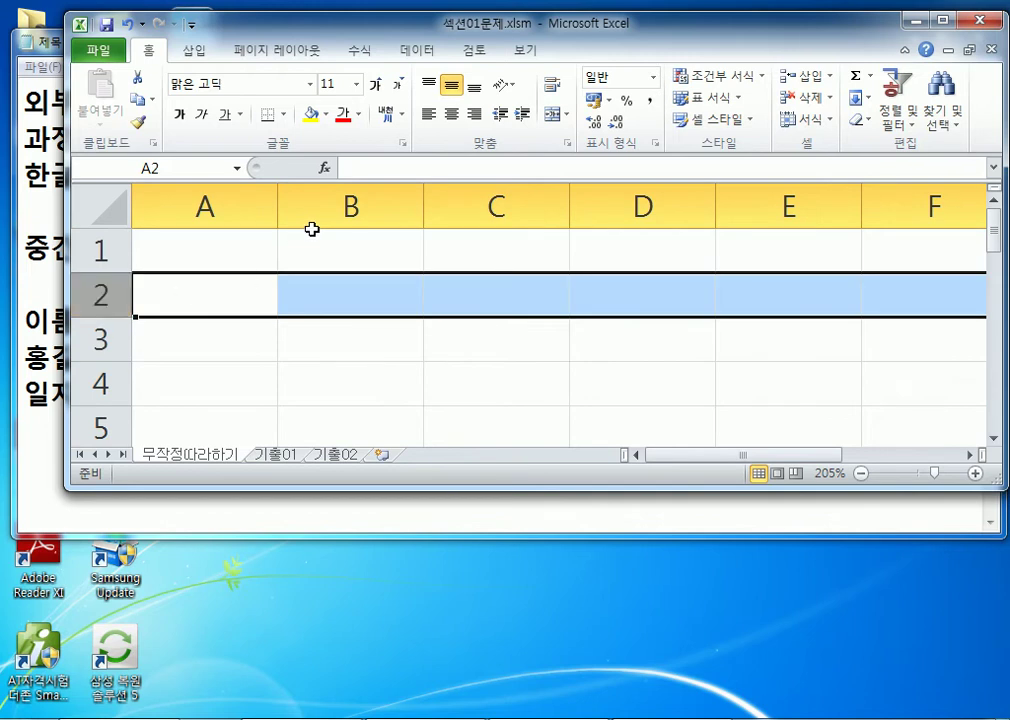
pyautogui.click(310, 216)
pyautogui.click(305, 282)
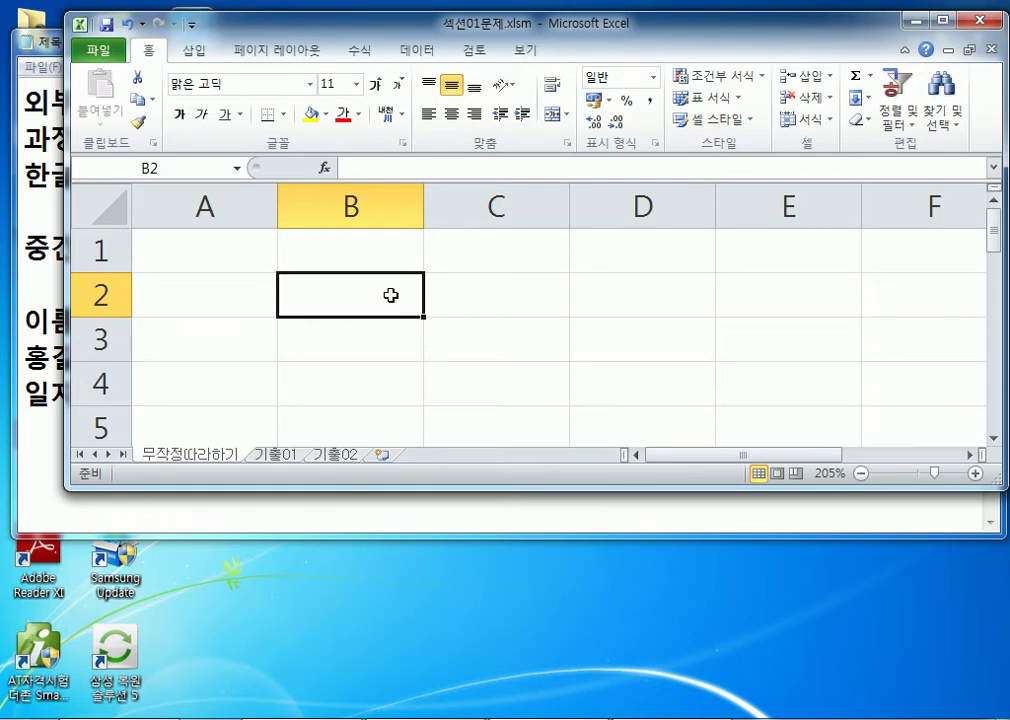
pyautogui.scroll(-4, 361, 316)
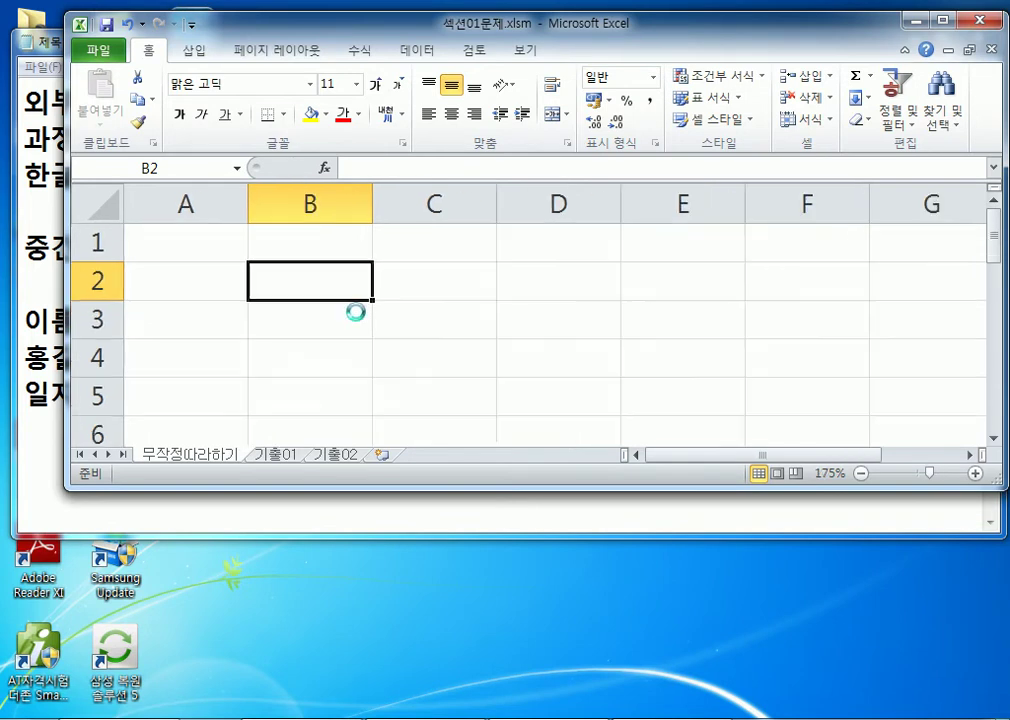
pyautogui.scroll(-3, 350, 316)
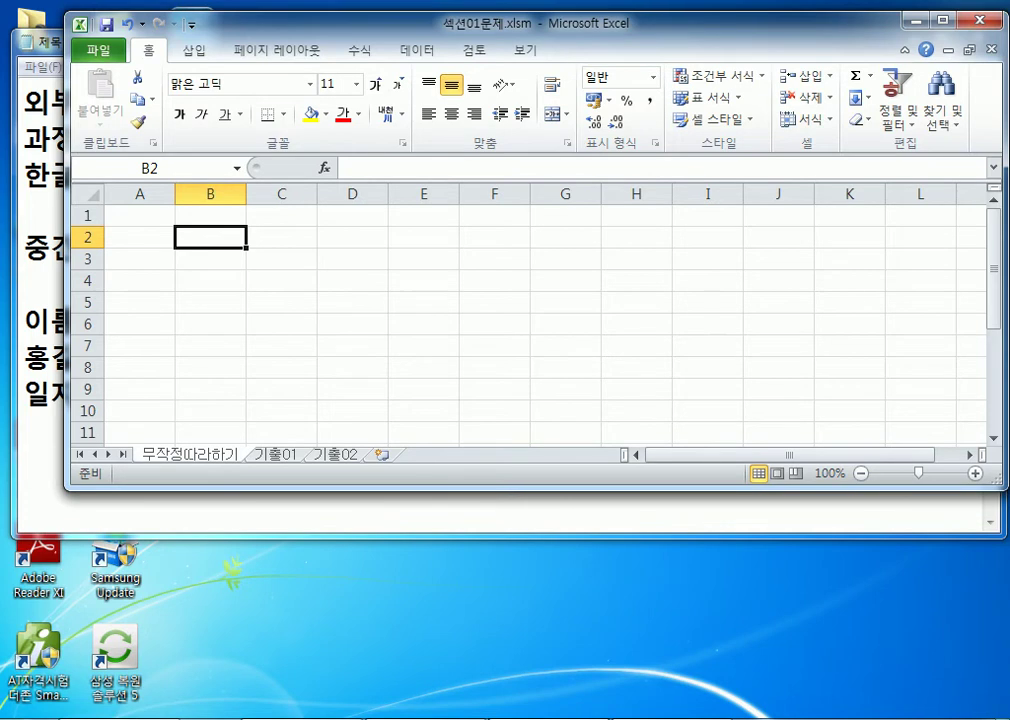
# Step: In Notepad, type the note '실제시험은 C:드라이브 OA폴더에 외부데이터가 있다.'
pyautogui.click(400, 510)
pyautogui.write('일')
pyautogui.press('BackSpace')
pyautogui.press('BackSpace')
pyautogui.press('BackSpace')
pyautogui.write('실제')
pyautogui.write('시험은 ')
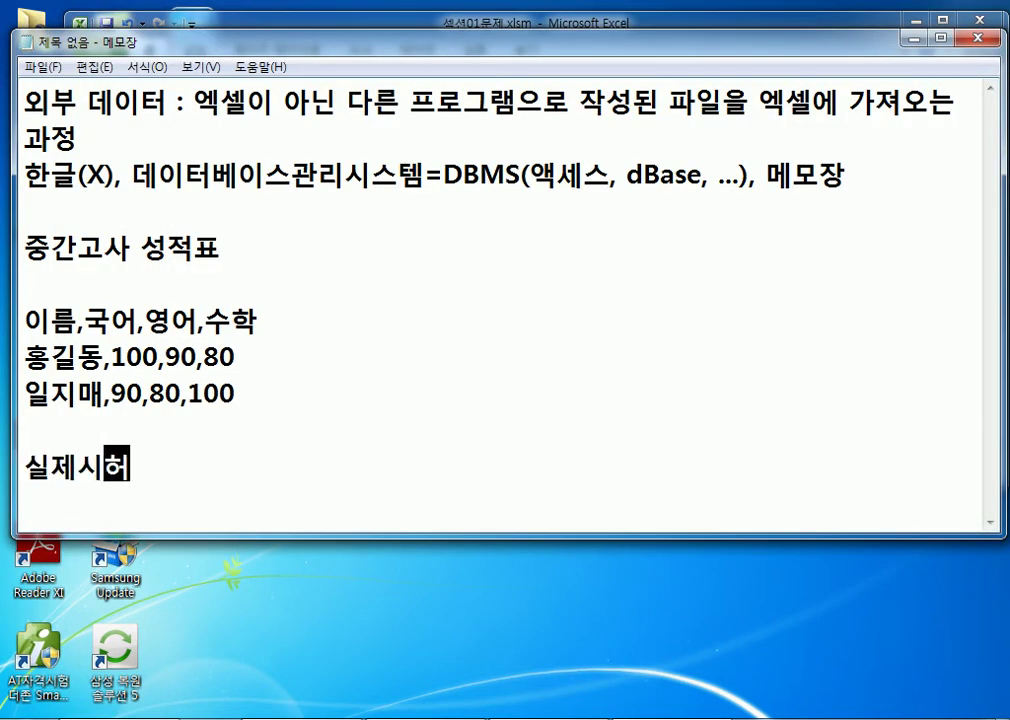
pyautogui.write('C')
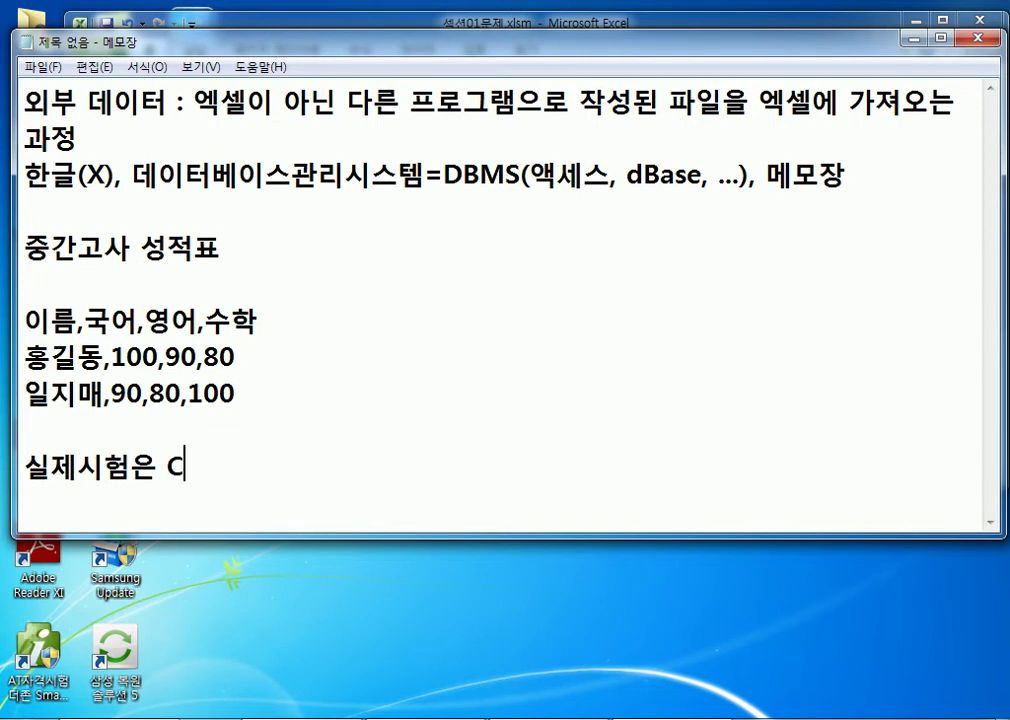
pyautogui.write(':em')
pyautogui.press('BackSpace')
pyautogui.press('BackSpace')
pyautogui.press('Hangul')
pyautogui.write('드라이브')
pyautogui.press('Hangul')
pyautogui.write('OA')
pyautogui.press('Hangul')
pyautogui.write('폴더')
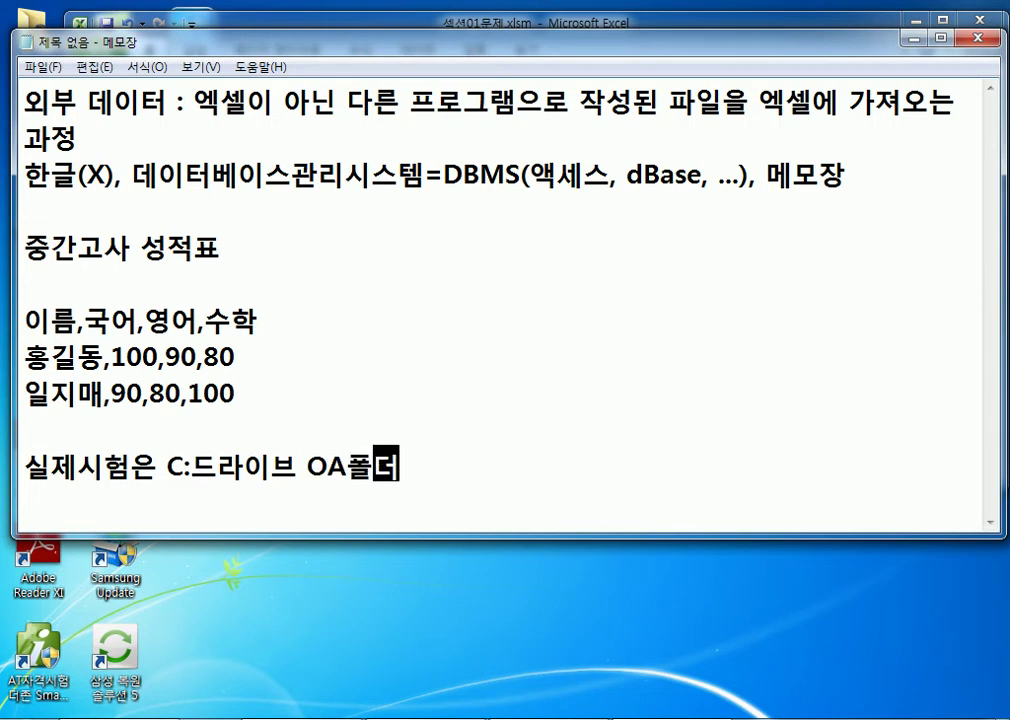
pyautogui.write('에 외부데이타')
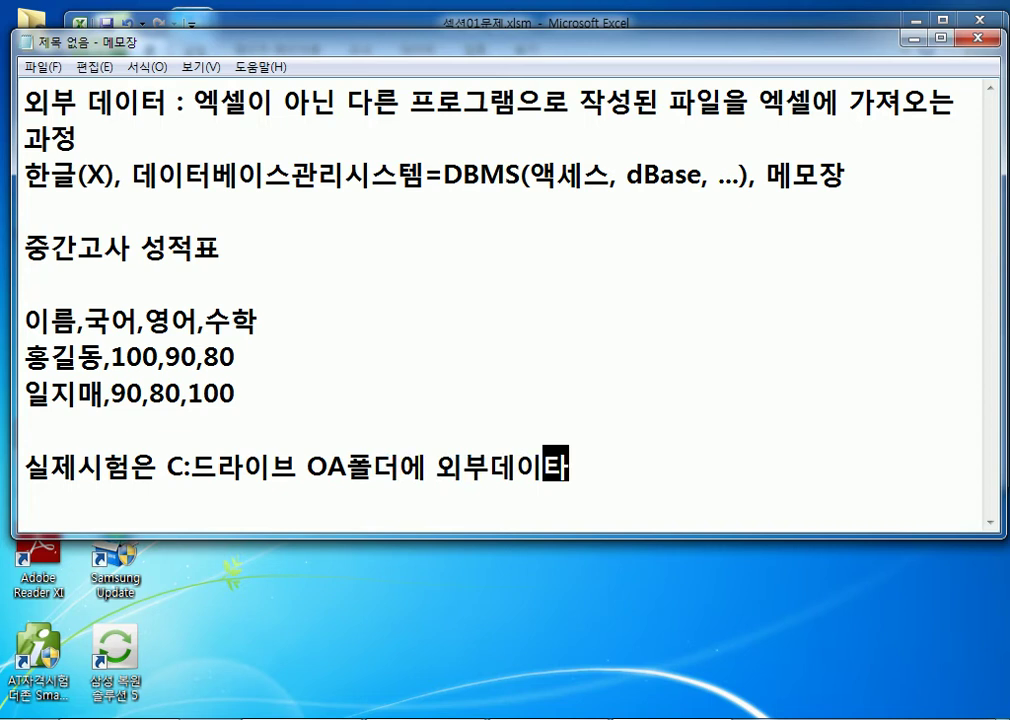
pyautogui.press('BackSpace')
pyautogui.write('터가 있ㄷ')
pyautogui.write('ㅏ.')
pyautogui.press('Return')
# Step: Insert a comma after 드라이브 and add blank lines below the sentence
pyautogui.click(303, 467)
pyautogui.write(',')
pyautogui.press('Down')
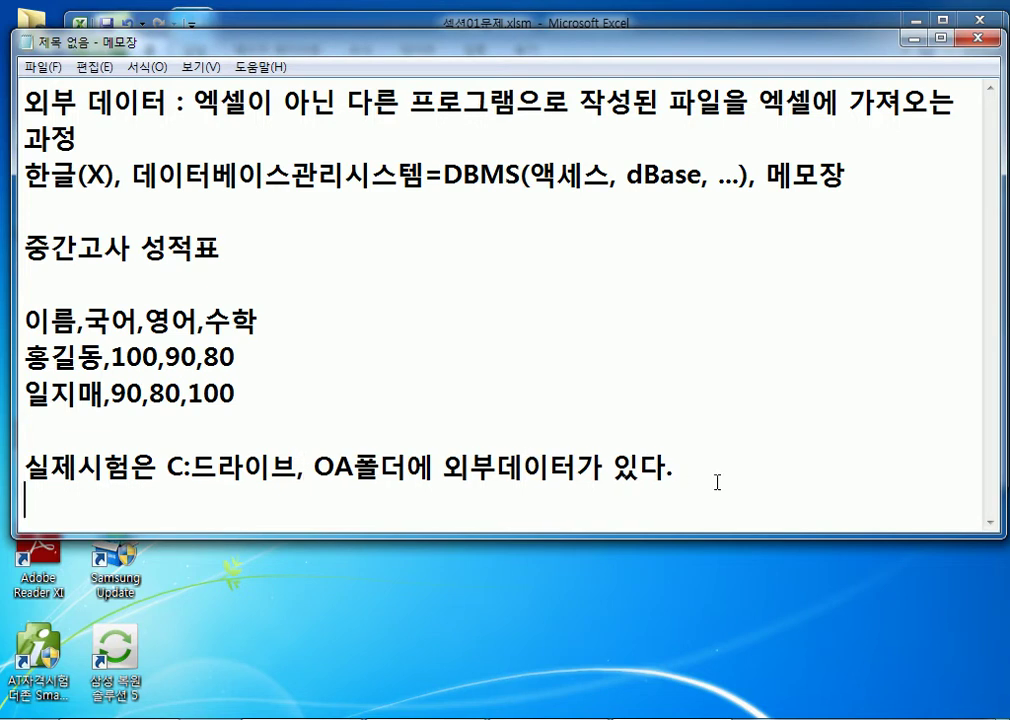
pyautogui.press('Return')
pyautogui.press('Return')
pyautogui.press('Return')
pyautogui.press('Return')
pyautogui.press('Return')
pyautogui.press('Return')
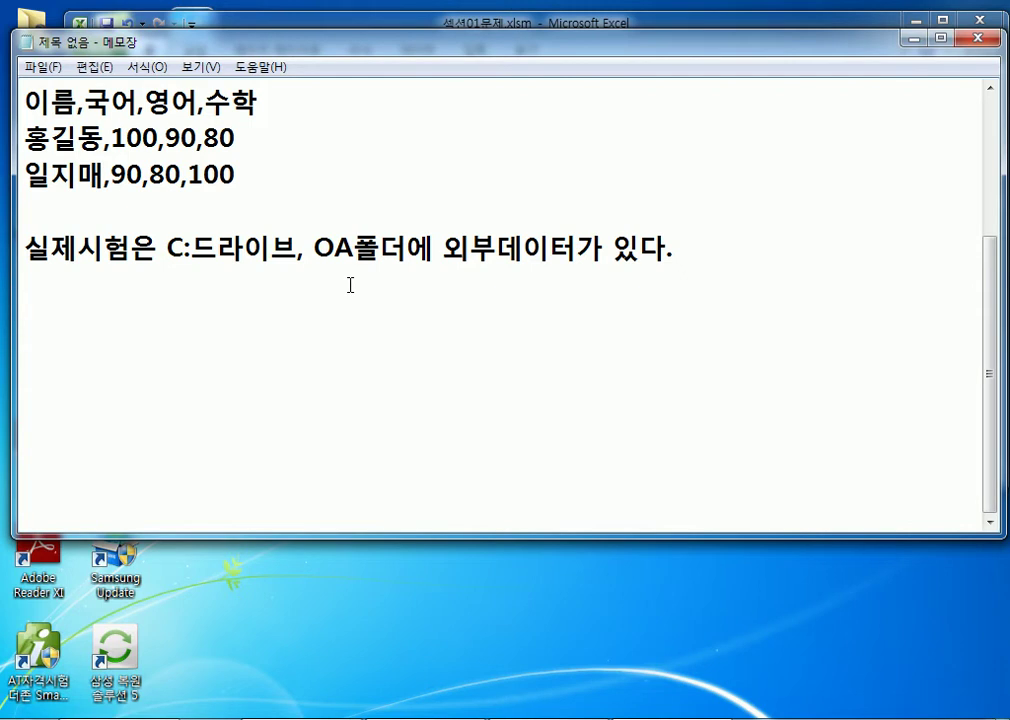
pyautogui.click(248, 281)
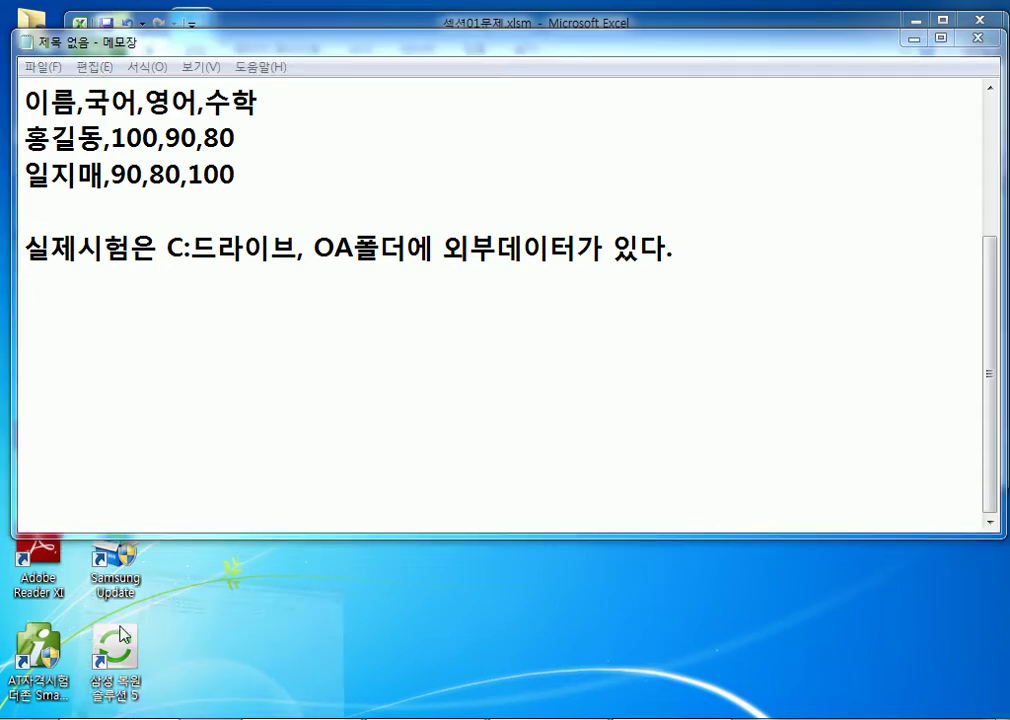
pyautogui.hotkey('alt', 'Tab')
# Step: Create a new folder named OA on the C: drive
pyautogui.click(60, 614)
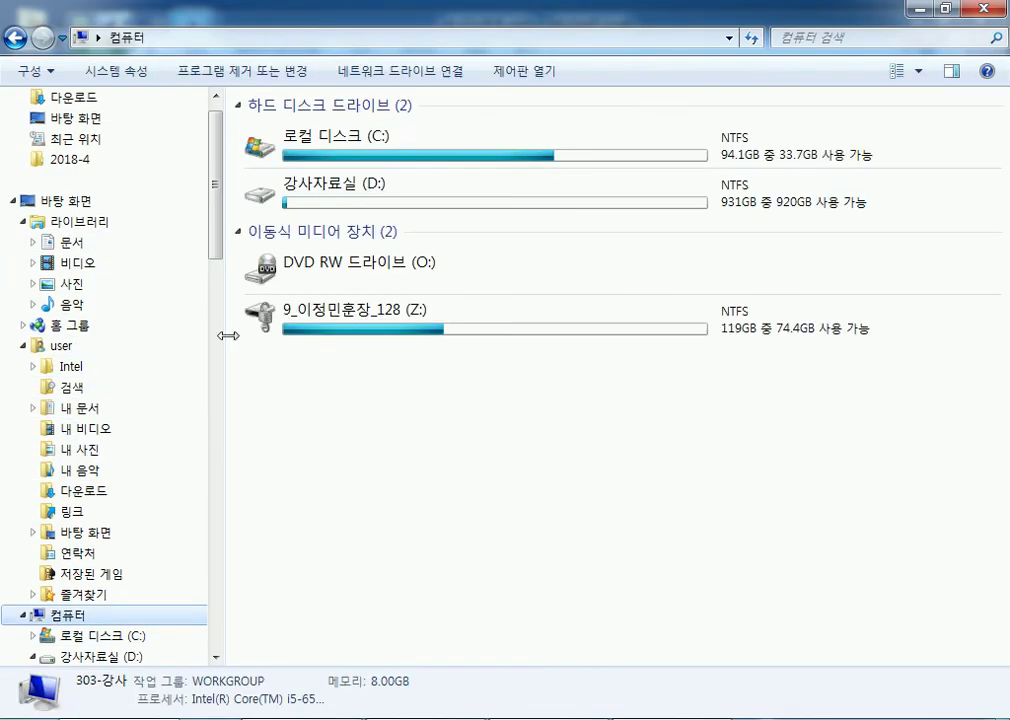
pyautogui.doubleClick(331, 155)
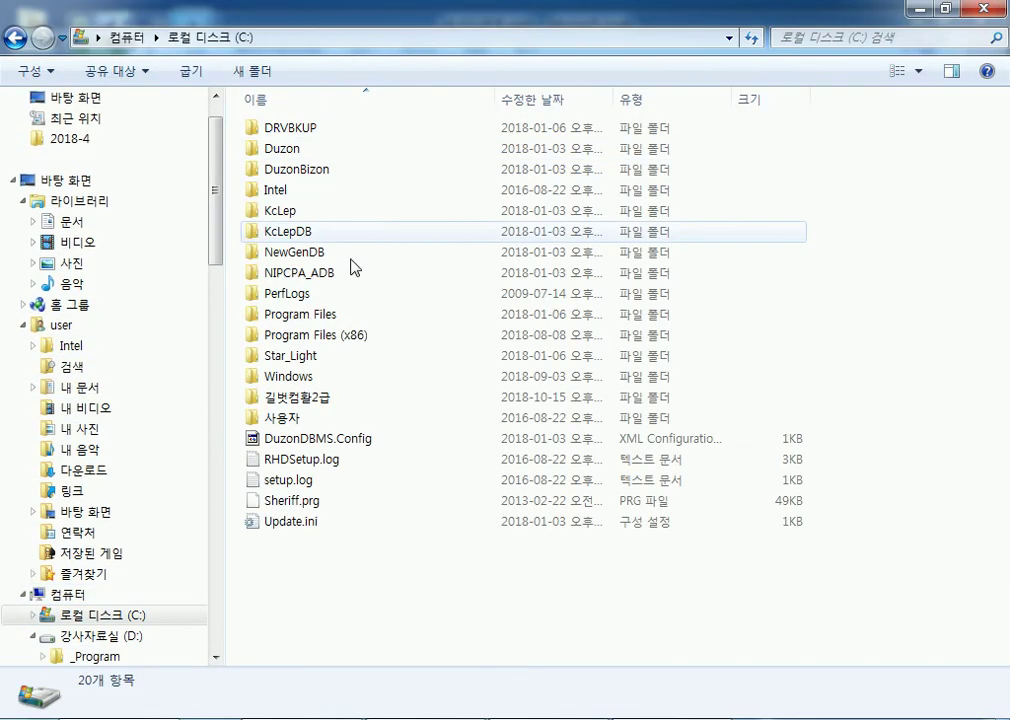
pyautogui.click(271, 83)
pyautogui.write('ㄱ')
pyautogui.press('BackSpace')
pyautogui.write('AO')
pyautogui.press('Return')
pyautogui.press('F2')
pyautogui.write('OA')
pyautogui.press('Return')
pyautogui.press('Return')
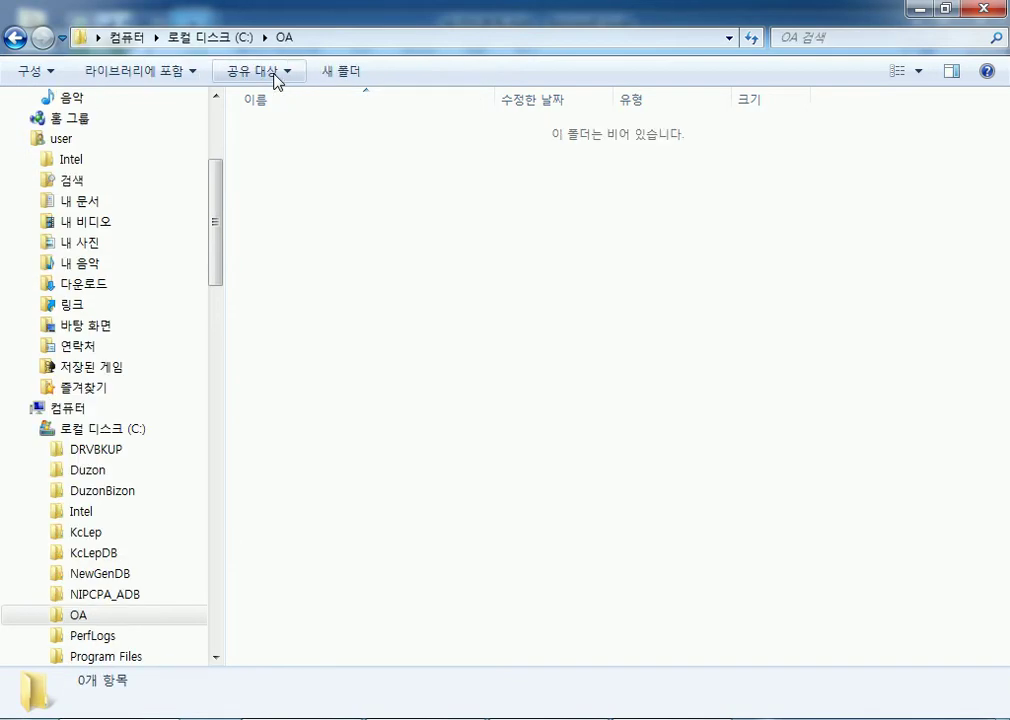
# Step: Check that the OA folder is empty, return to Computer, and bring Excel forward
pyautogui.press('BackSpace')
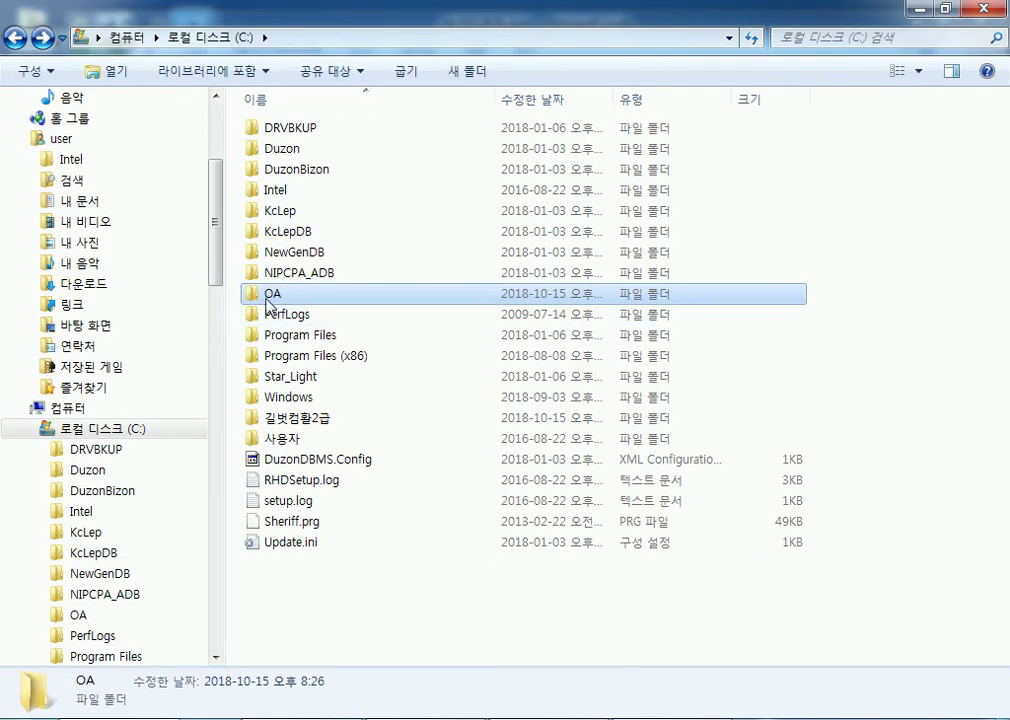
pyautogui.press('Return')
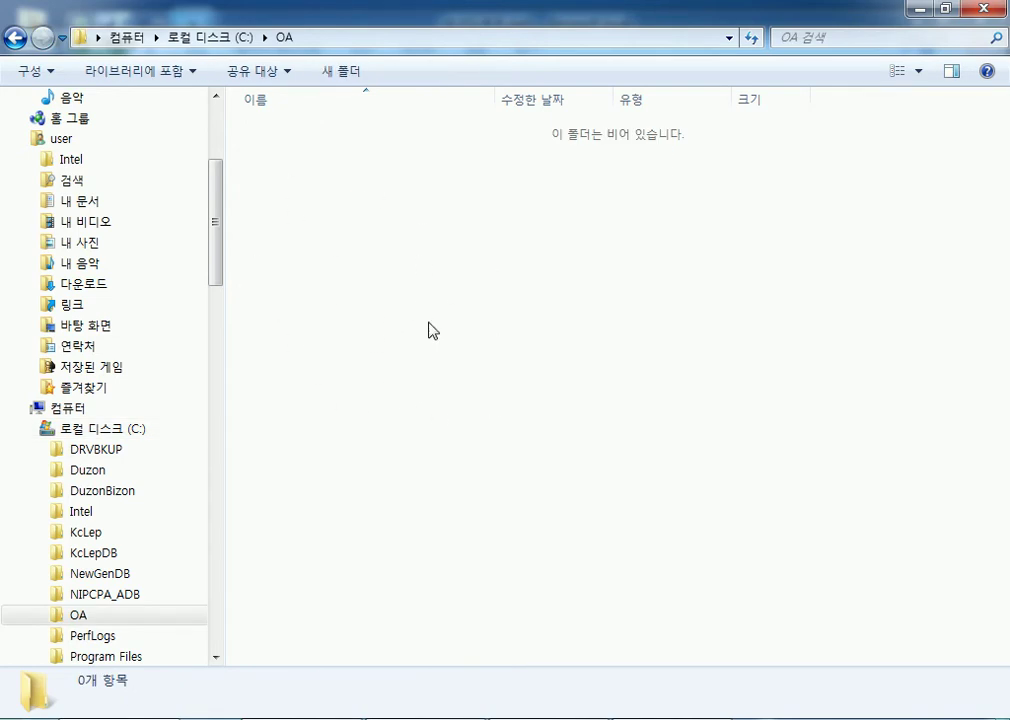
pyautogui.click(66, 410)
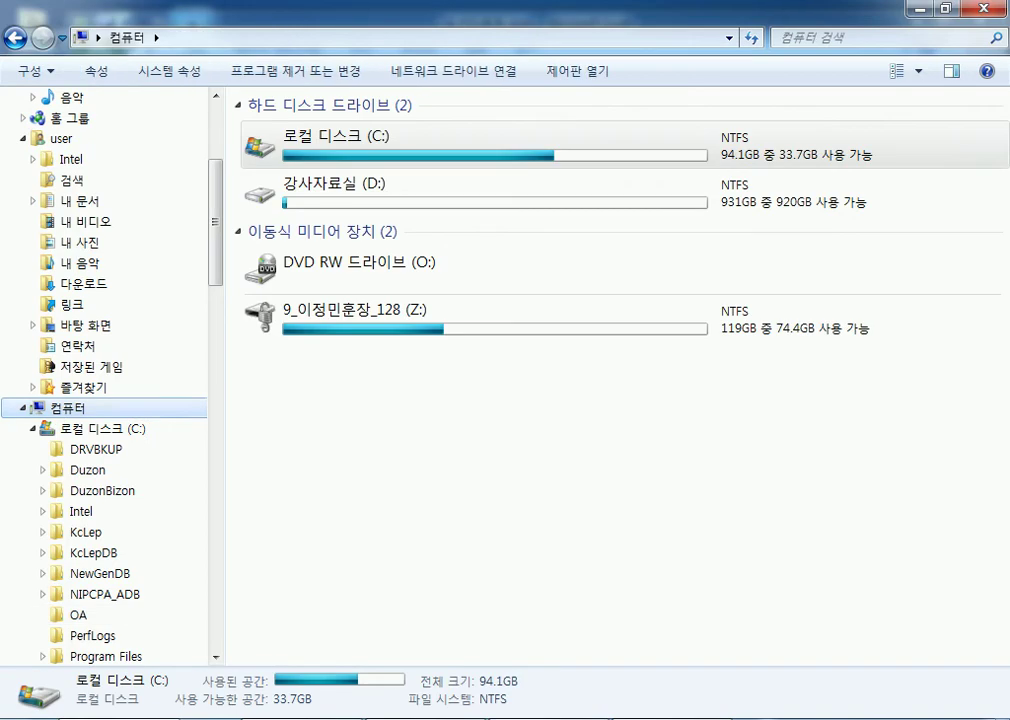
pyautogui.click(551, 712)
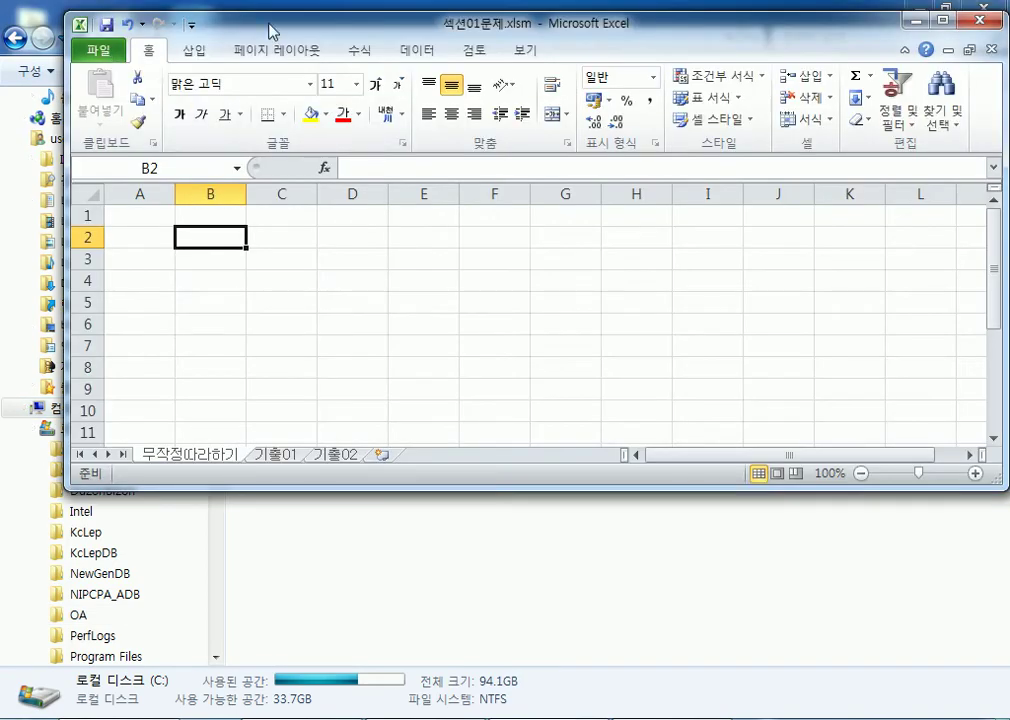
# Step: Maximize Excel and choose Data > 텍스트 (From Text) to import a text file
pyautogui.doubleClick(270, 30)
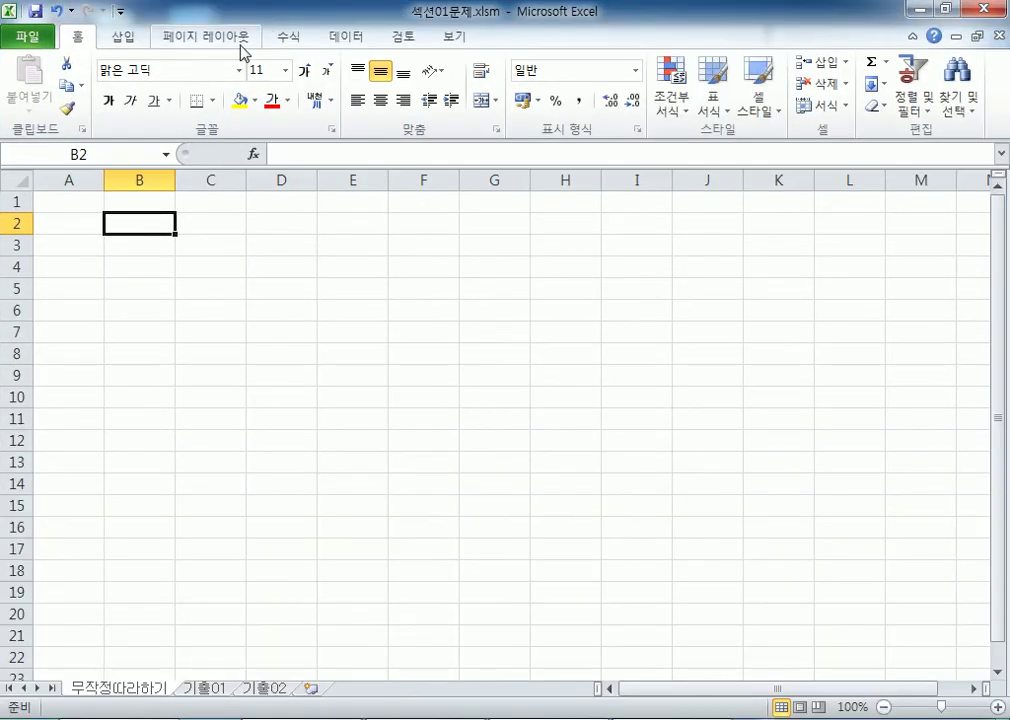
pyautogui.click(348, 37)
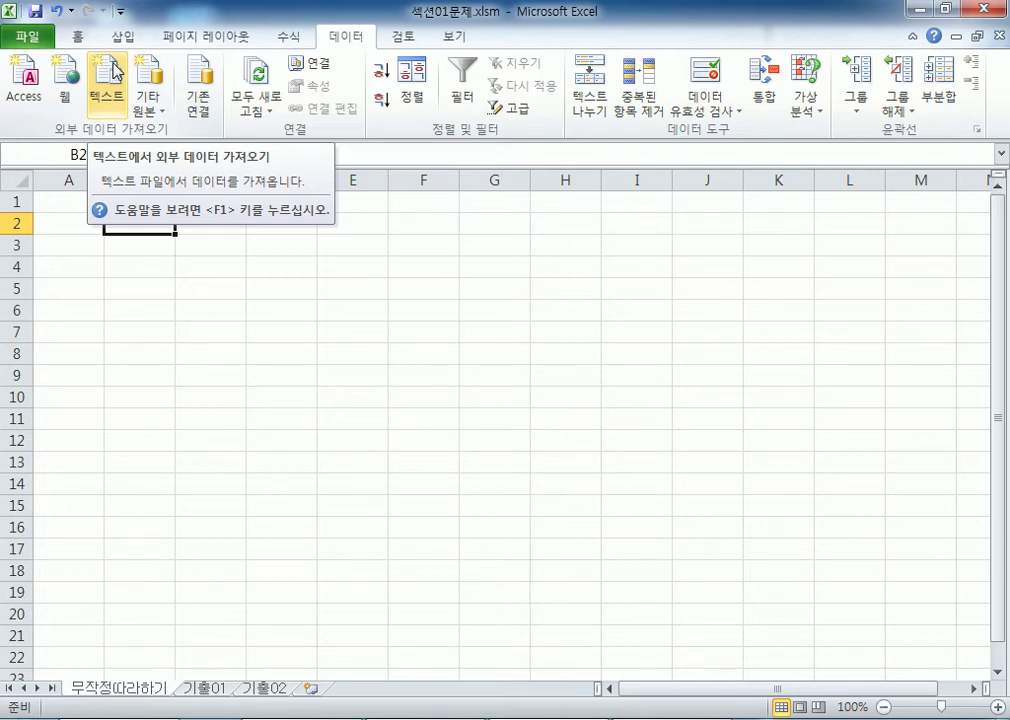
pyautogui.click(107, 86)
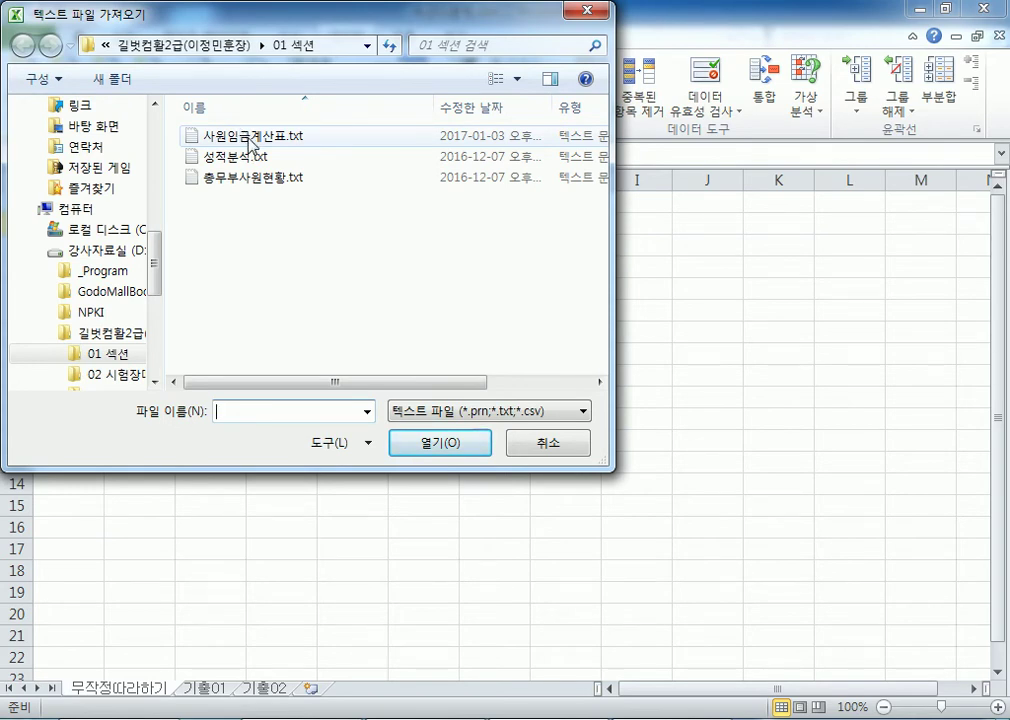
# Step: Import 사원임금계산표.txt and move the Text Wizard toward the top of the screen
pyautogui.click(252, 135)
pyautogui.moveTo(264, 30); pyautogui.dragTo(372, 30)
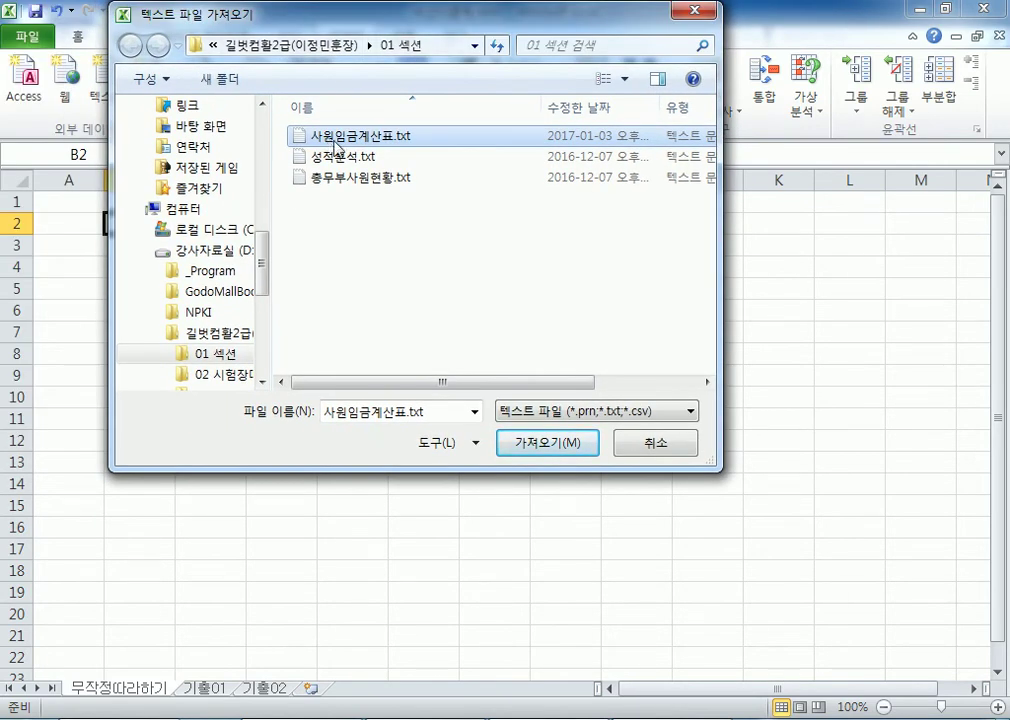
pyautogui.click(525, 452)
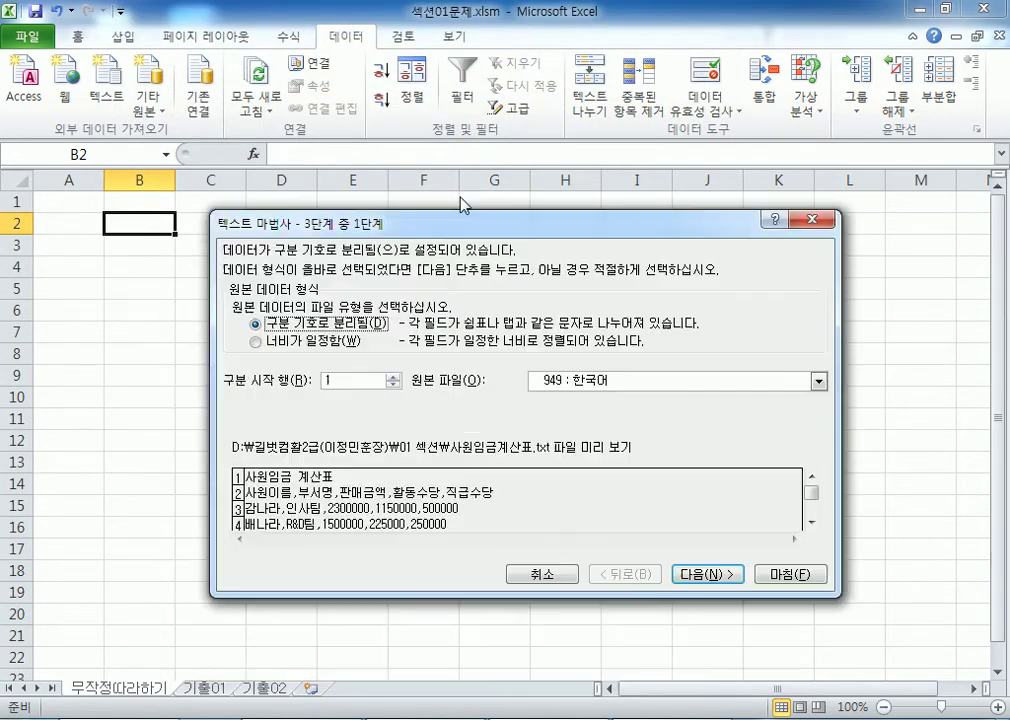
pyautogui.moveTo(455, 222); pyautogui.dragTo(492, 30)
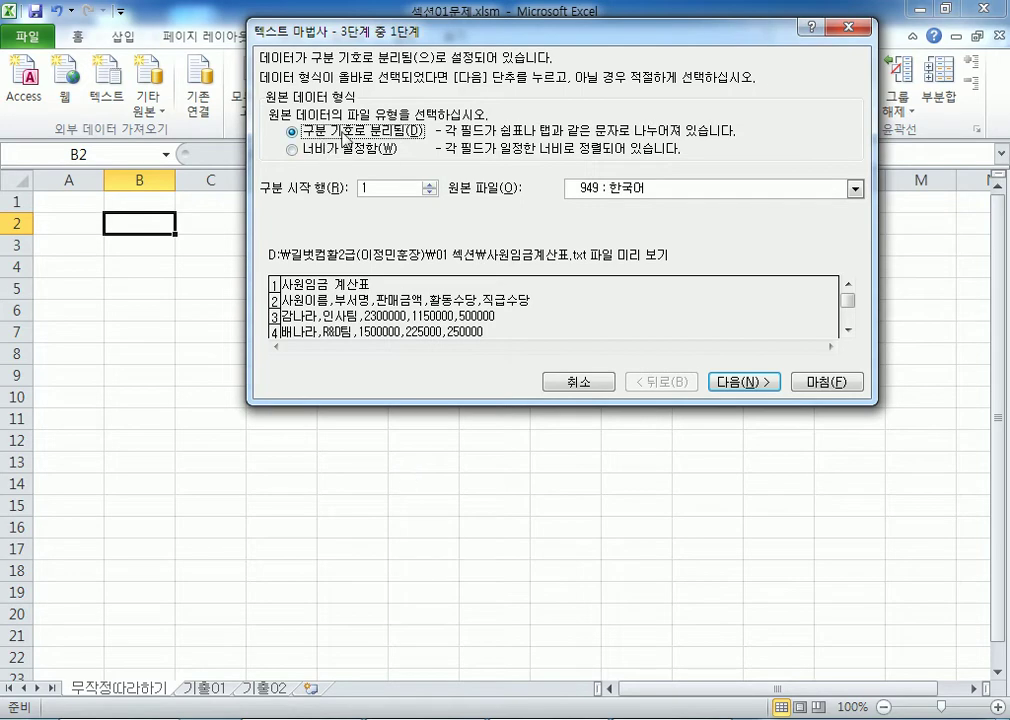
# Step: Keep 구분 기호로 분리됨 (Delimited) as the file type in step 1
pyautogui.click(340, 149)
pyautogui.press('Up')
pyautogui.press('Down')
pyautogui.press('Up')
# Step: Highlight a comma in the Notepad header line, then move the wizard to step 2
pyautogui.moveTo(672, 716)
pyautogui.click(664, 645)
pyautogui.scroll(1, 150, 170)
pyautogui.click(77, 212)
pyautogui.moveTo(77, 212); pyautogui.dragTo(205, 212)
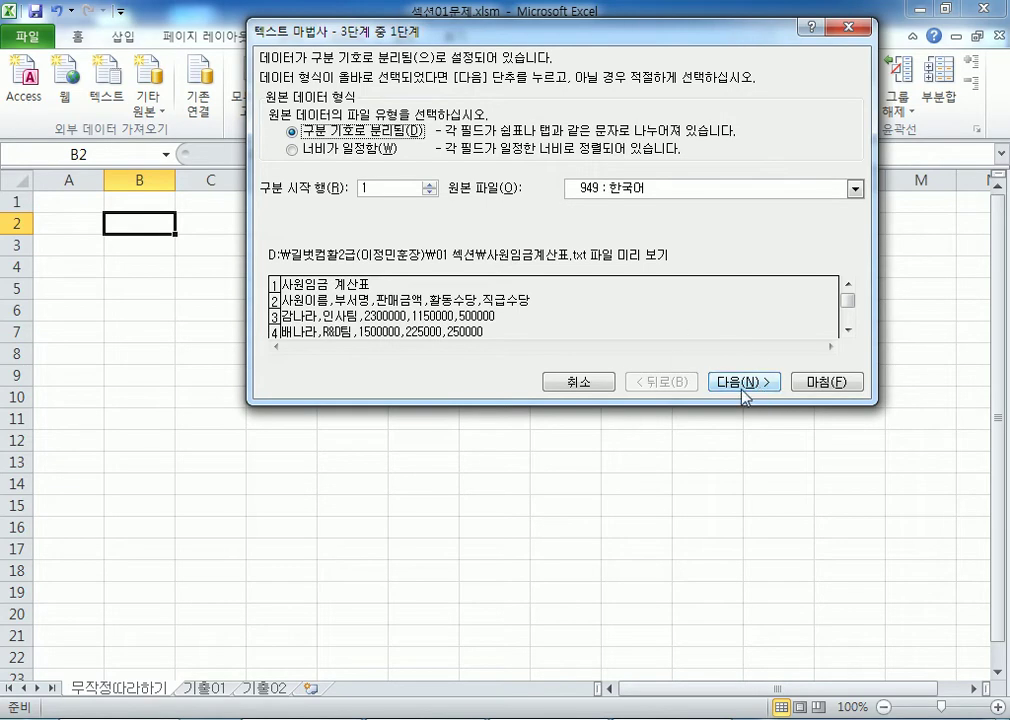
pyautogui.click(758, 386)
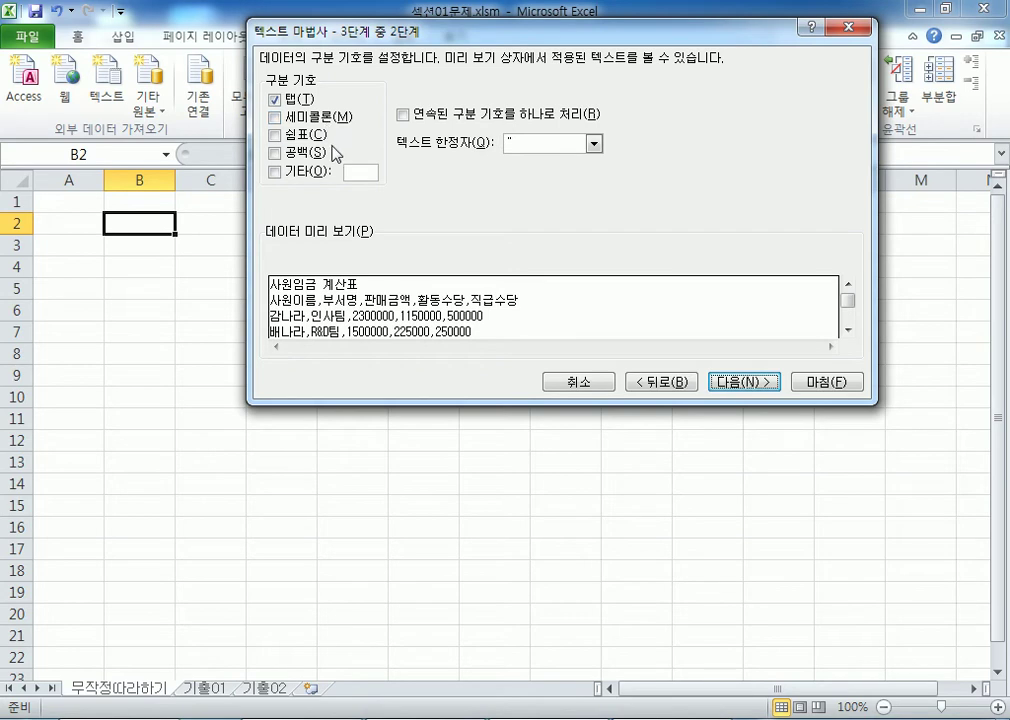
# Step: Uncheck the 탭 (Tab) delimiter in step 2 of the wizard
pyautogui.click(276, 101)
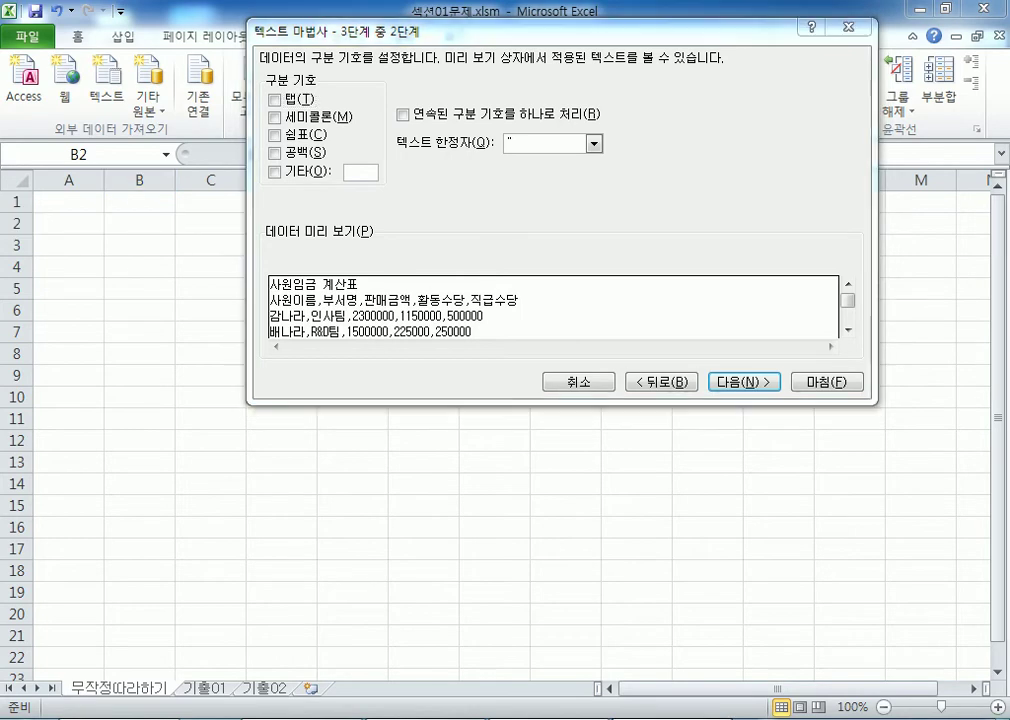
pyautogui.hotkey('alt', 'Tab')
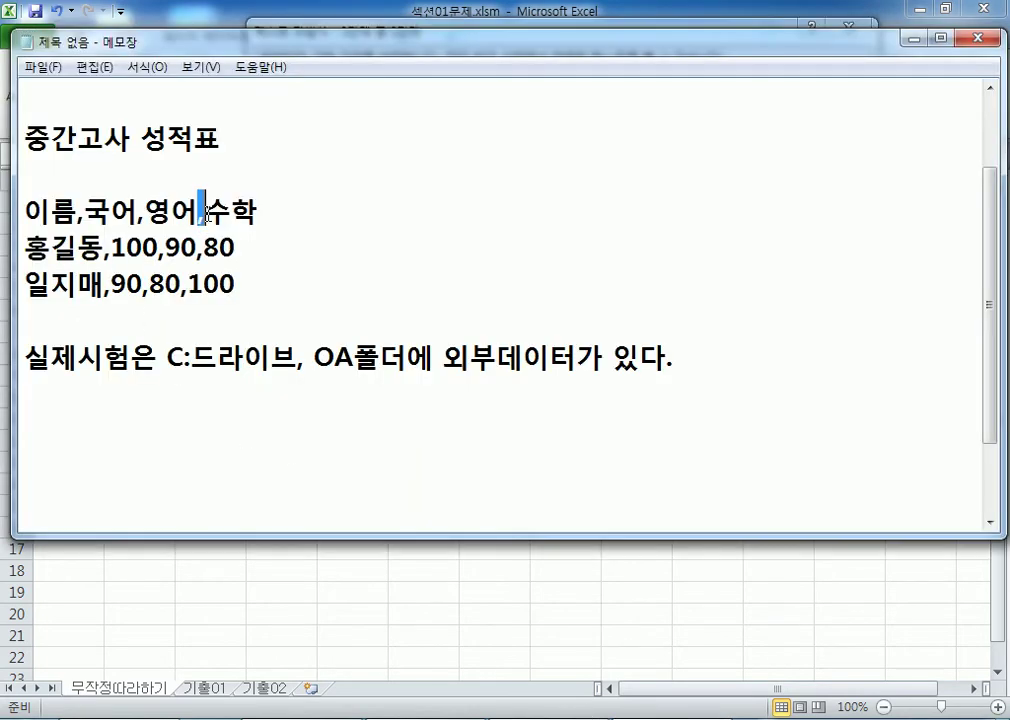
# Step: Swap a header comma for a Tab in Notepad, then restore 이름,국어,영어,수학
pyautogui.press('Tab')
pyautogui.moveTo(200, 211); pyautogui.dragTo(278, 213)
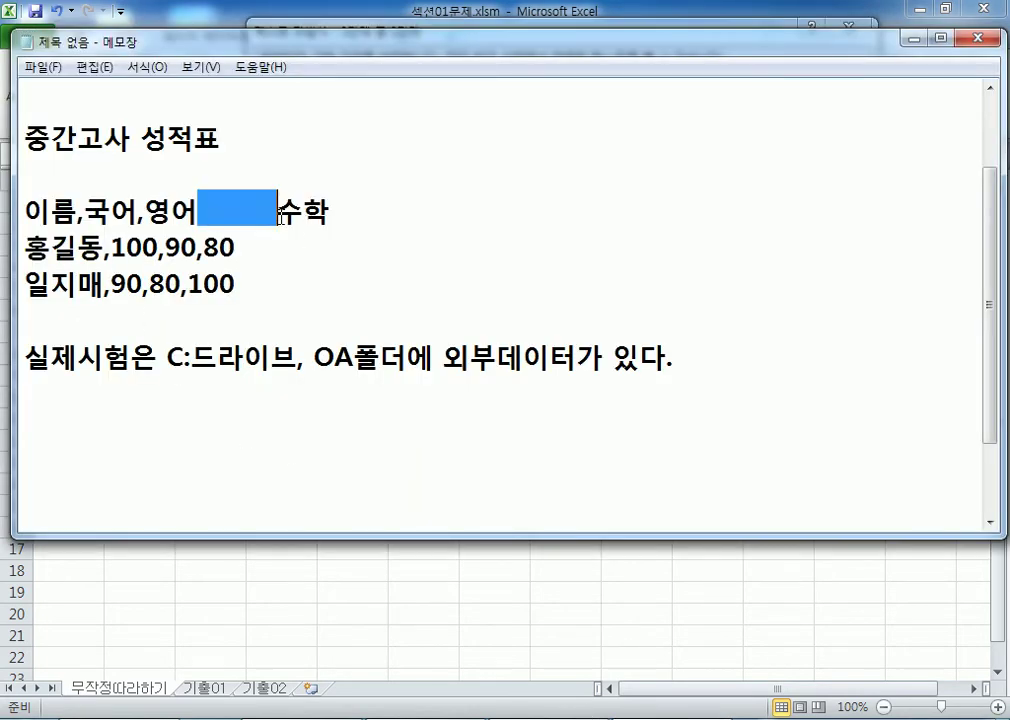
pyautogui.click(204, 213)
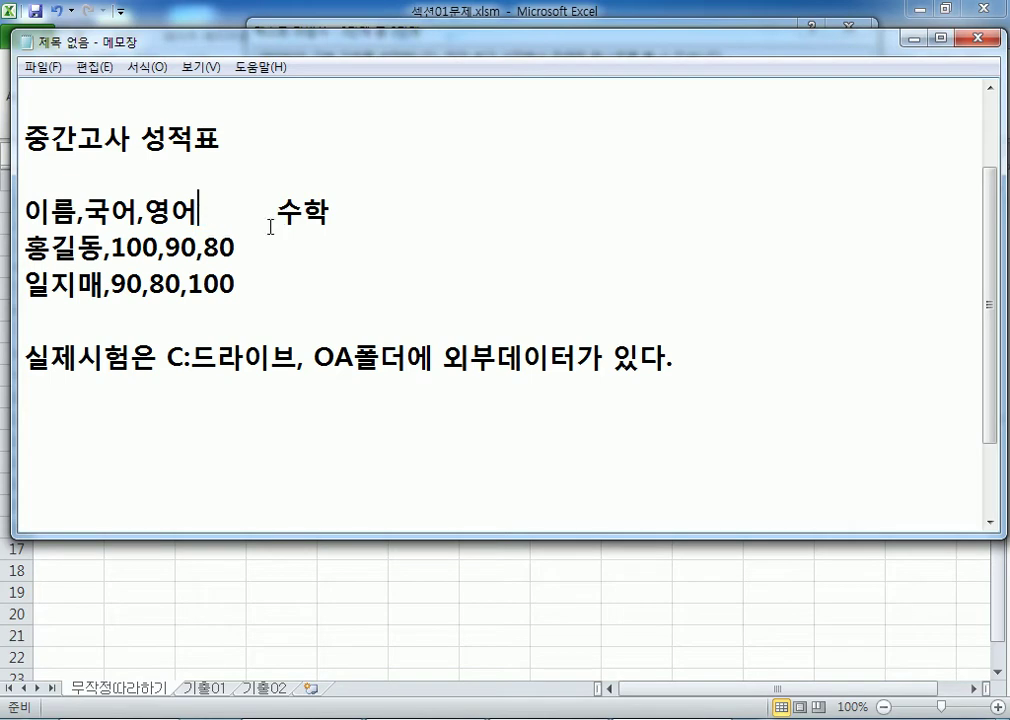
pyautogui.write(',')
pyautogui.press('Delete')
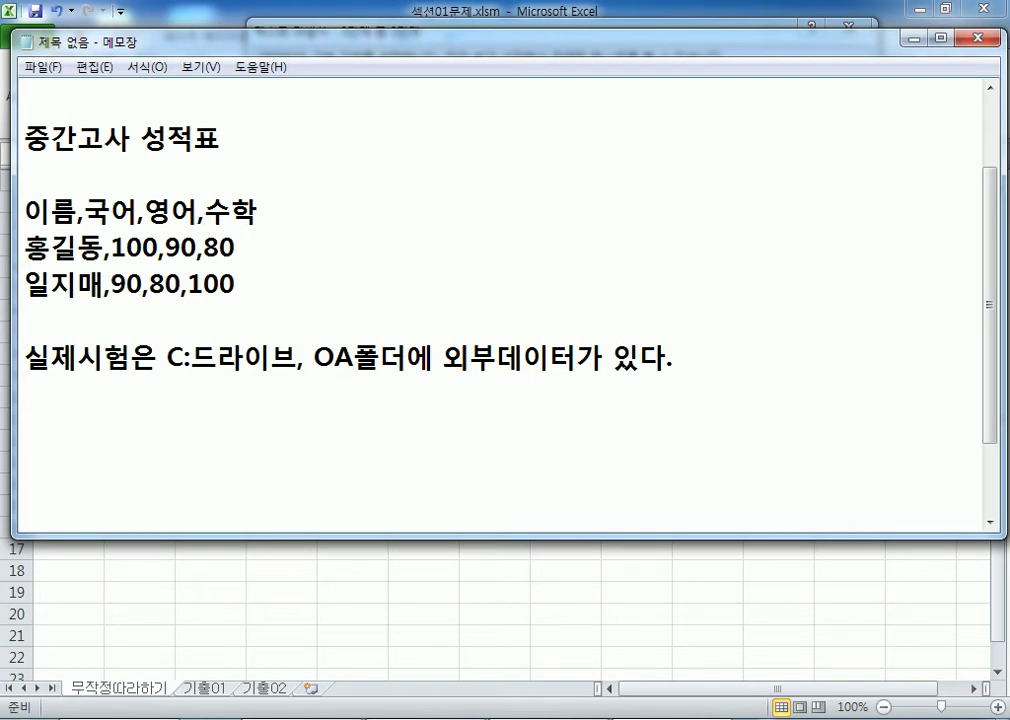
pyautogui.hotkey('alt', 'Tab')
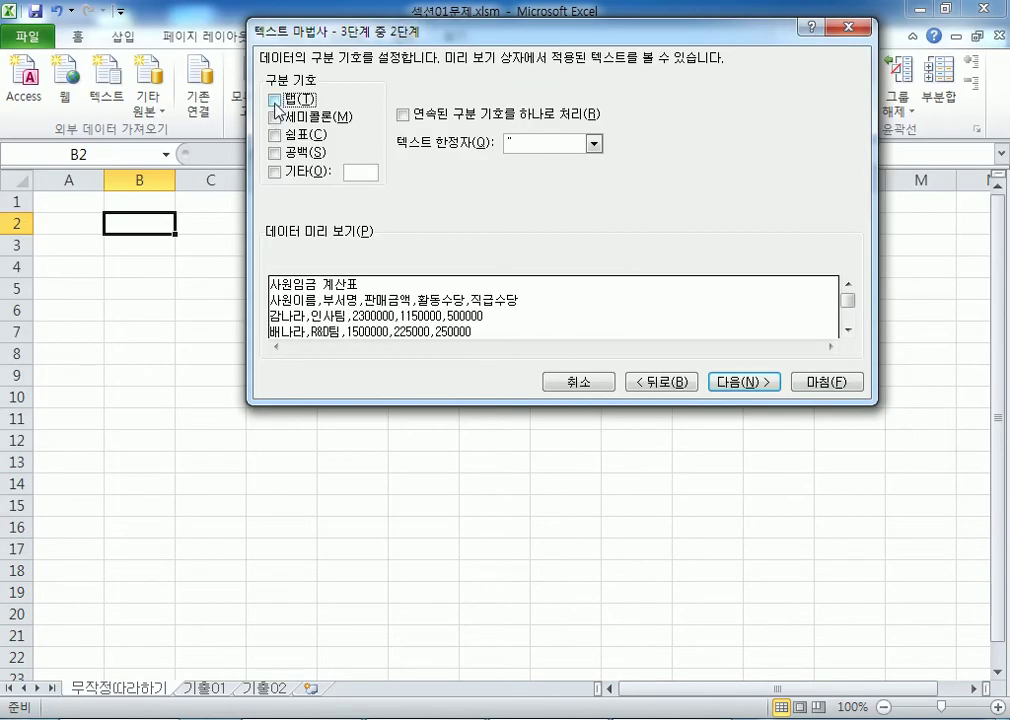
# Step: Use 쉼표 (Comma) as the delimiter and review the five General-format columns in step 3
pyautogui.click(276, 135)
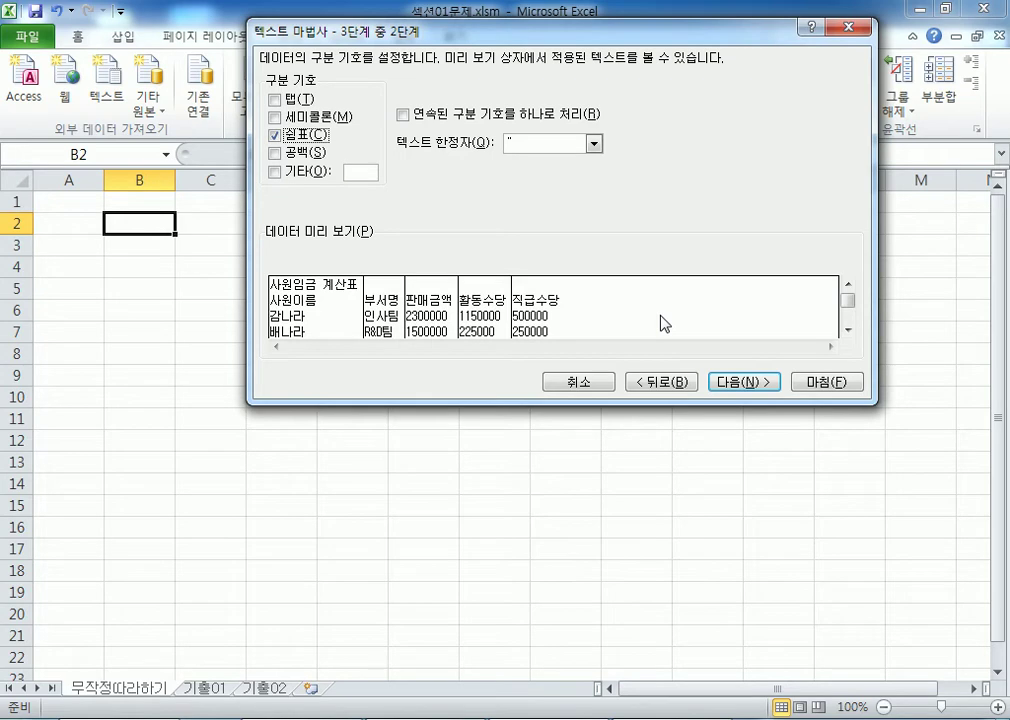
pyautogui.click(744, 385)
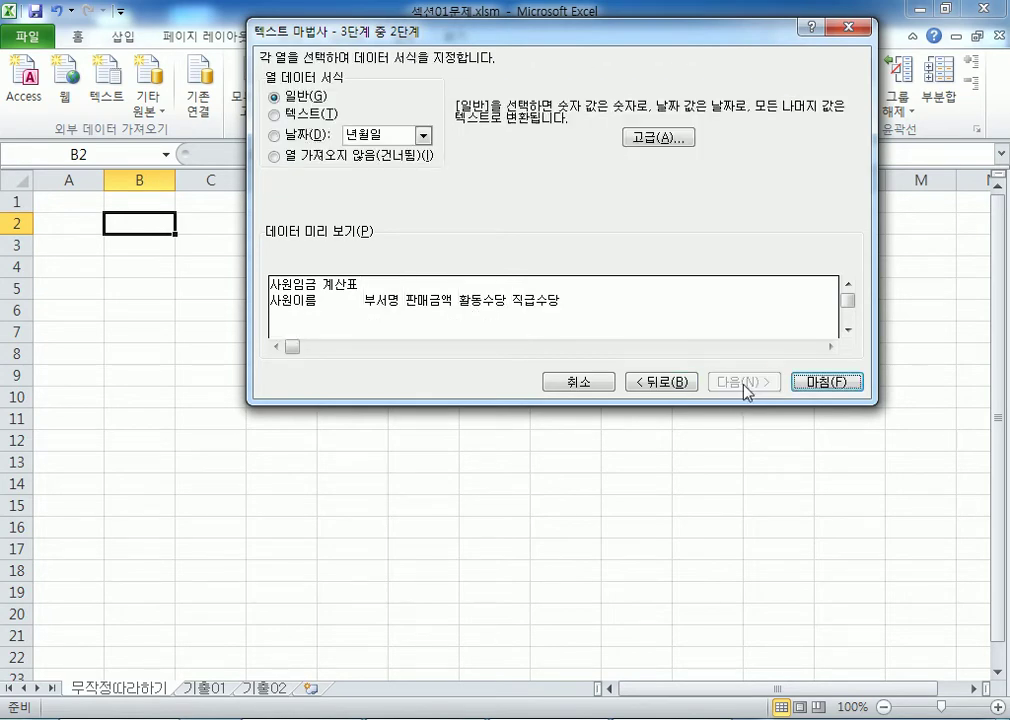
pyautogui.click(384, 316)
pyautogui.click(432, 318)
pyautogui.click(484, 318)
pyautogui.click(536, 318)
pyautogui.click(335, 320)
pyautogui.click(413, 320)
pyautogui.click(484, 318)
pyautogui.click(536, 318)
pyautogui.click(331, 318)
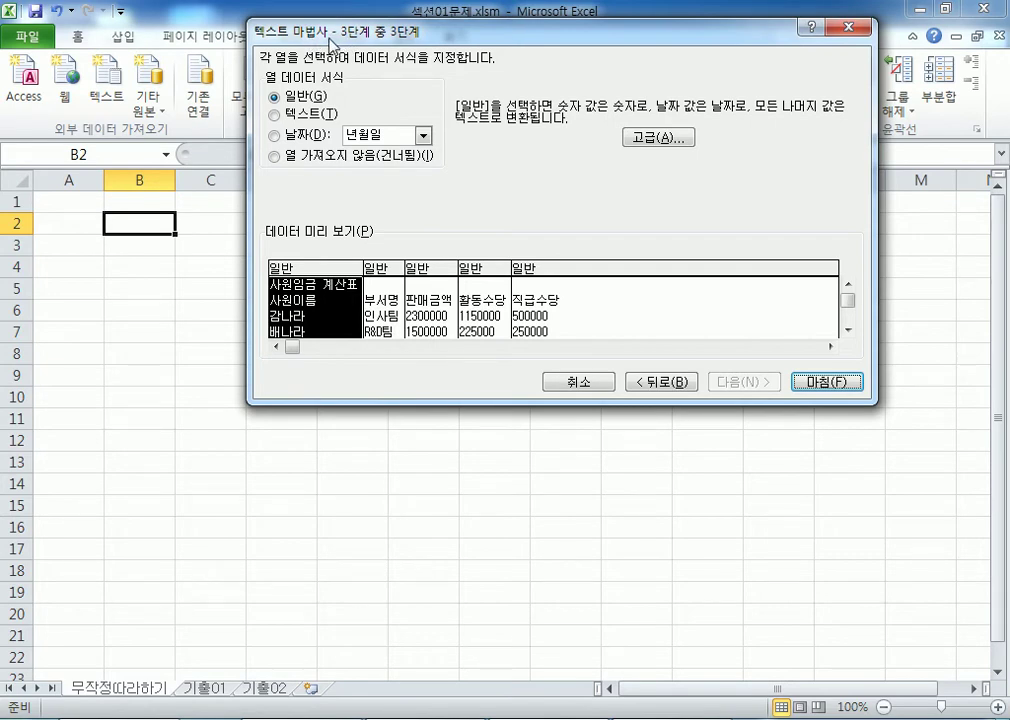
# Step: Add the note line '마법사(Wizard) : 단계별 처리과정' in Notepad and start a new line
pyautogui.hotkey('alt', 'Tab')
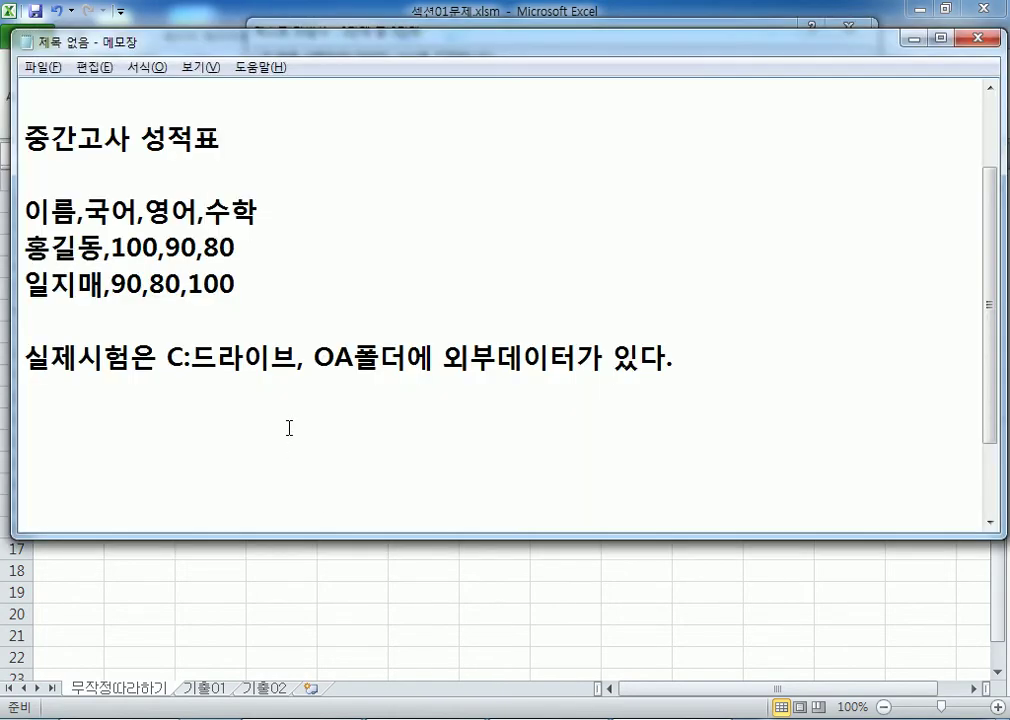
pyautogui.scroll(-1, 444, 406)
pyautogui.write('ㅁㅏ법사(')
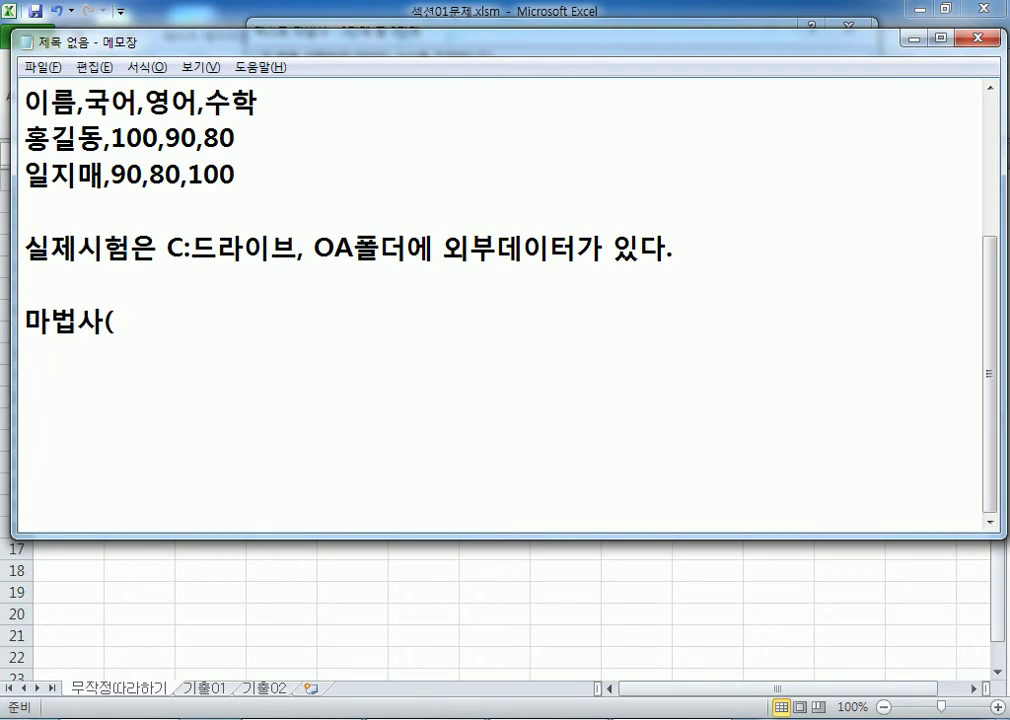
pyautogui.write('Wizard(')
pyautogui.press('BackSpace')
pyautogui.write(')')
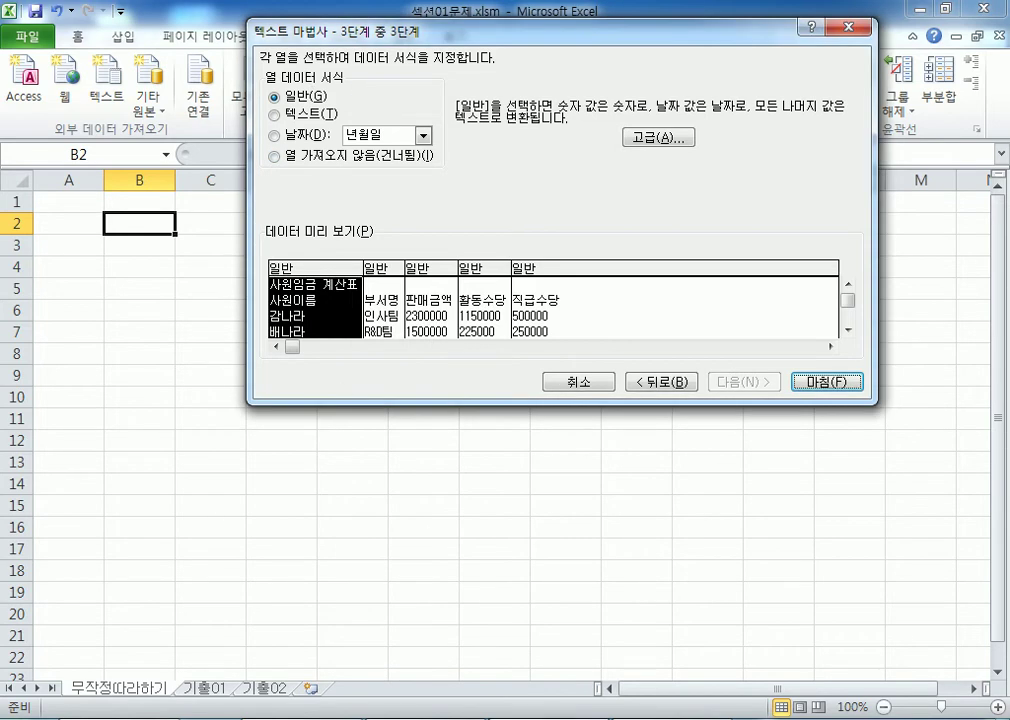
pyautogui.hotkey('alt', 'Tab')
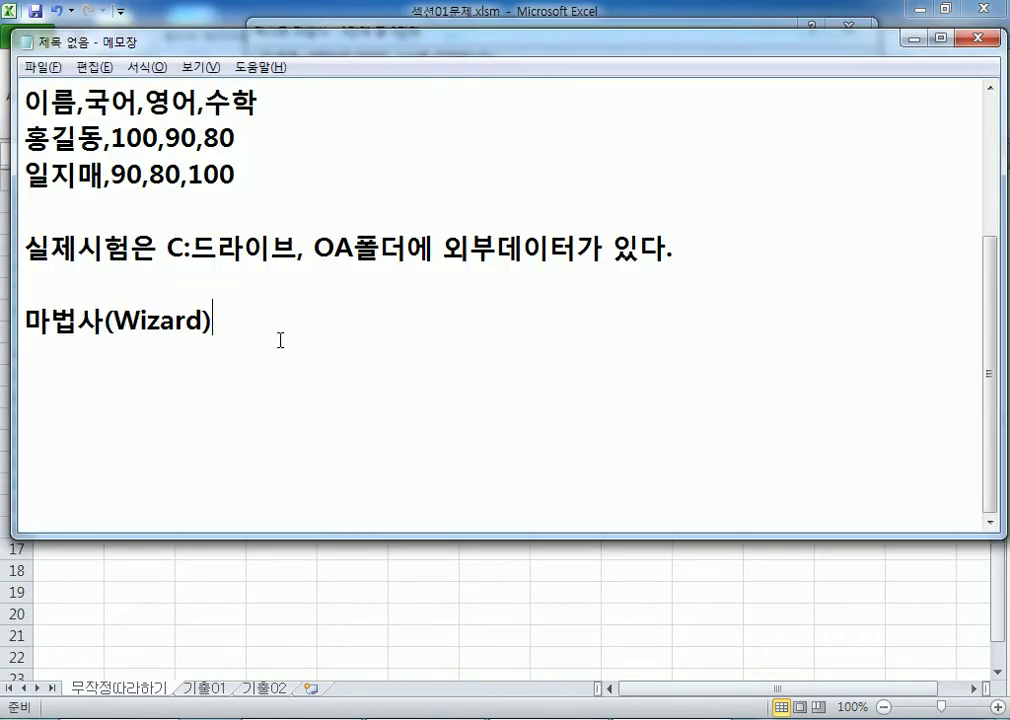
pyautogui.write(': ')
pyautogui.write('eks')
pyautogui.press('BackSpace')
pyautogui.press('BackSpace')
pyautogui.press('BackSpace')
pyautogui.press('Hangul')
pyautogui.write('단계별 처리과정')
pyautogui.press('Return')
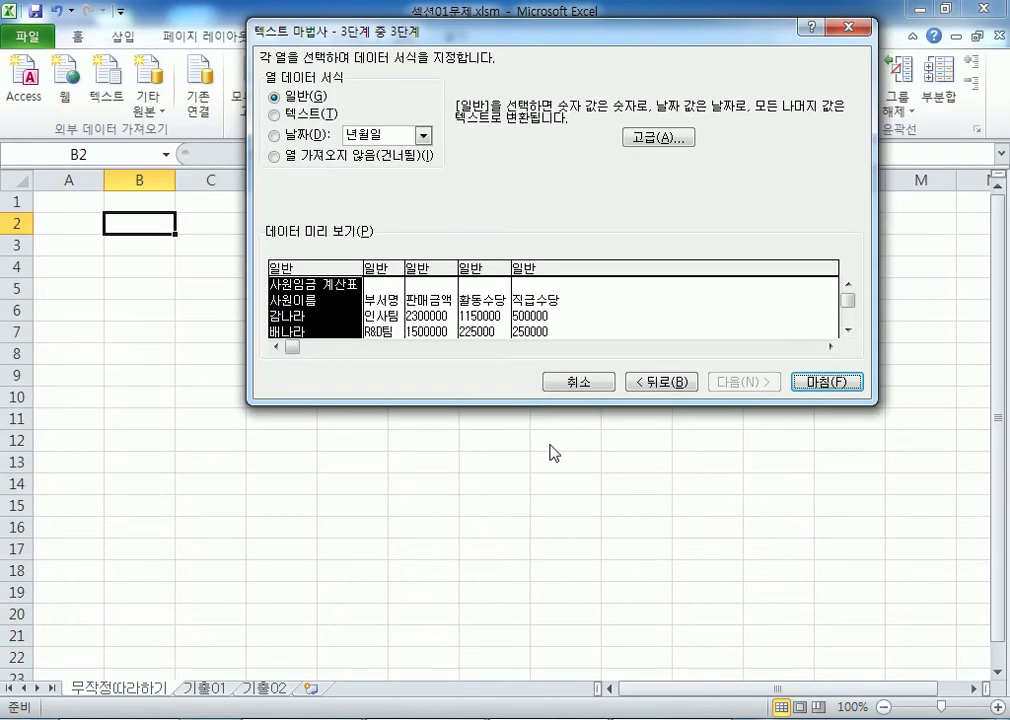
# Step: Run the Text Import Wizard as Delimited with the Comma delimiter, then finish
pyautogui.click(664, 385)
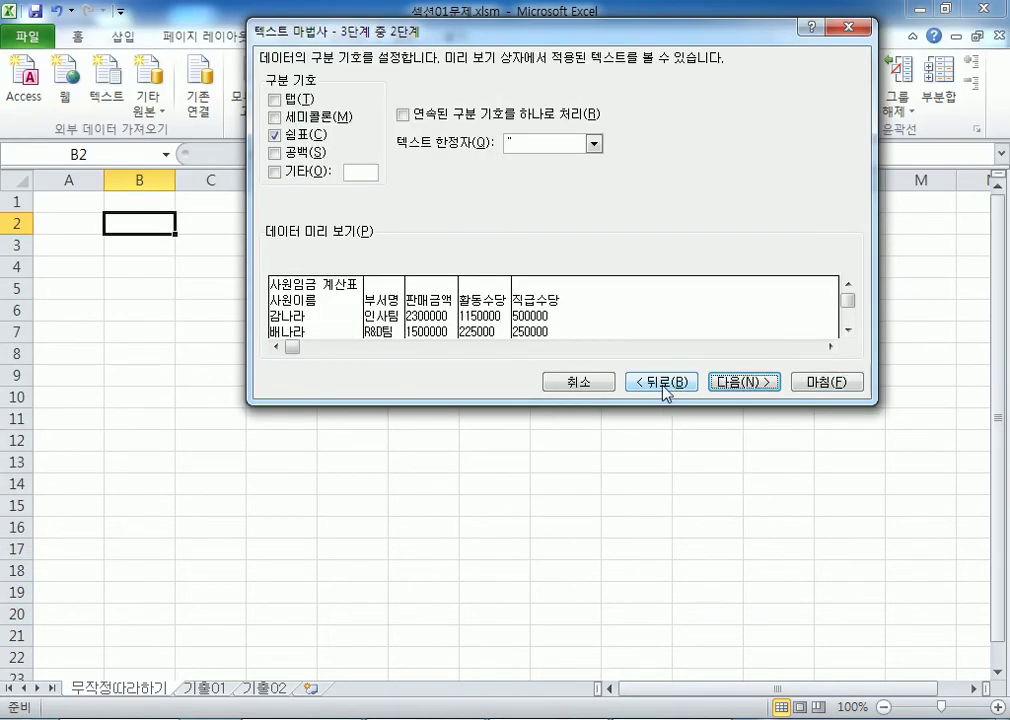
pyautogui.click(662, 386)
pyautogui.click(338, 150)
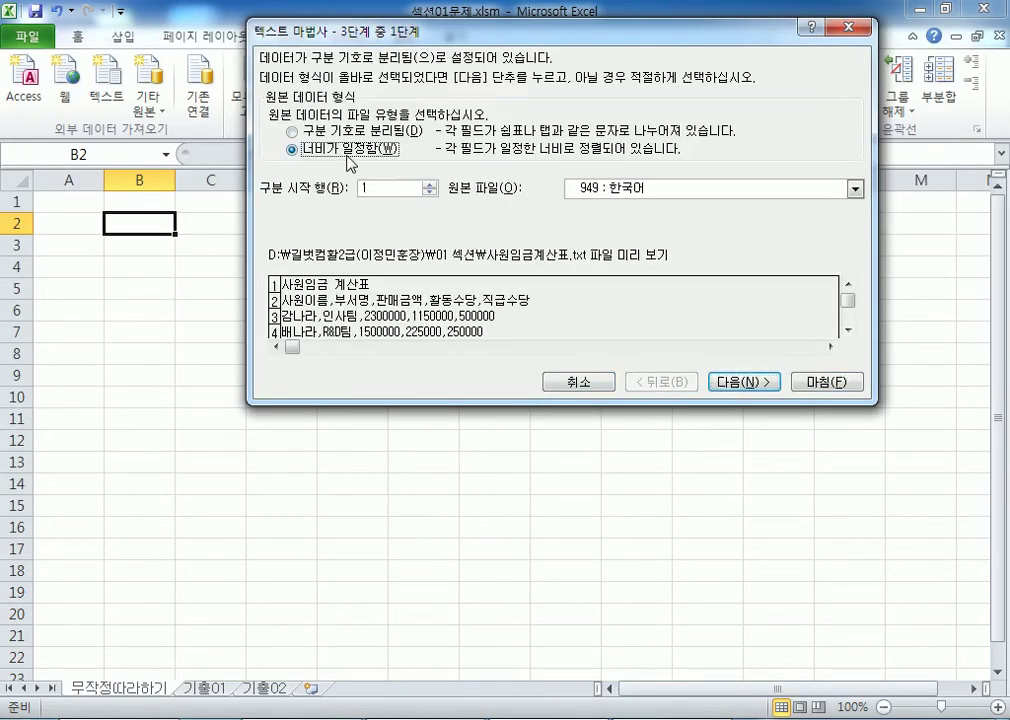
pyautogui.click(344, 132)
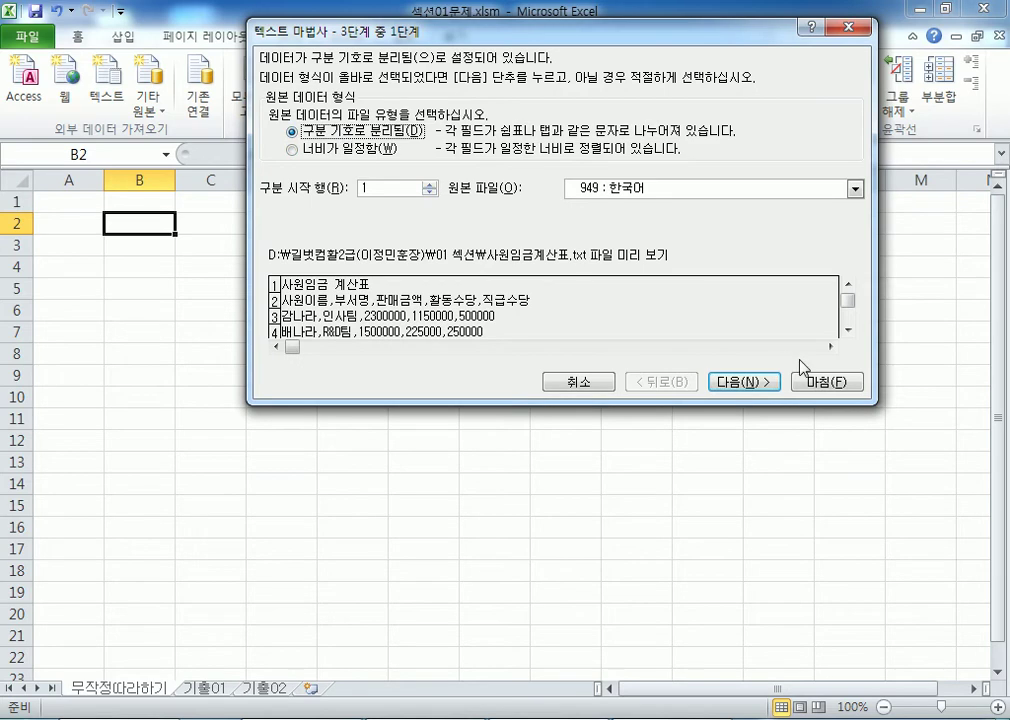
pyautogui.click(762, 382)
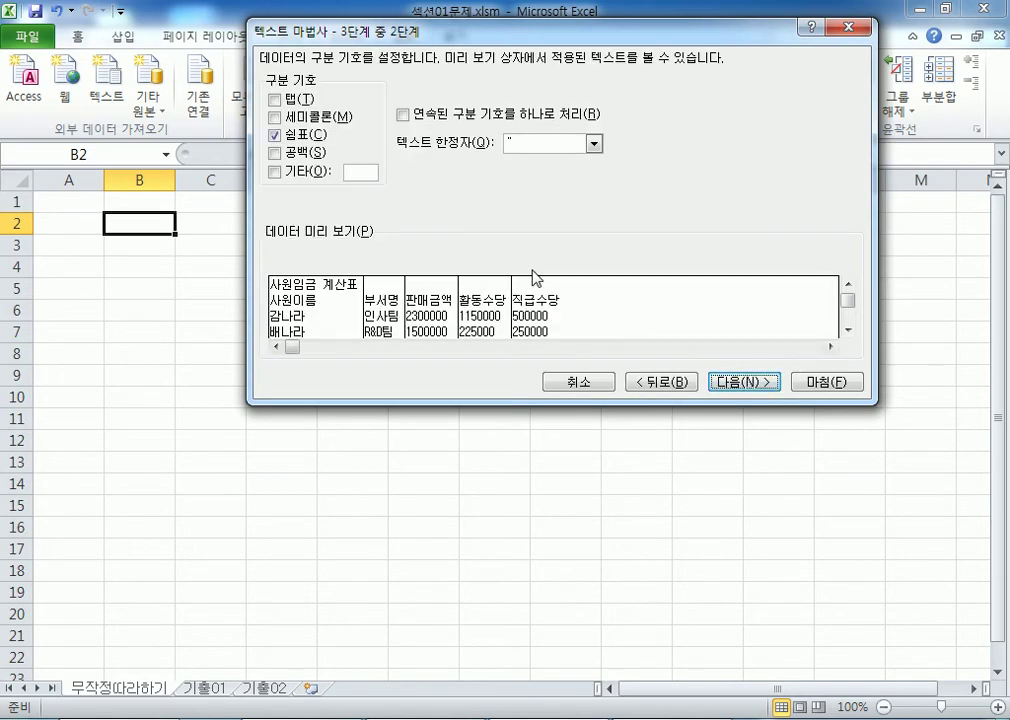
pyautogui.click(302, 138)
pyautogui.click(301, 139)
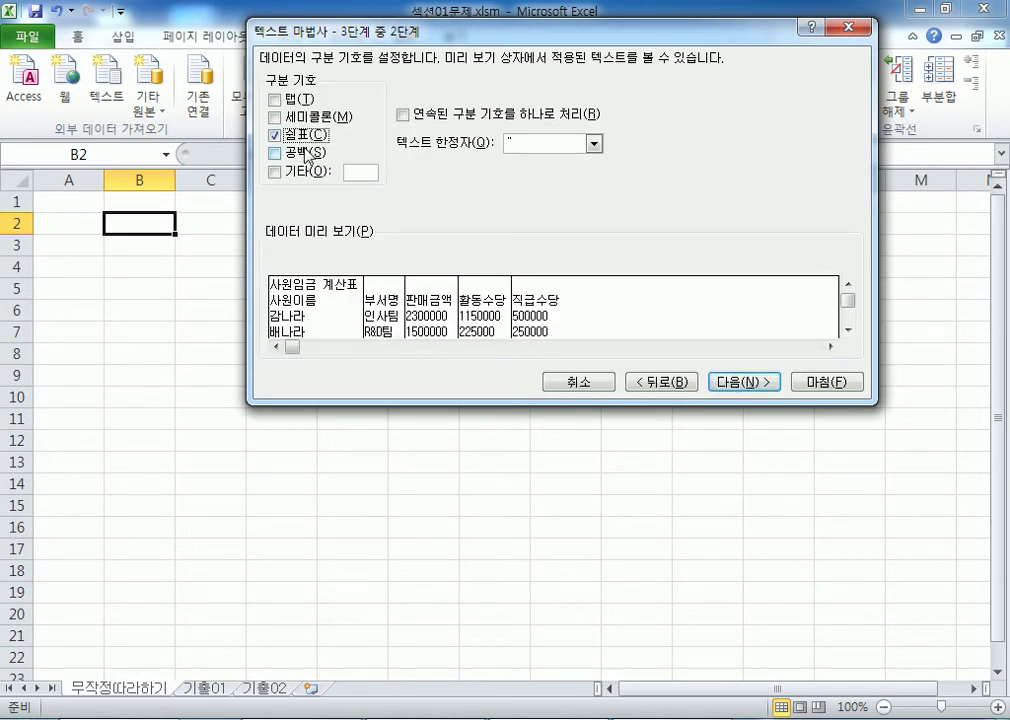
pyautogui.click(742, 382)
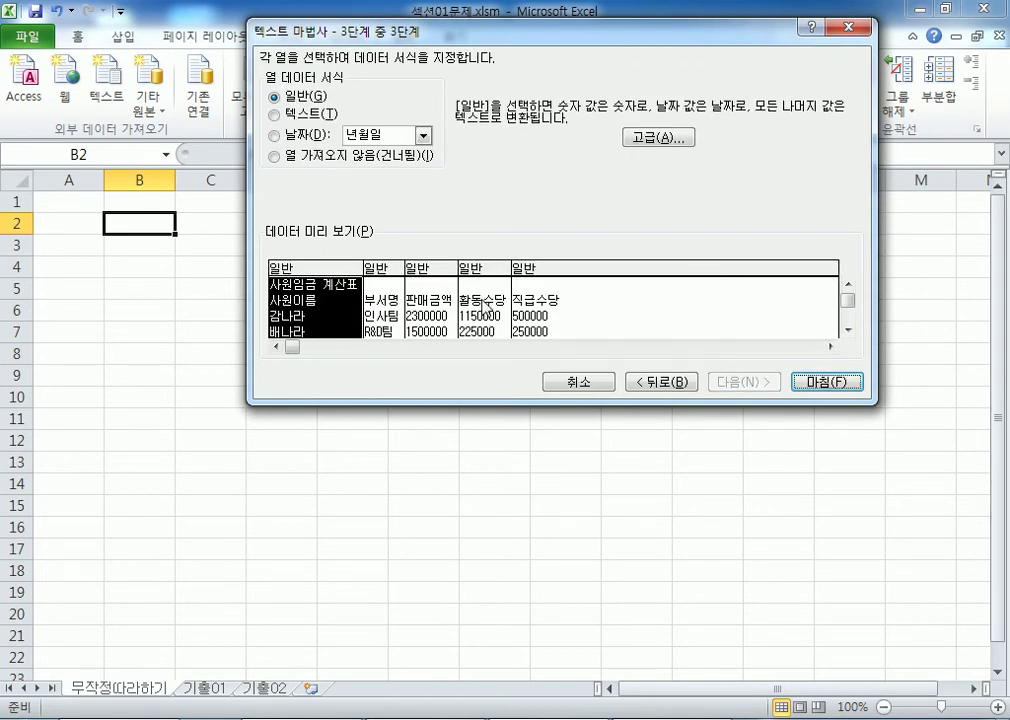
pyautogui.click(830, 383)
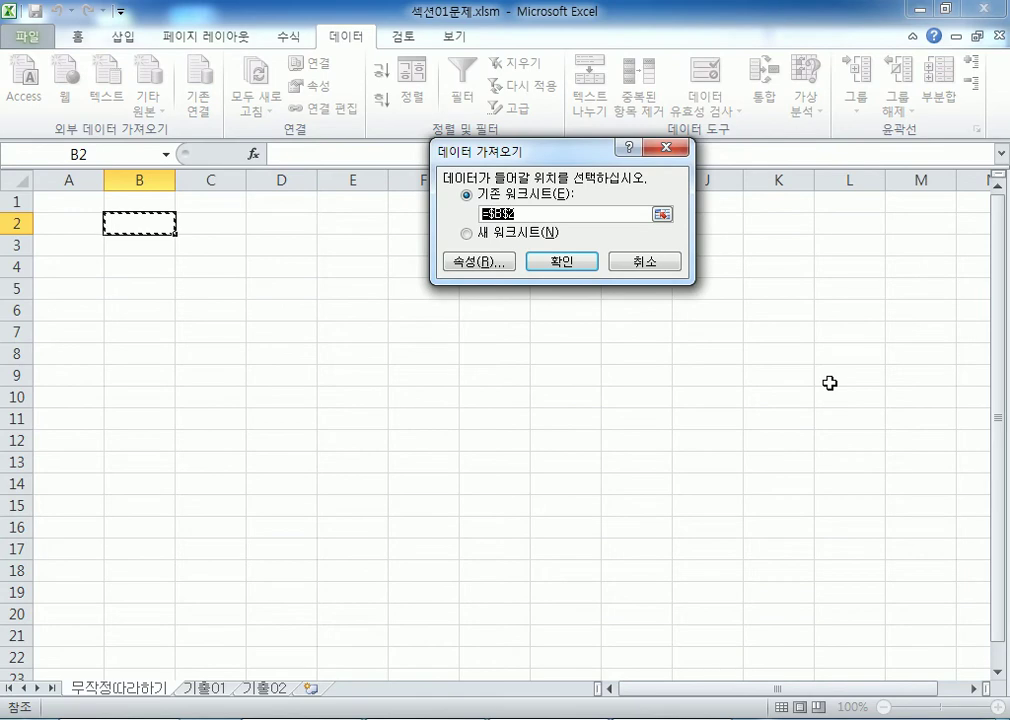
# Step: Import the data into the existing worksheet starting at cell B2
pyautogui.click(79, 203)
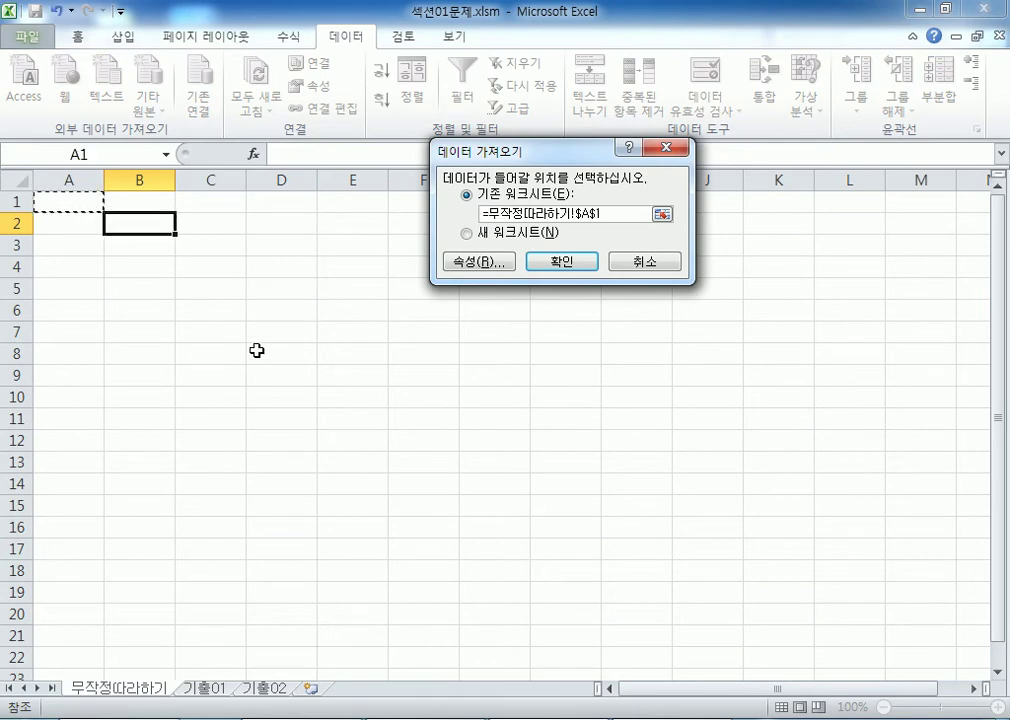
pyautogui.click(141, 233)
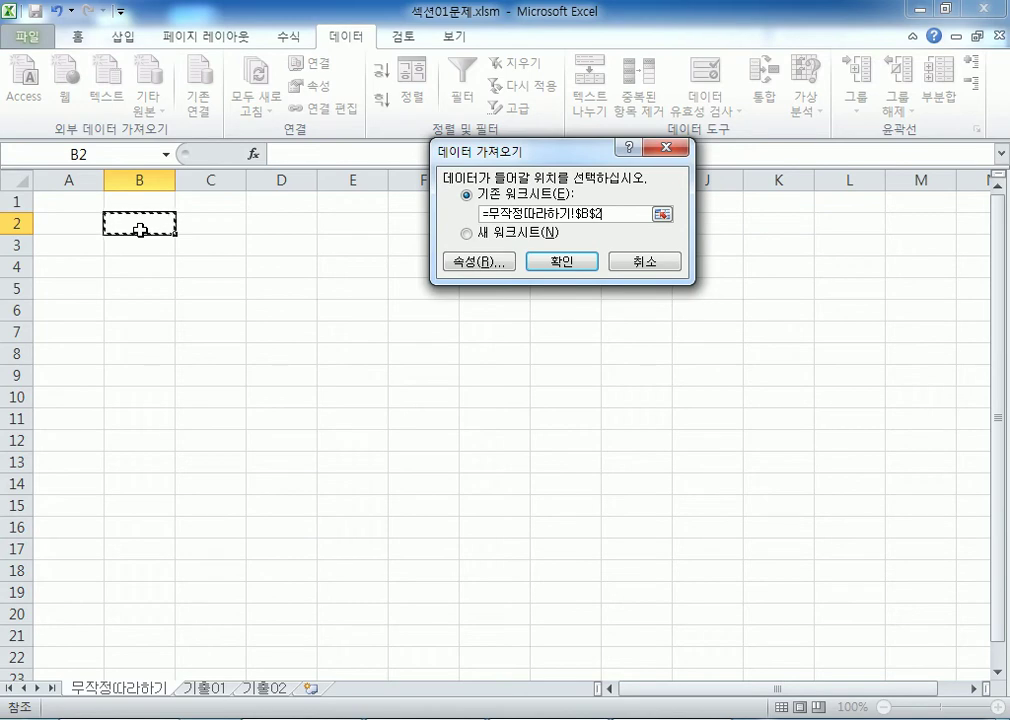
pyautogui.click(560, 262)
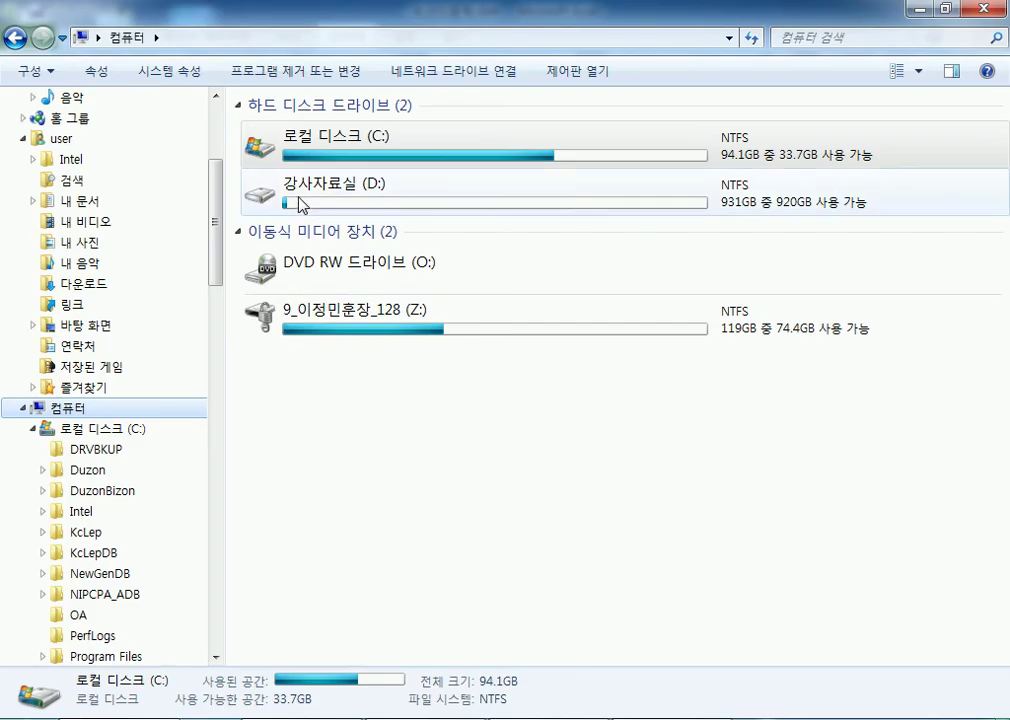
# Step: Open 사원임금계산표.txt from the 01 섹션 folder on drive D:
pyautogui.doubleClick(300, 203)
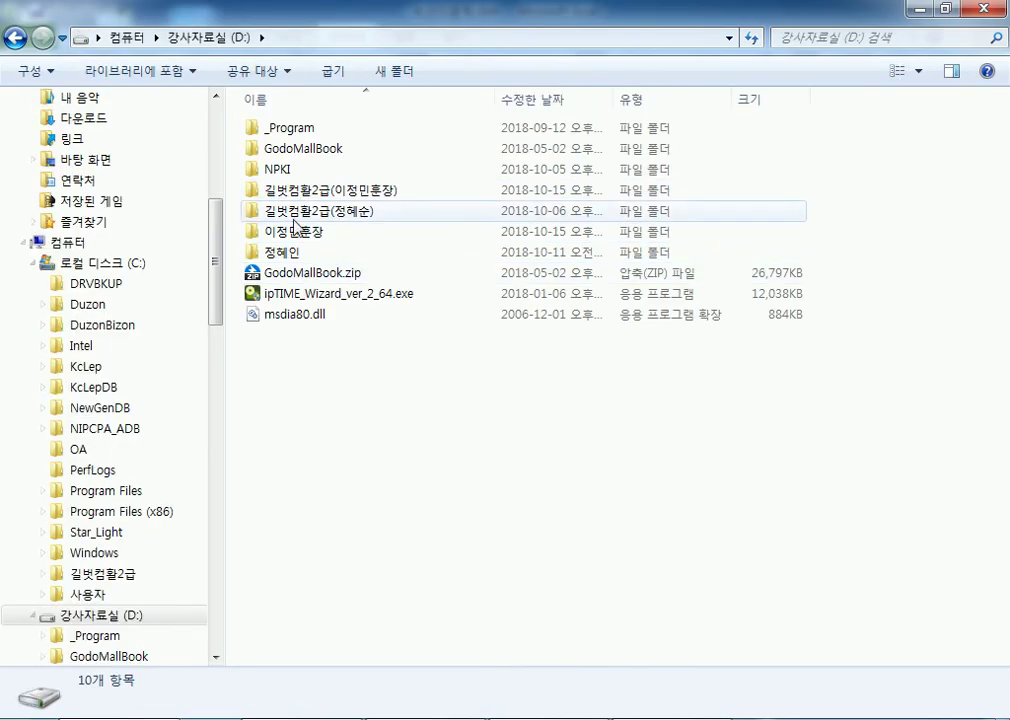
pyautogui.doubleClick(298, 195)
pyautogui.doubleClick(266, 128)
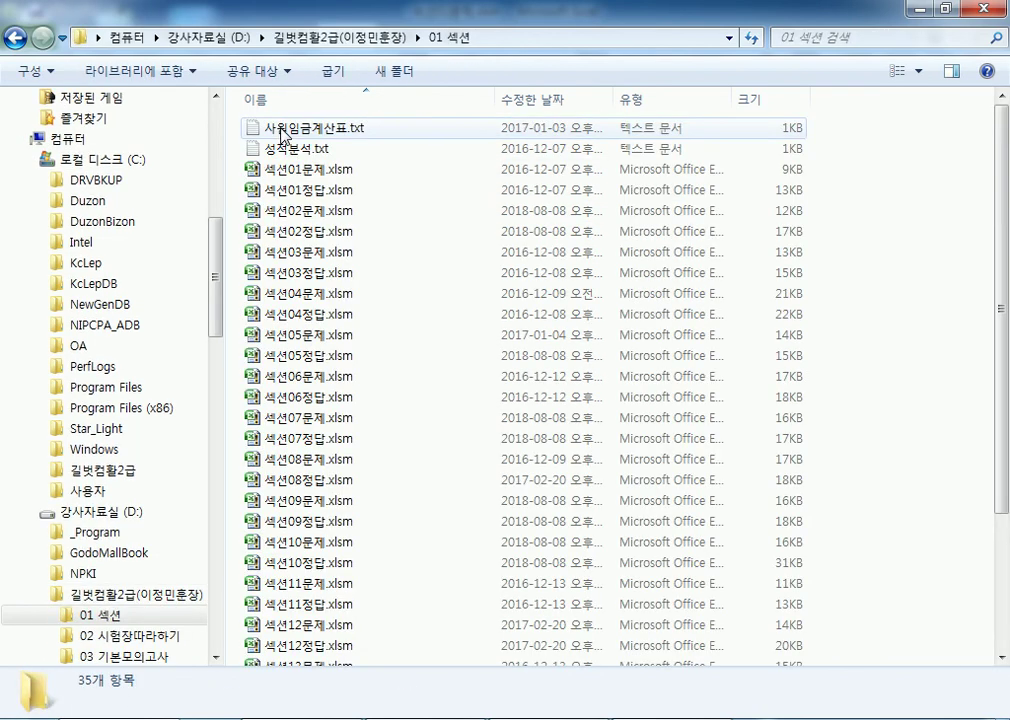
pyautogui.doubleClick(296, 132)
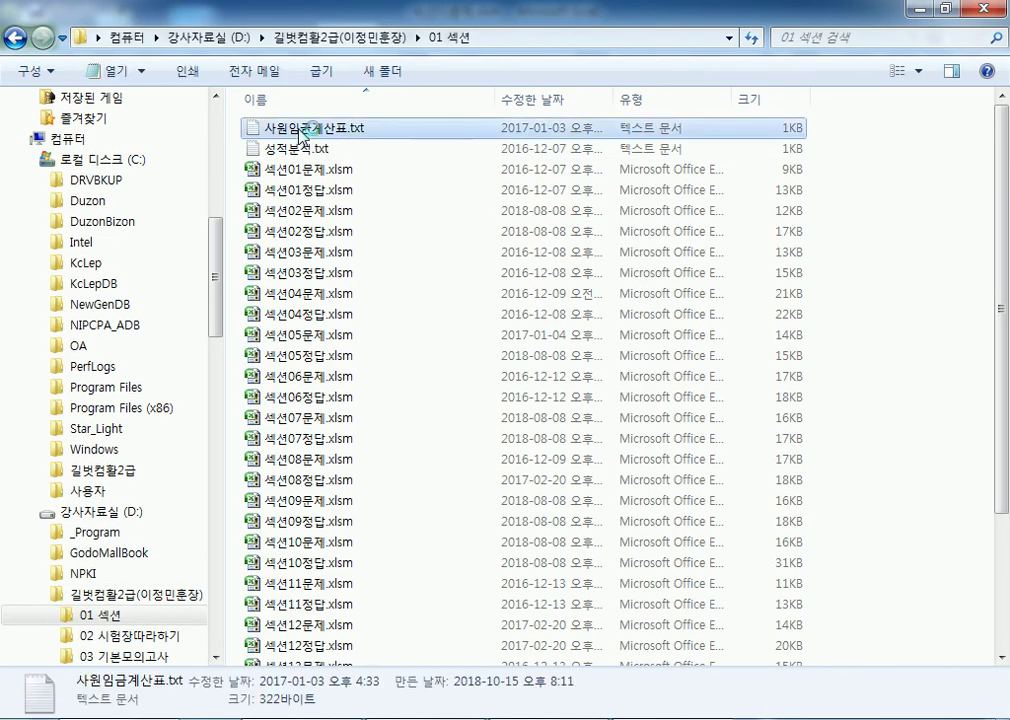
# Step: Copy all the salary text, close Notepad, and create a new blank workbook
pyautogui.moveTo(558, 25); pyautogui.dragTo(117, 4)
pyautogui.moveTo(62, 72); pyautogui.dragTo(550, 372)
pyautogui.rightClick(388, 193)
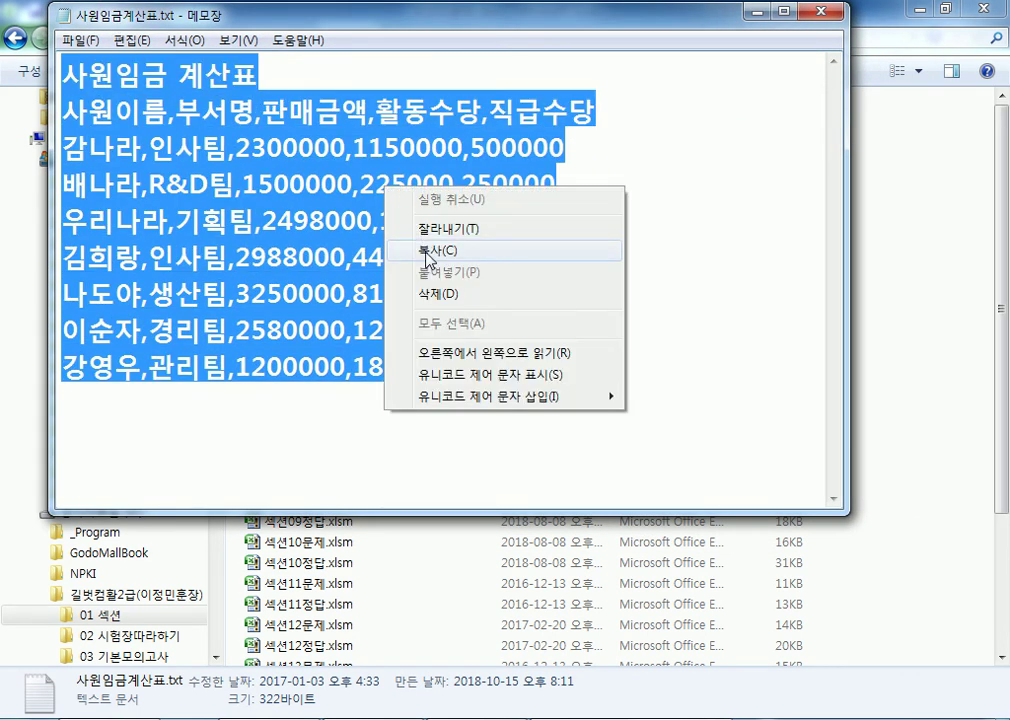
pyautogui.click(427, 252)
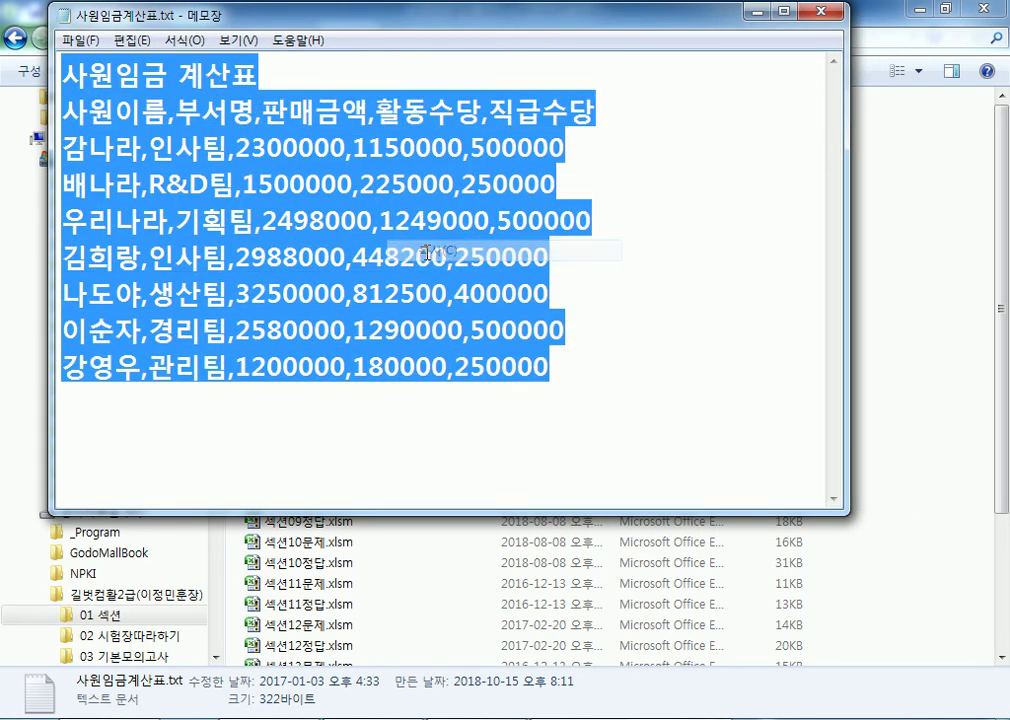
pyautogui.click(826, 12)
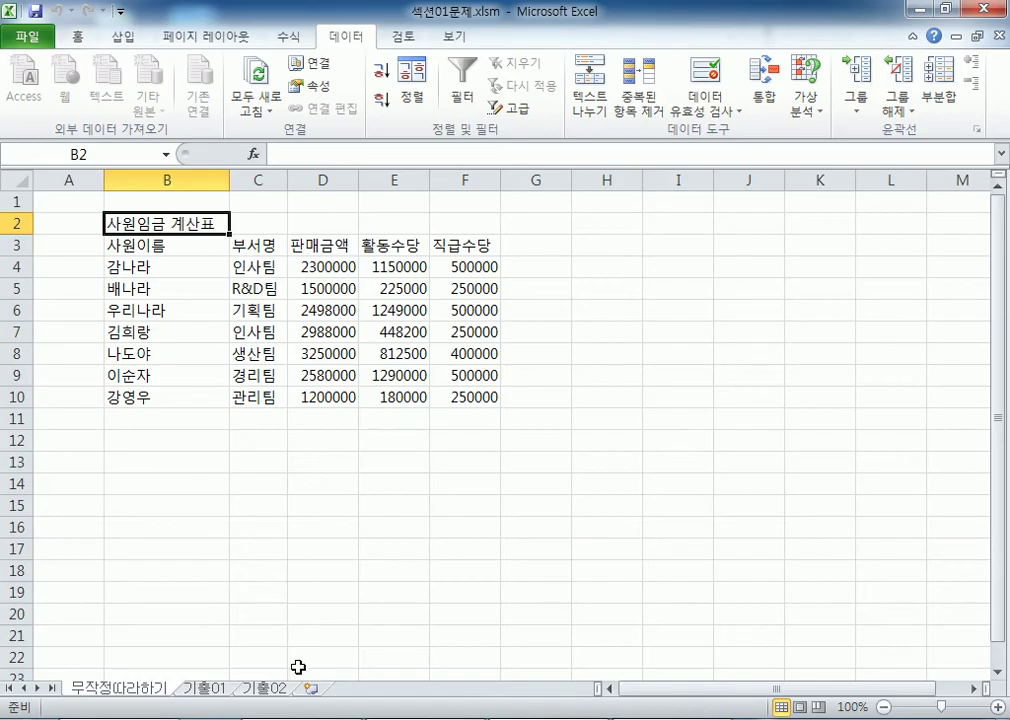
pyautogui.hotkey('ctrl', 'n')
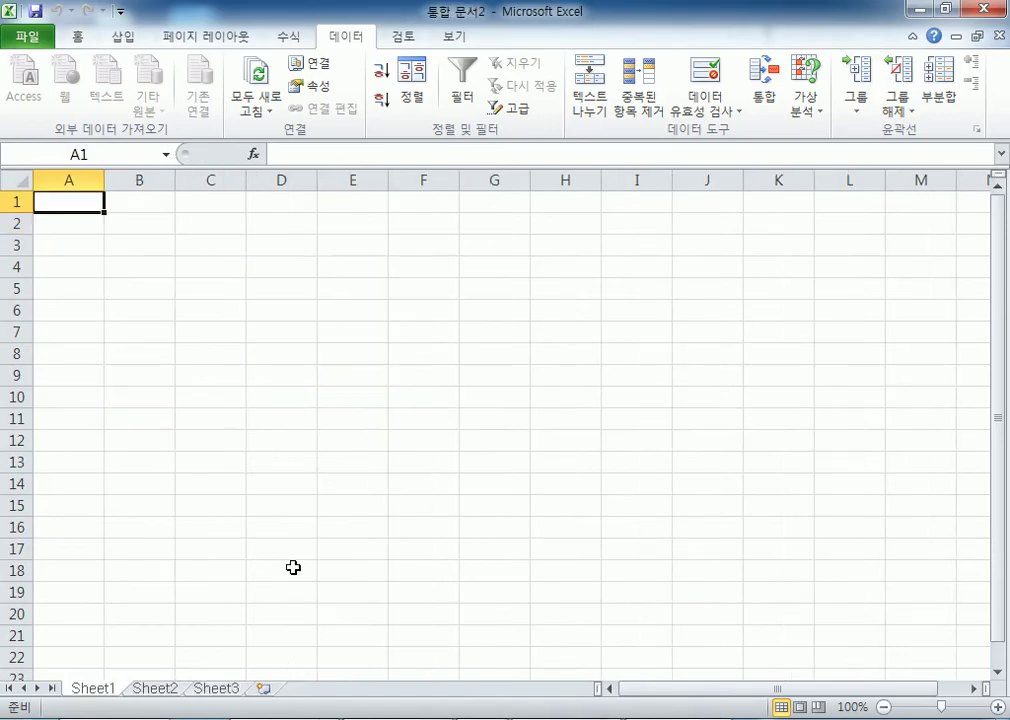
# Step: Paste the salary text at B2 and select the pasted lines in B2:B10
pyautogui.click(120, 226)
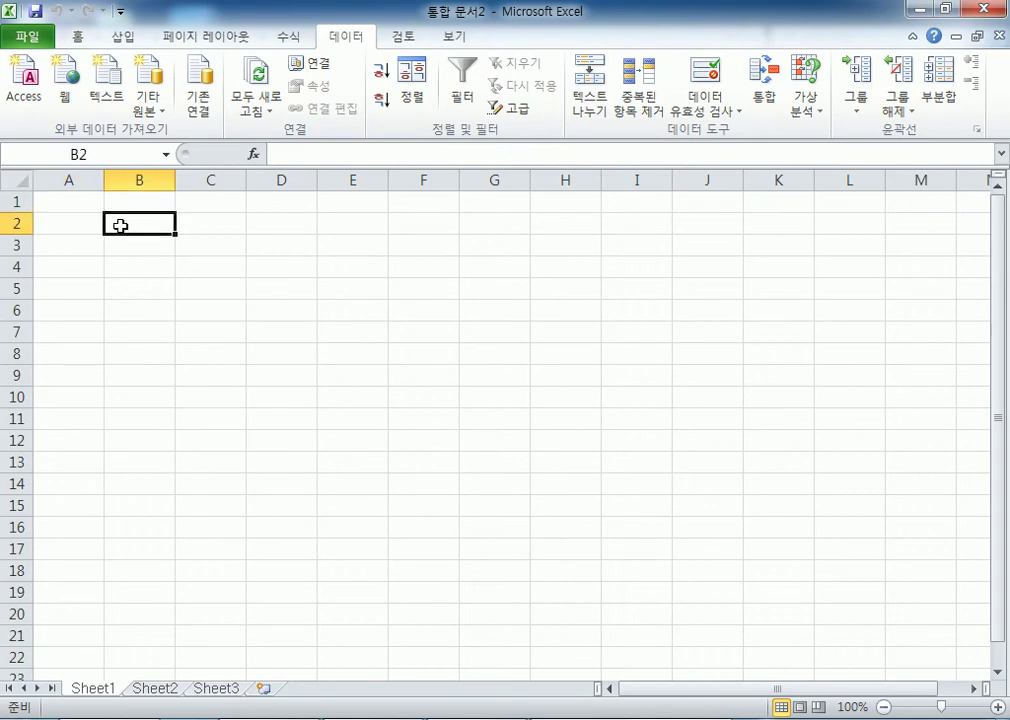
pyautogui.rightClick(120, 226)
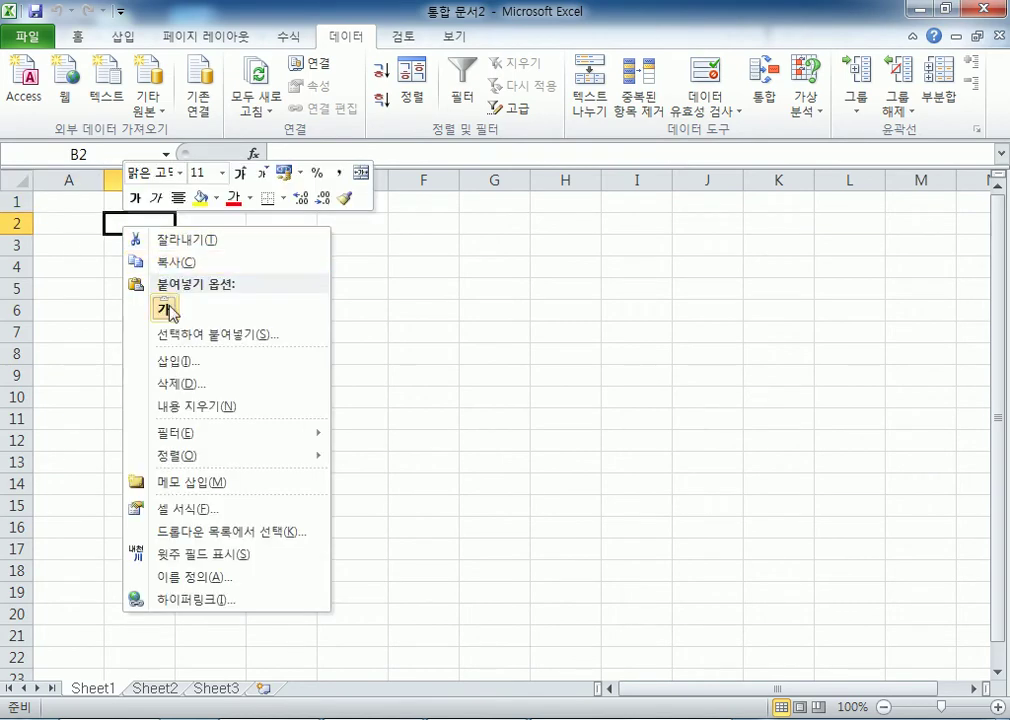
pyautogui.click(140, 309)
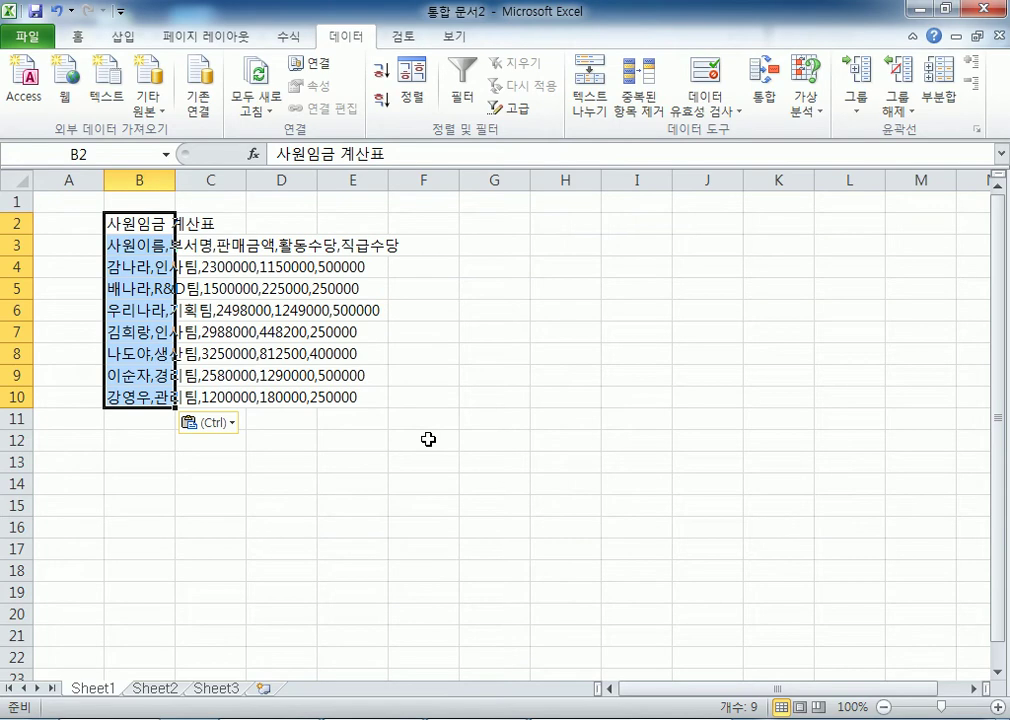
pyautogui.click(140, 264)
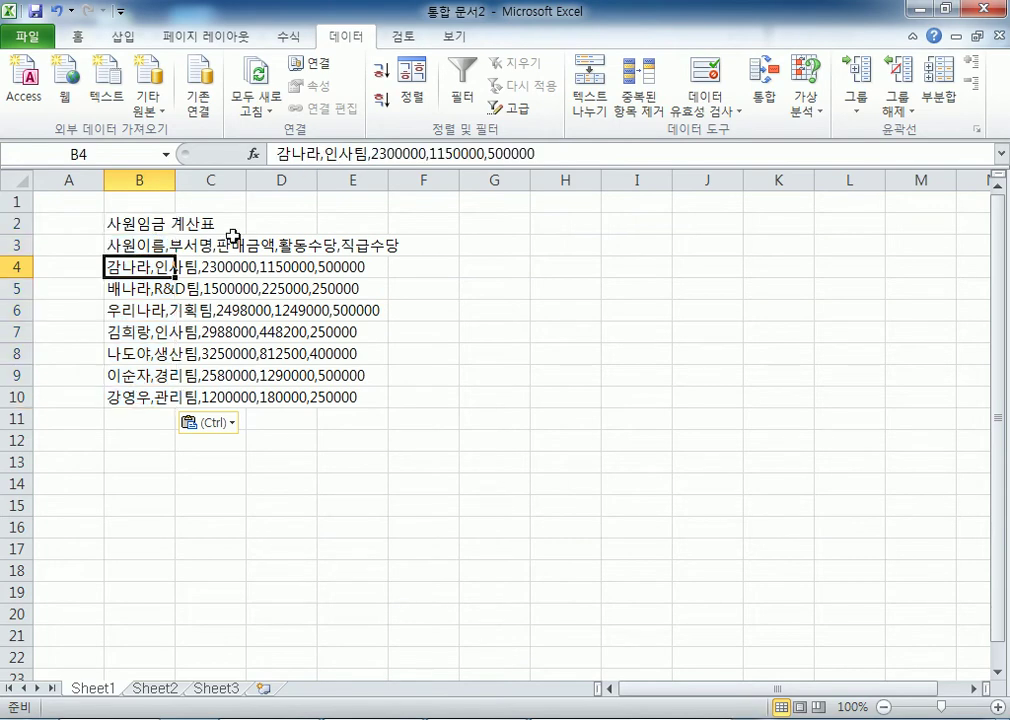
pyautogui.moveTo(147, 229); pyautogui.dragTo(140, 396)
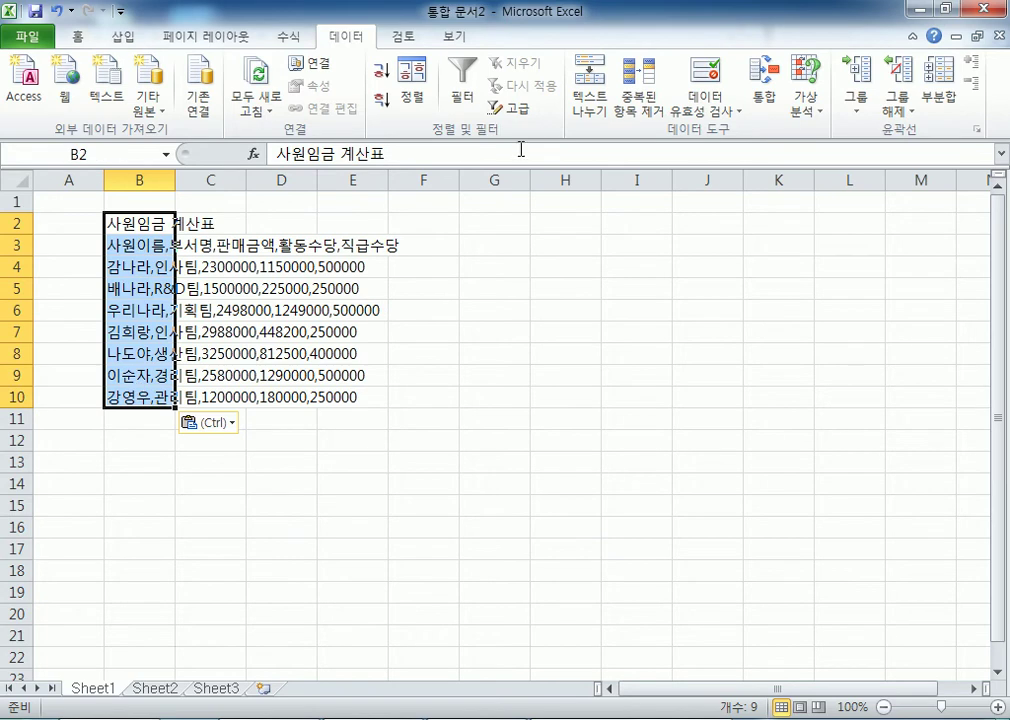
# Step: Split B2:B10 into columns B–F with Text to Columns, Delimited, Comma only
pyautogui.click(592, 105)
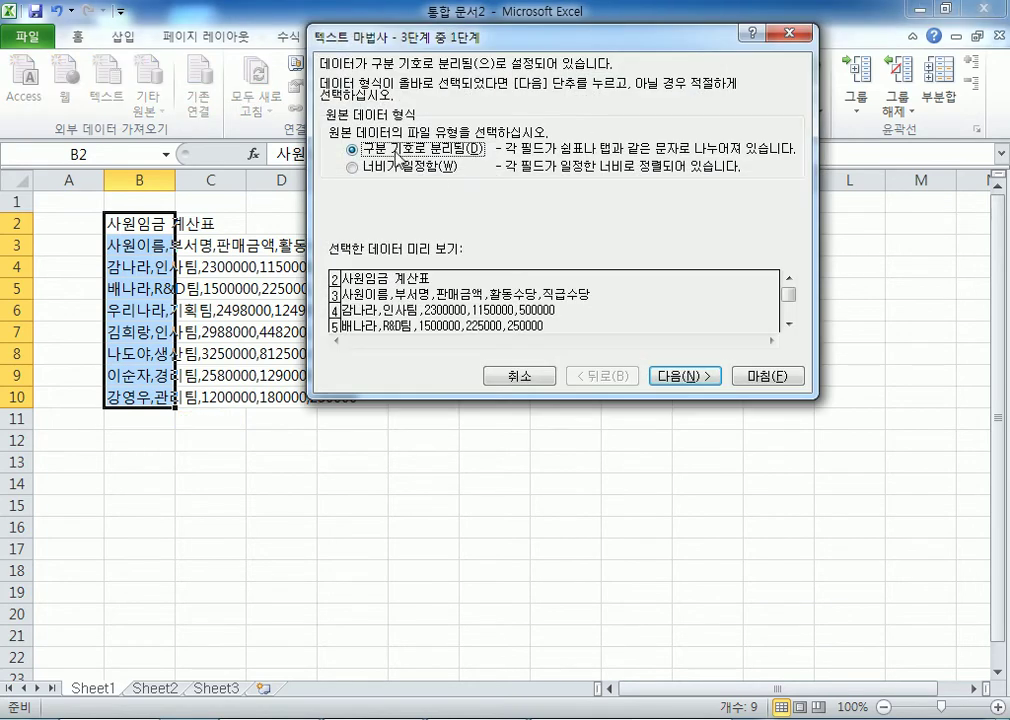
pyautogui.click(684, 376)
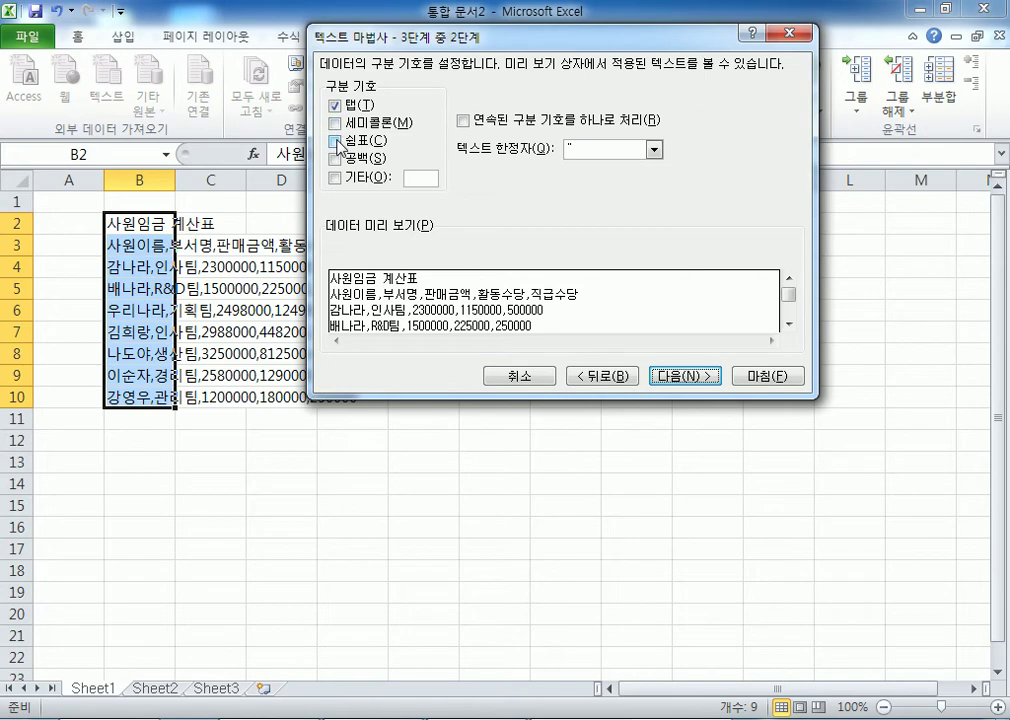
pyautogui.click(336, 142)
pyautogui.click(335, 106)
pyautogui.click(335, 106)
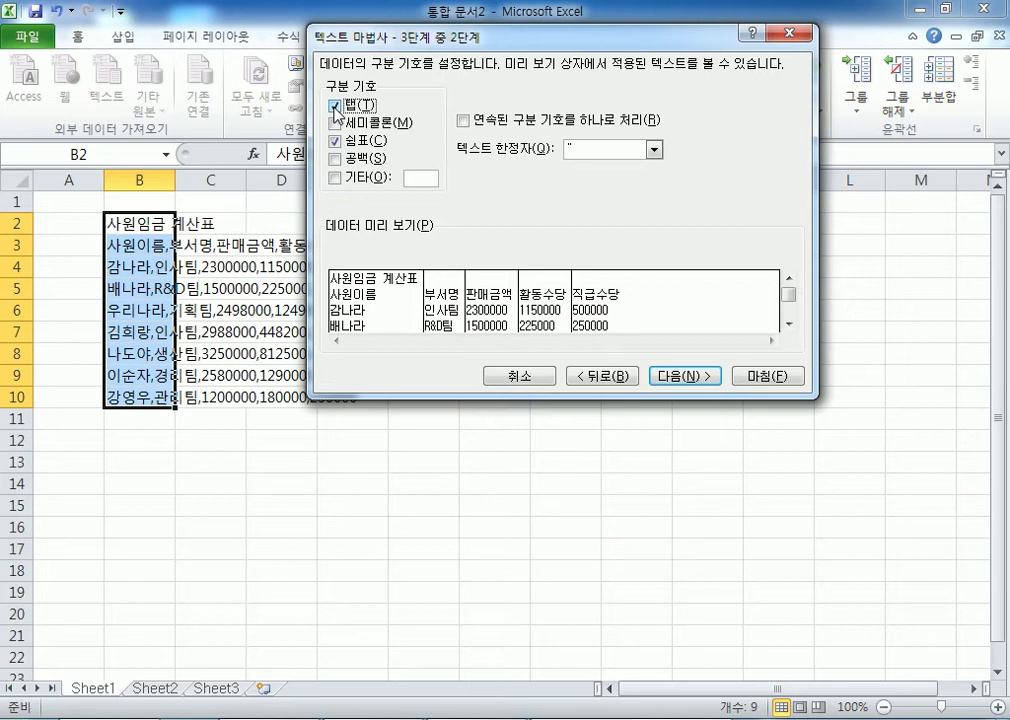
pyautogui.click(335, 106)
pyautogui.click(335, 106)
pyautogui.click(350, 142)
pyautogui.click(357, 140)
pyautogui.click(683, 376)
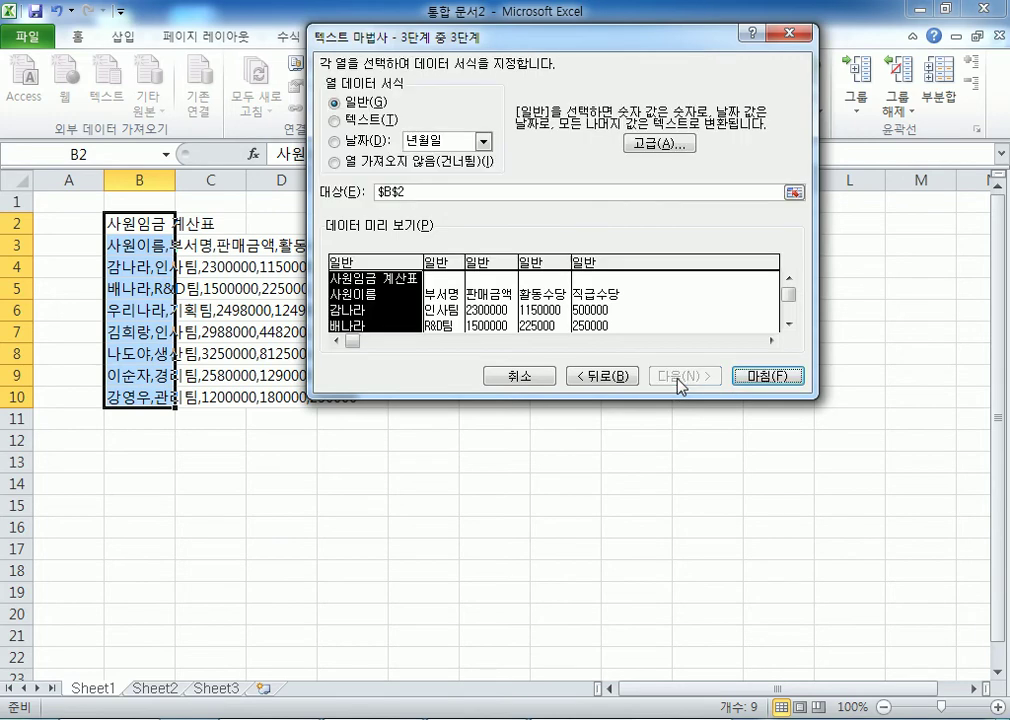
pyautogui.click(765, 377)
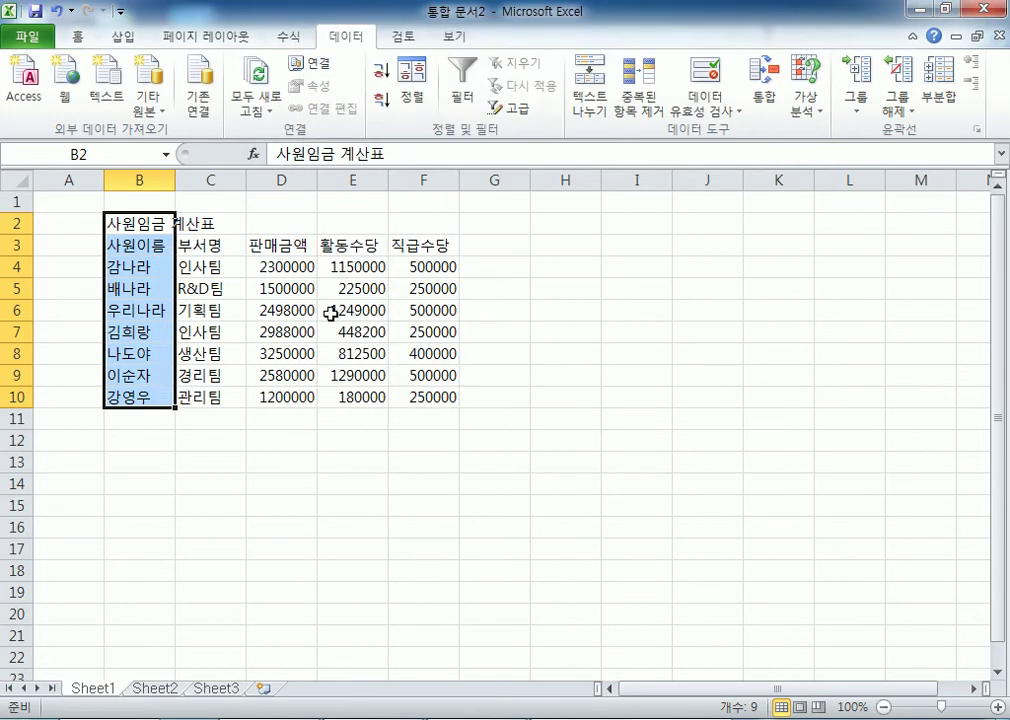
pyautogui.click(276, 483)
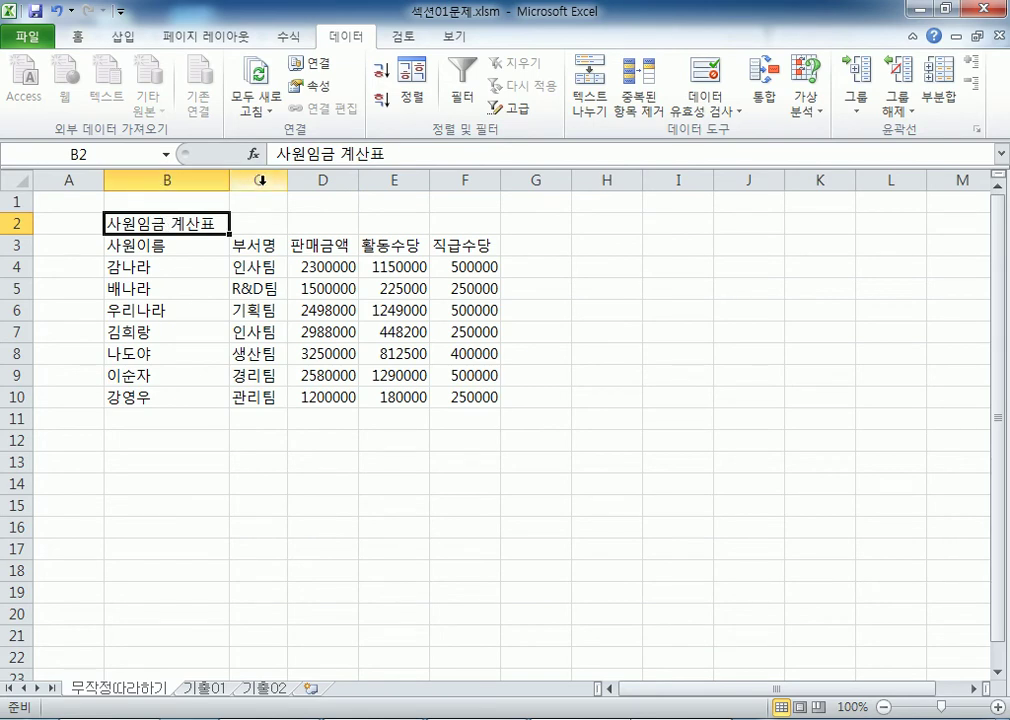
# Step: Compare with 섹션01문제.xlsm, then set column B of 통합 문서2 to width 9.00
pyautogui.hotkey('alt', 'Tab')
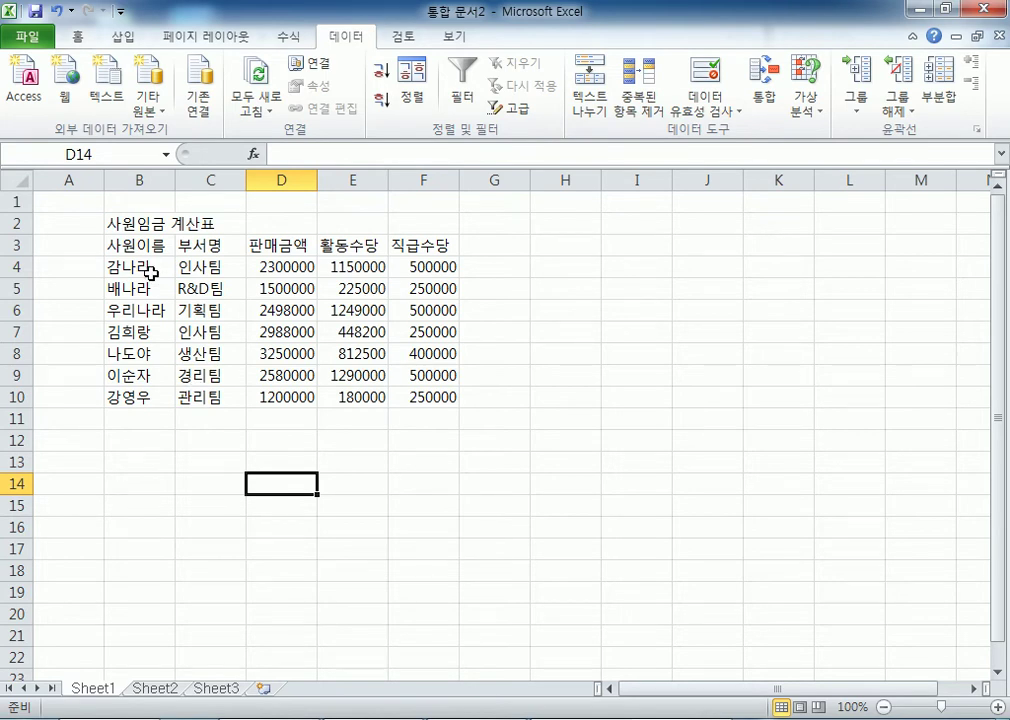
pyautogui.moveTo(174, 185); pyautogui.dragTo(220, 186)
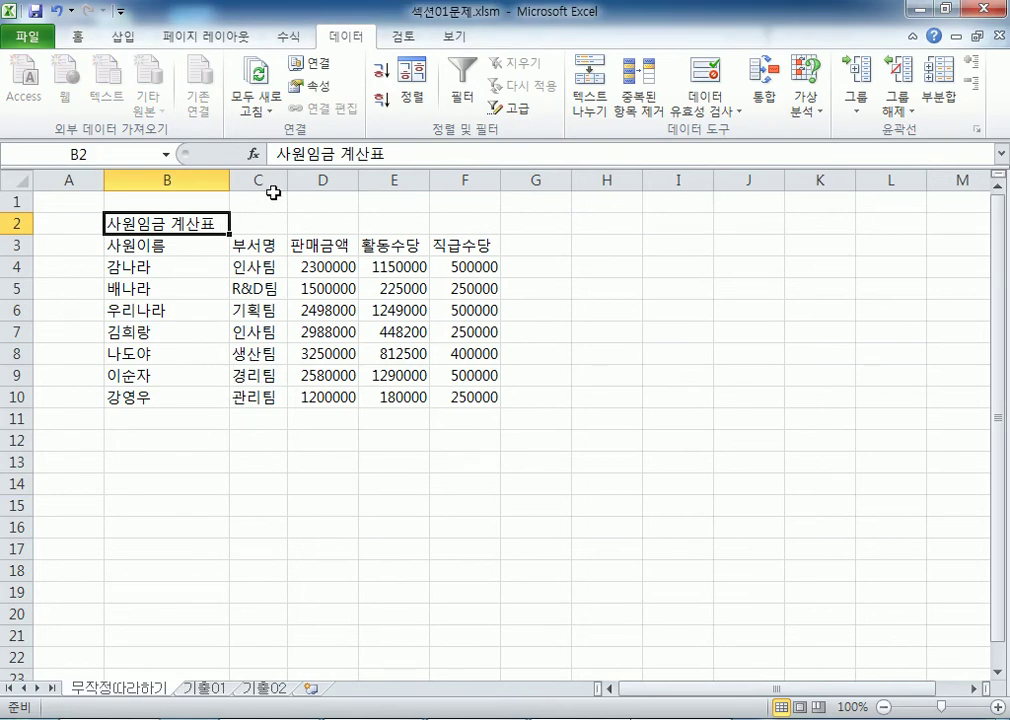
pyautogui.moveTo(287, 180); pyautogui.dragTo(322, 180)
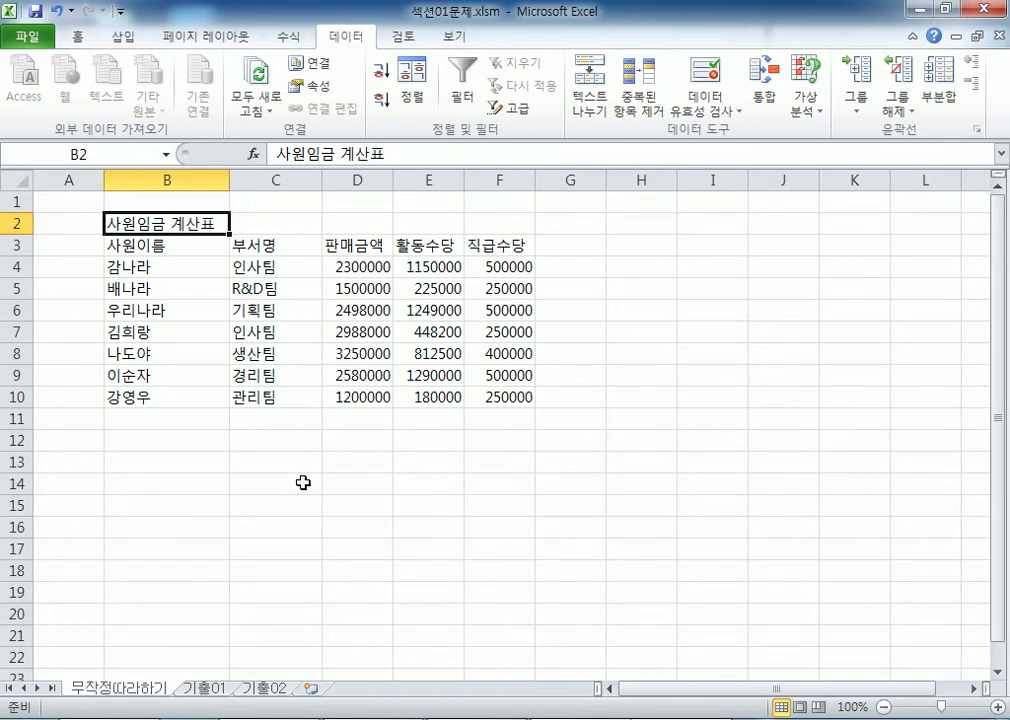
pyautogui.hotkey('ctrl', 'z')
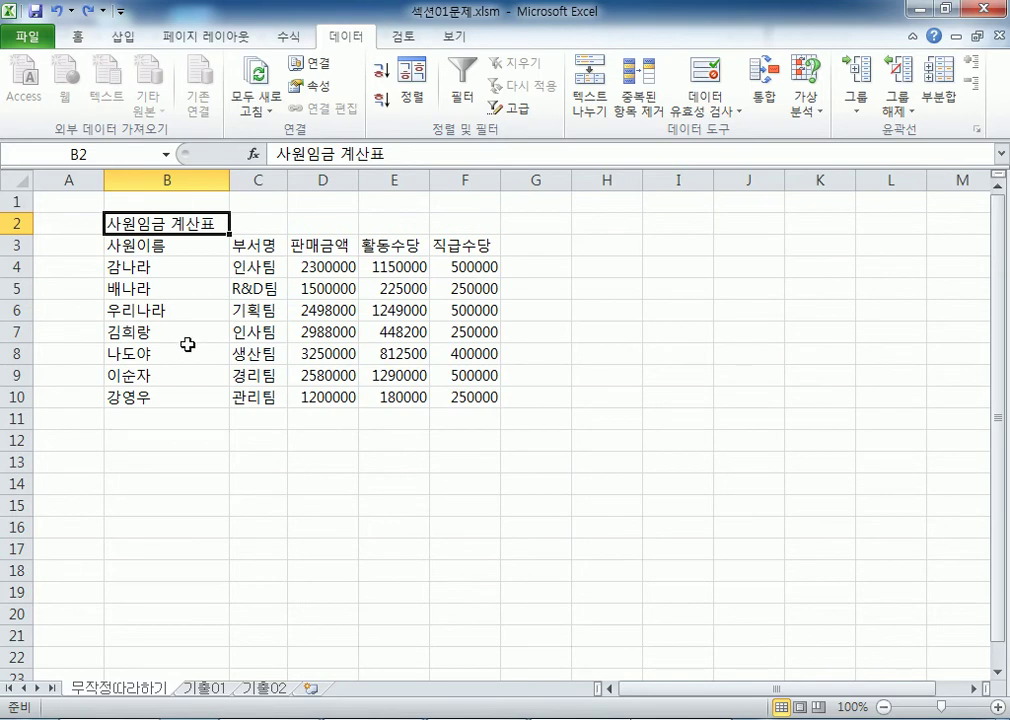
pyautogui.hotkey('ctrl', 'Tab')
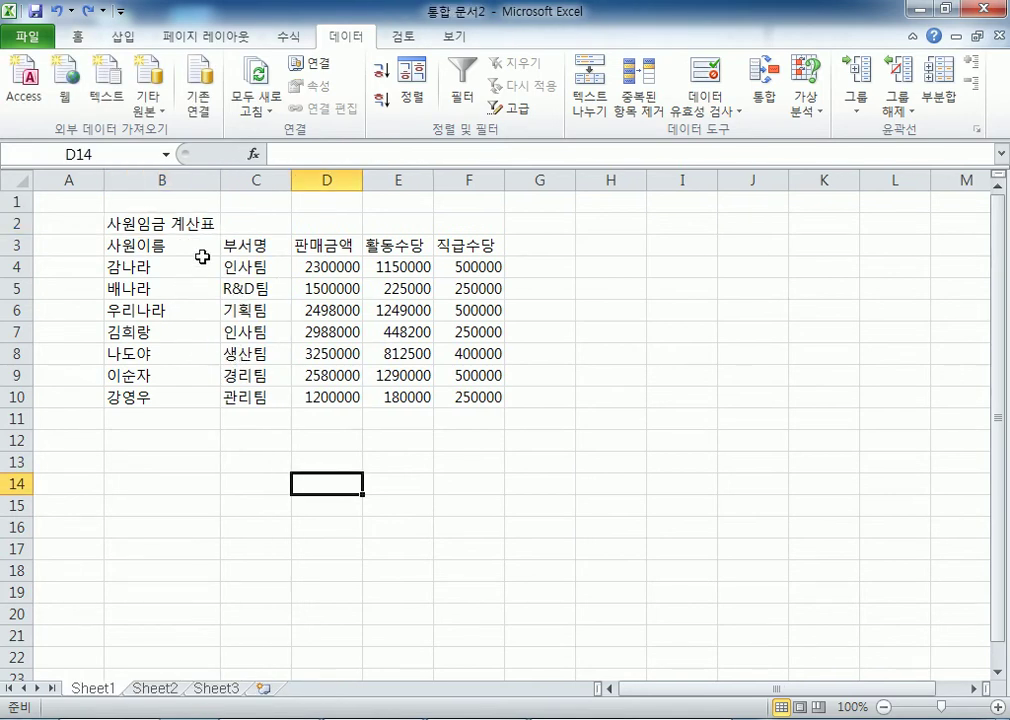
pyautogui.moveTo(220, 181); pyautogui.dragTo(181, 181)
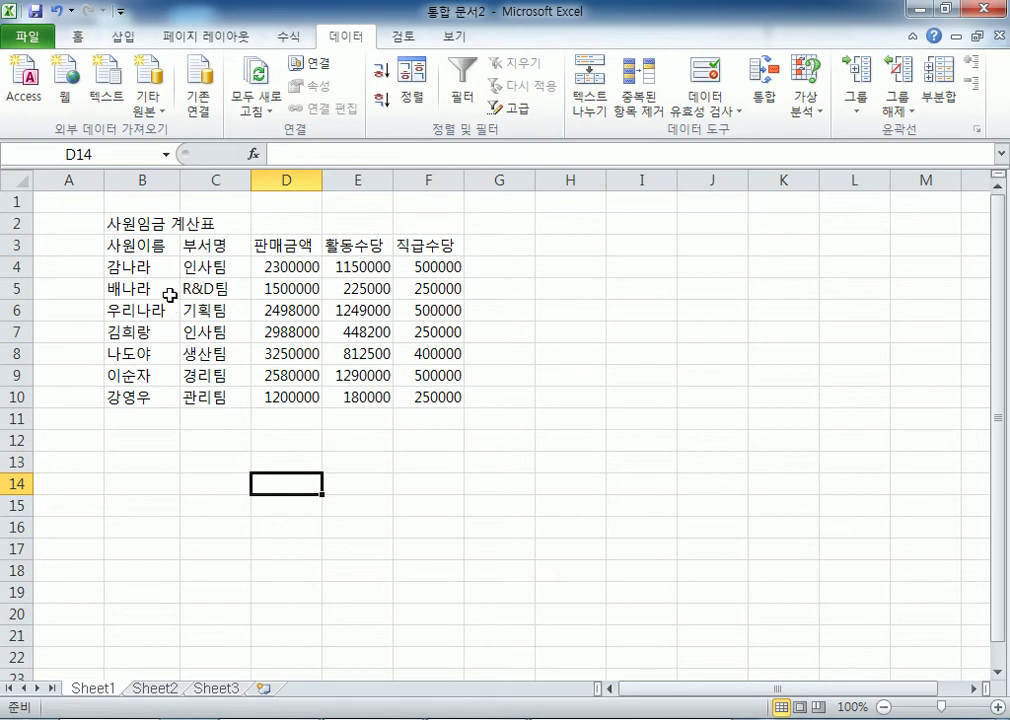
pyautogui.click(153, 509)
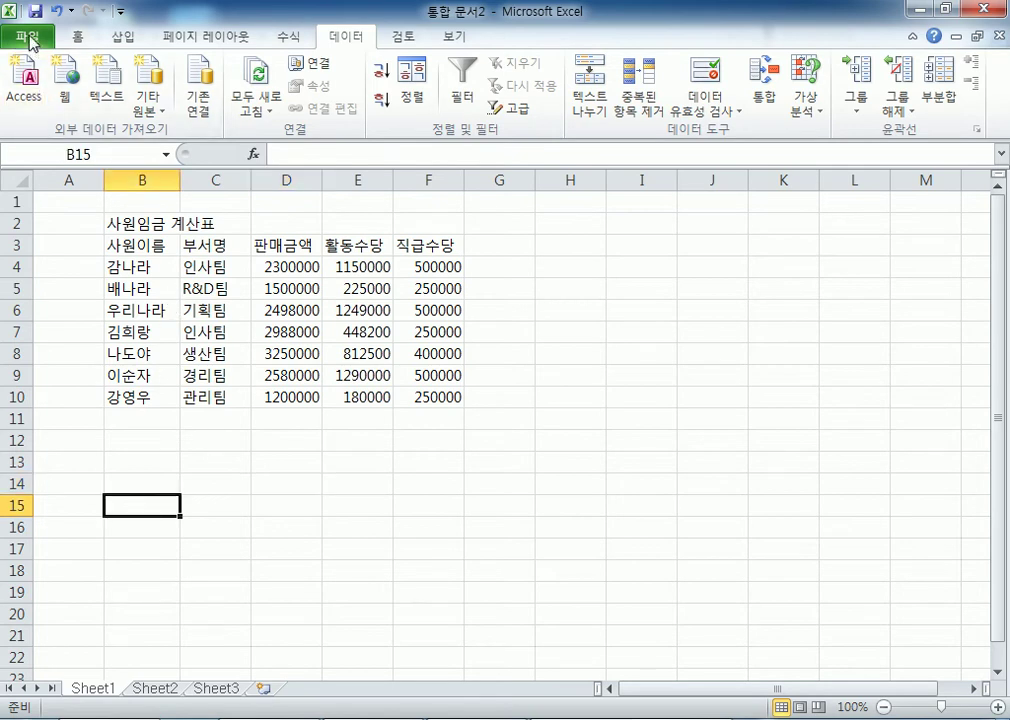
pyautogui.click(27, 36)
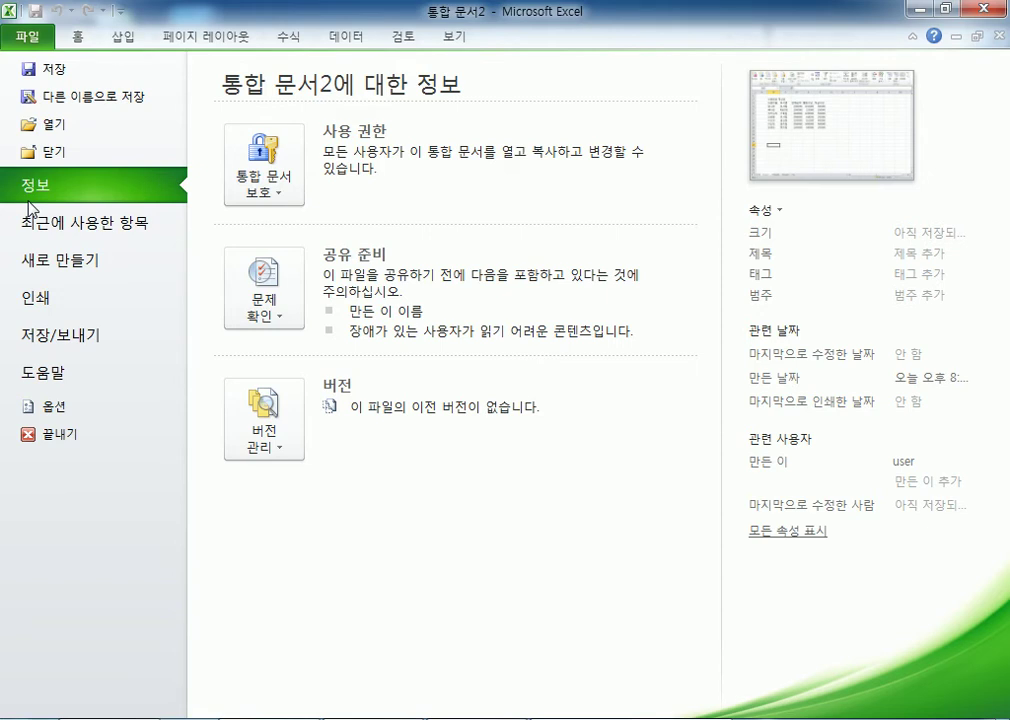
pyautogui.moveTo(631, 718)
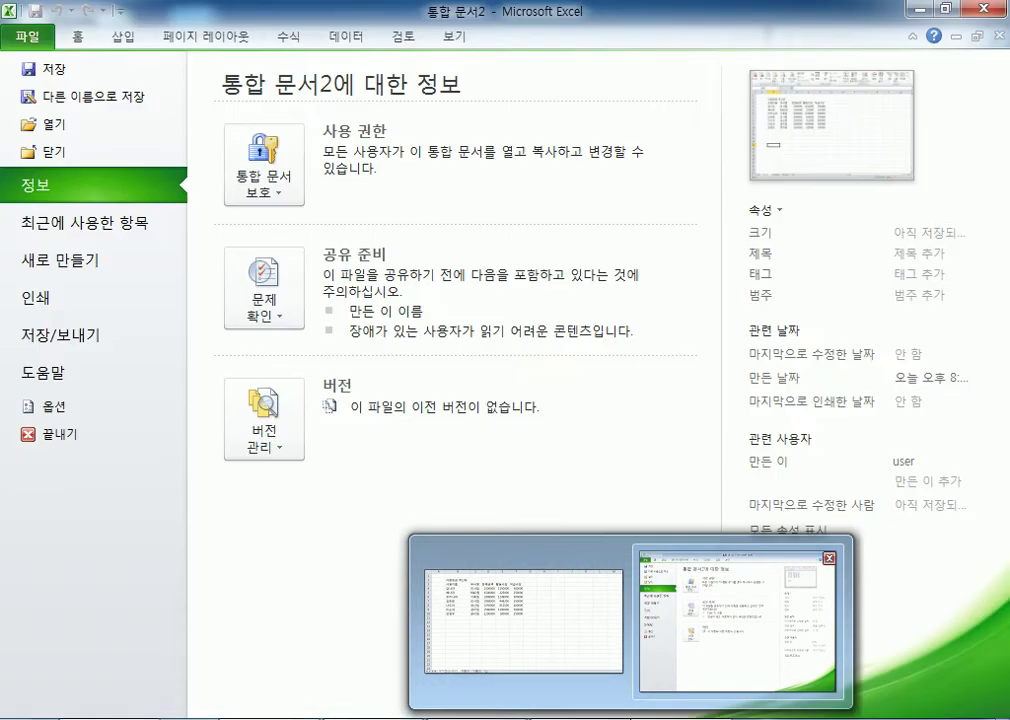
pyautogui.press('Escape')
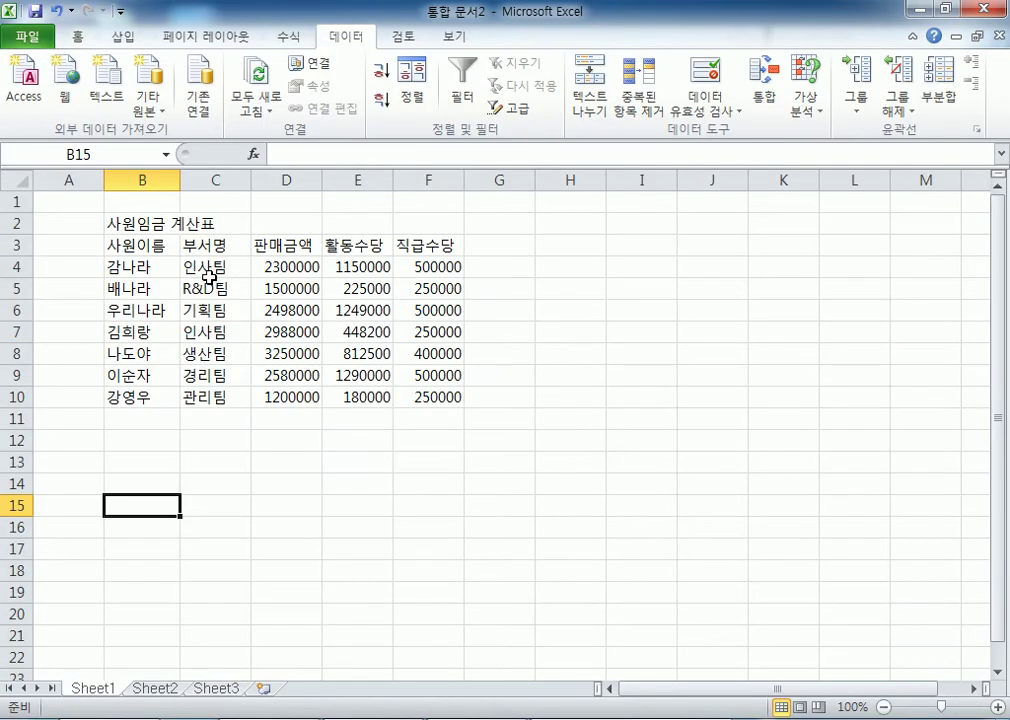
# Step: Switch to 섹션01문제.xlsm and show the 무작정따라하기 sheet with the B2:F10 pay table
pyautogui.moveTo(169, 178); pyautogui.dragTo(428, 172)
pyautogui.hotkey('ctrl', 'F6')
pyautogui.click(204, 689)
pyautogui.moveTo(131, 191); pyautogui.dragTo(394, 174)
pyautogui.click(170, 226)
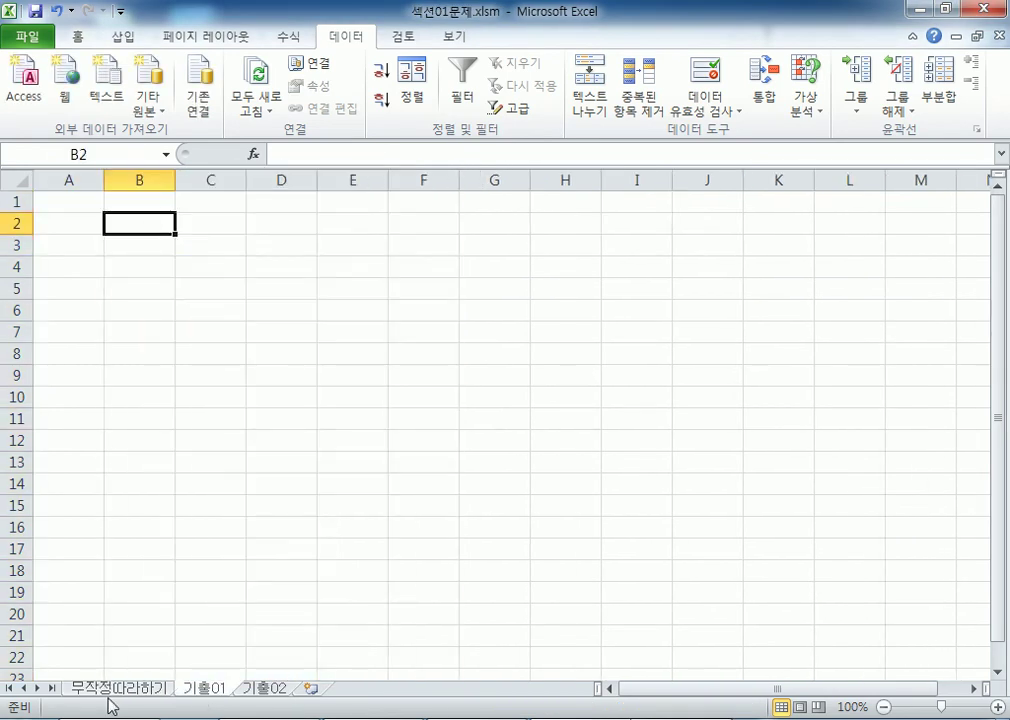
pyautogui.click(108, 690)
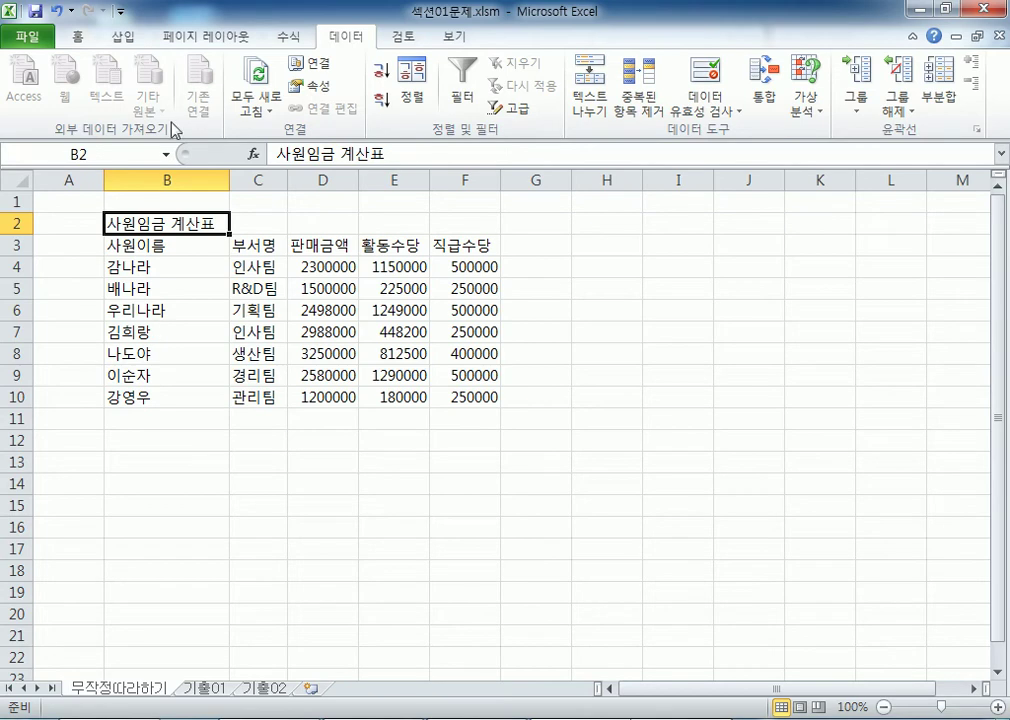
pyautogui.click(369, 483)
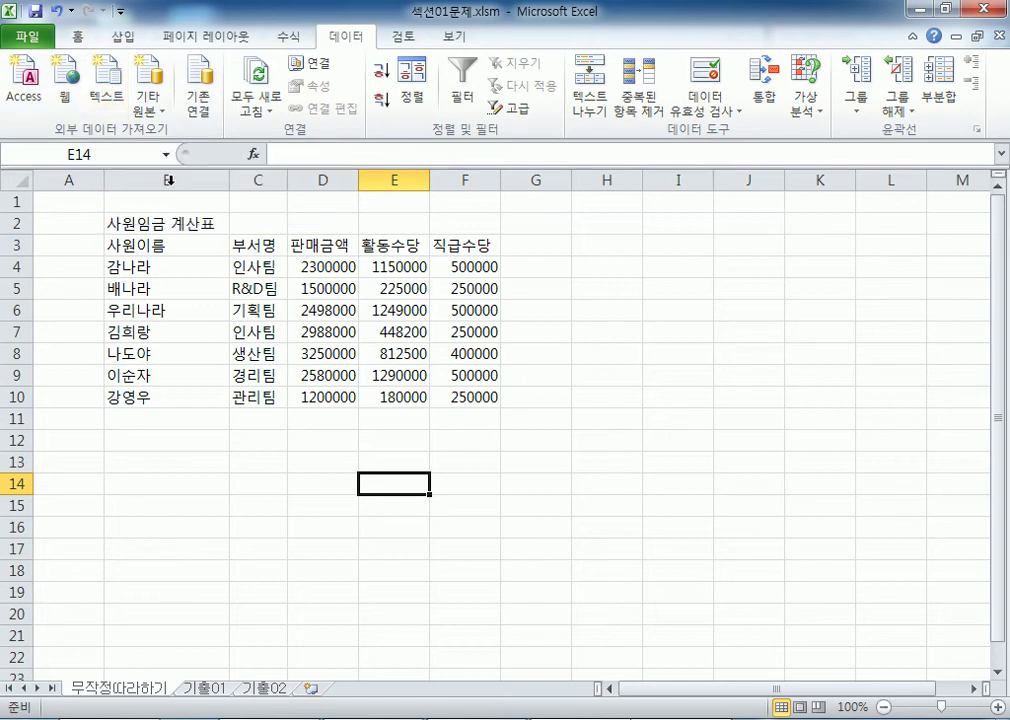
pyautogui.click(560, 422)
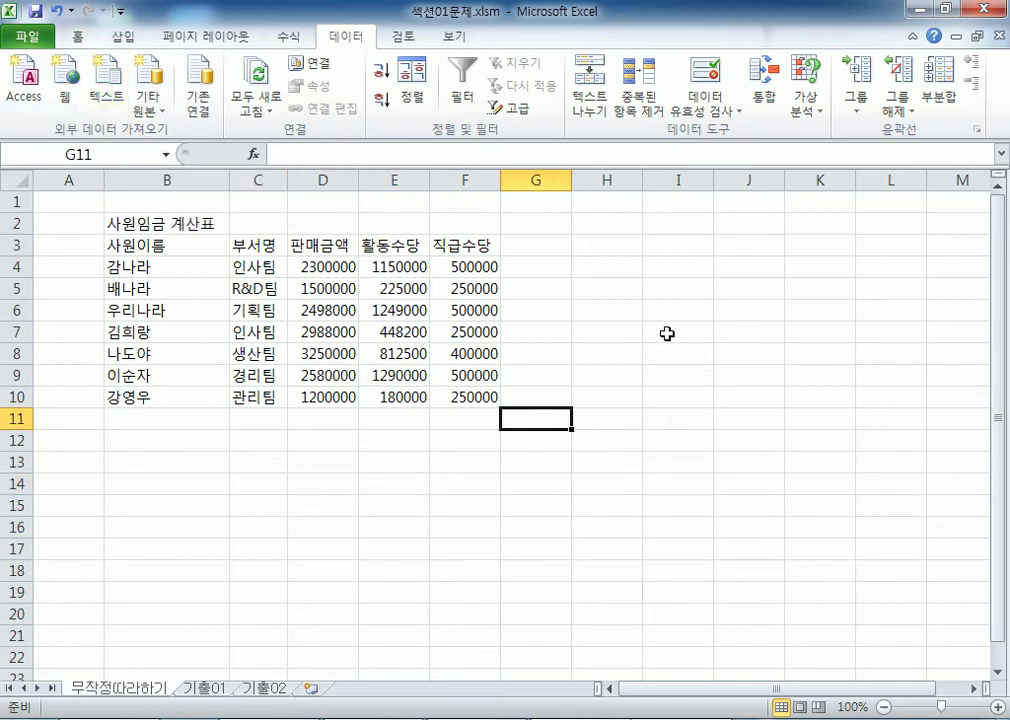
pyautogui.click(646, 247)
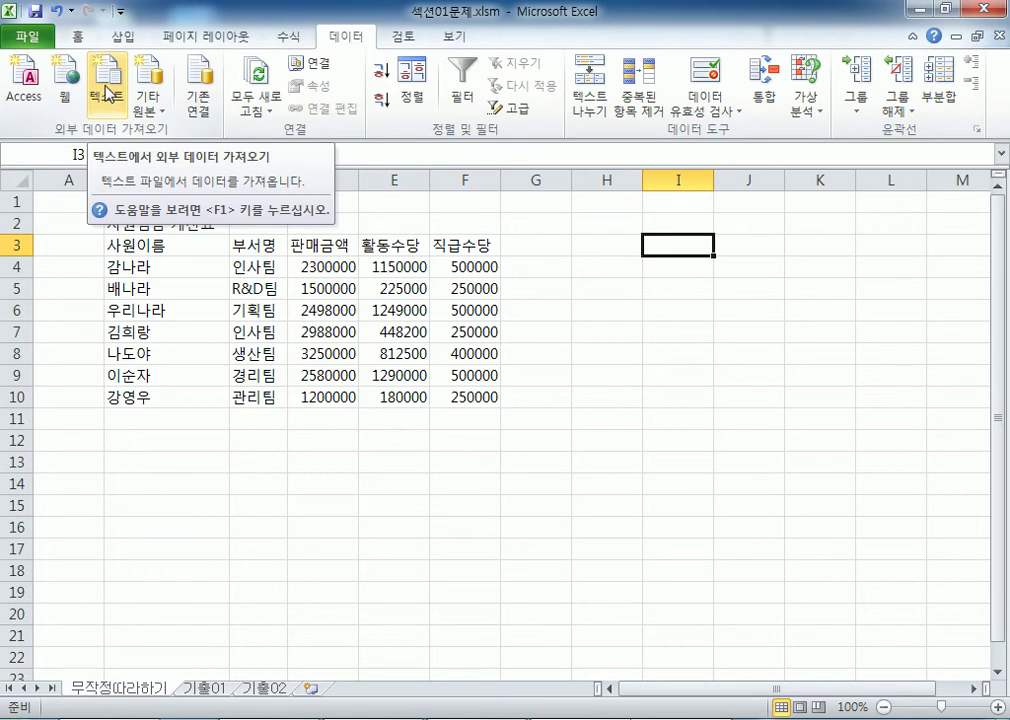
pyautogui.click(200, 245)
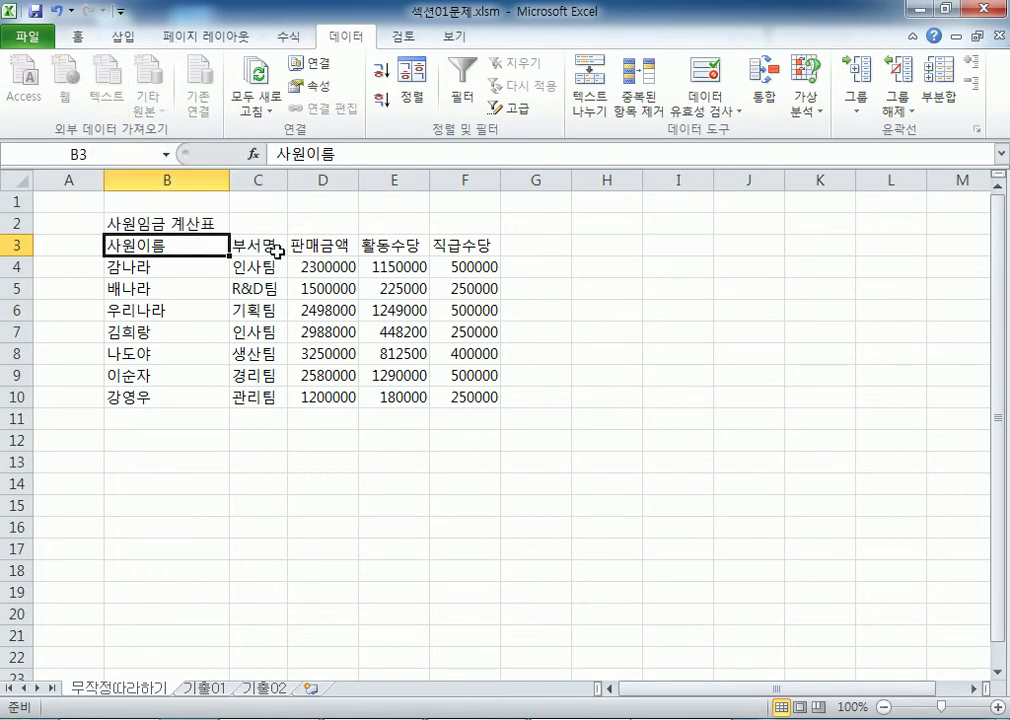
pyautogui.moveTo(223, 178); pyautogui.dragTo(192, 178)
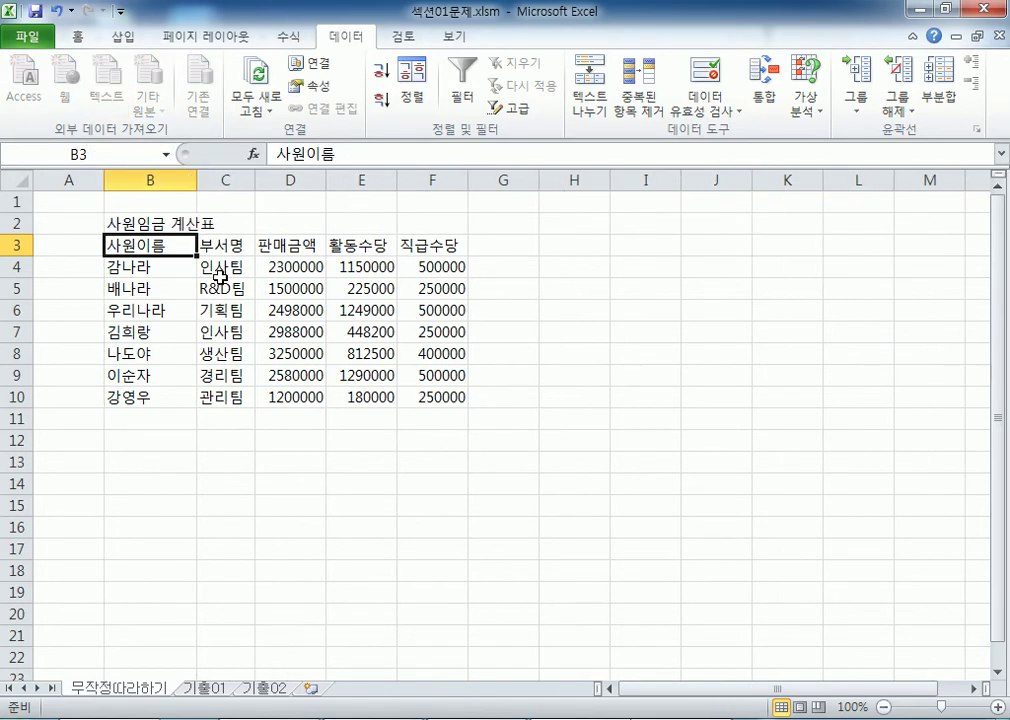
pyautogui.hotkey('ctrl', 'z')
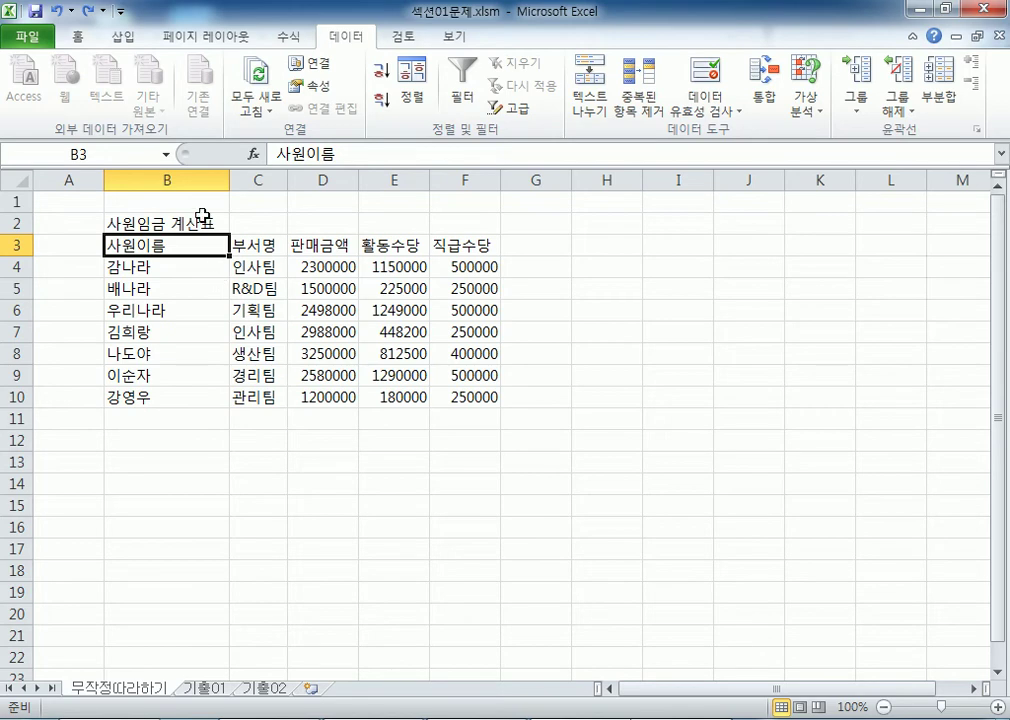
pyautogui.click(608, 250)
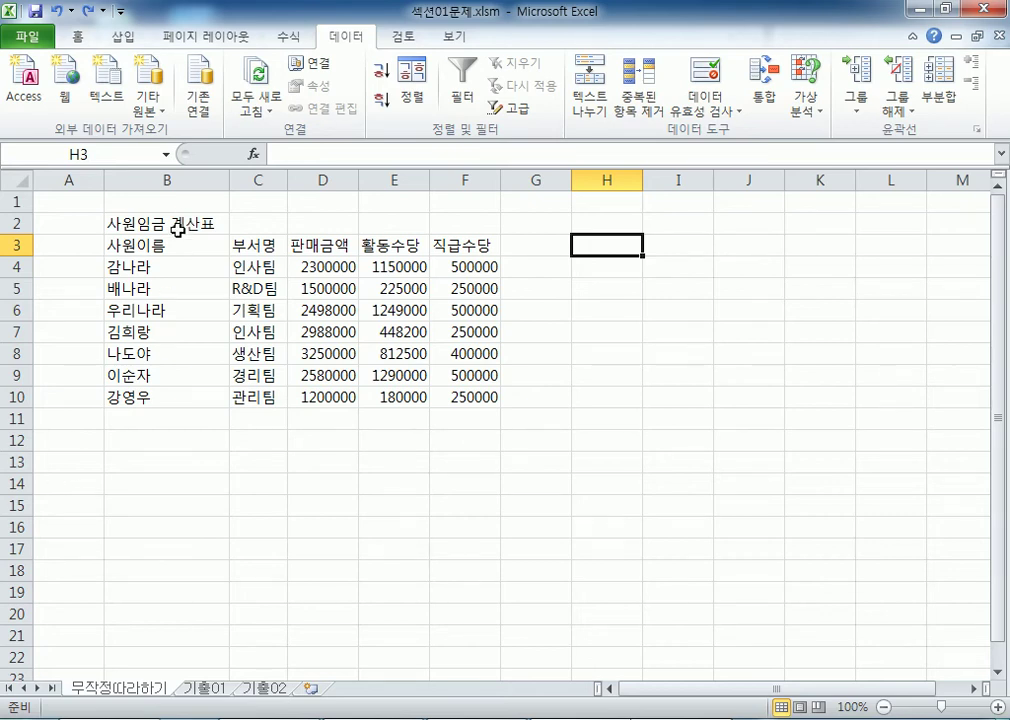
pyautogui.click(190, 175)
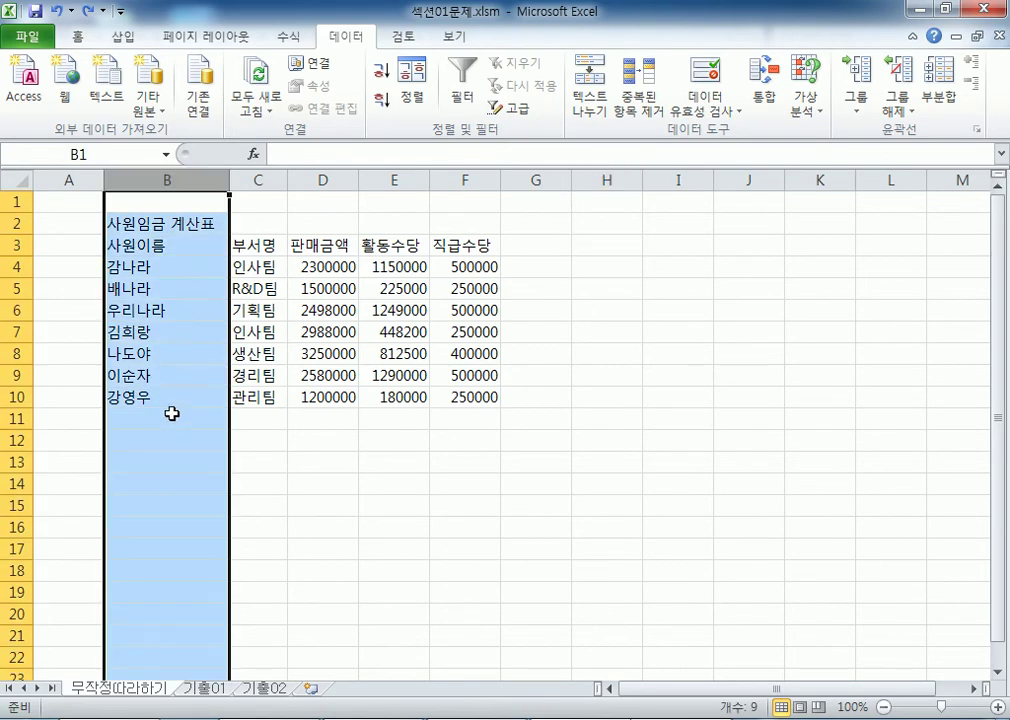
pyautogui.click(169, 415)
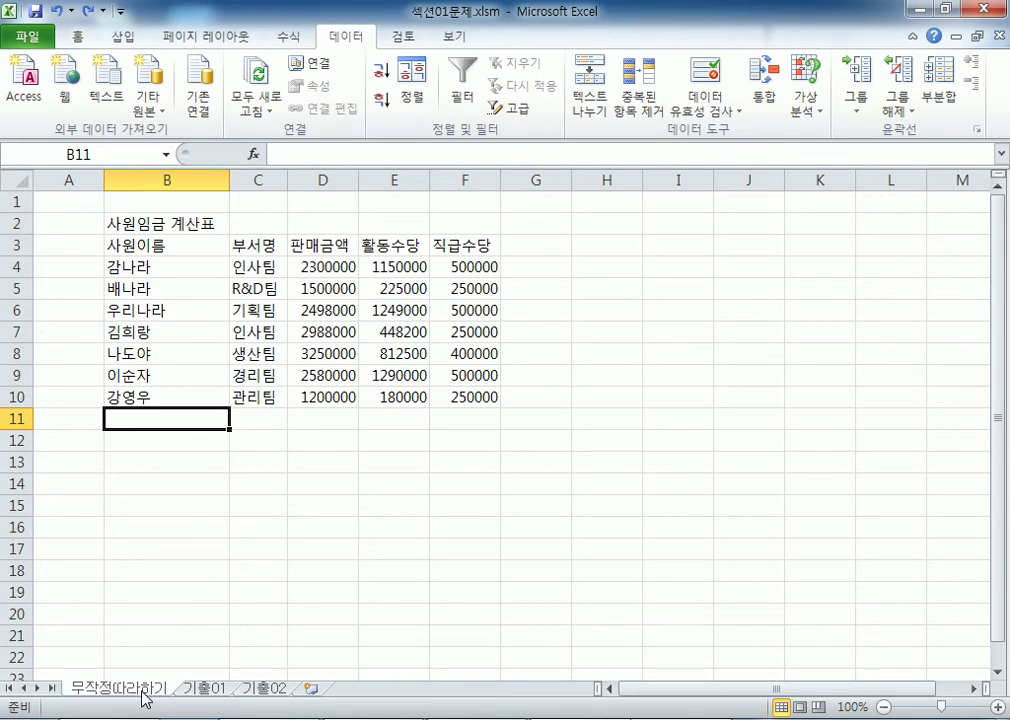
# Step: Show the empty 기출01 sheet and close the 통합 문서2 window from the taskbar
pyautogui.click(198, 689)
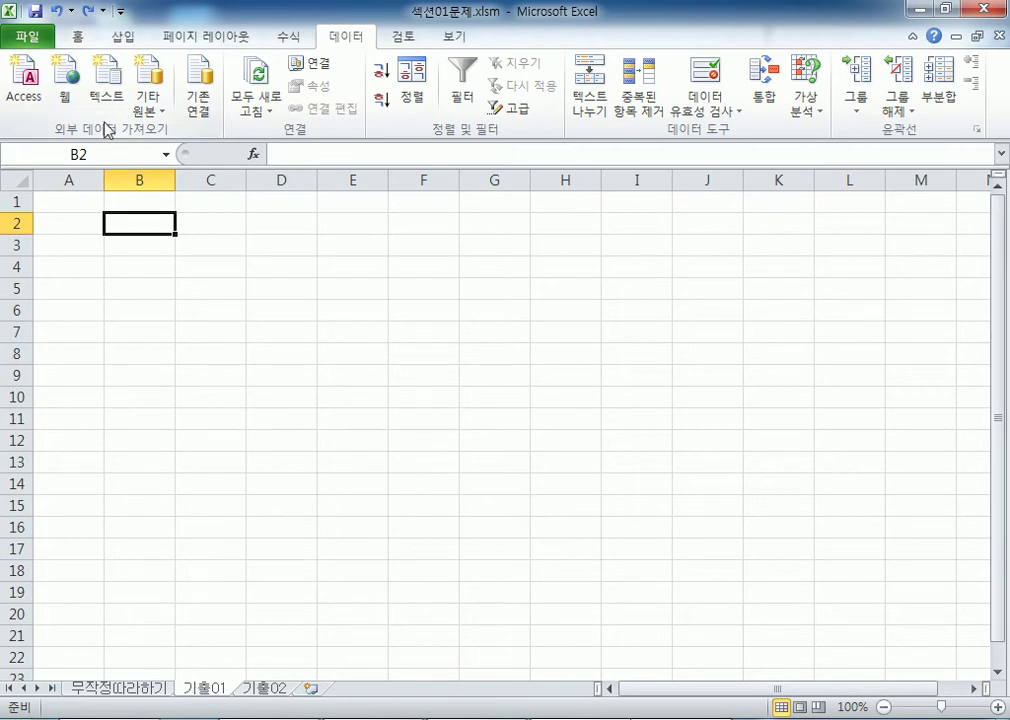
pyautogui.click(58, 222)
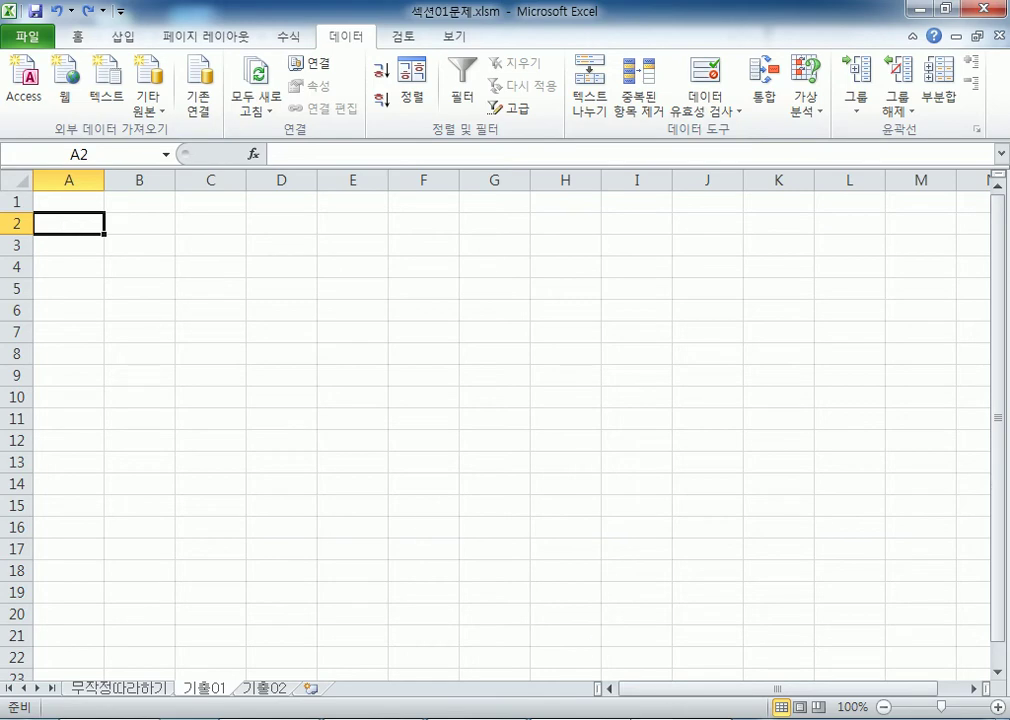
pyautogui.rightClick(595, 719)
pyautogui.click(592, 688)
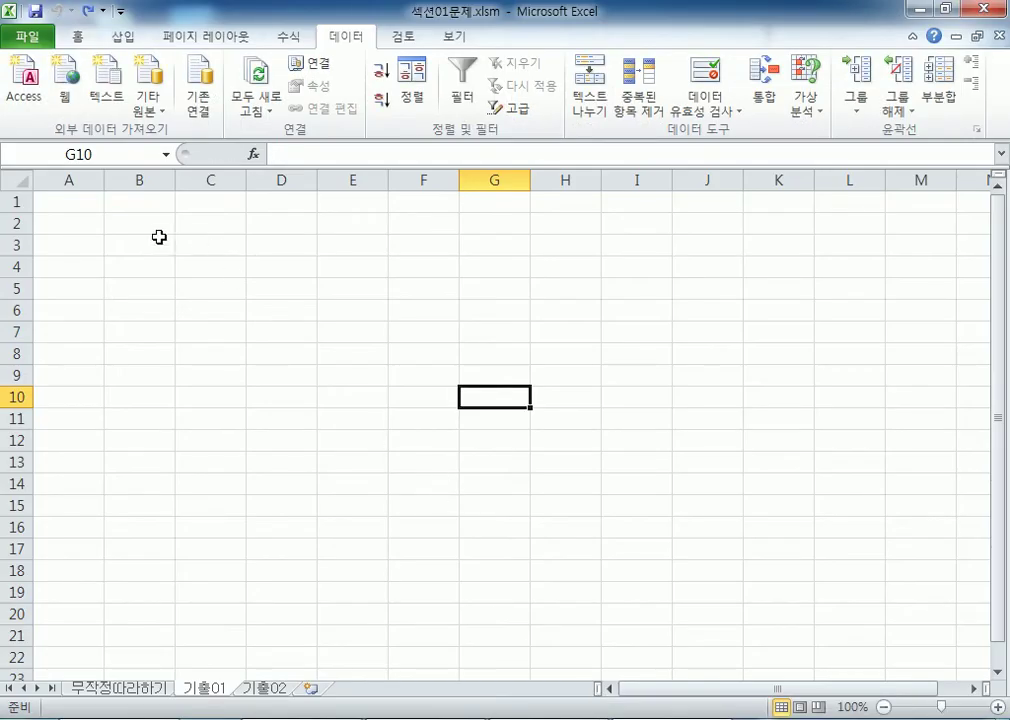
# Step: Start a From Text import at A2, cancel it, and open the Start menu
pyautogui.click(70, 227)
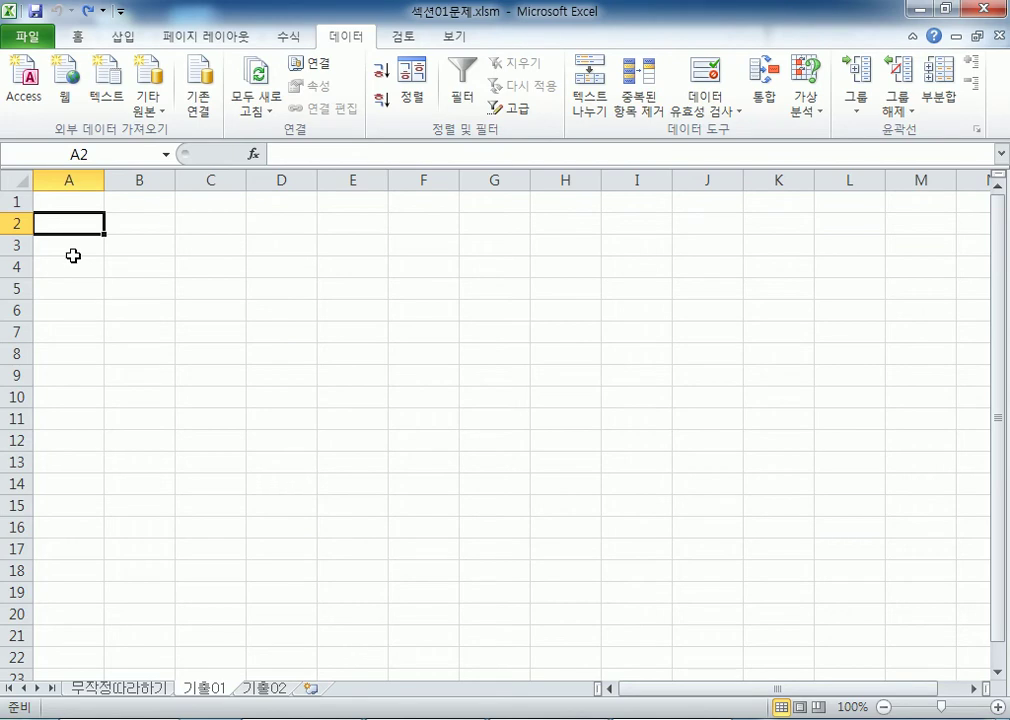
pyautogui.click(101, 116)
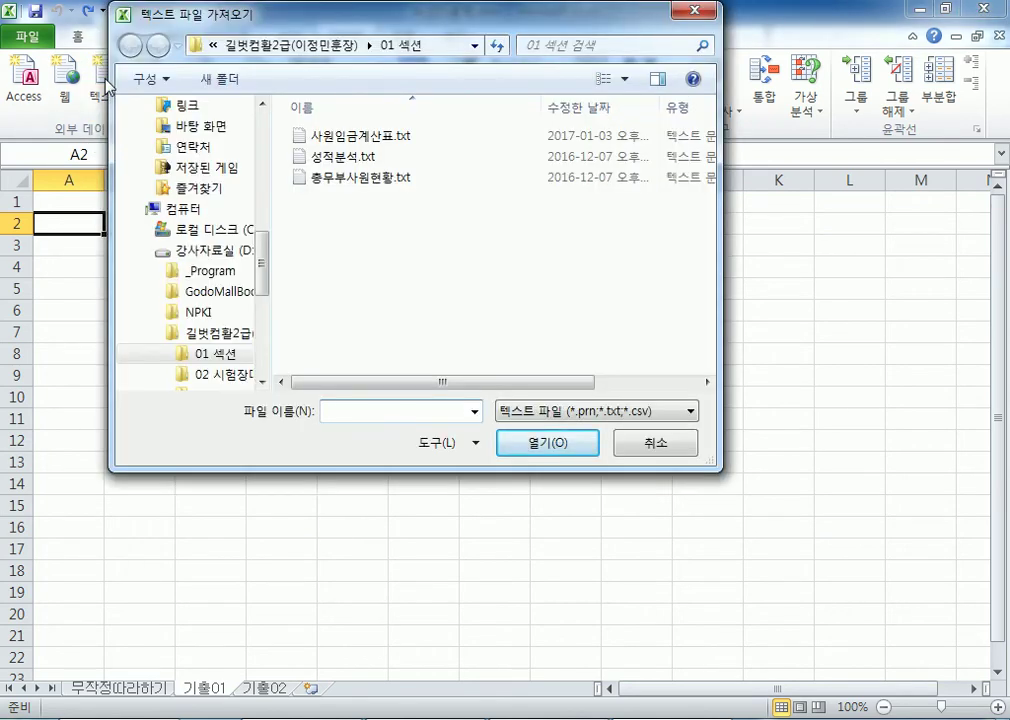
pyautogui.press('Escape')
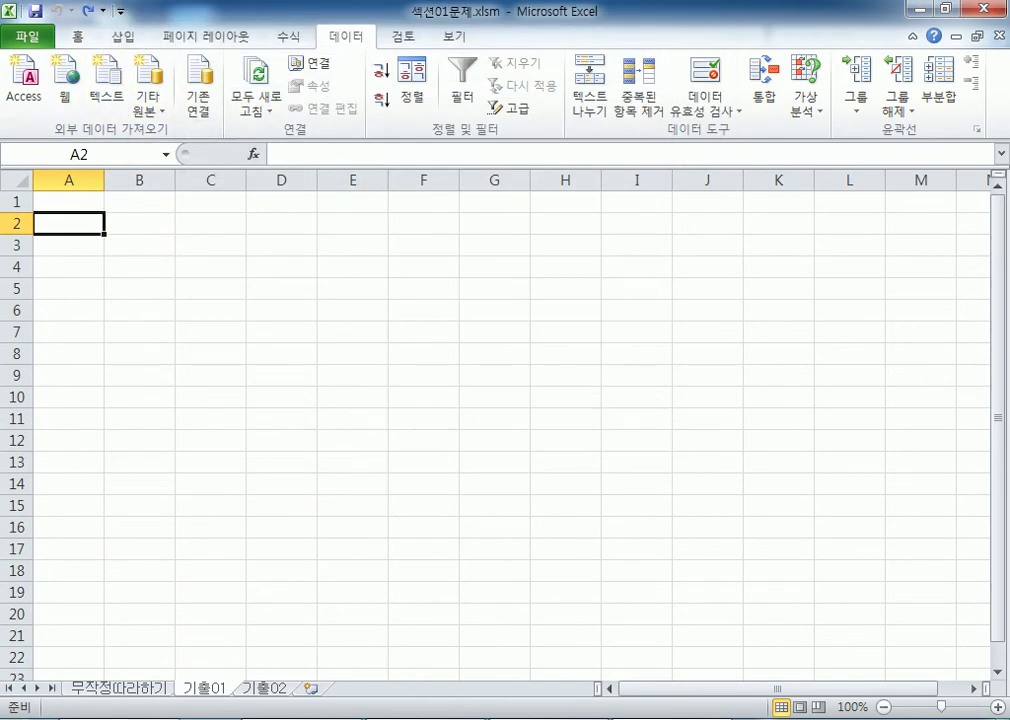
pyautogui.moveTo(128, 719)
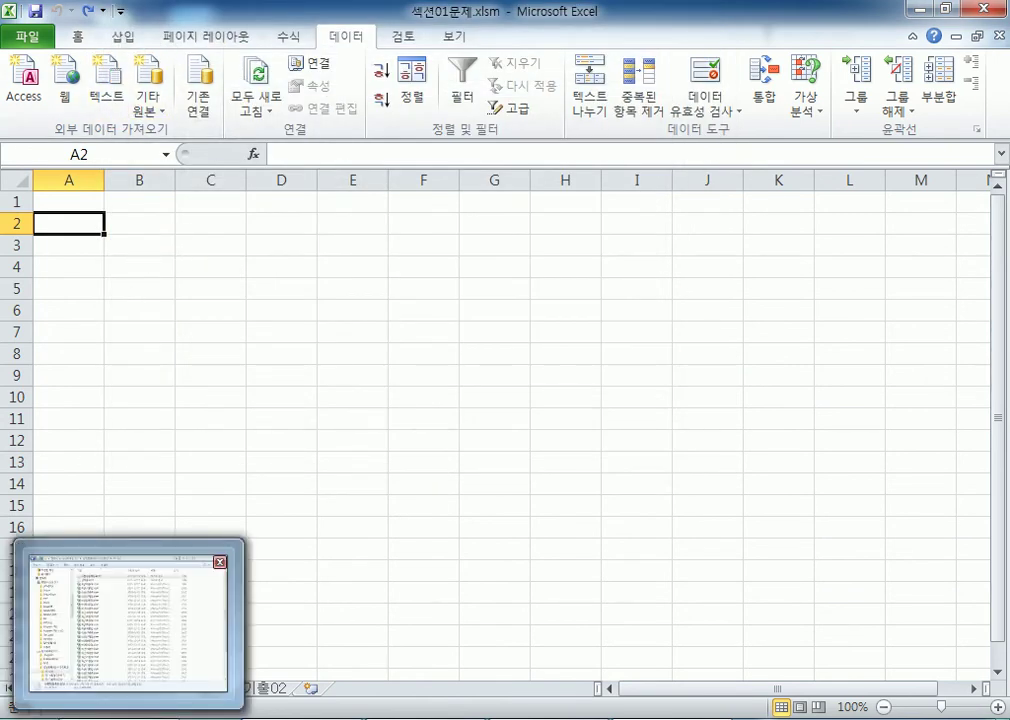
pyautogui.press('super')
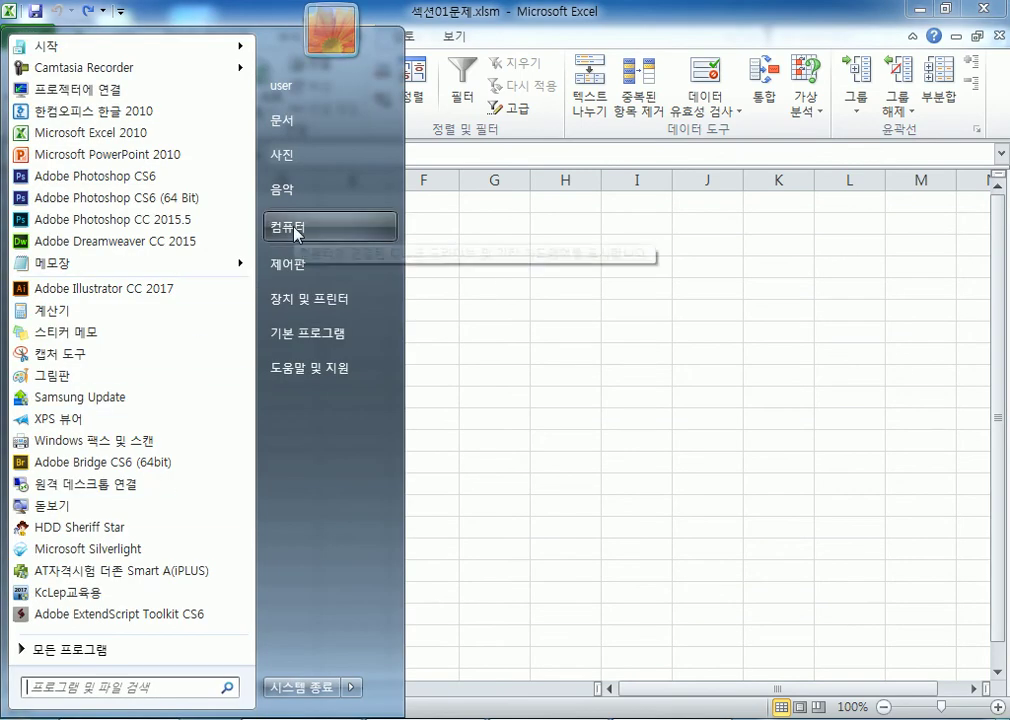
# Step: Browse Computer to drive D:, the course folder, then 01 섹션, selecting 성적분석.txt
pyautogui.click(58, 712)
pyautogui.click(70, 708)
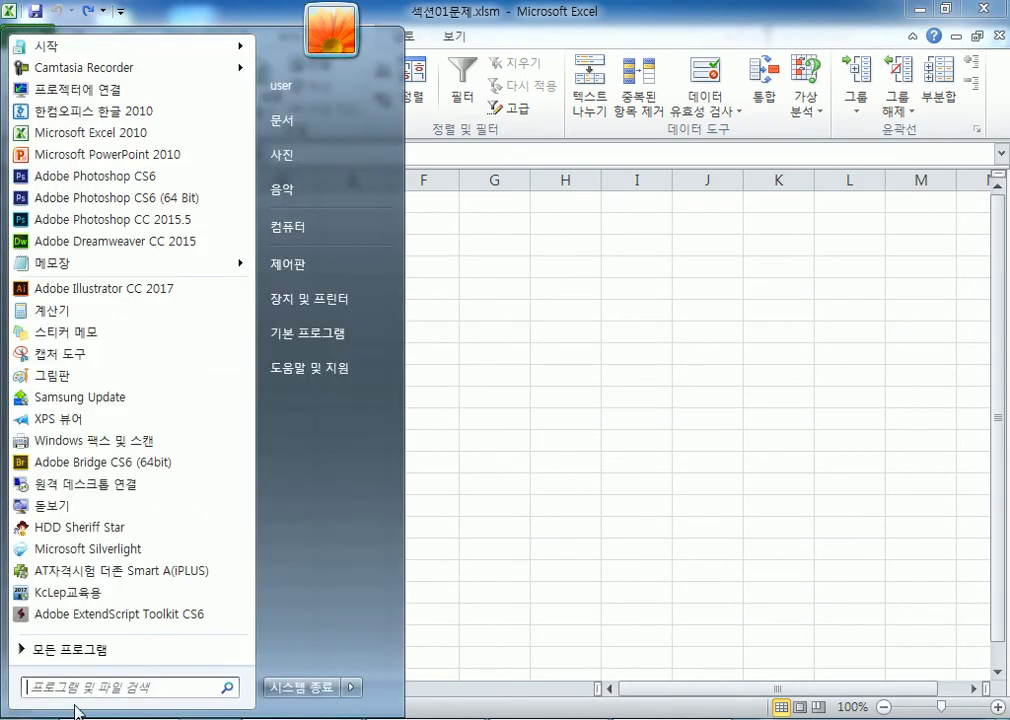
pyautogui.click(320, 240)
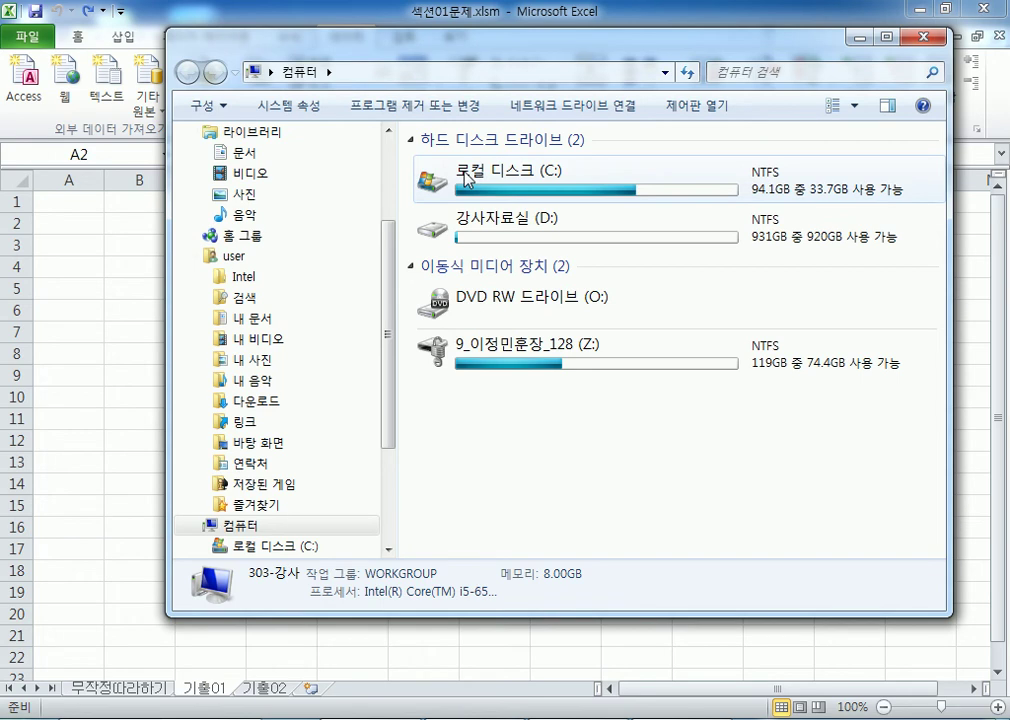
pyautogui.doubleClick(490, 234)
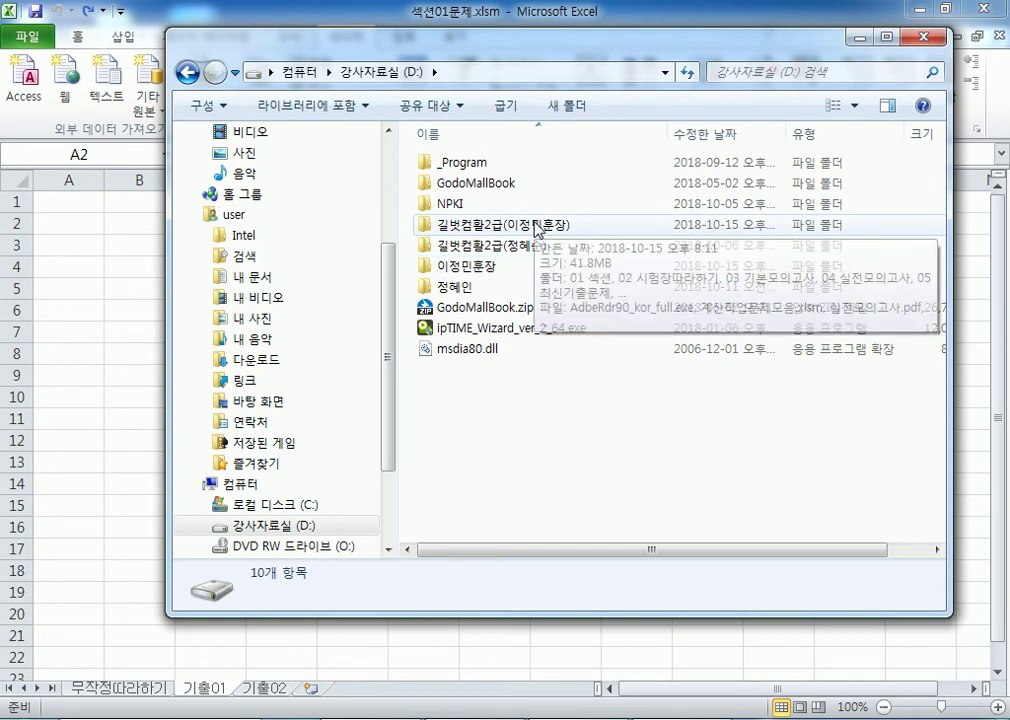
pyautogui.doubleClick(535, 228)
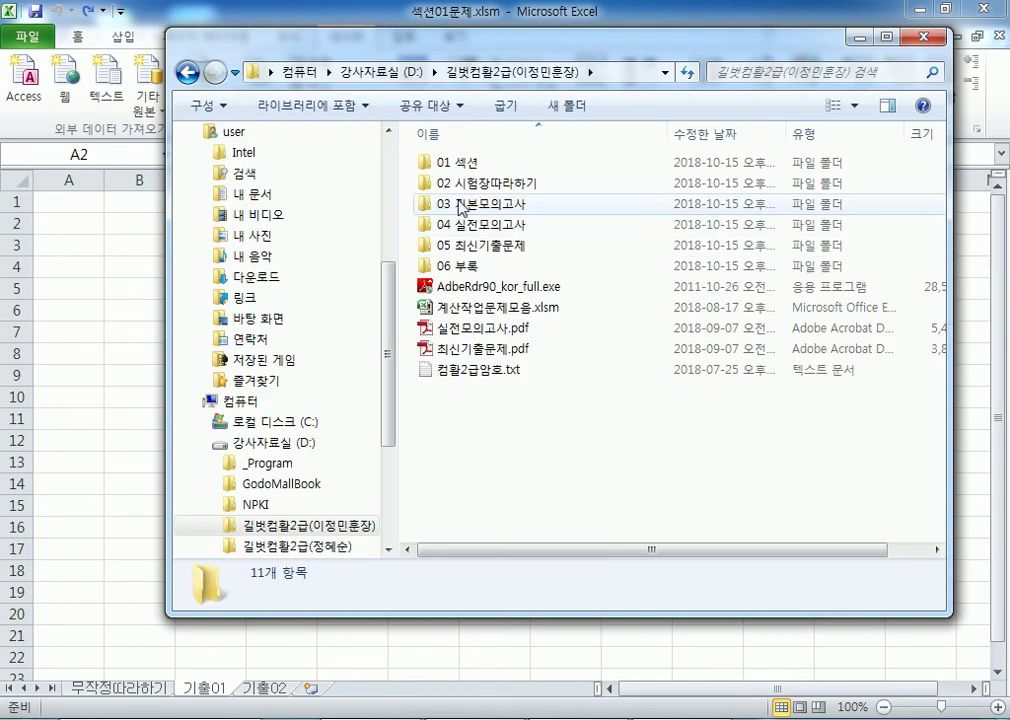
pyautogui.doubleClick(444, 164)
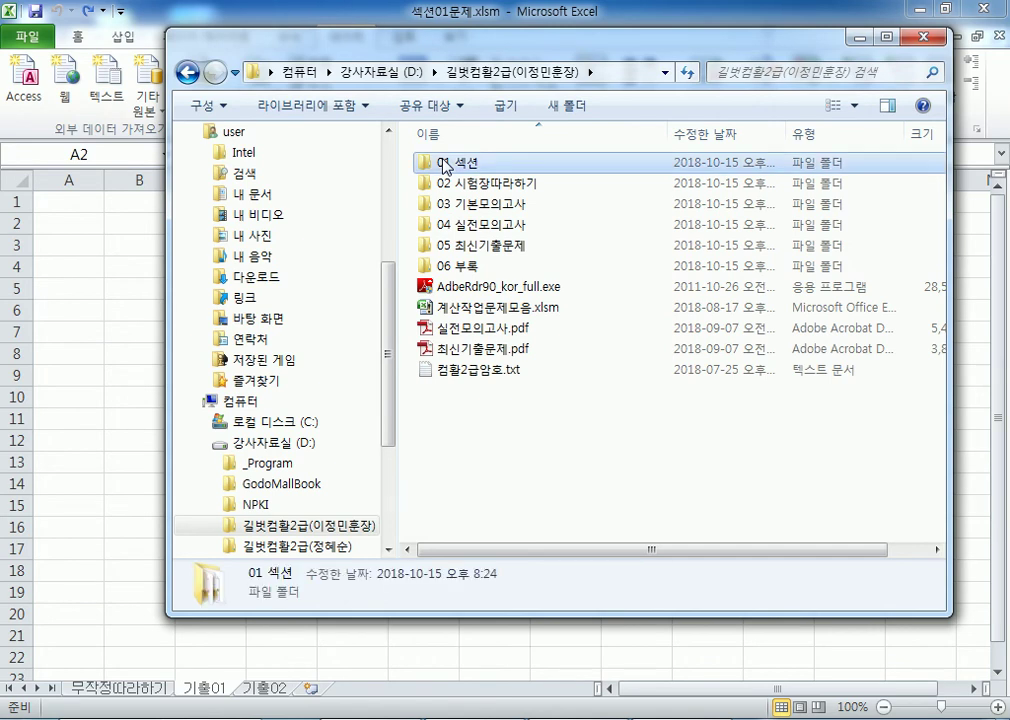
pyautogui.click(461, 185)
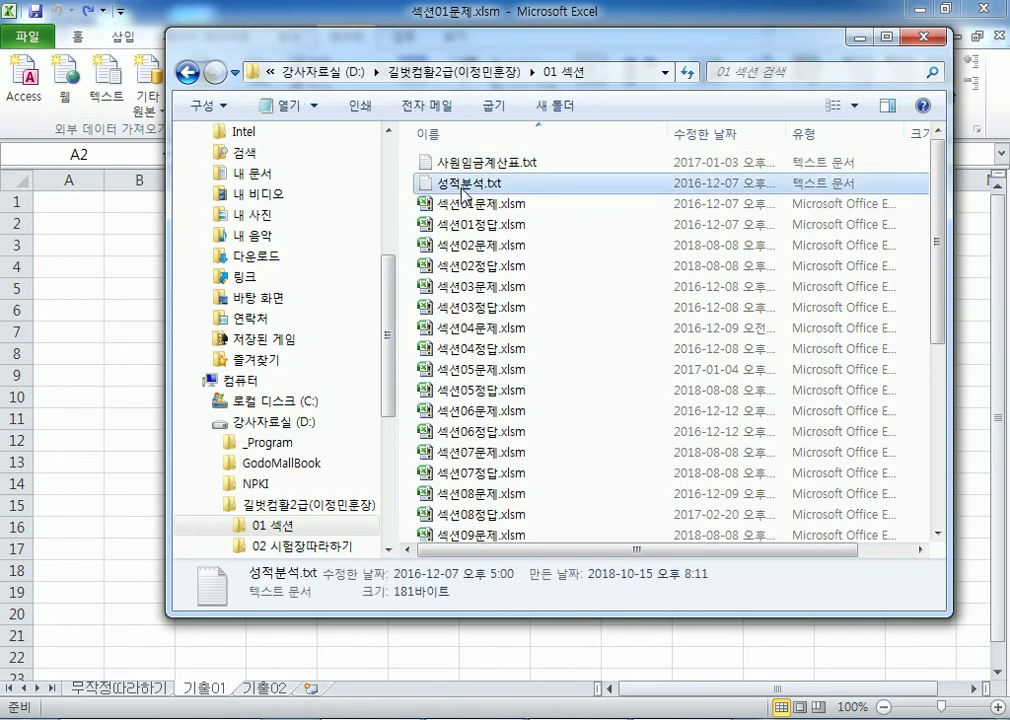
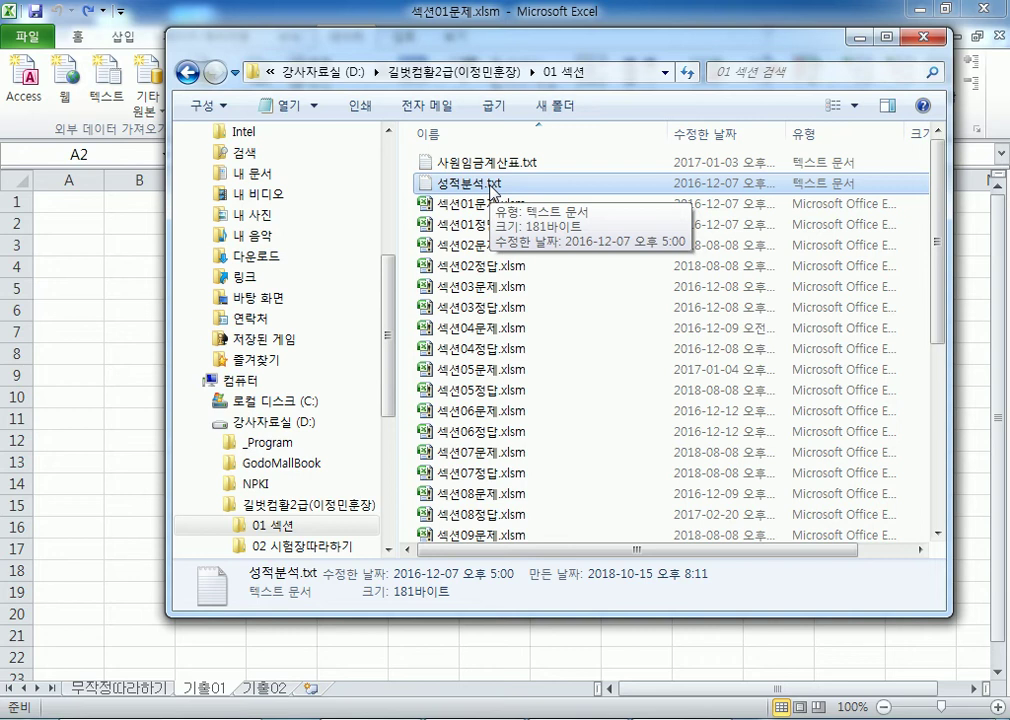
# Step: In Explorer's Folder Options view settings, toggle 'hide extensions for known file types' on and off, then confirm
pyautogui.click(205, 105)
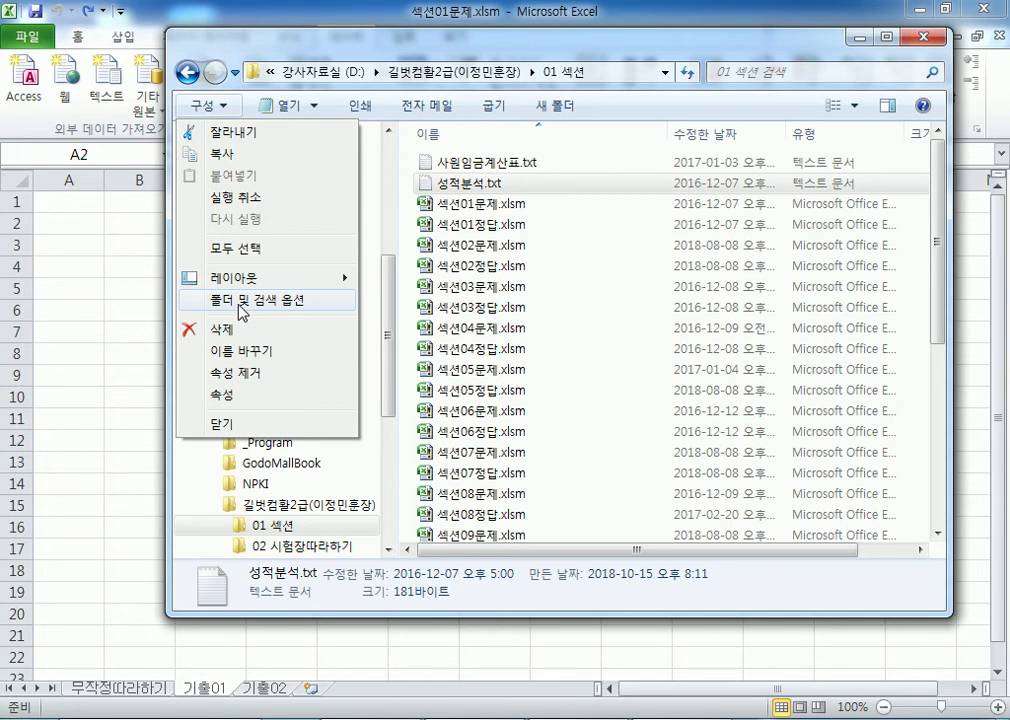
pyautogui.click(240, 302)
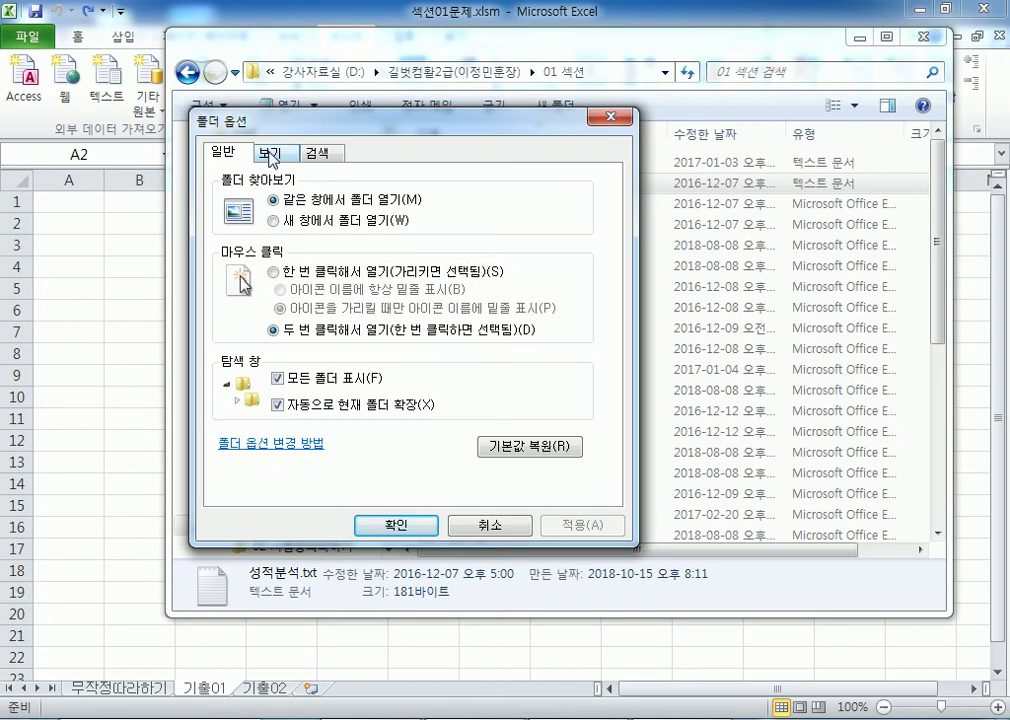
pyautogui.click(270, 156)
pyautogui.click(218, 153)
pyautogui.click(262, 153)
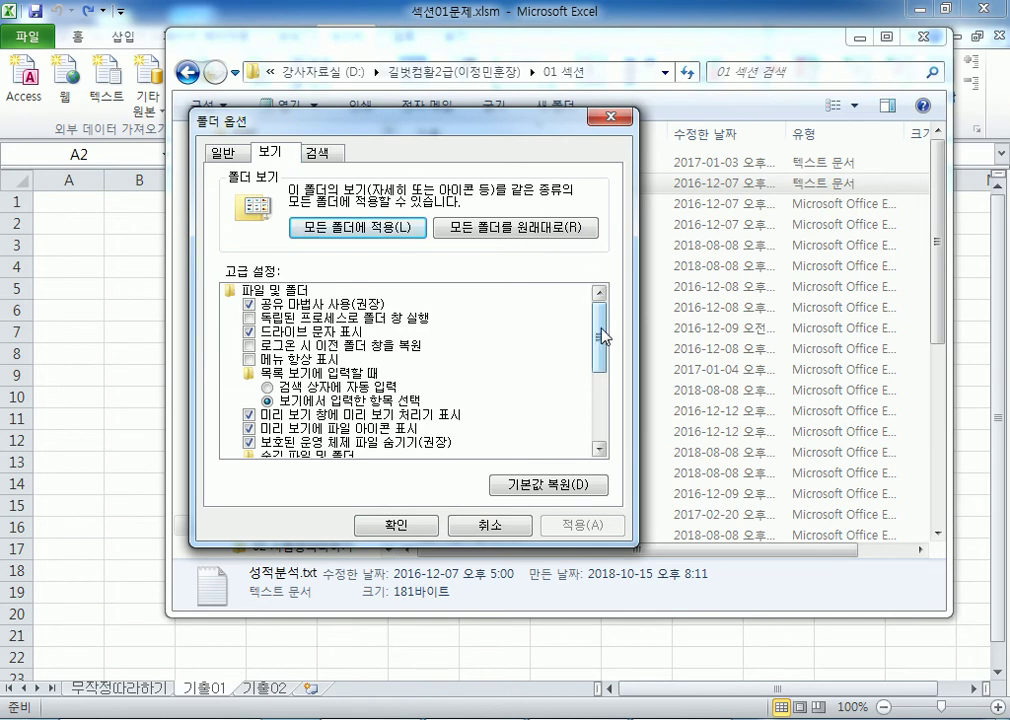
pyautogui.moveTo(601, 337); pyautogui.dragTo(601, 386)
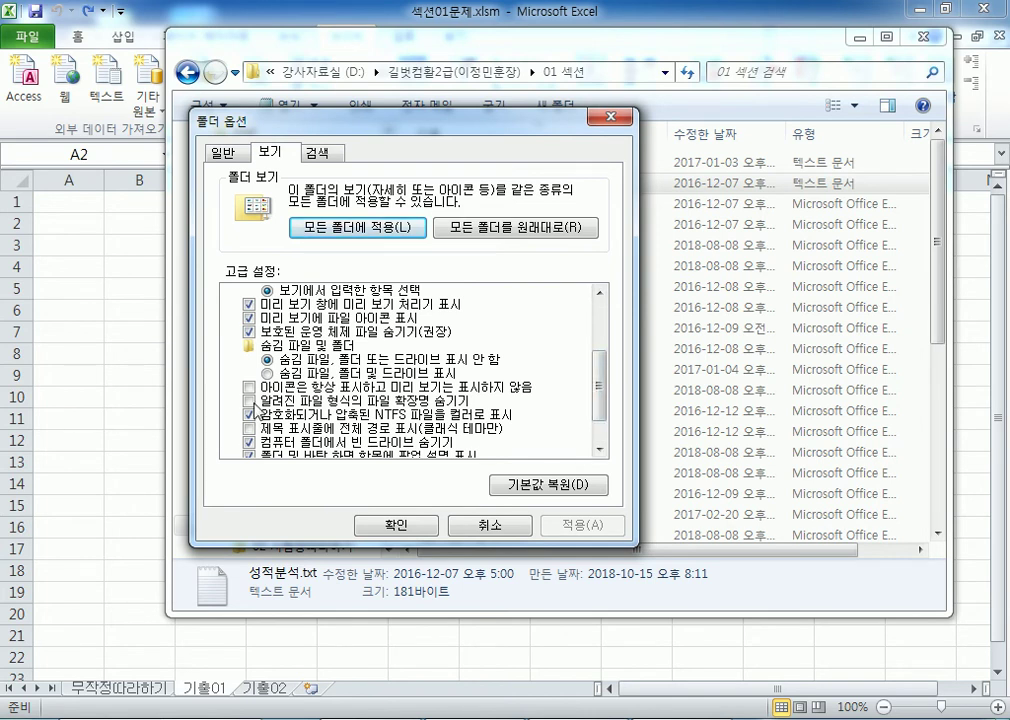
pyautogui.click(252, 400)
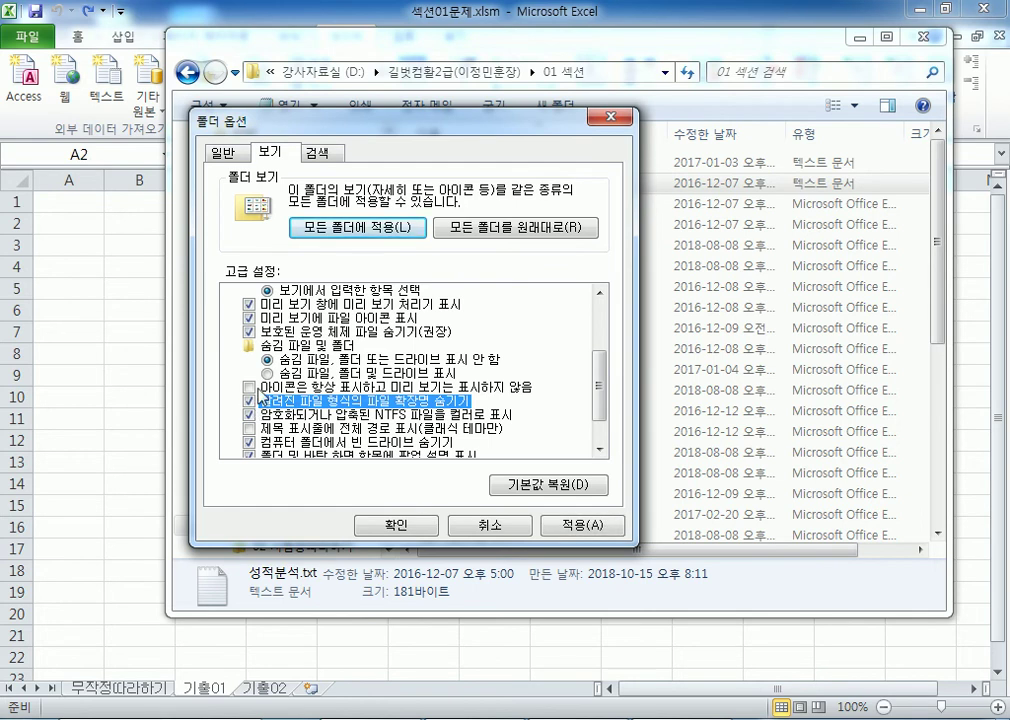
pyautogui.click(252, 400)
pyautogui.click(404, 527)
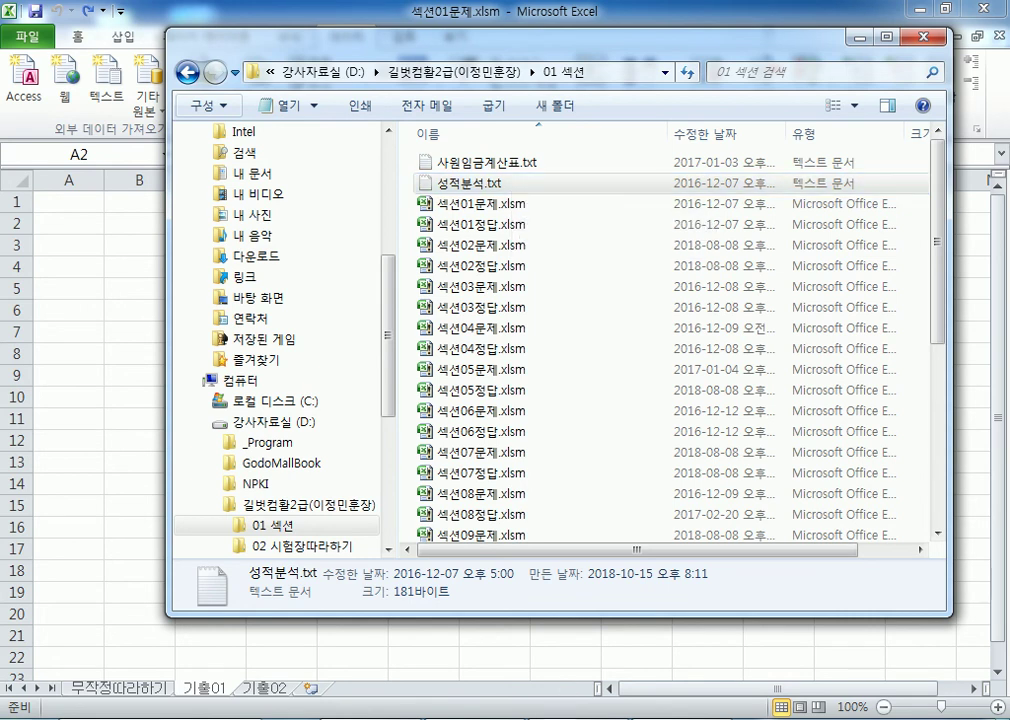
# Step: Write the note '성적분석.txt (확장자가 보인다)' in Notepad
pyautogui.hotkey('alt', 'Tab')
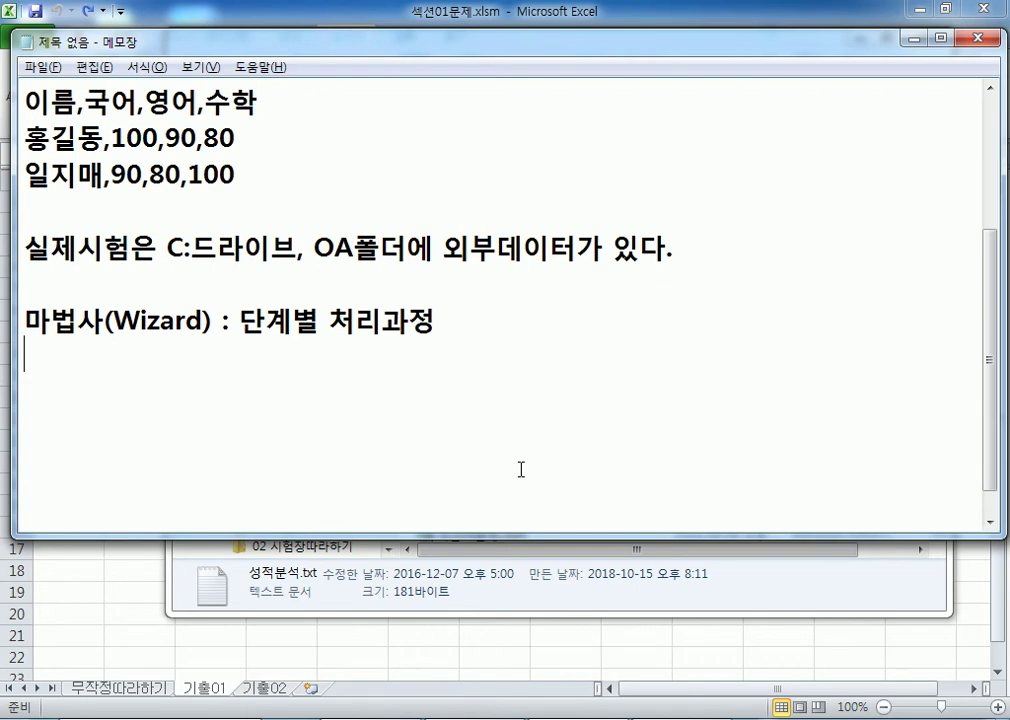
pyautogui.write('성적분서ㄱ.')
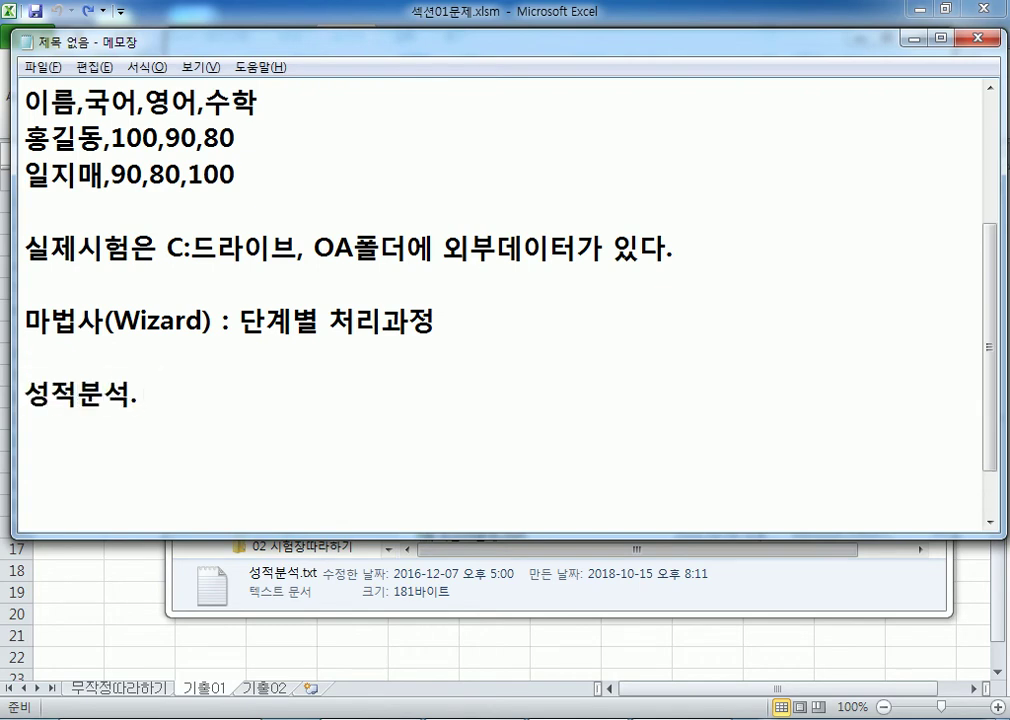
pyautogui.write('ㅆ')
pyautogui.press('BackSpace')
pyautogui.press('Hangul')
pyautogui.write('txt (')
pyautogui.press('Hangul')
pyautogui.write('확자ㅇ자가 보인ㄷㅏ)')
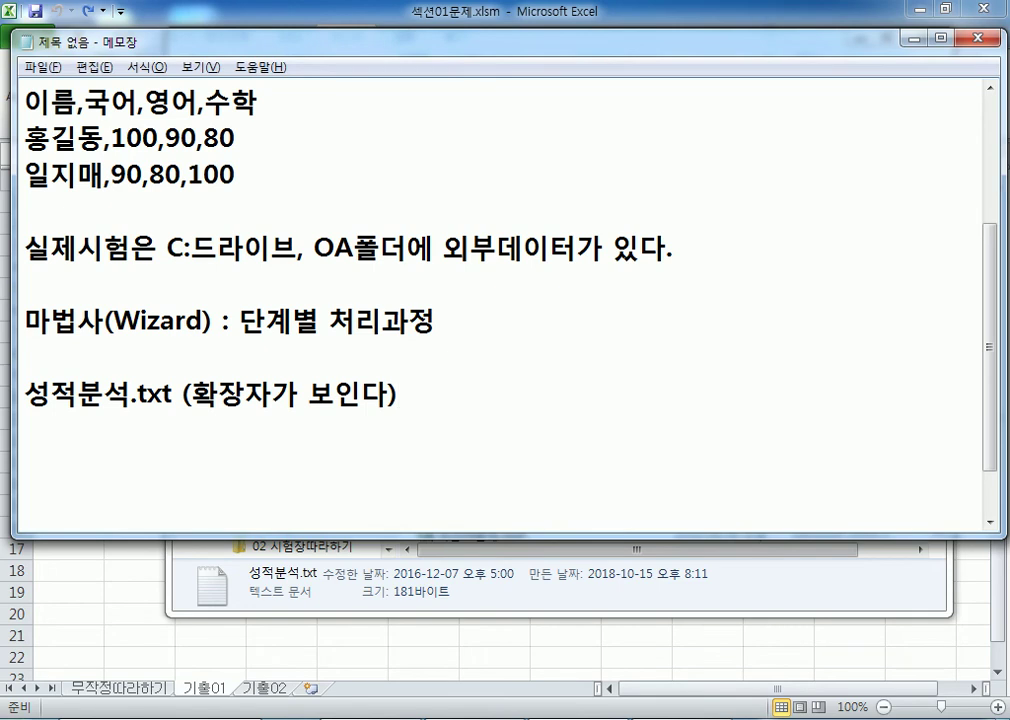
# Step: Add a new note line '시작 > 제어판 >' and bring up the Start menu
pyautogui.press('Return')
pyautogui.write('시작 > 제어판 ?')
pyautogui.press('BackSpace')
pyautogui.write('>')
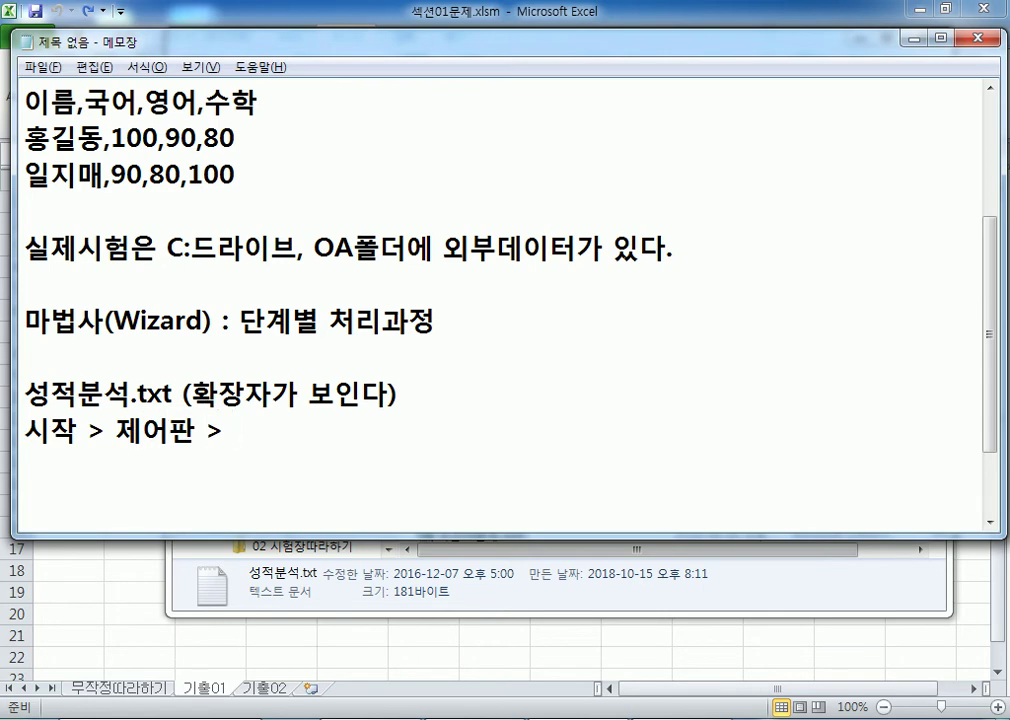
pyautogui.press('super')
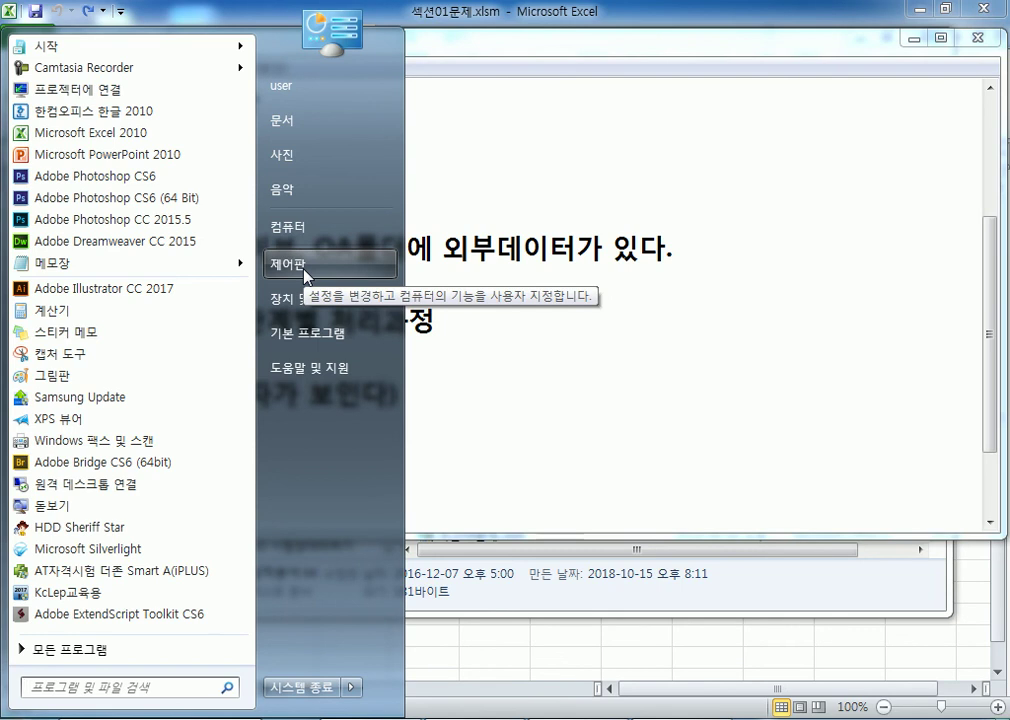
# Step: Open Control Panel's 모양 및 개인 설정 page and extend the note path with '모양 및 개인설정 > 폴더 옵션'
pyautogui.click(305, 272)
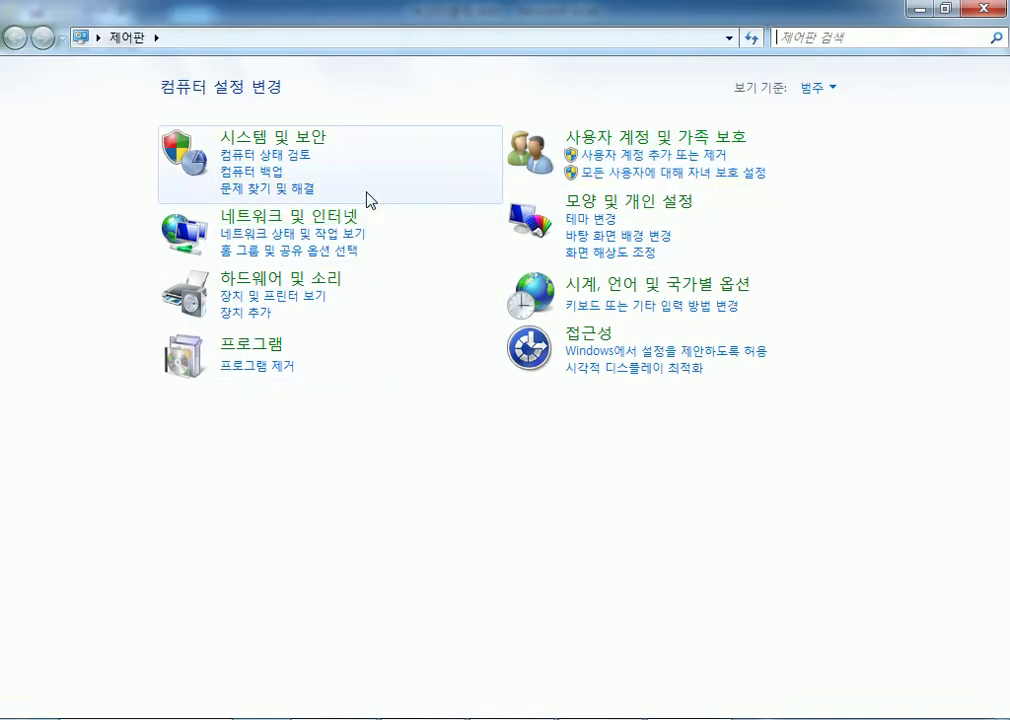
pyautogui.click(629, 210)
pyautogui.hotkey('alt', 'Tab')
pyautogui.write('모야')
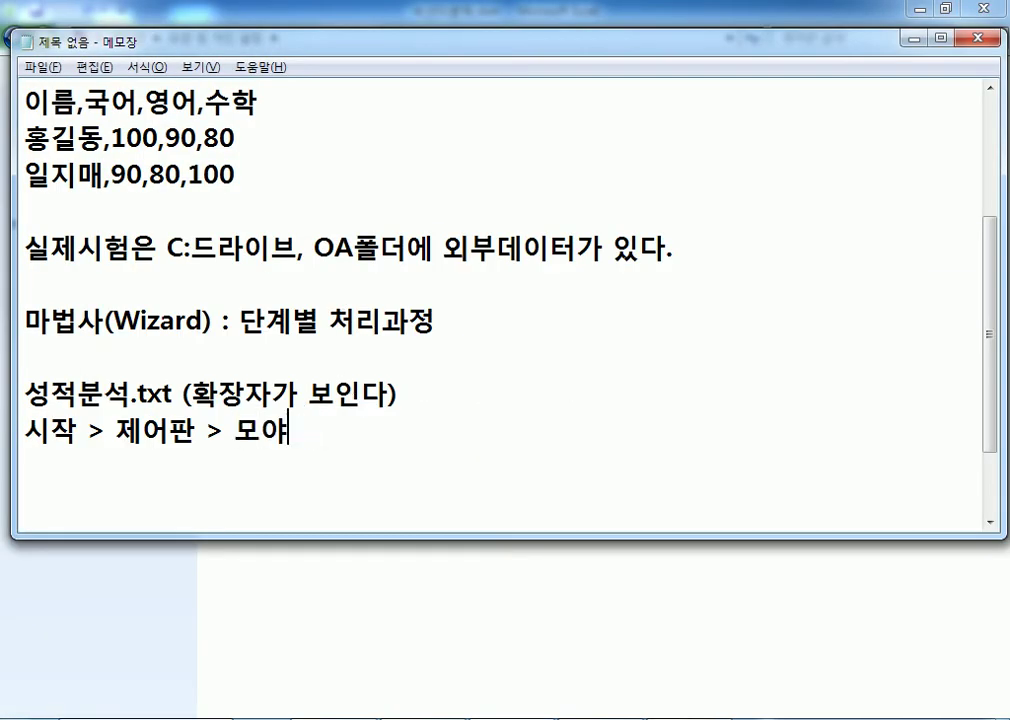
pyautogui.write('ㅇ 및 개인서')
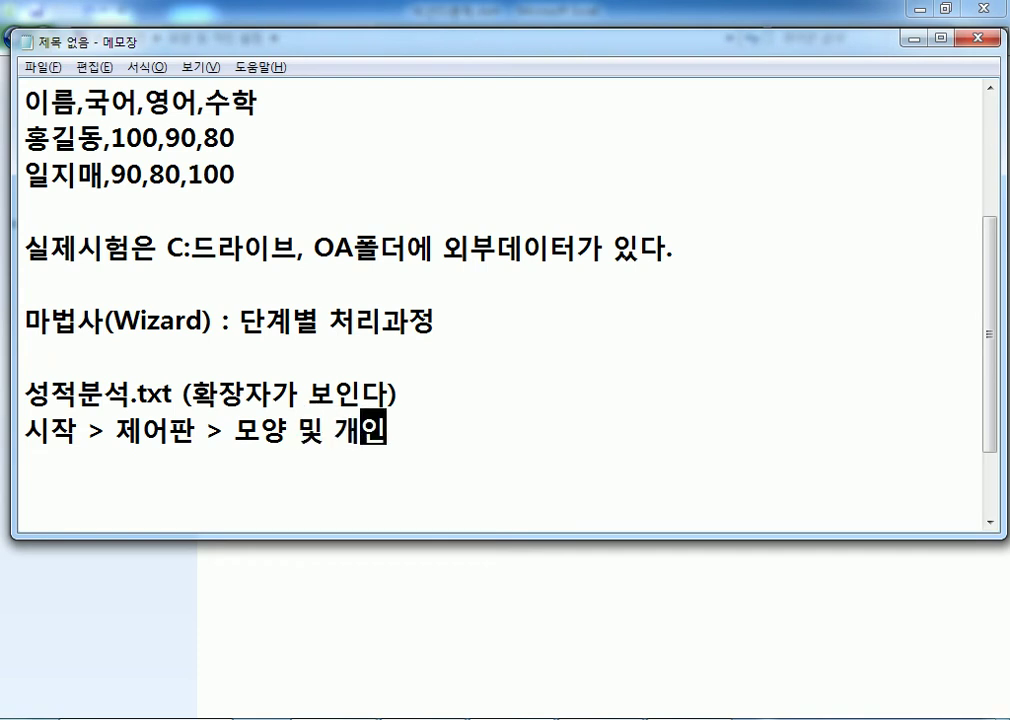
pyautogui.write('ㄹ정 > 폴더')
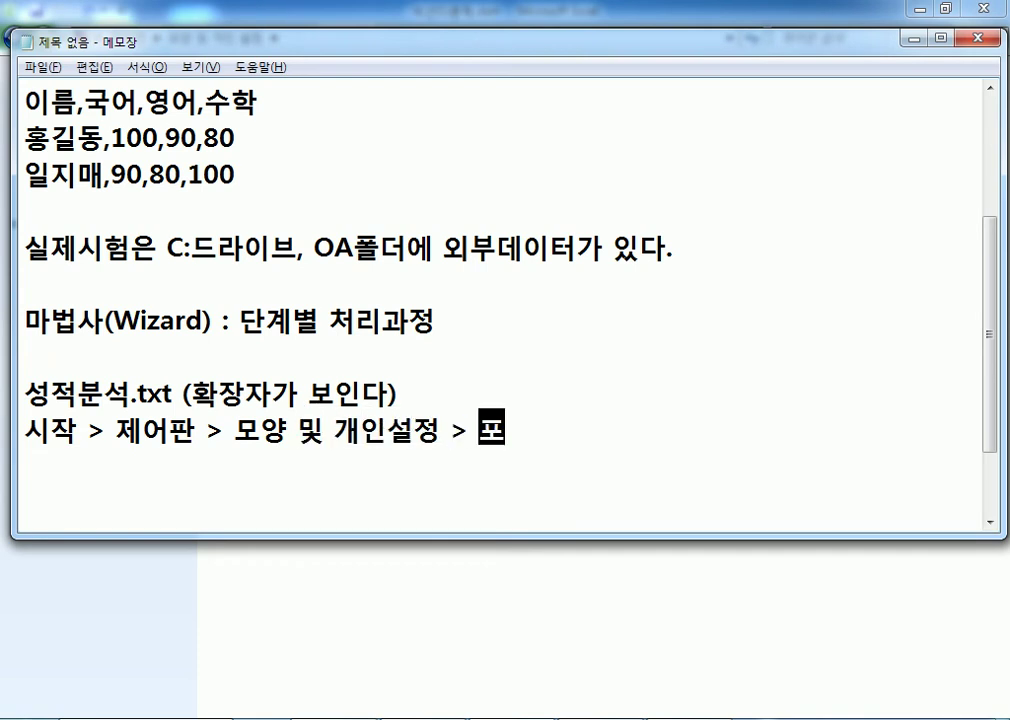
pyautogui.write(' 옵션')
pyautogui.press('Return')
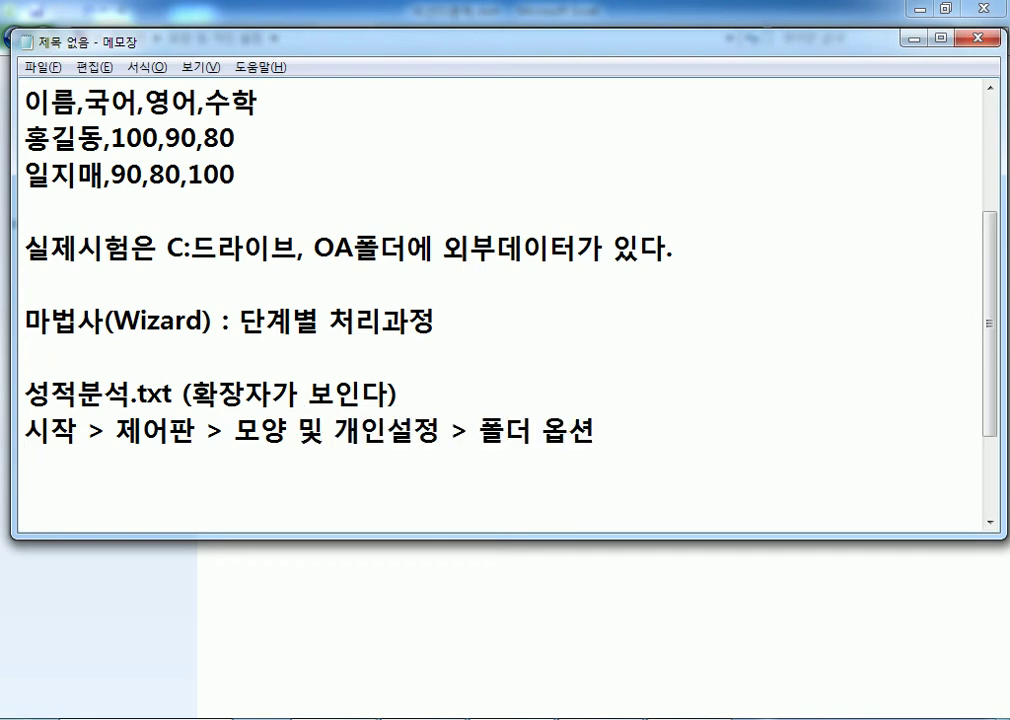
pyautogui.hotkey('alt', 'Tab')
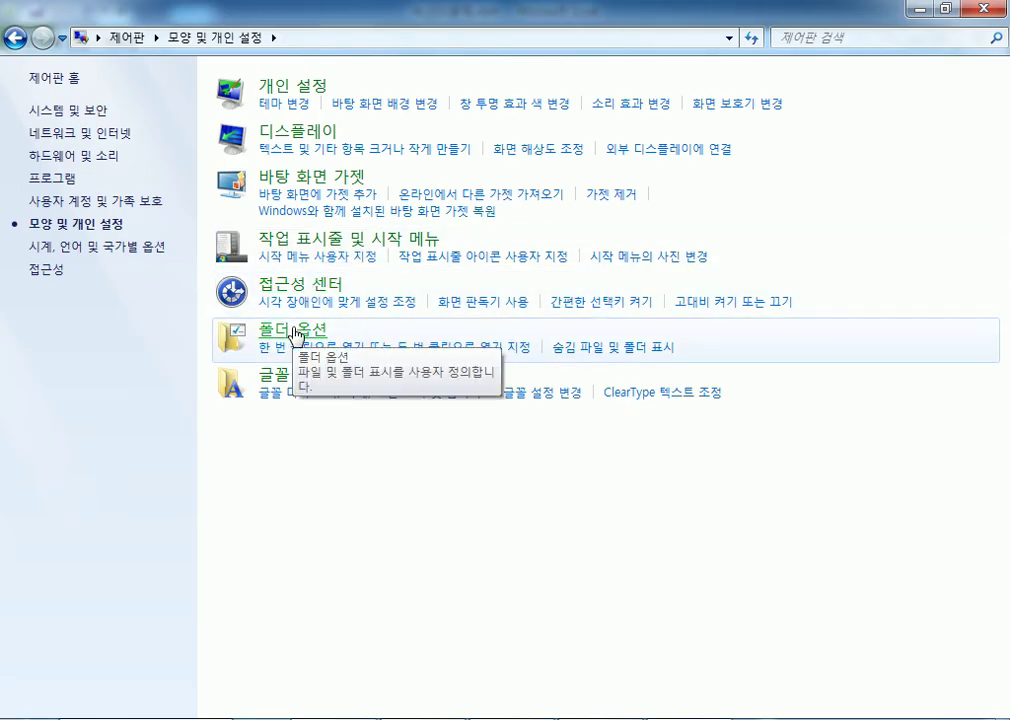
pyautogui.hotkey('alt', 'Tab')
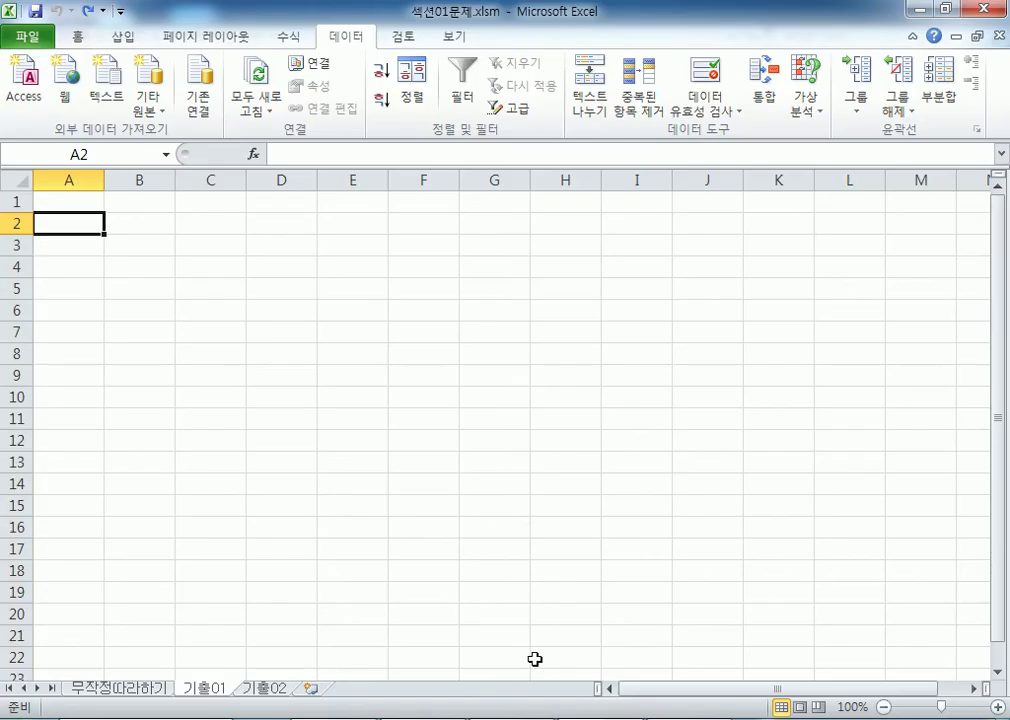
# Step: Open Excel's File Open dialog and cancel it
pyautogui.click(20, 38)
pyautogui.click(66, 128)
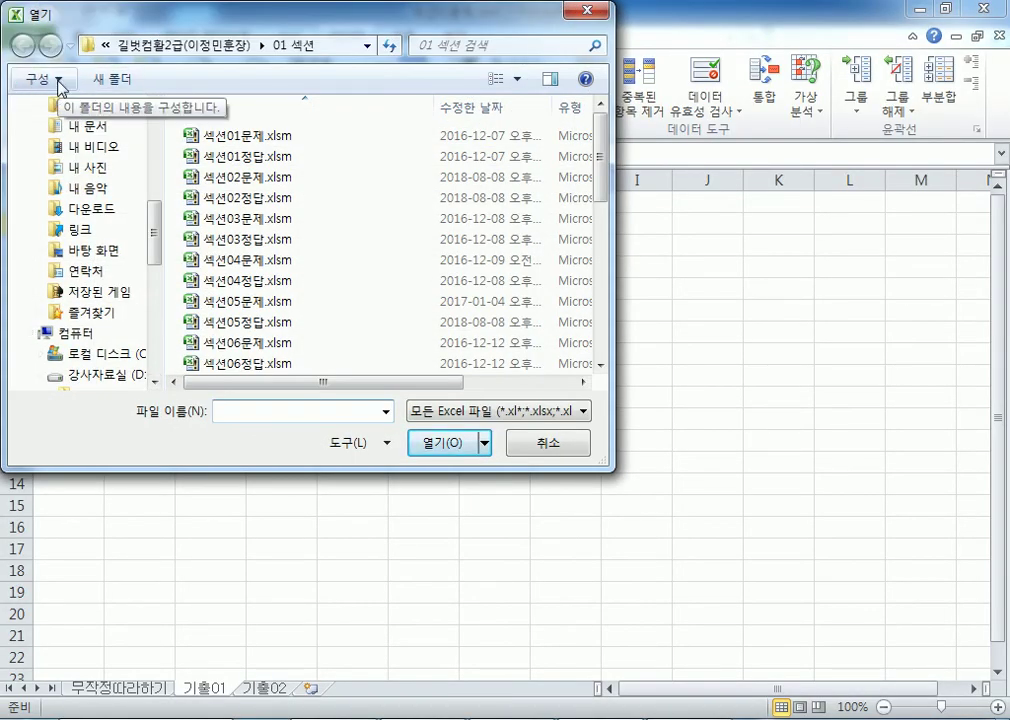
pyautogui.press('Escape')
# Step: Check Explorer's Organize menu, then open Folder Options from Control Panel's 모양 및 개인 설정 page
pyautogui.hotkey('alt', 'Tab')
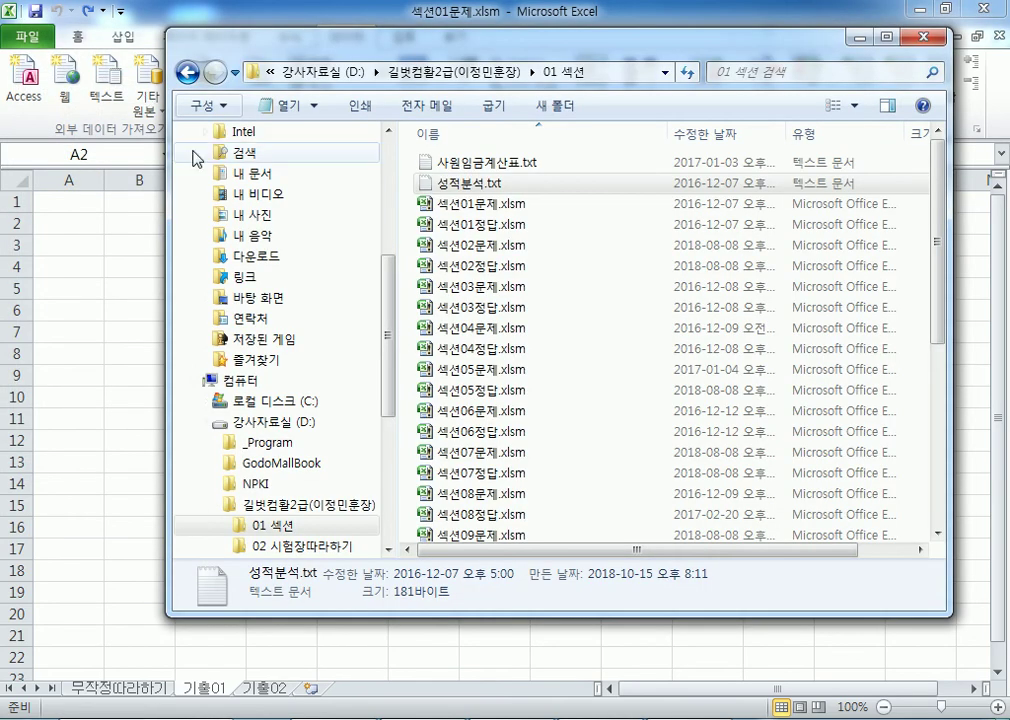
pyautogui.click(218, 108)
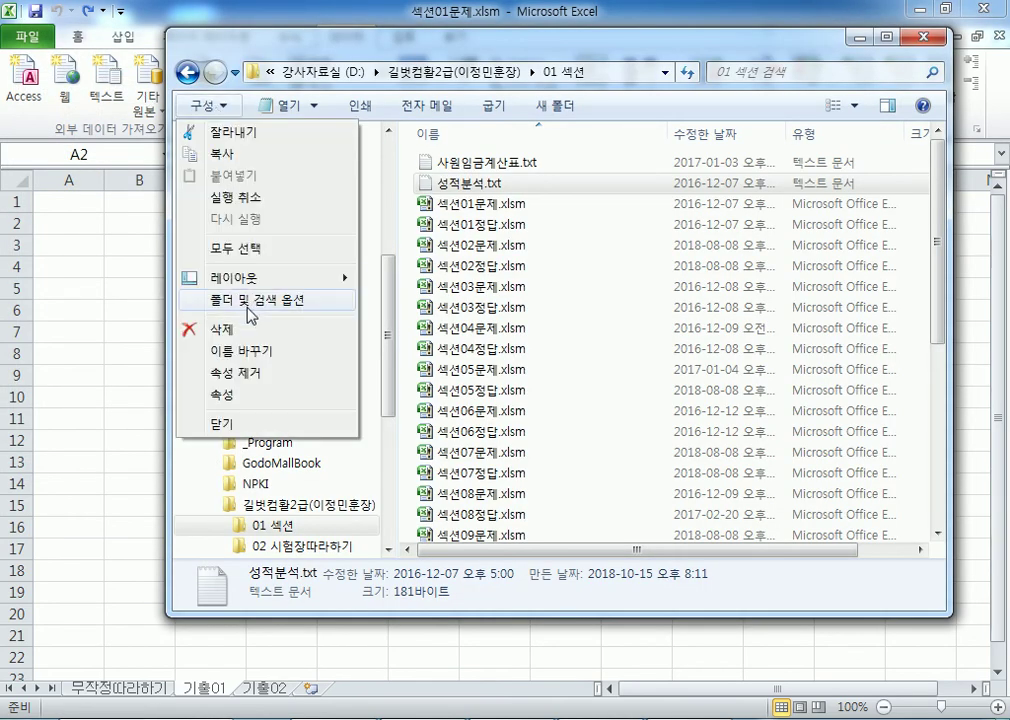
pyautogui.press('Escape')
pyautogui.hotkey('alt', 'Tab')
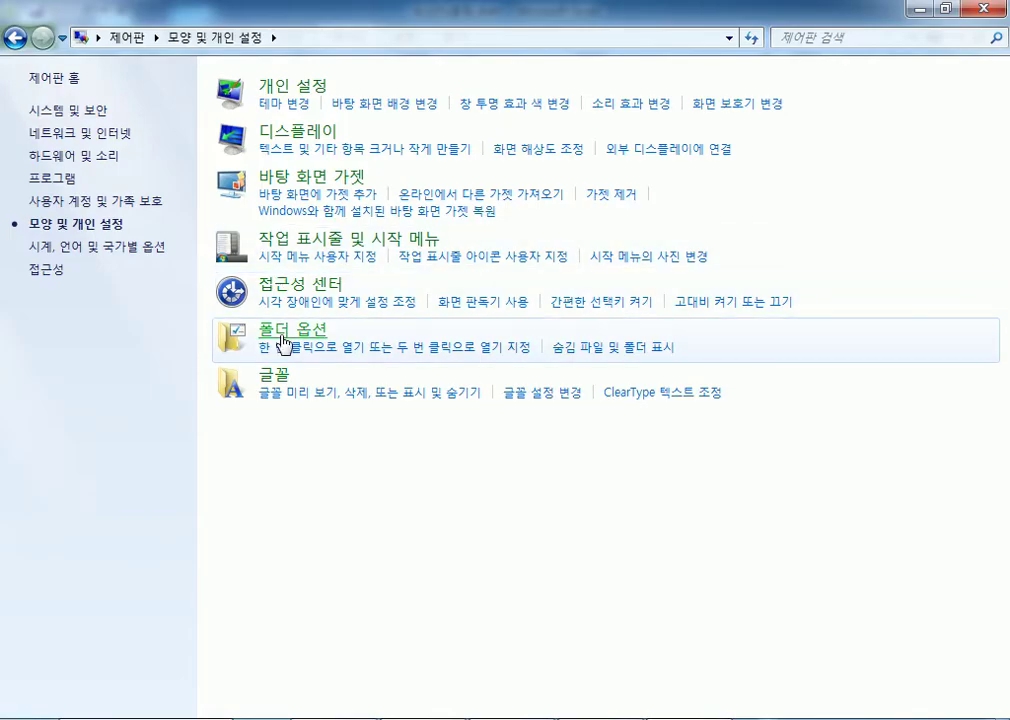
pyautogui.click(286, 336)
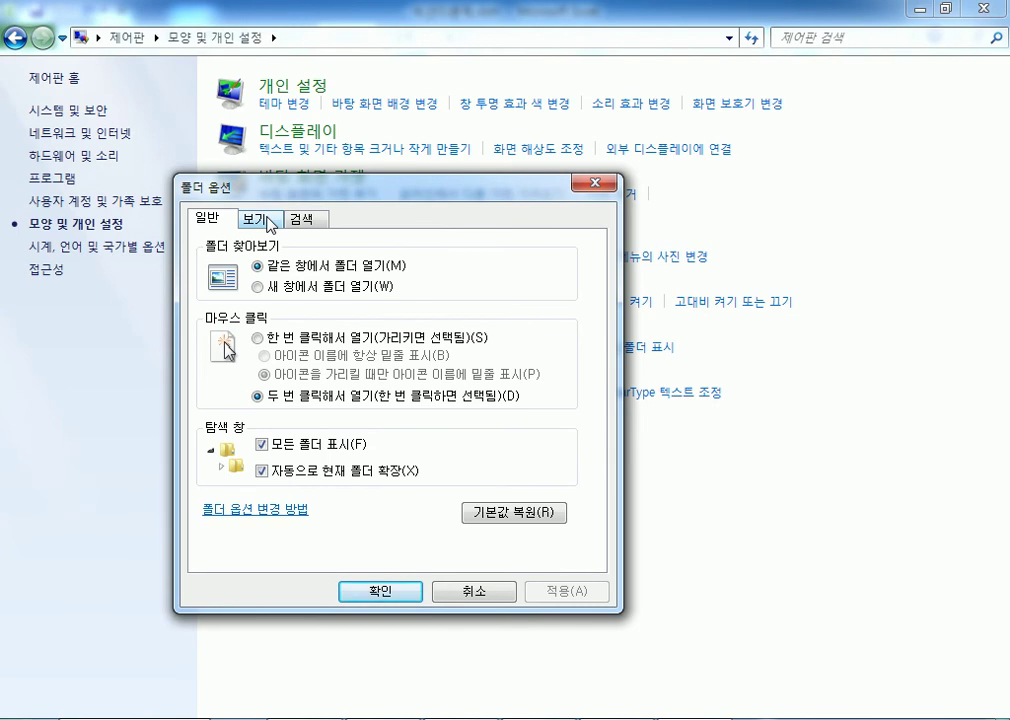
# Step: Show Folder Options' view settings and add '> 복기 탭 >' to the note path
pyautogui.click(266, 221)
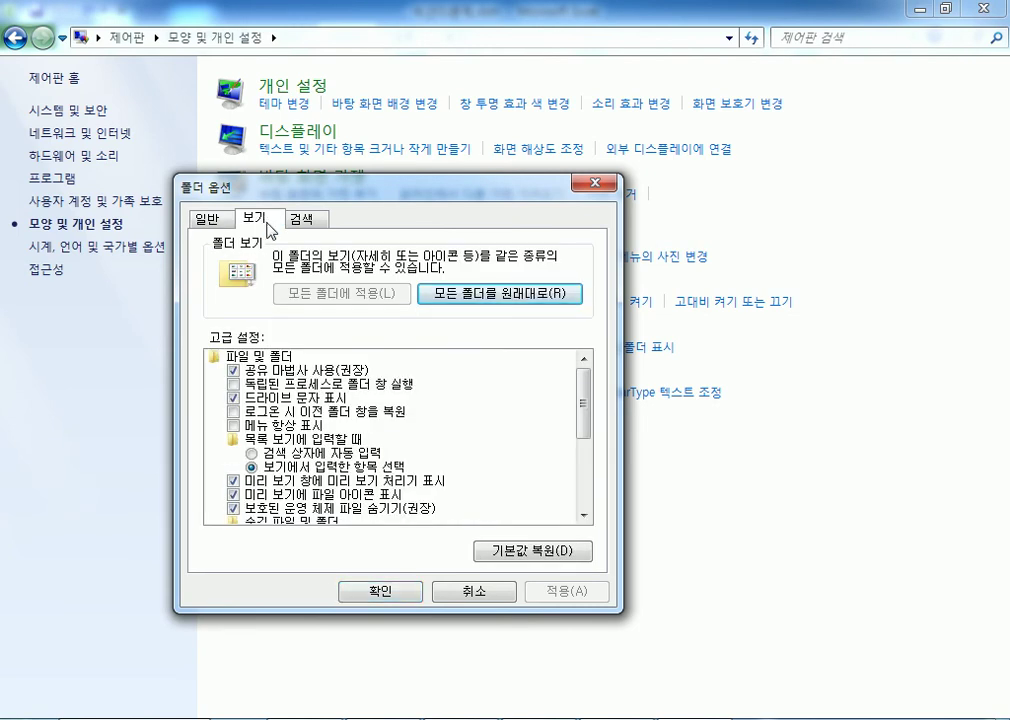
pyautogui.hotkey('alt', 'Tab')
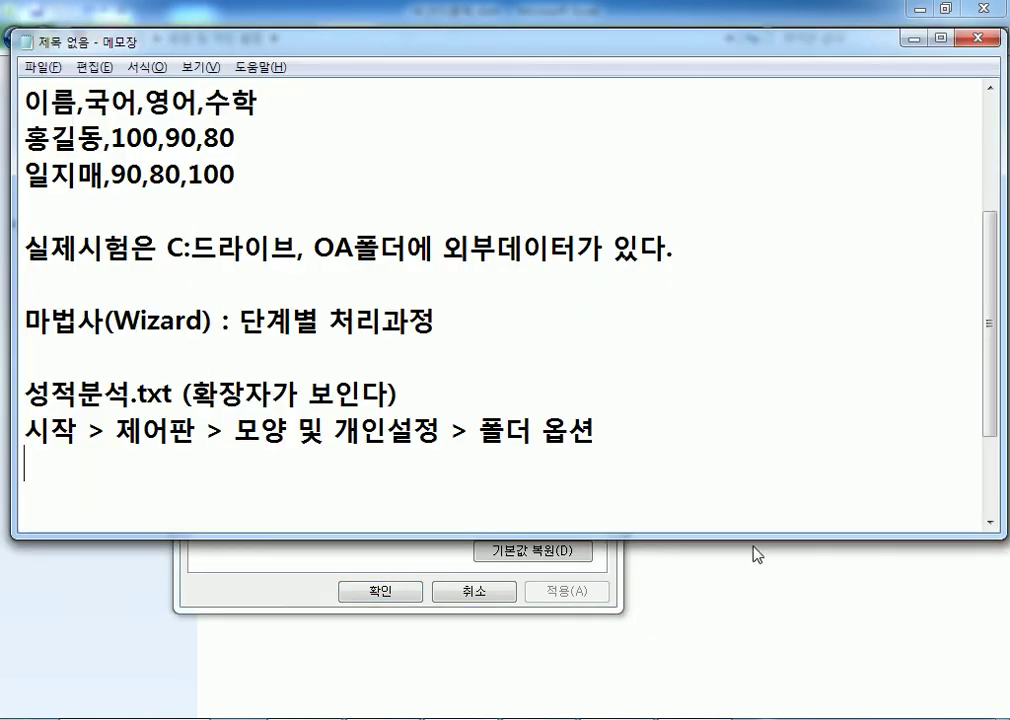
pyautogui.write('> 복기 탭 >')
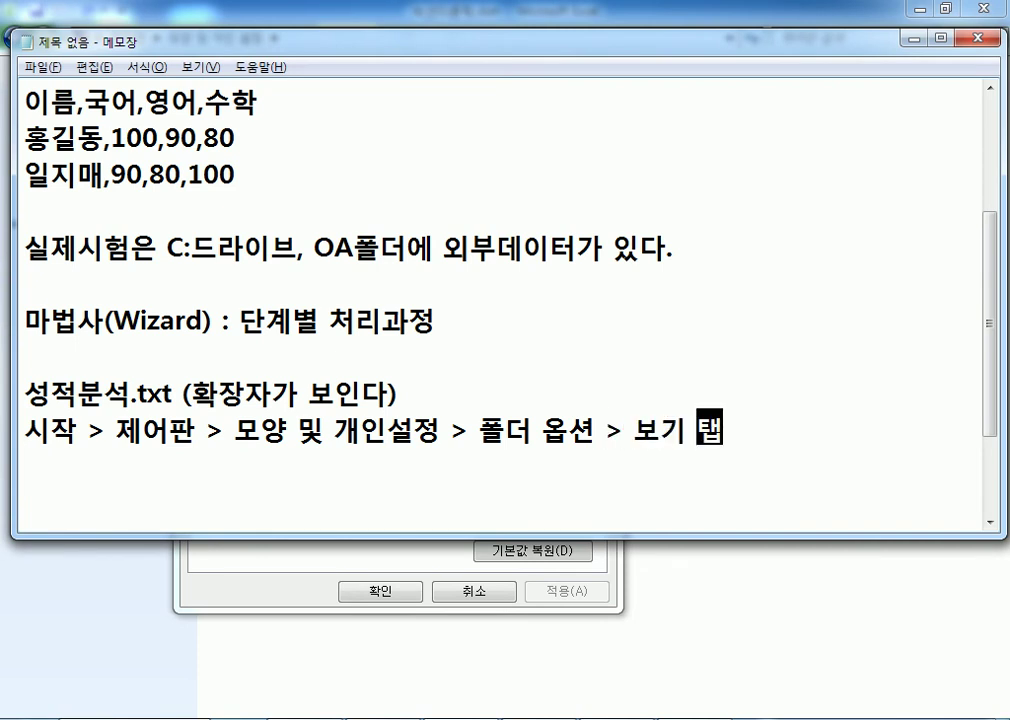
pyautogui.hotkey('alt', 'Tab')
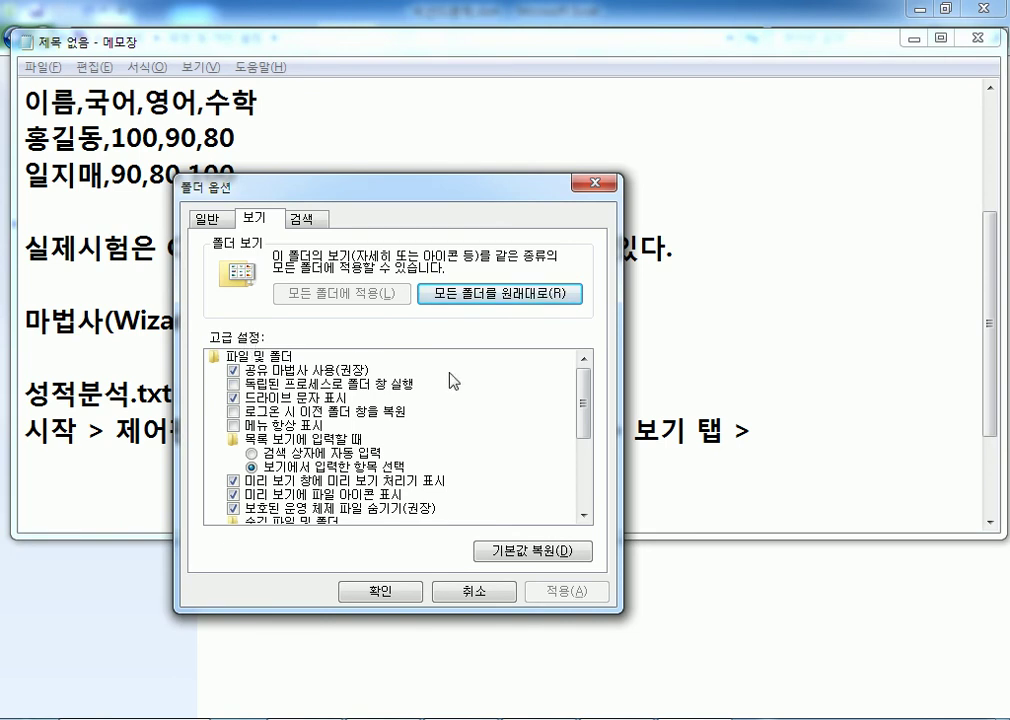
pyautogui.hotkey('alt', 'Tab')
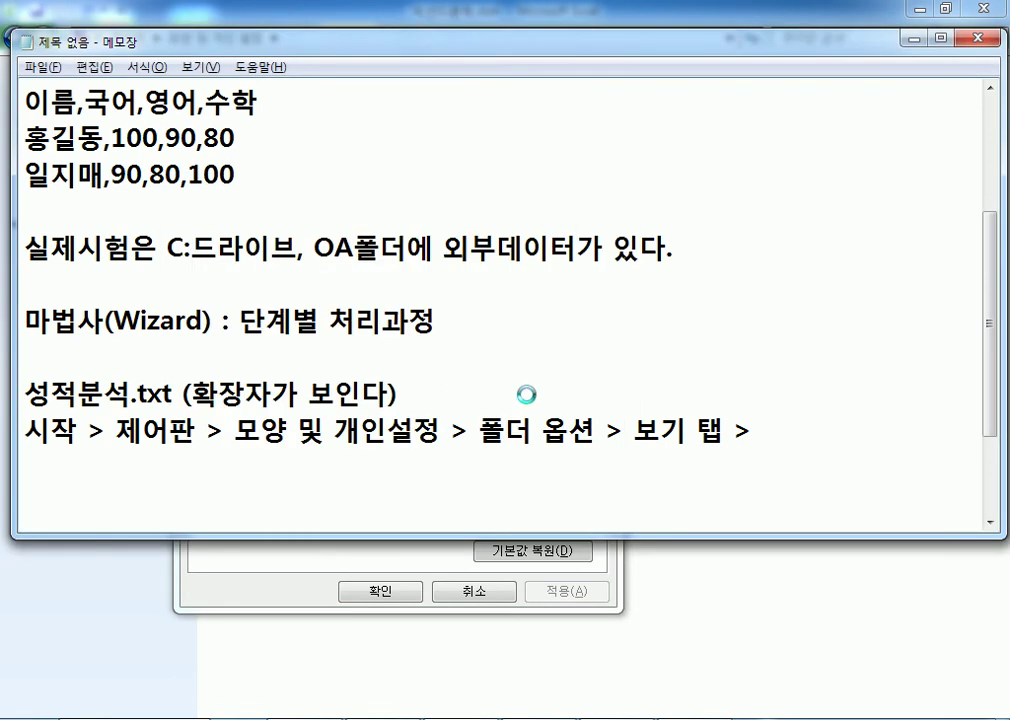
pyautogui.hotkey('alt', 'Tab')
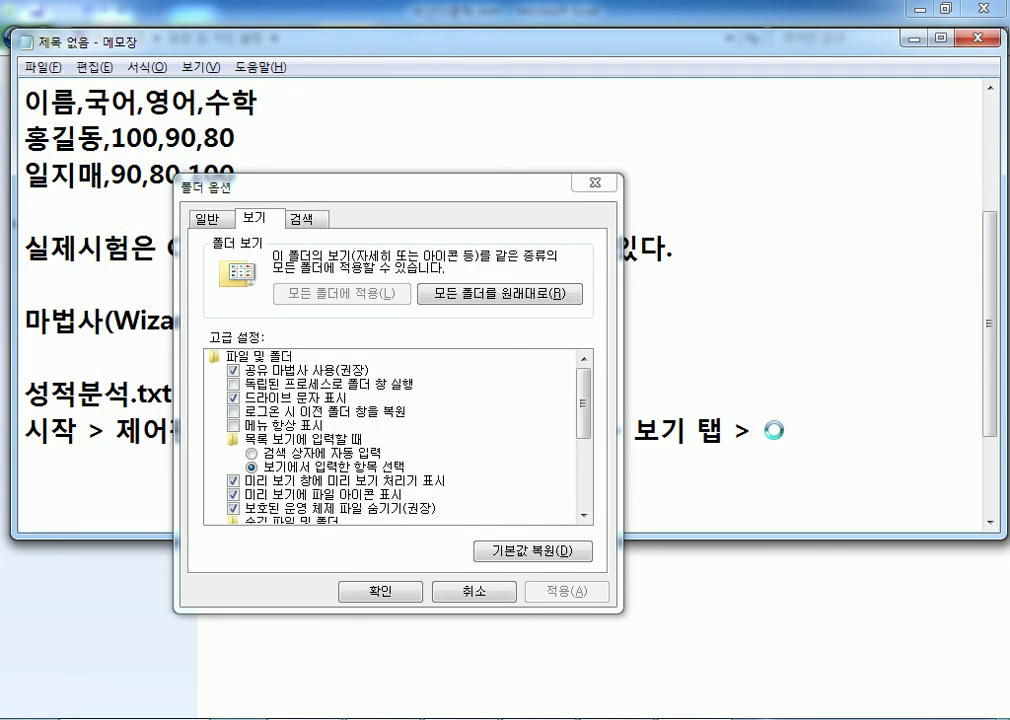
pyautogui.hotkey('alt', 'Tab')
pyautogui.write('고그')
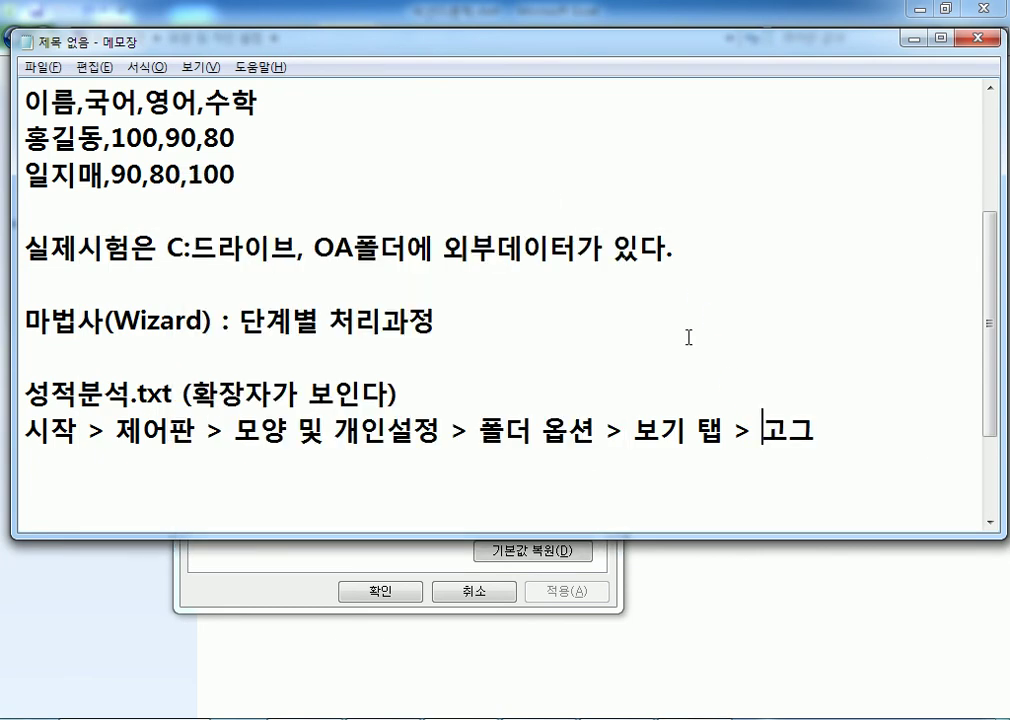
pyautogui.press('Return')
# Step: Finish the note with '고급 설정 > 알려진 파일 확장명 숨기기 항목을 해제'
pyautogui.click(789, 432)
pyautogui.write('rmq tjf')
pyautogui.press('BackSpace')
pyautogui.press('BackSpace')
pyautogui.press('BackSpace')
pyautogui.press('BackSpace')
pyautogui.press('BackSpace')
pyautogui.press('BackSpace')
pyautogui.press('BackSpace')
pyautogui.write('rm')
pyautogui.hotkey('shift', 'Left')
pyautogui.hotkey('shift', 'Left')
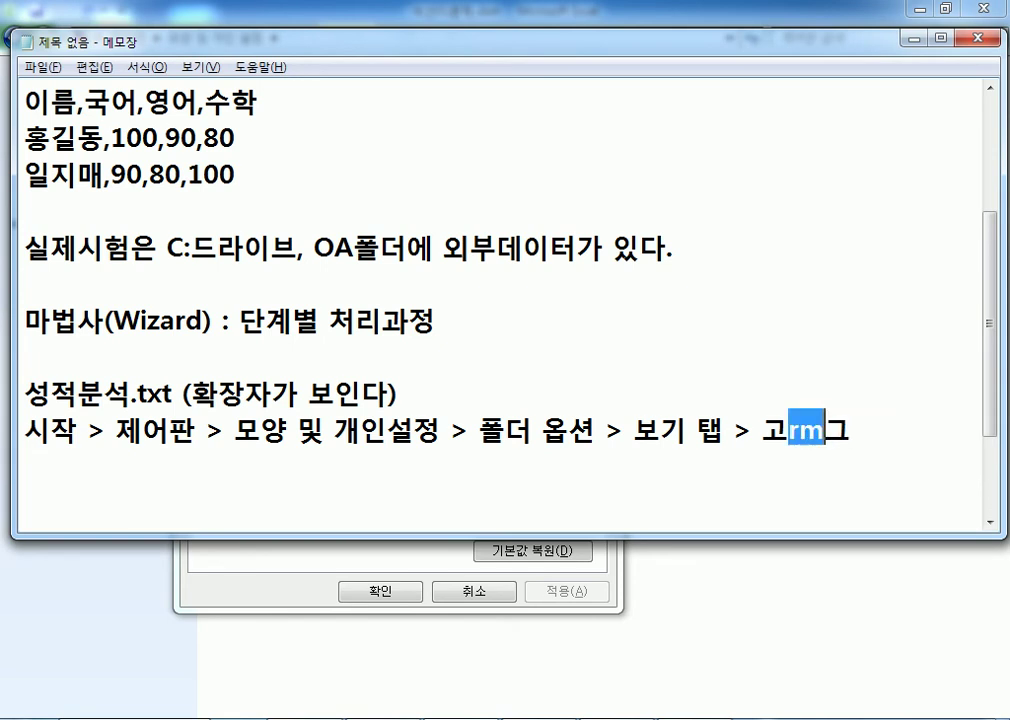
pyautogui.press('BackSpace')
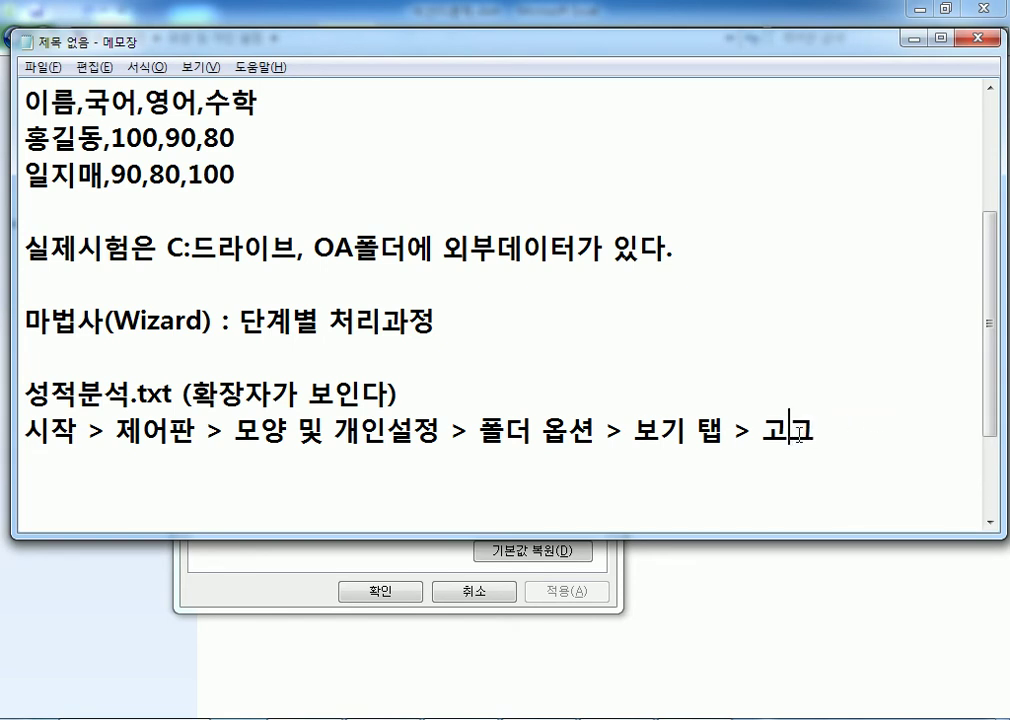
pyautogui.write('rm')
pyautogui.press('BackSpace')
pyautogui.press('BackSpace')
pyautogui.press('Hangul')
pyautogui.write('급 설ㅈㅓㅇ > 알')
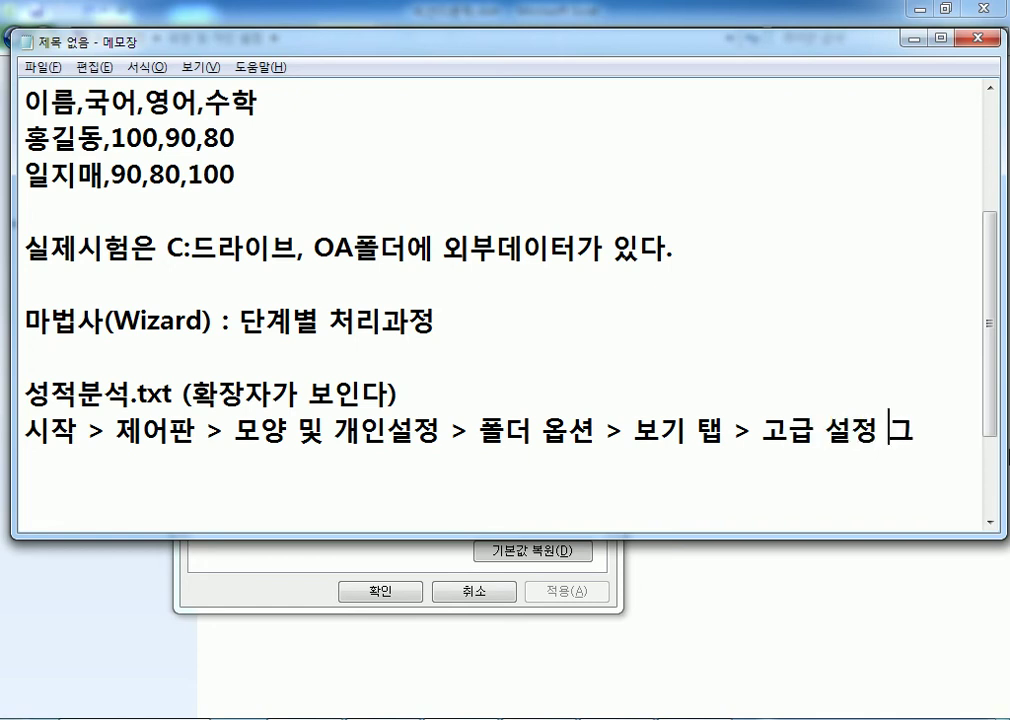
pyautogui.write('려 진 파일 호')
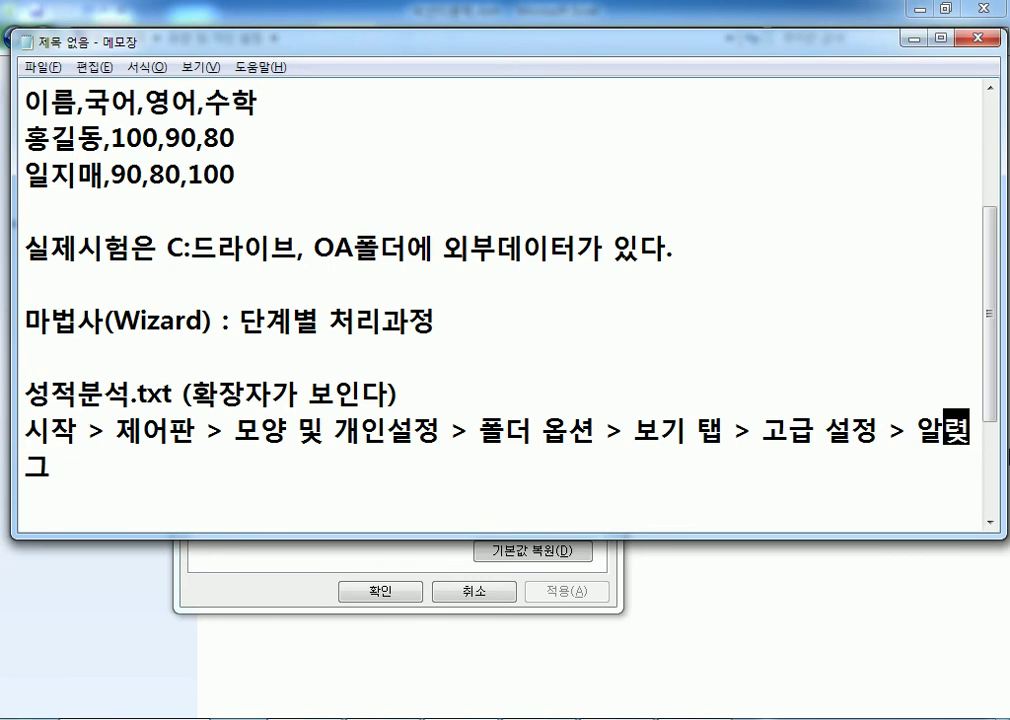
pyautogui.write('ㅏㄱ장명 숨기')
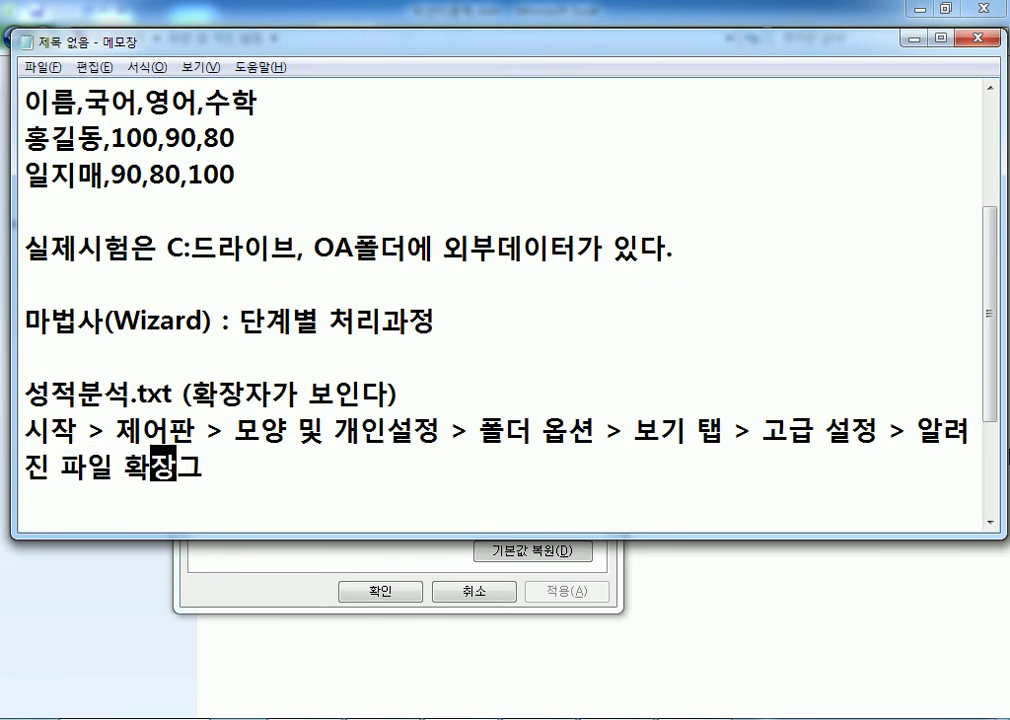
pyautogui.write('기 항목을 ')
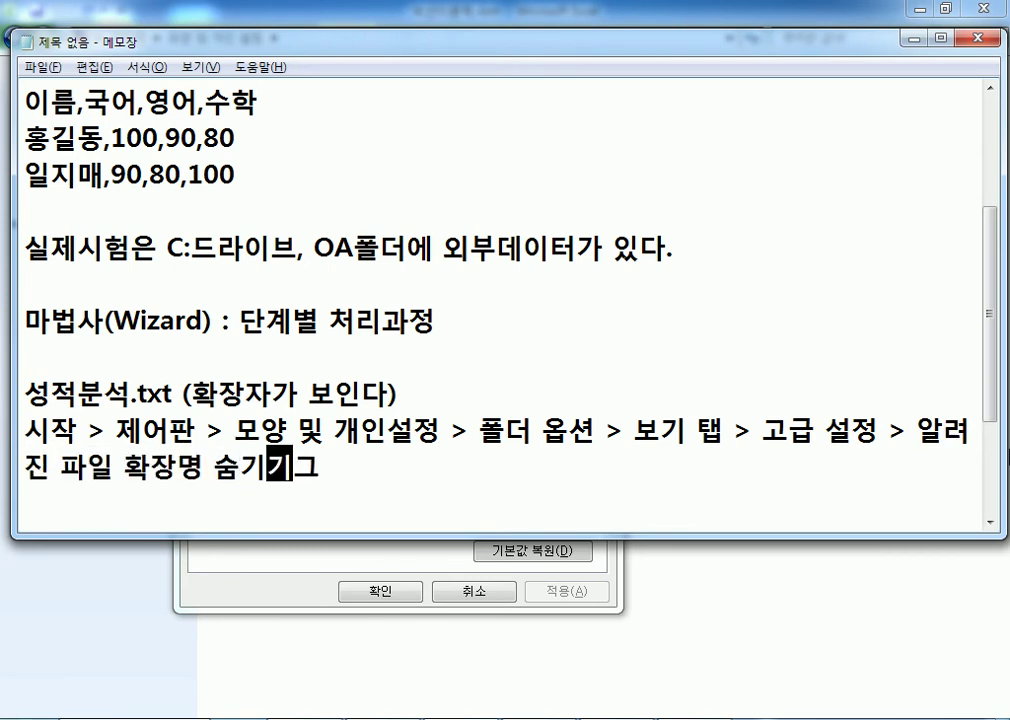
pyautogui.write('해제')
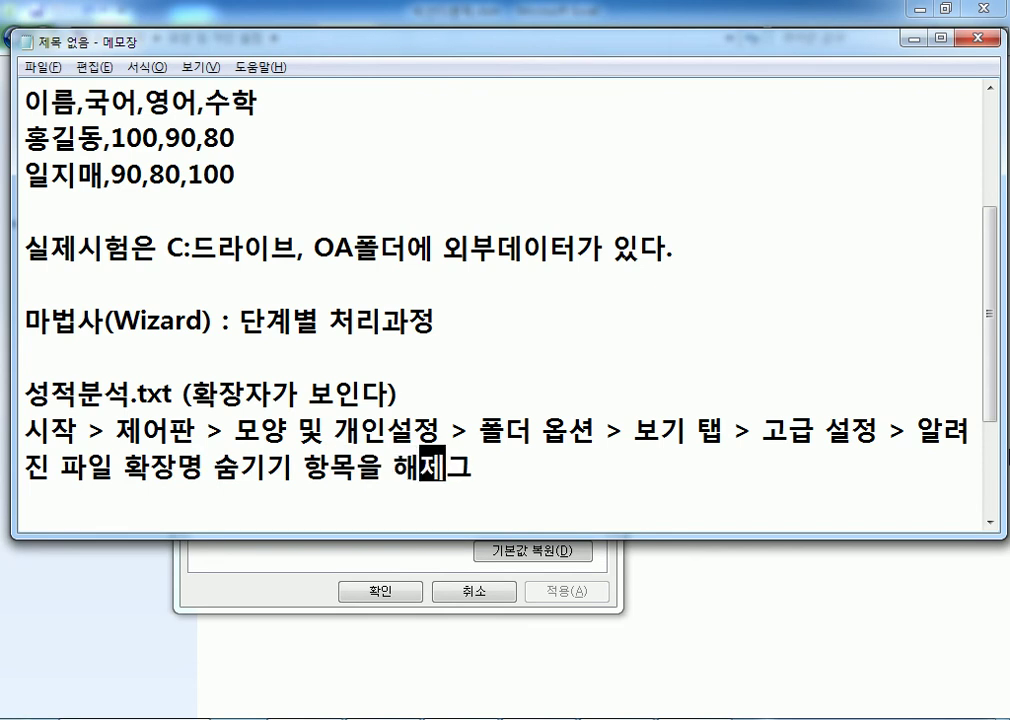
pyautogui.press('Delete')
# Step: Untick 'Hide extensions for known file types' in Folder Options, close Control Panel, and return to Excel
pyautogui.hotkey('alt', 'Tab')
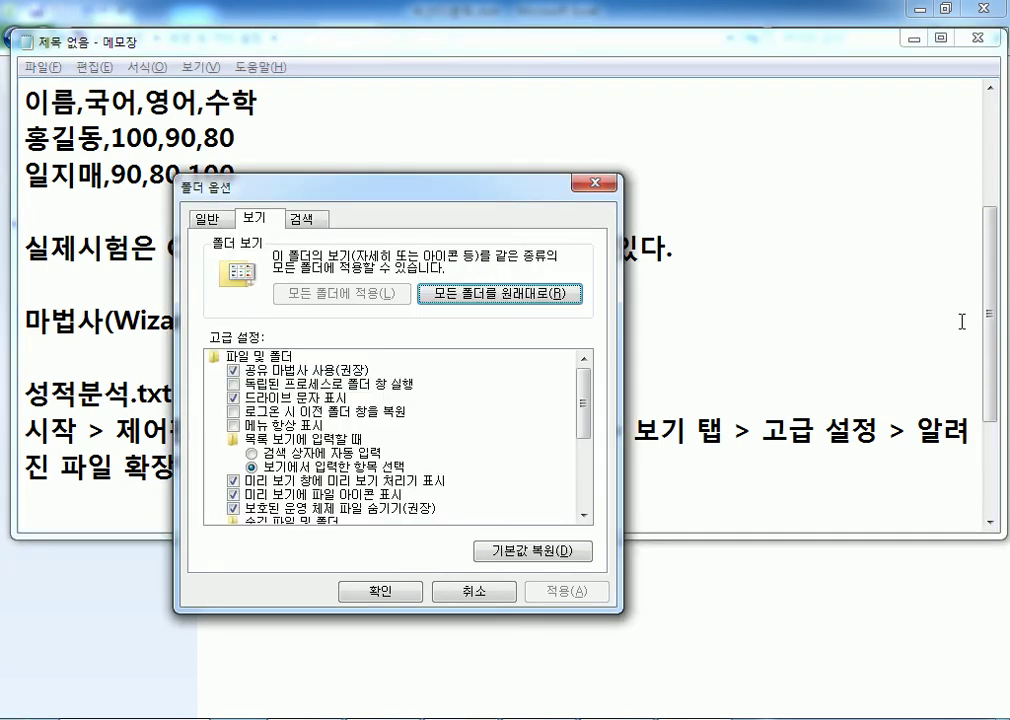
pyautogui.moveTo(588, 406); pyautogui.dragTo(591, 463)
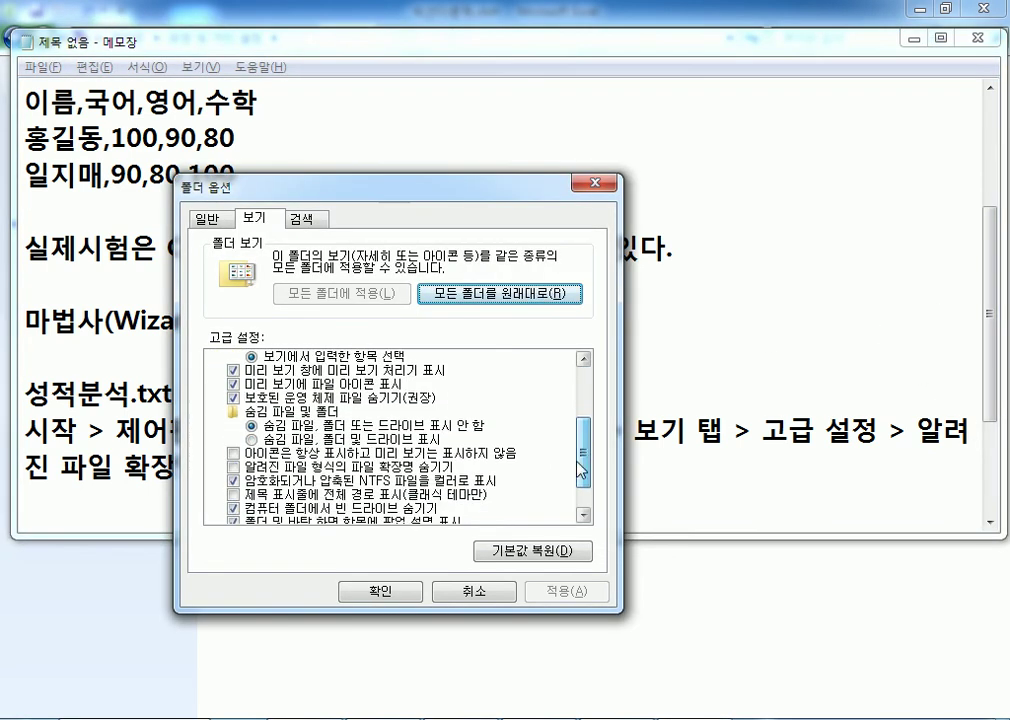
pyautogui.click(300, 468)
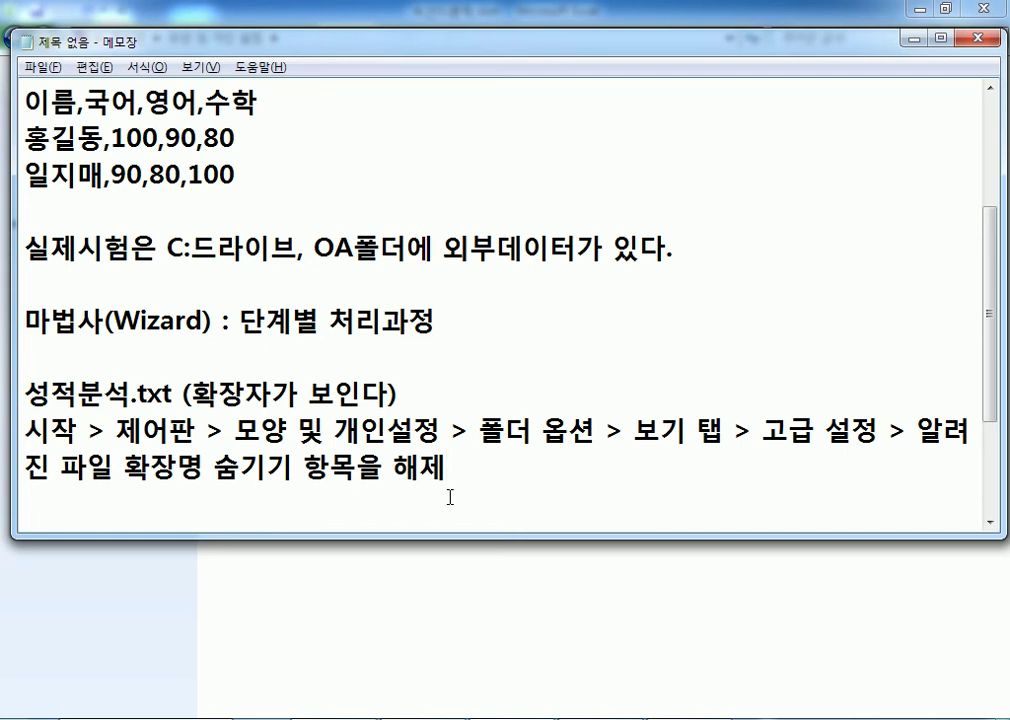
pyautogui.hotkey('alt', 'Tab')
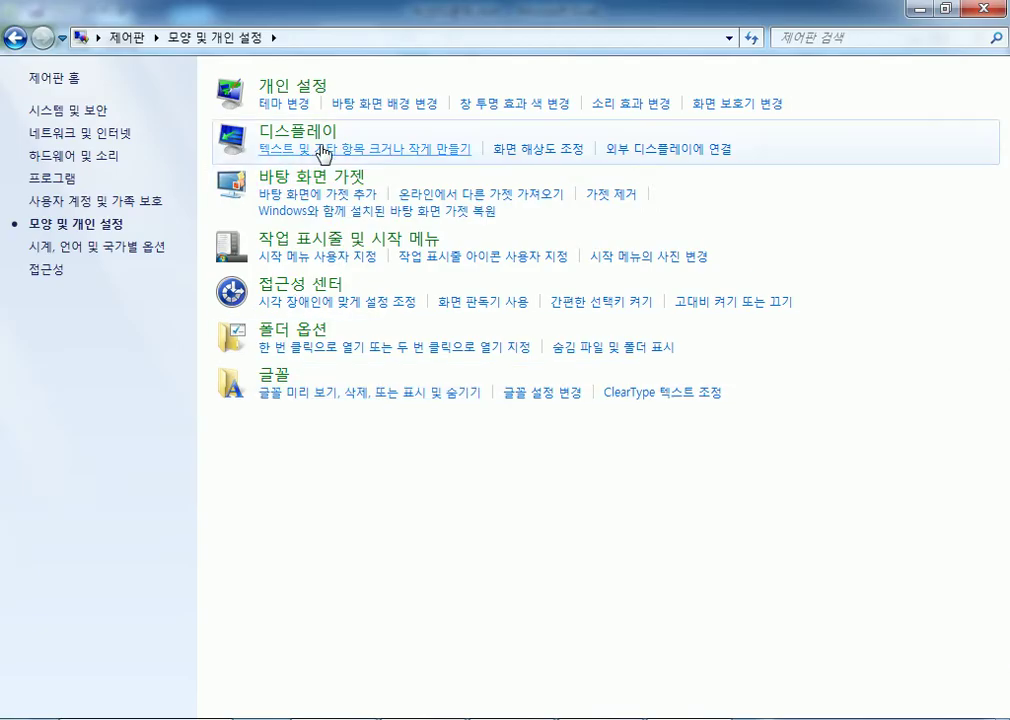
pyautogui.hotkey('alt', 'F4')
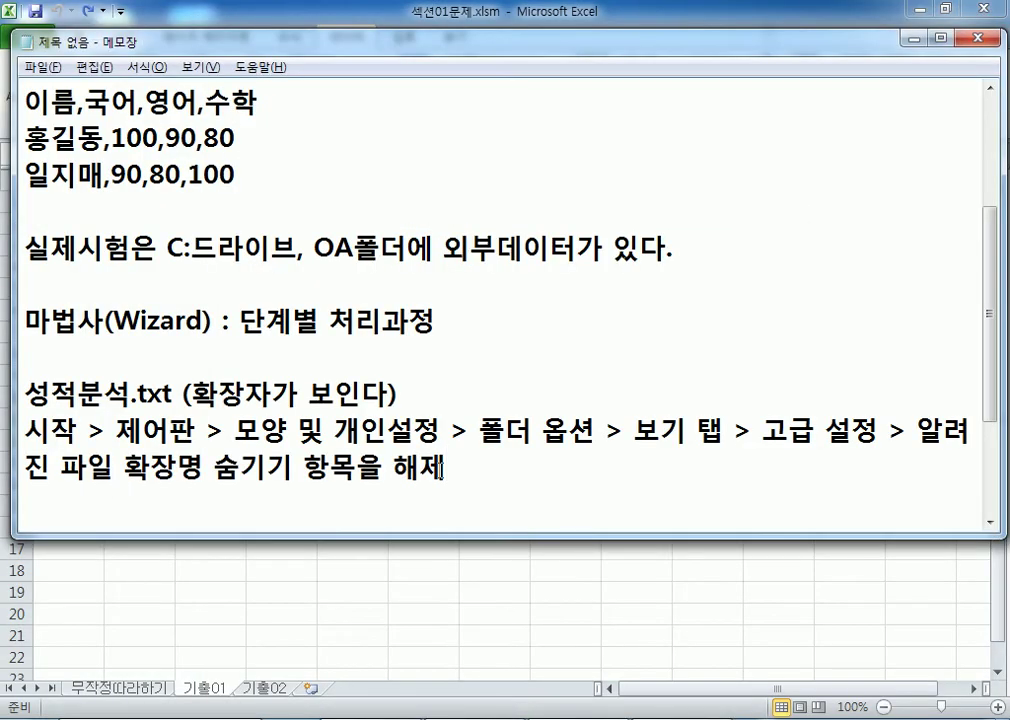
pyautogui.hotkey('alt', 'Tab')
# Step: Browse to the 01 섹션 folder and open 성적분석.txt in Notepad
pyautogui.click(27, 75)
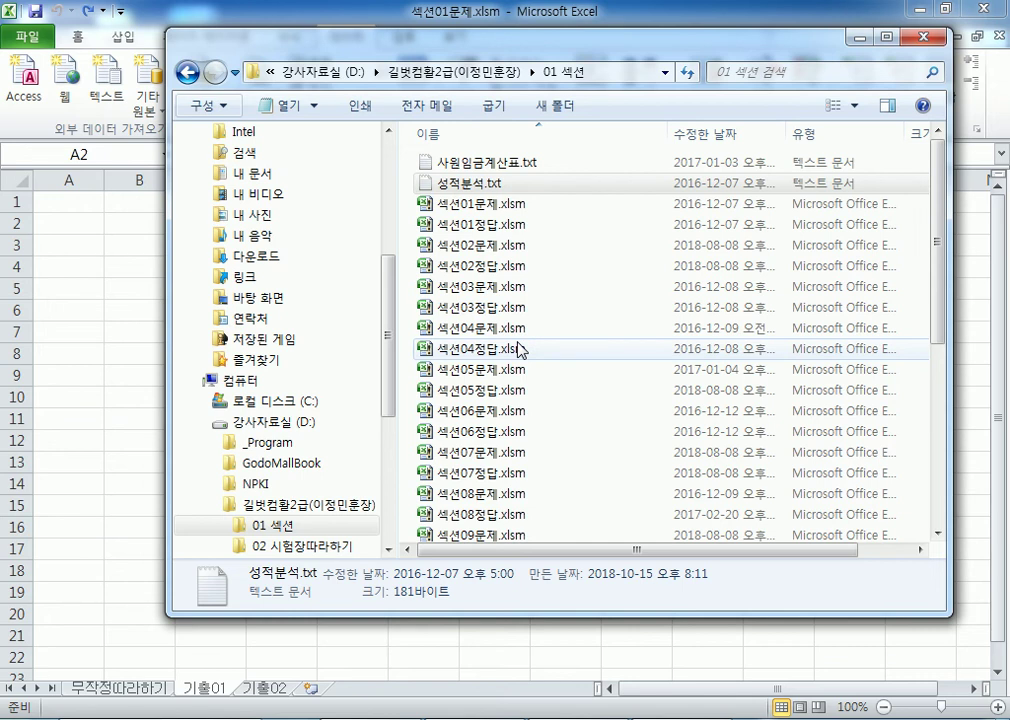
pyautogui.doubleClick(456, 186)
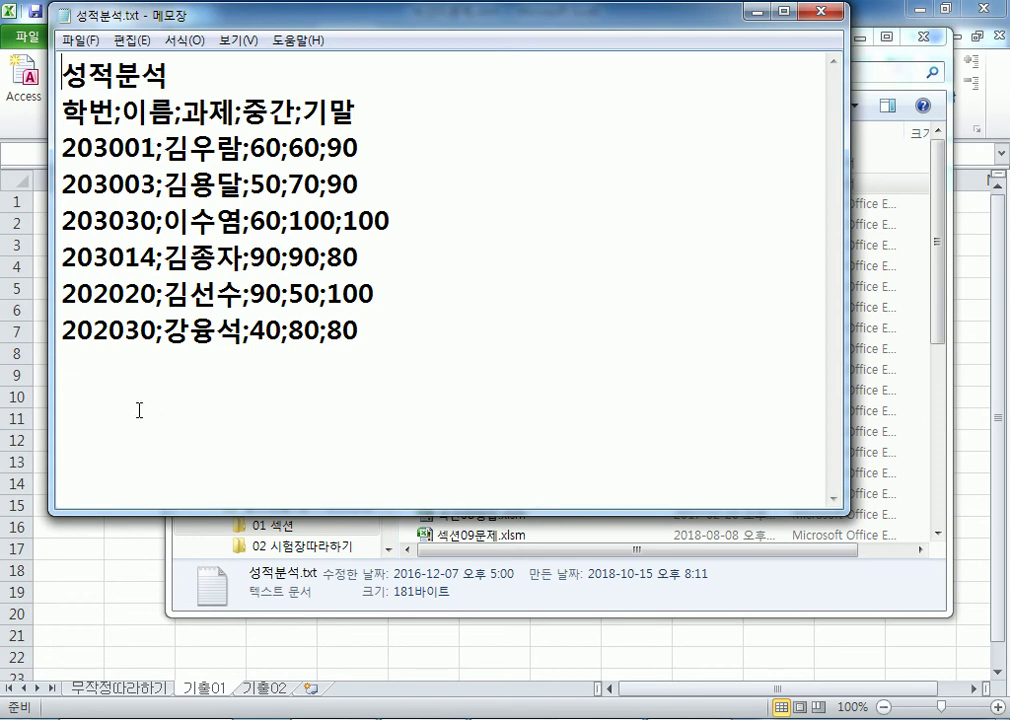
# Step: Bring the 성적분석.txt Notepad window forward and try selecting its text by dragging
pyautogui.hotkey('alt', 'Tab')
pyautogui.hotkey('alt', 'Tab')
pyautogui.moveTo(72, 57); pyautogui.dragTo(406, 318)
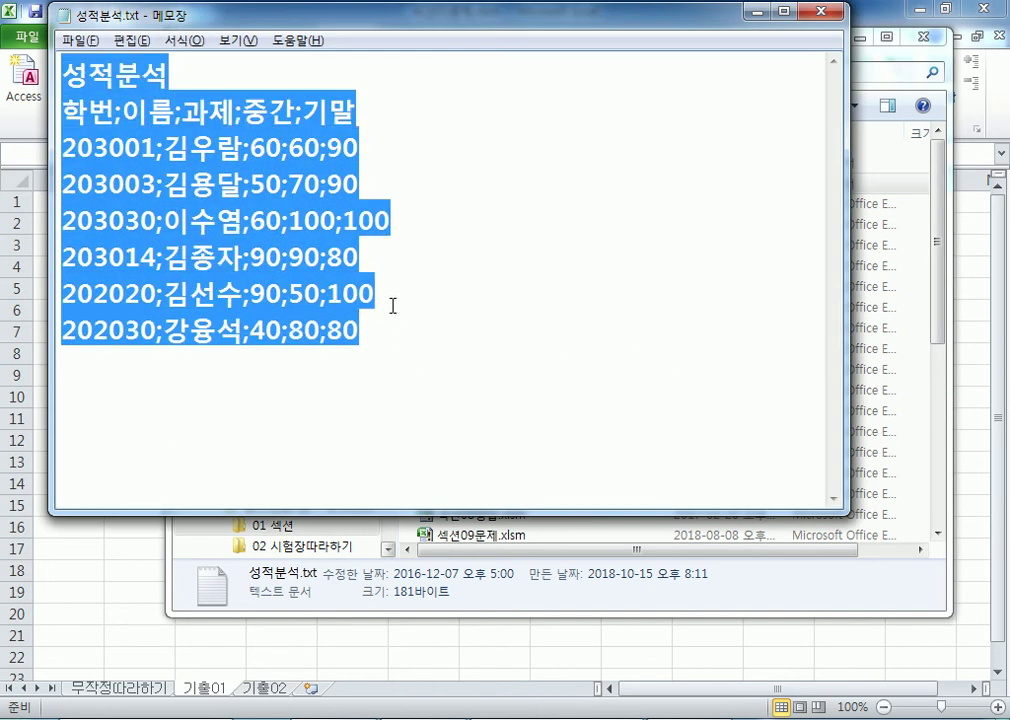
pyautogui.rightClick(206, 180)
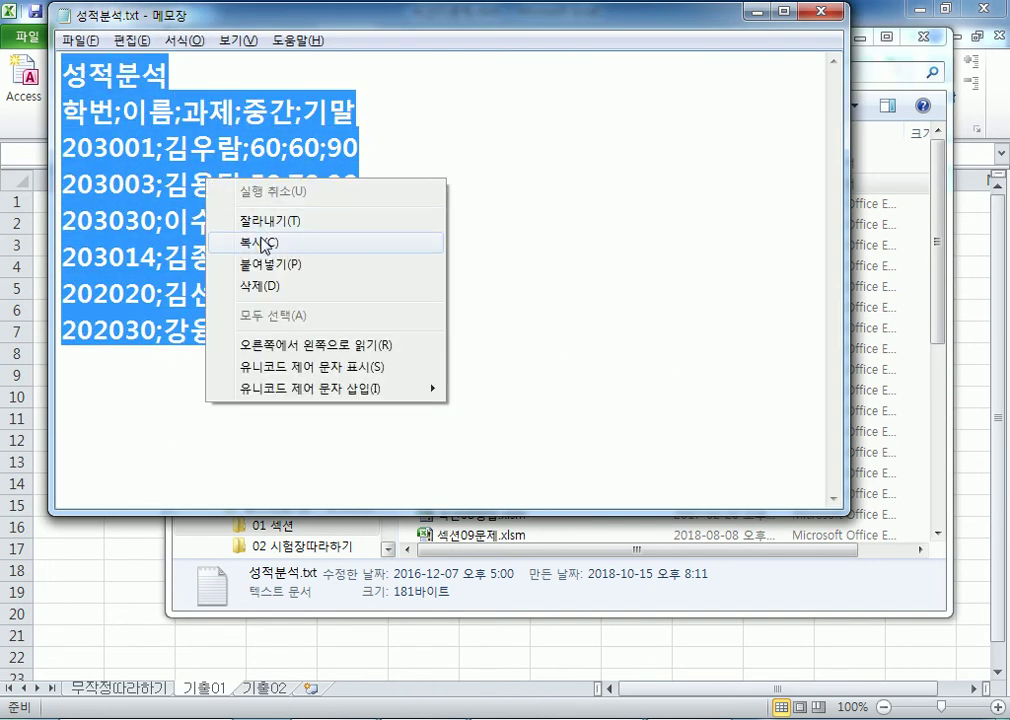
pyautogui.click(113, 148)
pyautogui.moveTo(67, 73); pyautogui.dragTo(245, 180)
pyautogui.moveTo(380, 345); pyautogui.dragTo(48, 45)
pyautogui.click(144, 78)
# Step: Select all text with Edit > Select All, copy it, and close Notepad
pyautogui.click(134, 41)
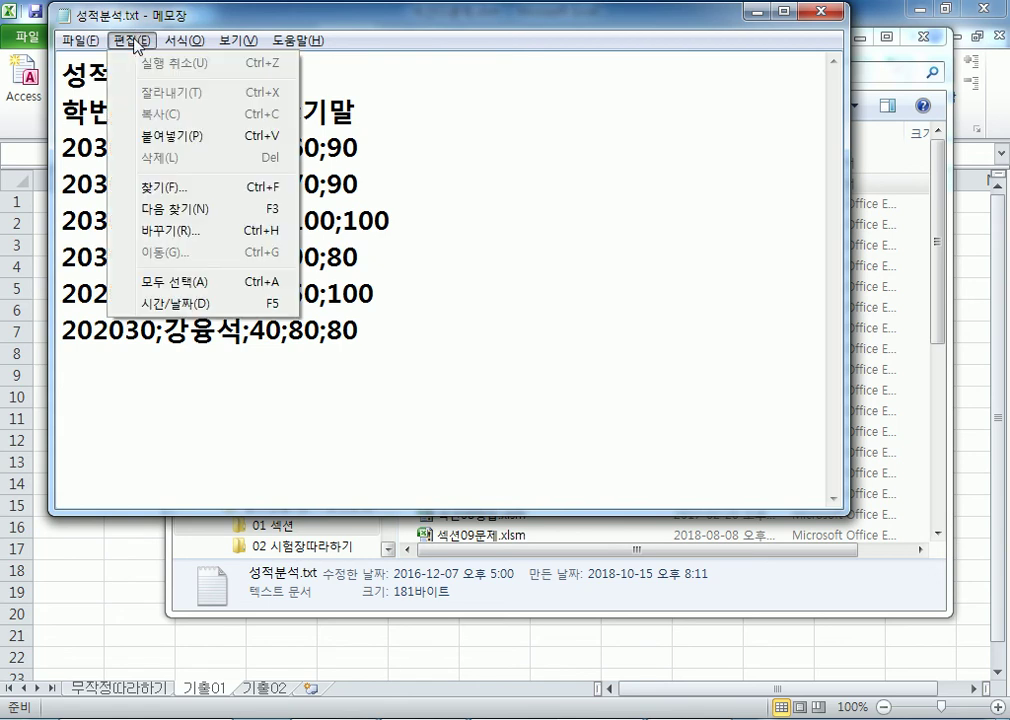
pyautogui.click(157, 284)
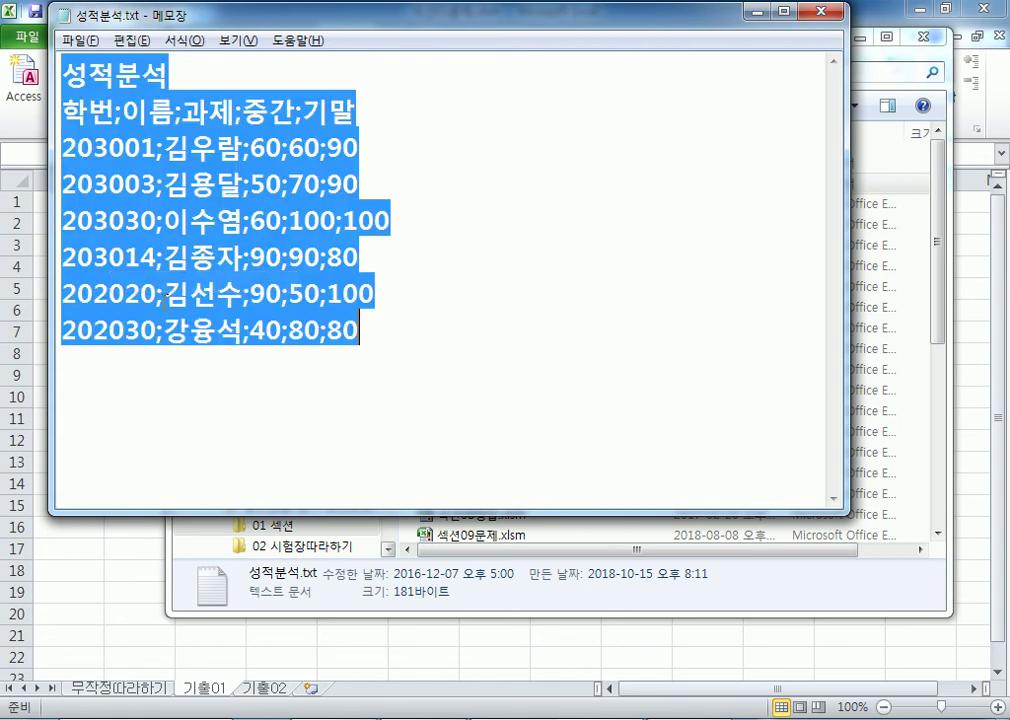
pyautogui.click(130, 42)
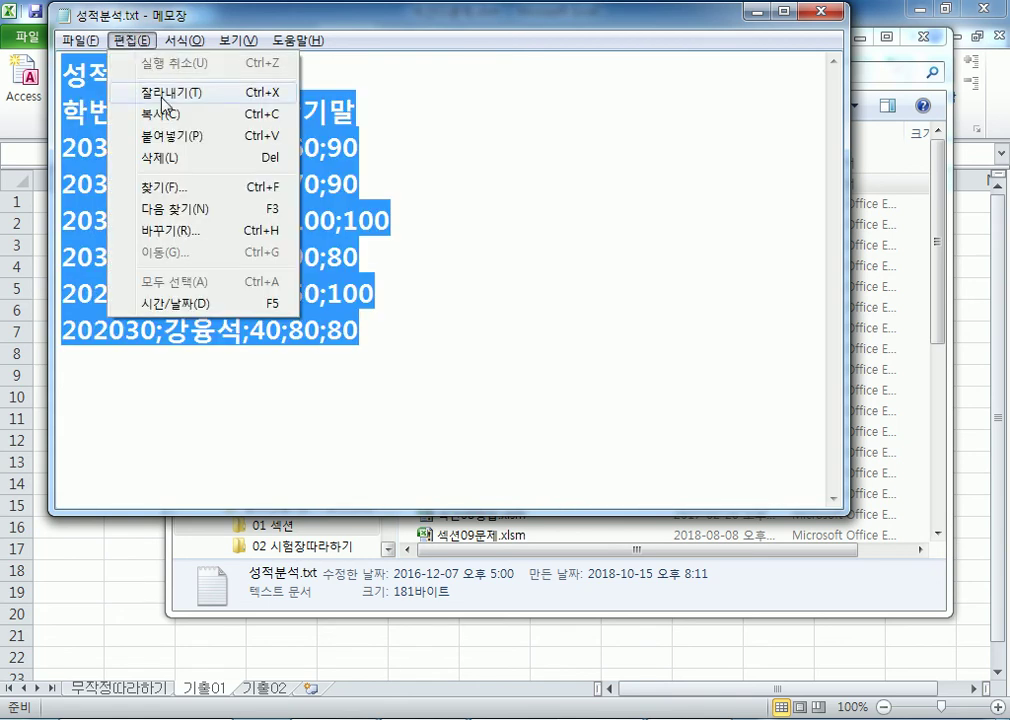
pyautogui.click(162, 117)
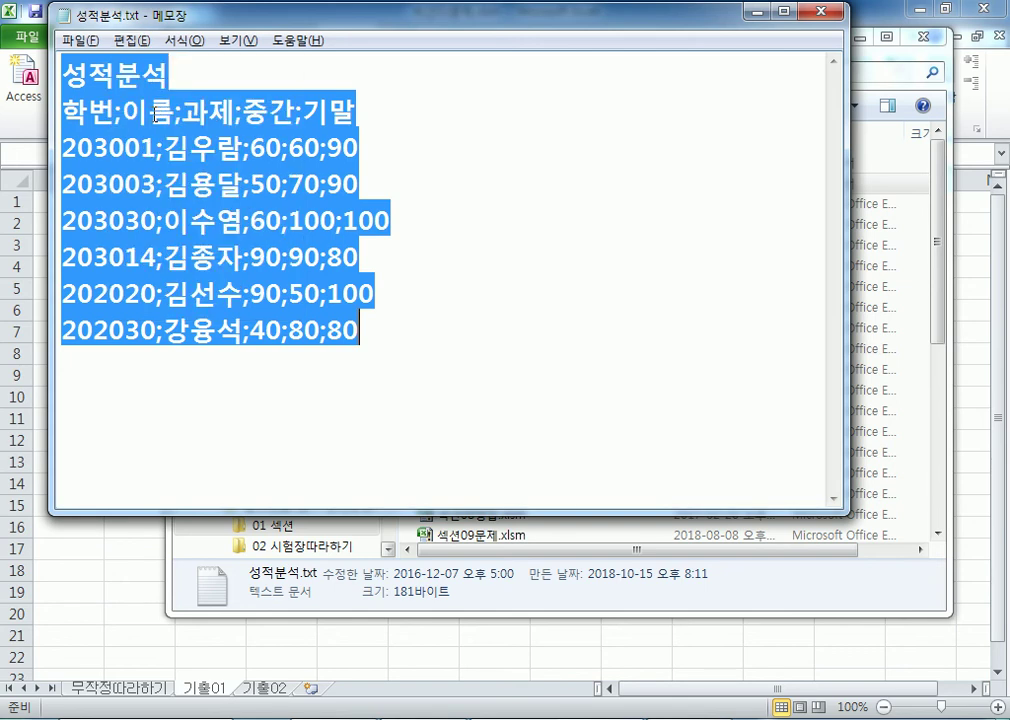
pyautogui.rightClick(148, 114)
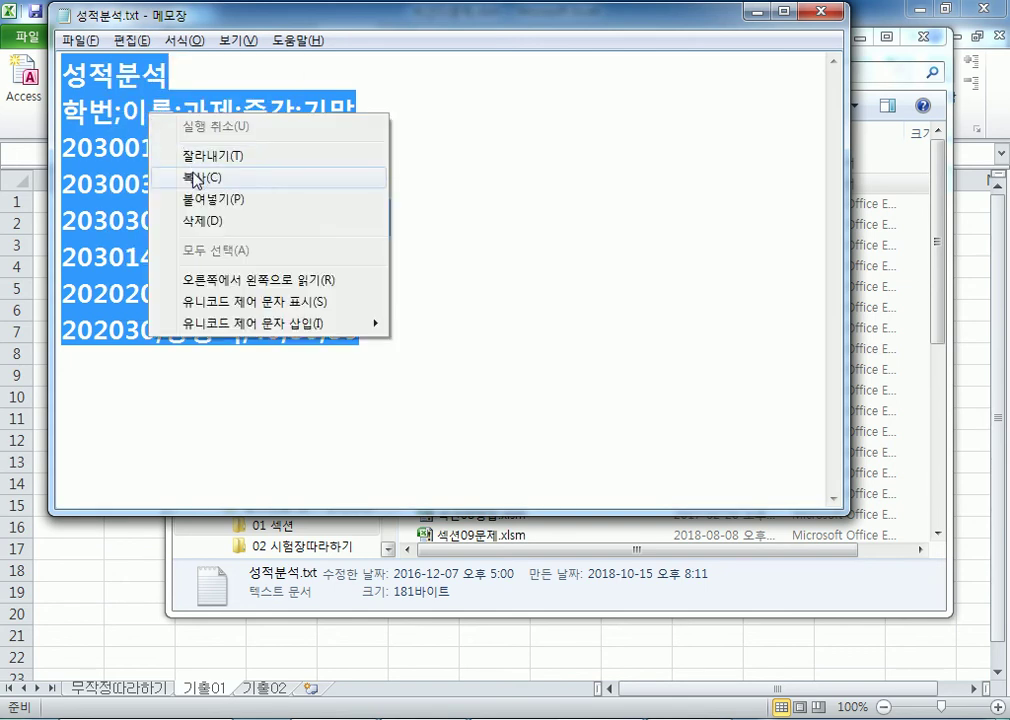
pyautogui.click(195, 178)
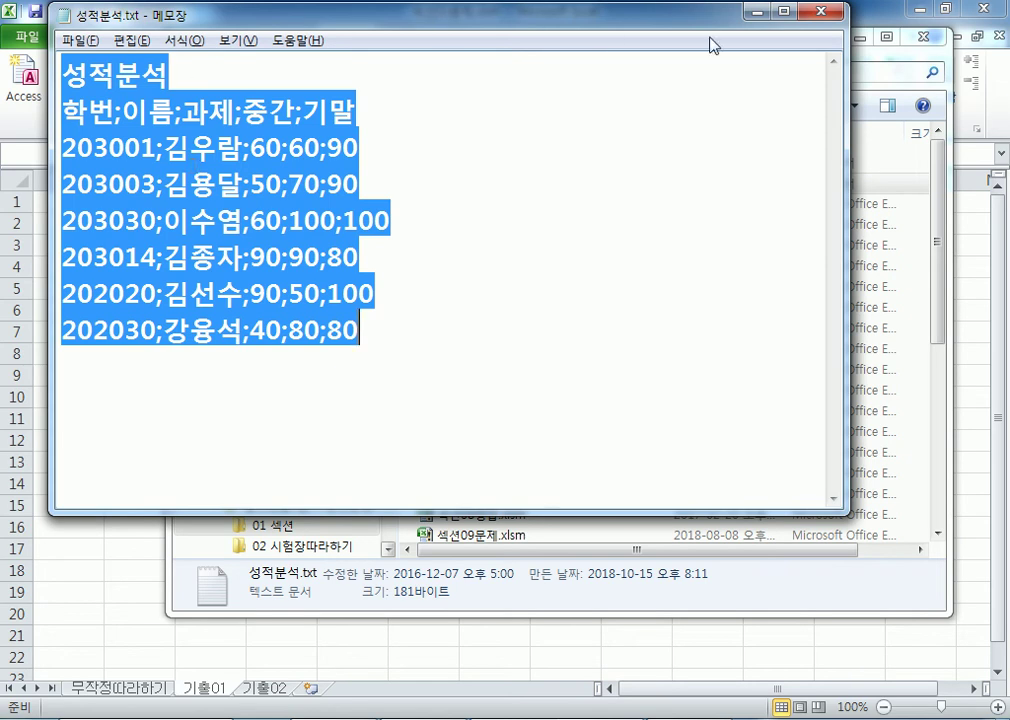
pyautogui.click(818, 12)
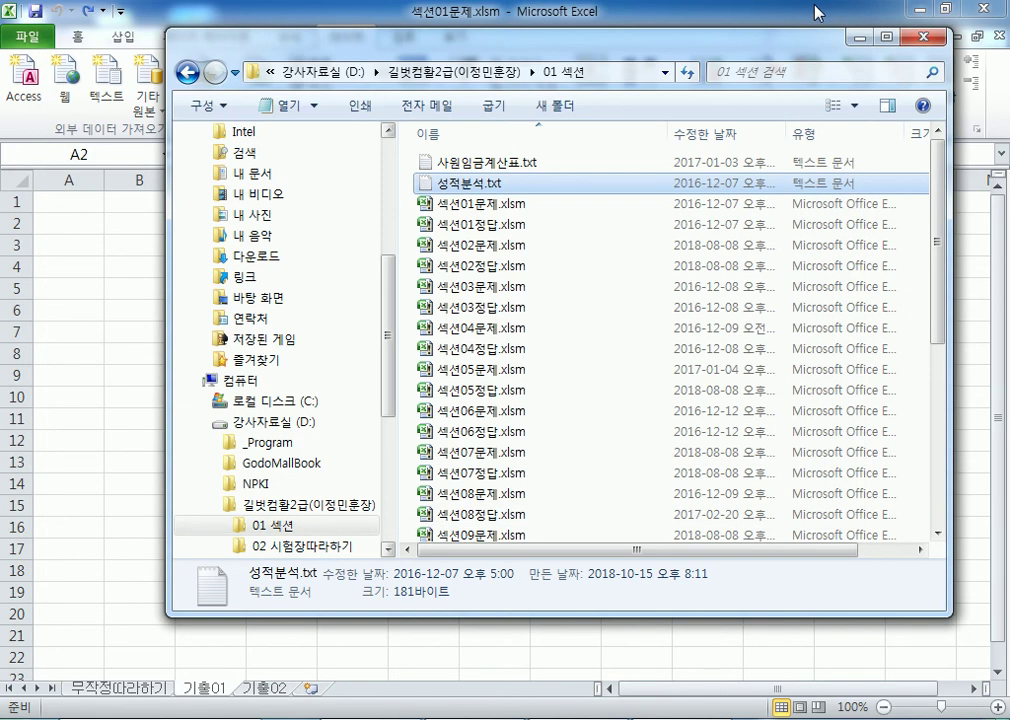
# Step: Close the Open dialog and paste the copied 성적분석 lines into cell A2 of sheet 기출01
pyautogui.click(927, 37)
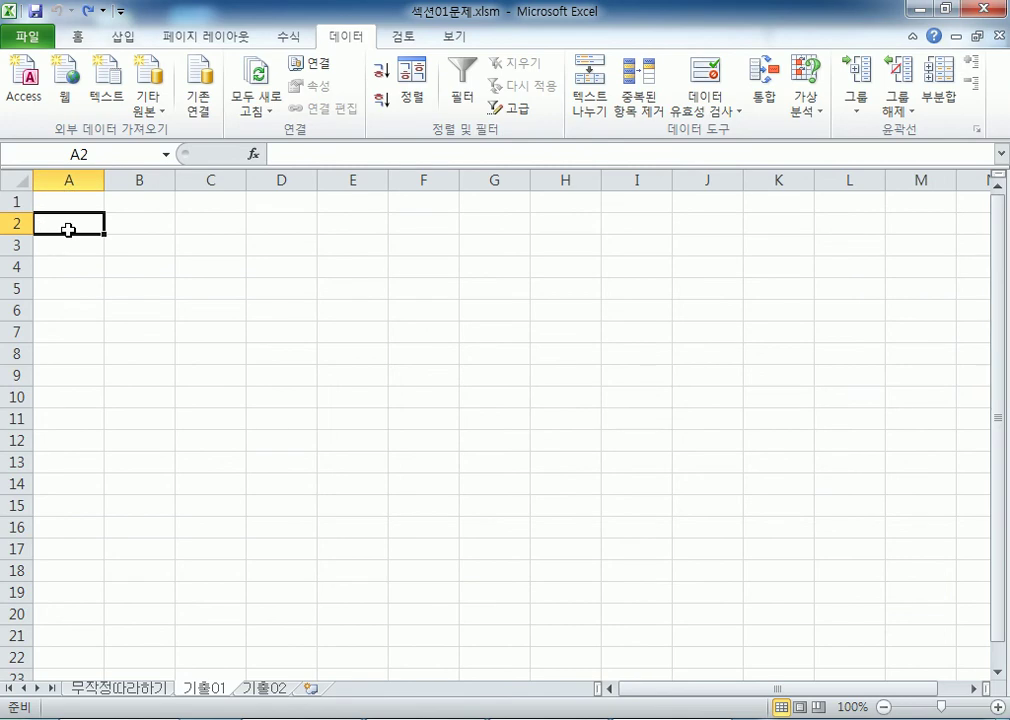
pyautogui.click(76, 37)
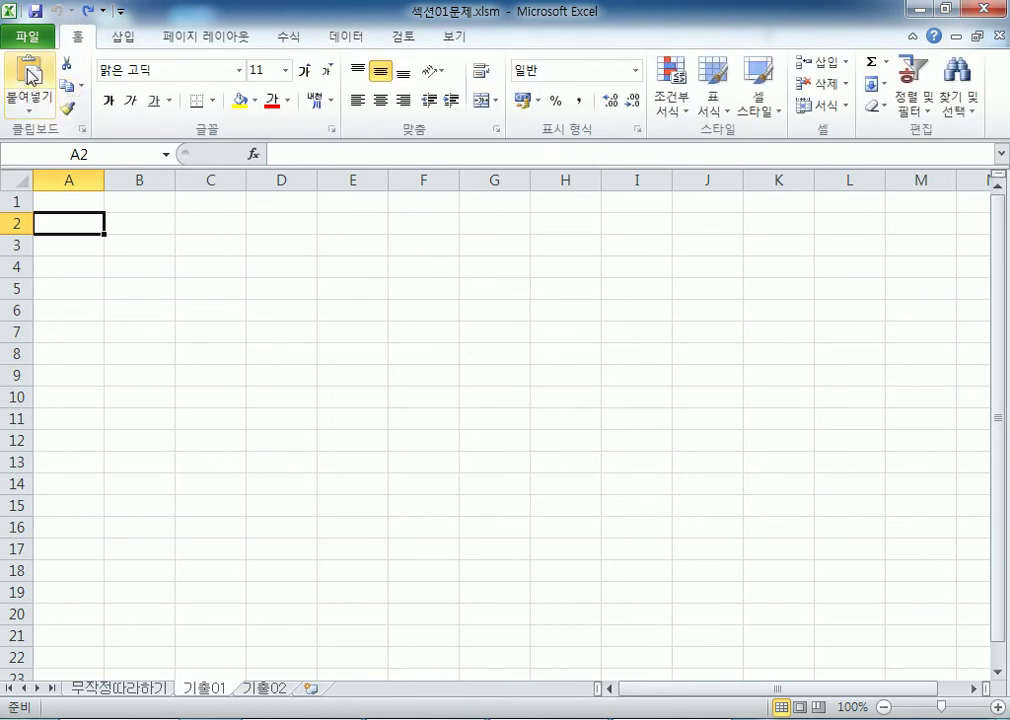
pyautogui.rightClick(45, 224)
pyautogui.click(88, 309)
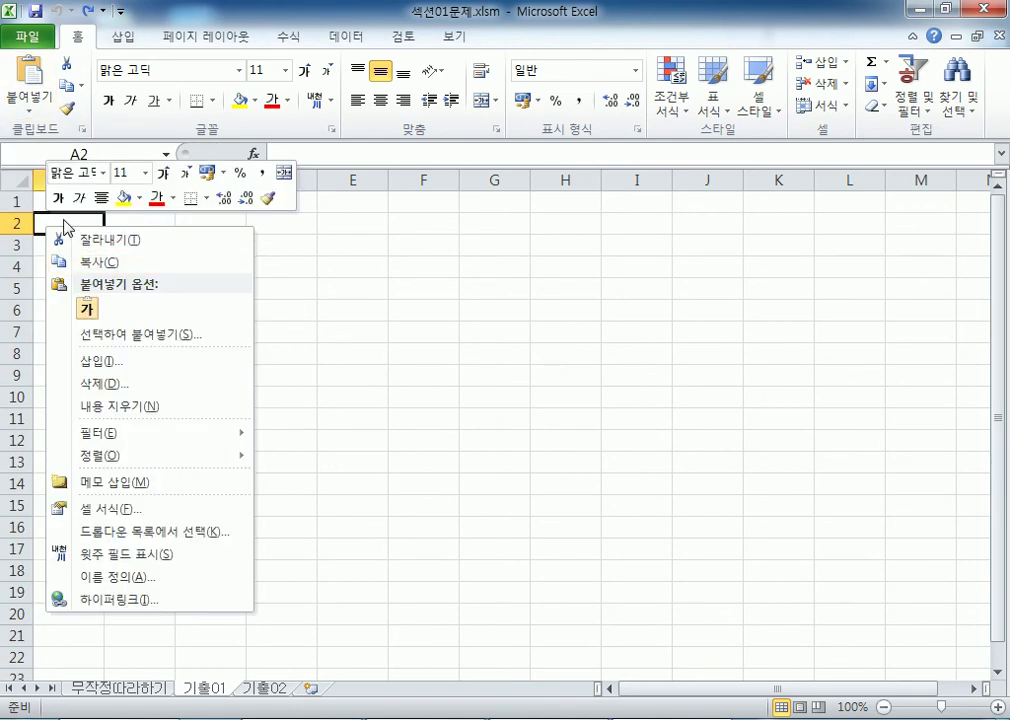
pyautogui.click(63, 224)
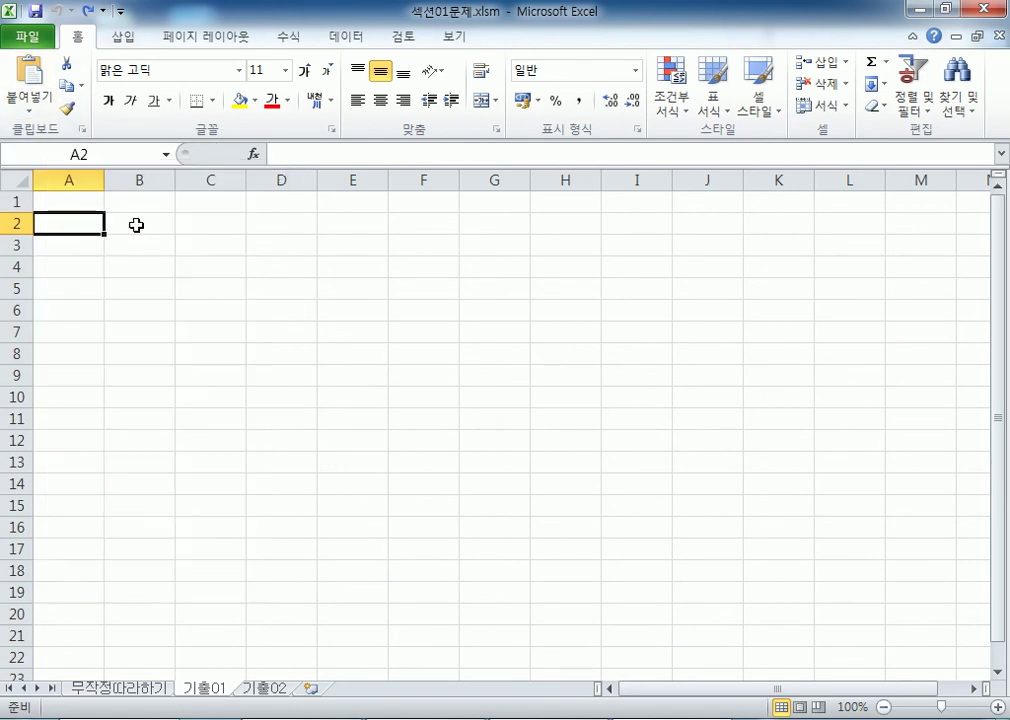
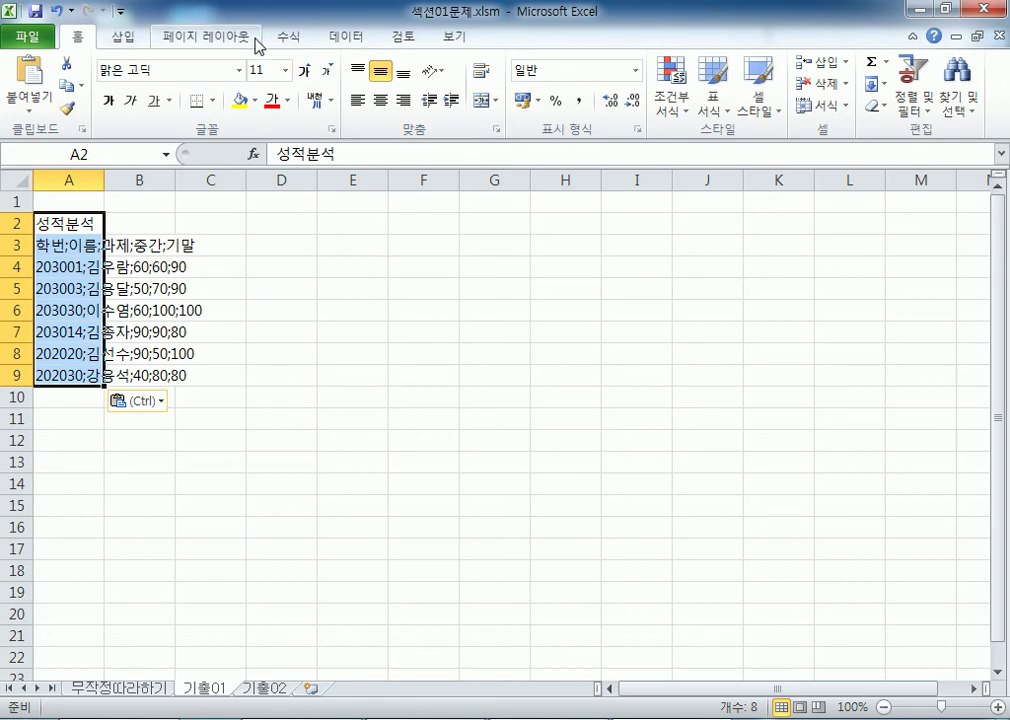
pyautogui.click(347, 40)
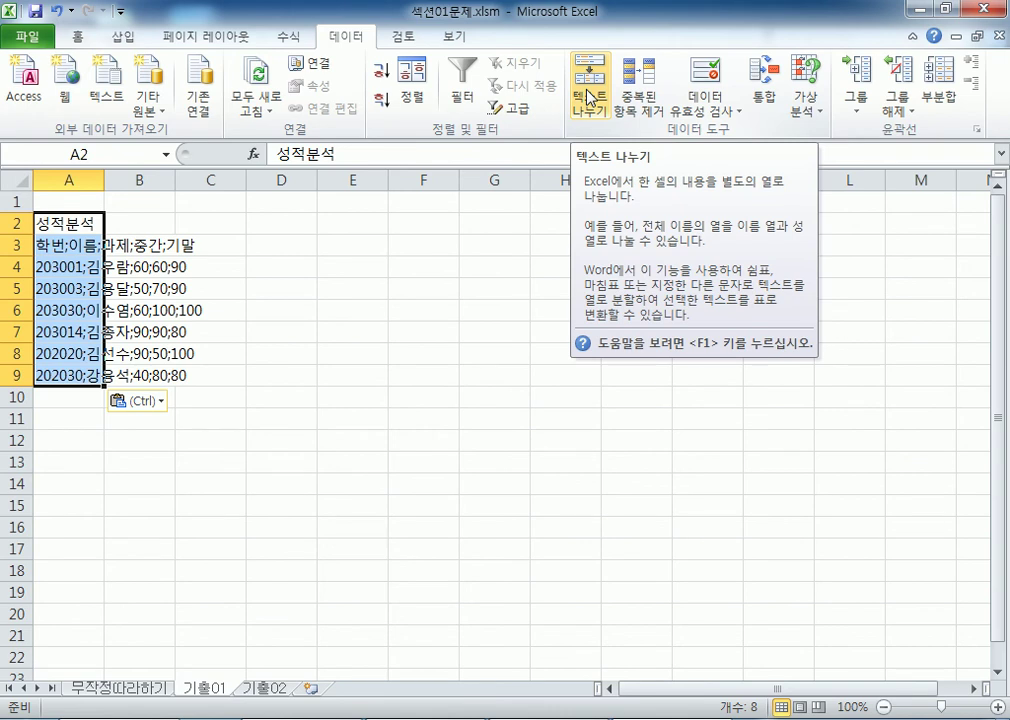
pyautogui.click(589, 99)
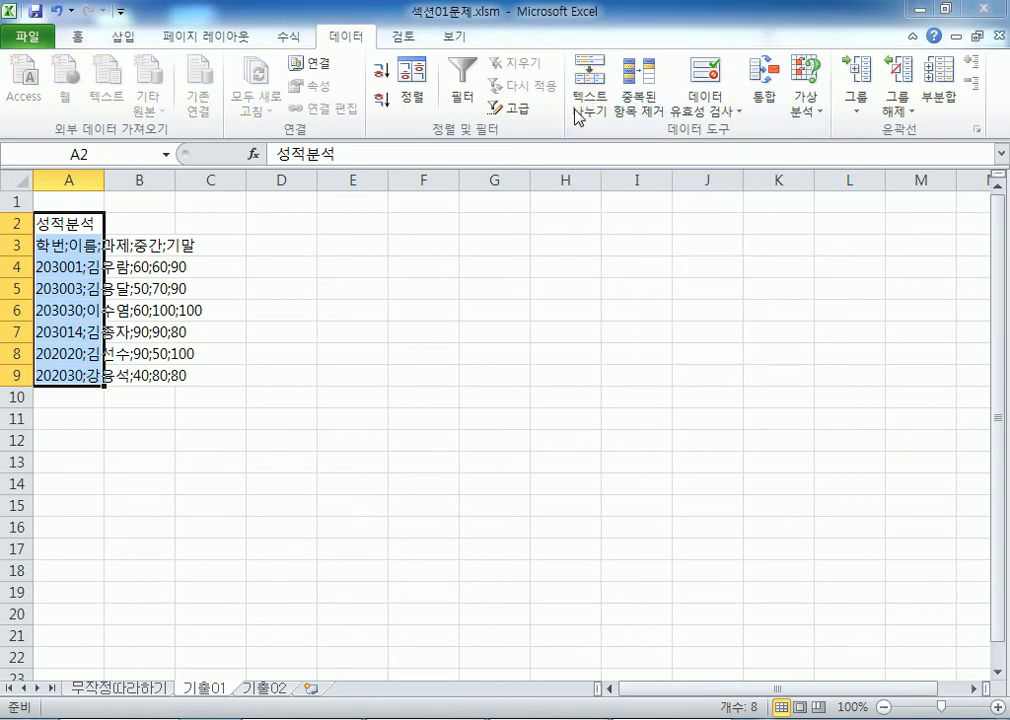
pyautogui.moveTo(415, 42); pyautogui.dragTo(360, 172)
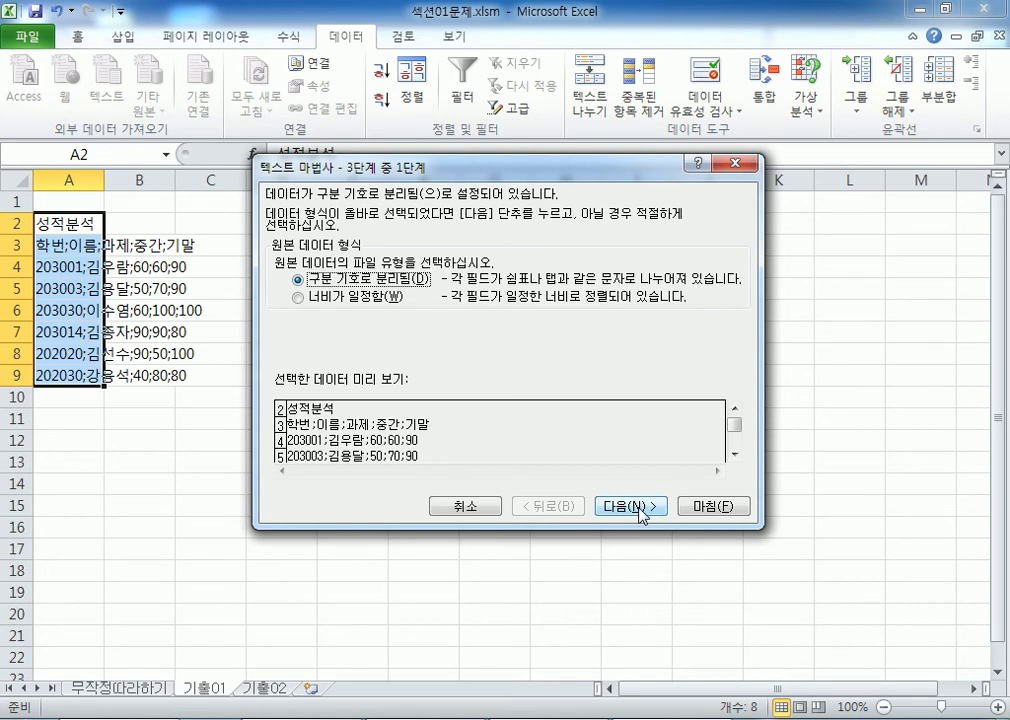
pyautogui.moveTo(380, 163); pyautogui.dragTo(429, 74)
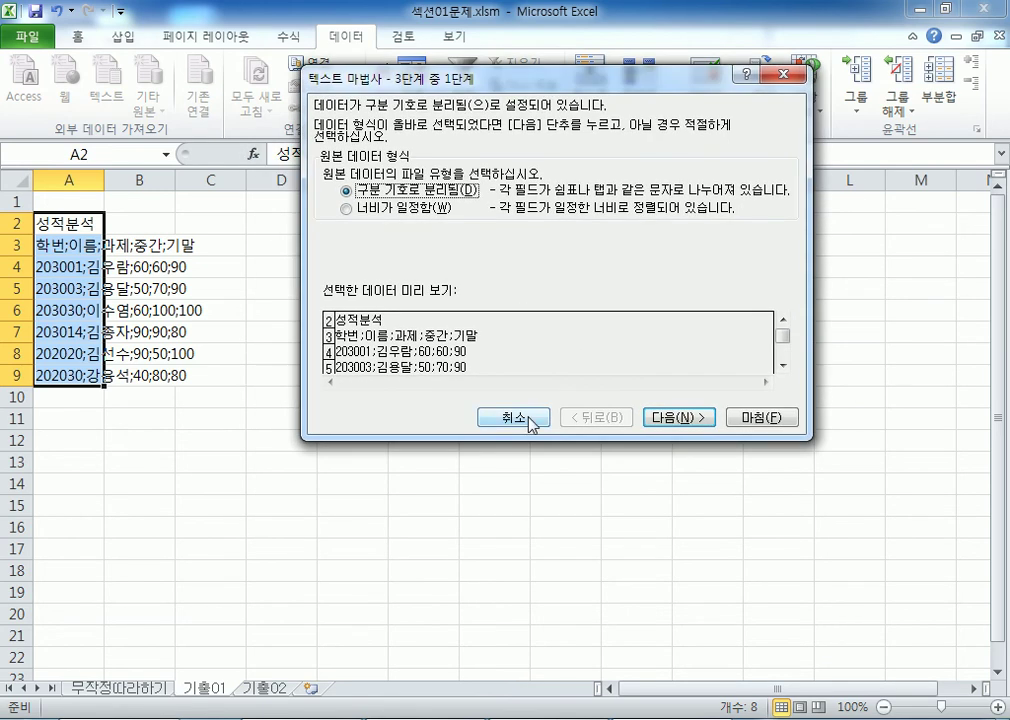
pyautogui.click(513, 417)
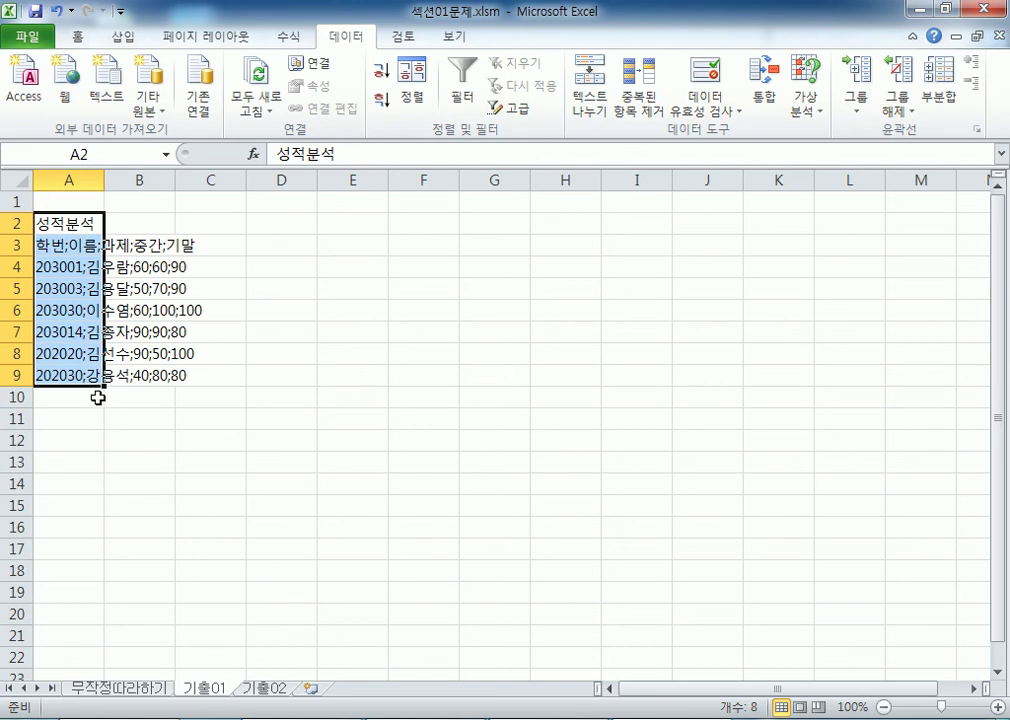
pyautogui.click(601, 95)
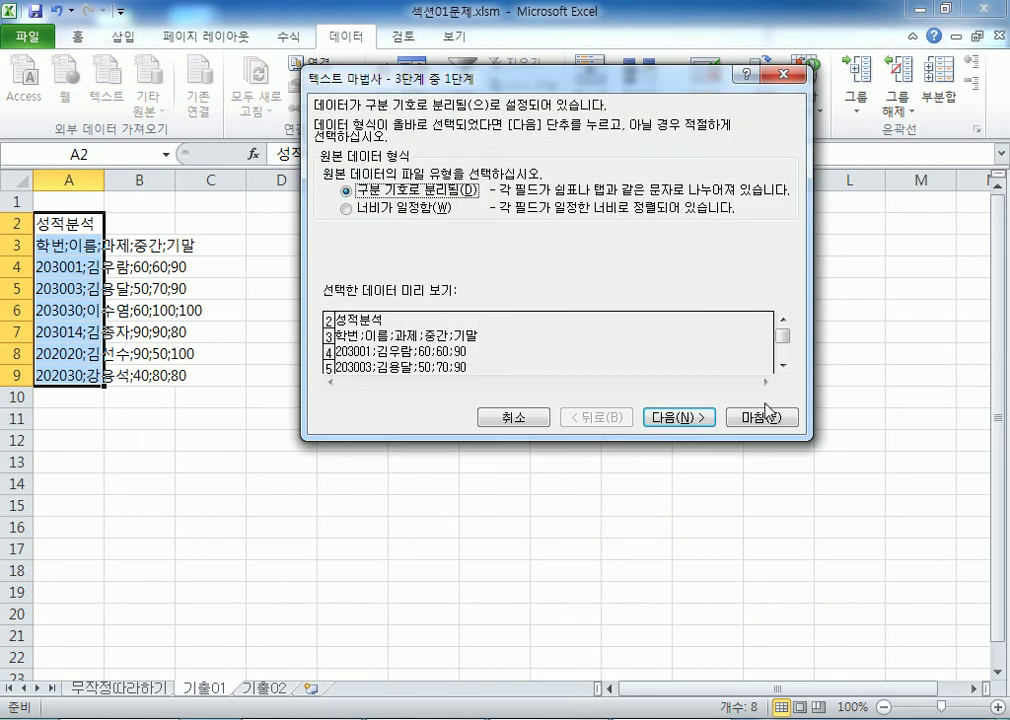
pyautogui.click(517, 414)
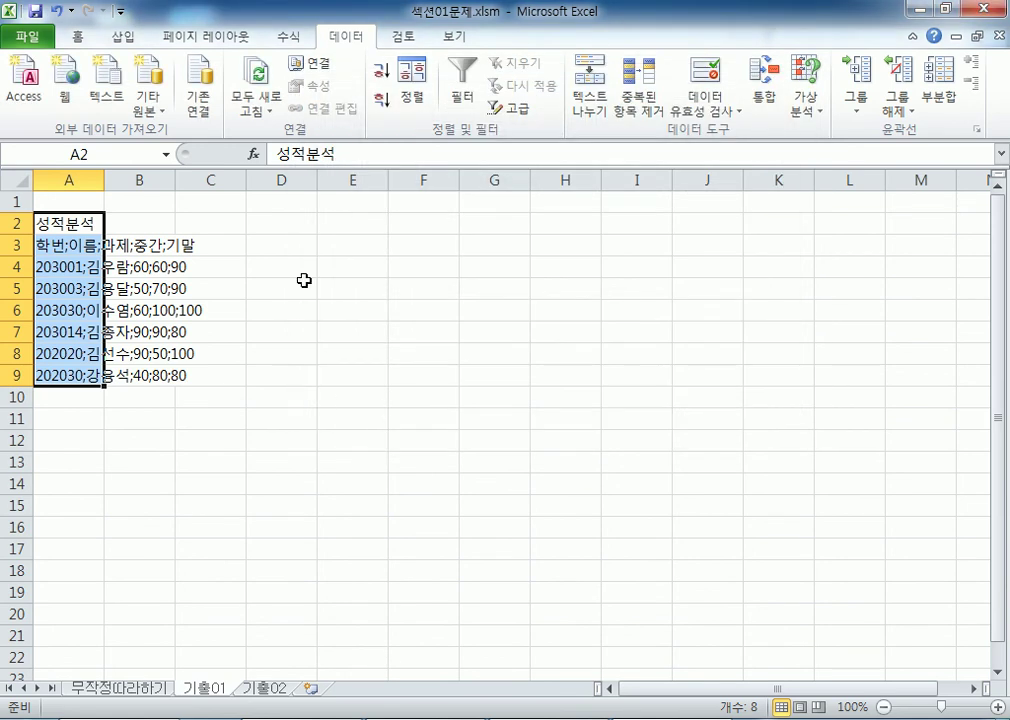
pyautogui.click(290, 222)
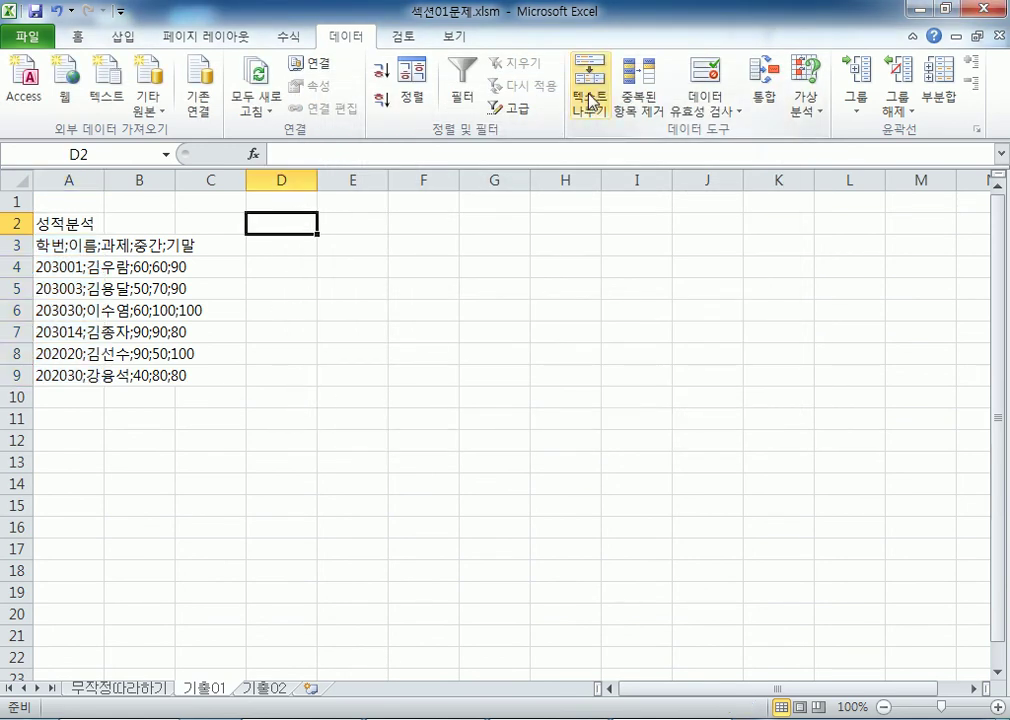
pyautogui.click(583, 104)
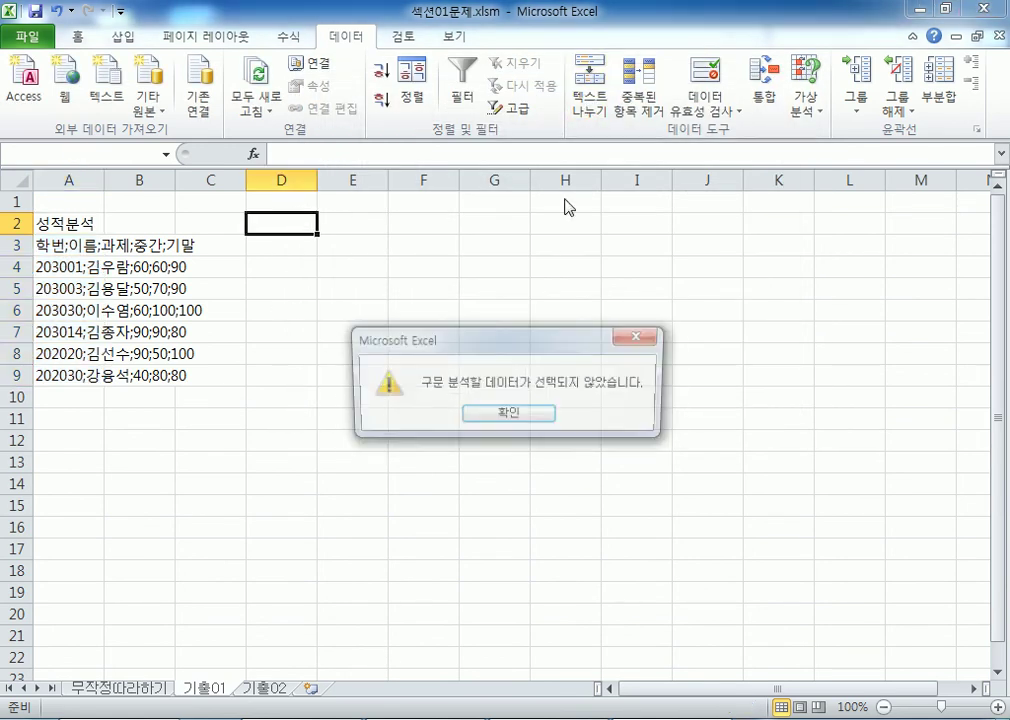
pyautogui.click(517, 414)
pyautogui.moveTo(70, 222); pyautogui.dragTo(236, 411)
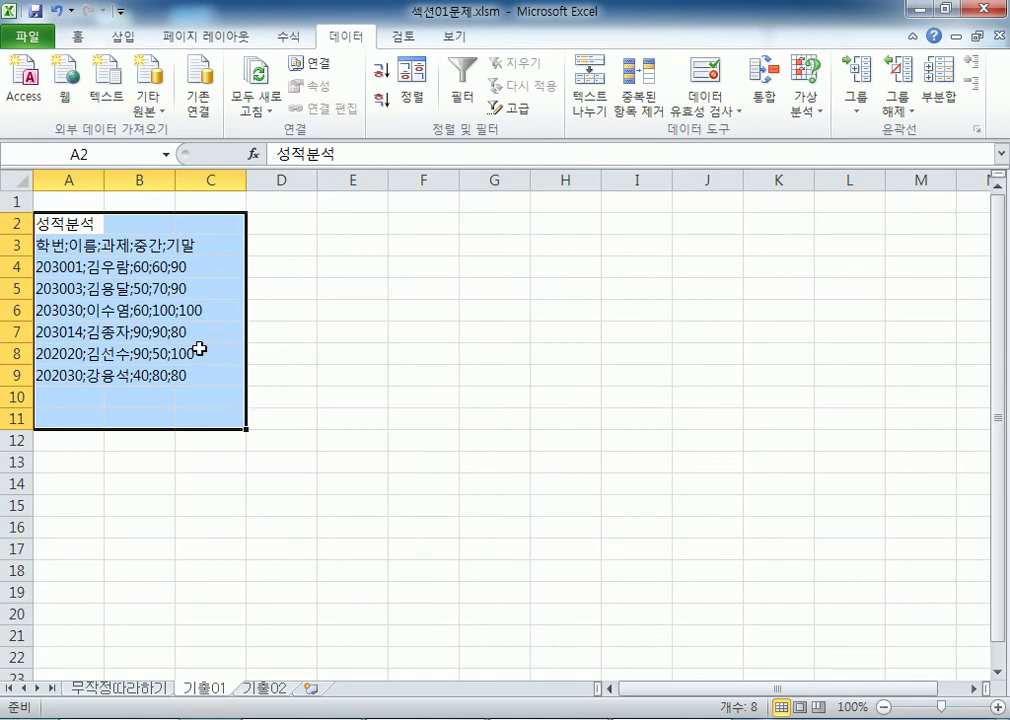
pyautogui.moveTo(151, 221); pyautogui.dragTo(151, 401)
pyautogui.moveTo(68, 221); pyautogui.dragTo(81, 370)
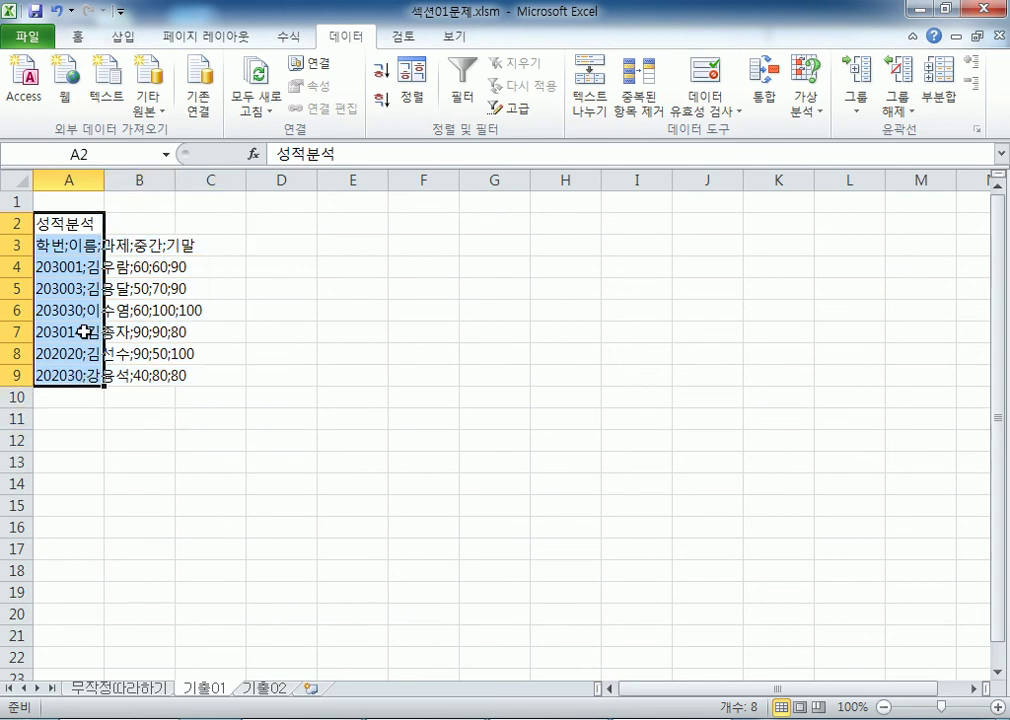
# Step: Split A2:A9 at semicolons into columns A–E with Text to Columns
pyautogui.click(591, 96)
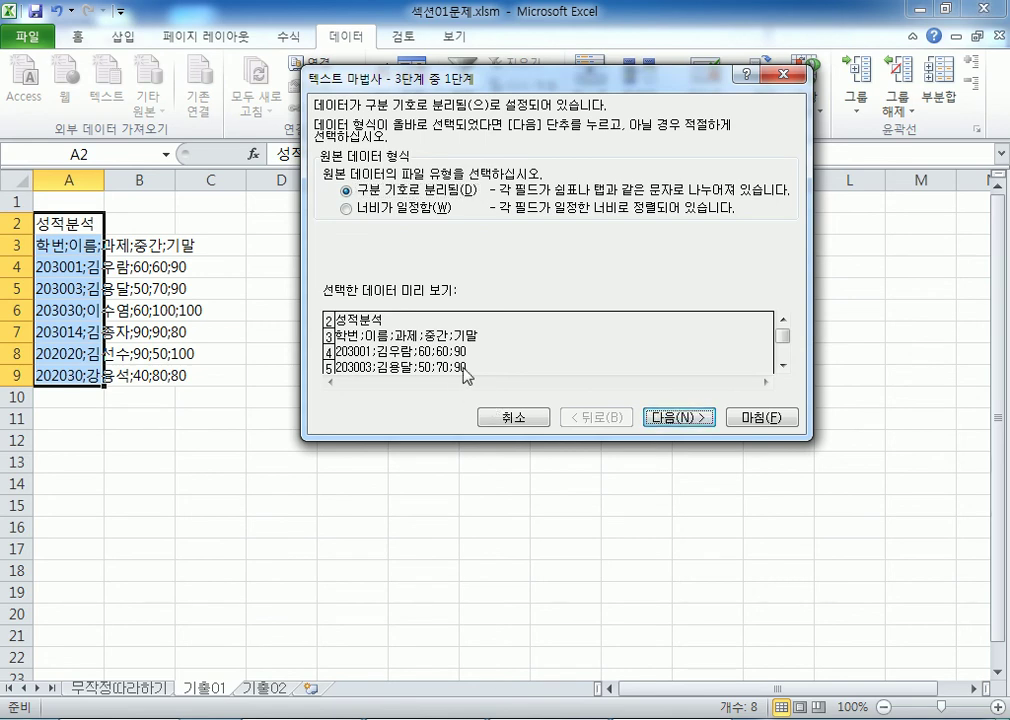
pyautogui.click(678, 417)
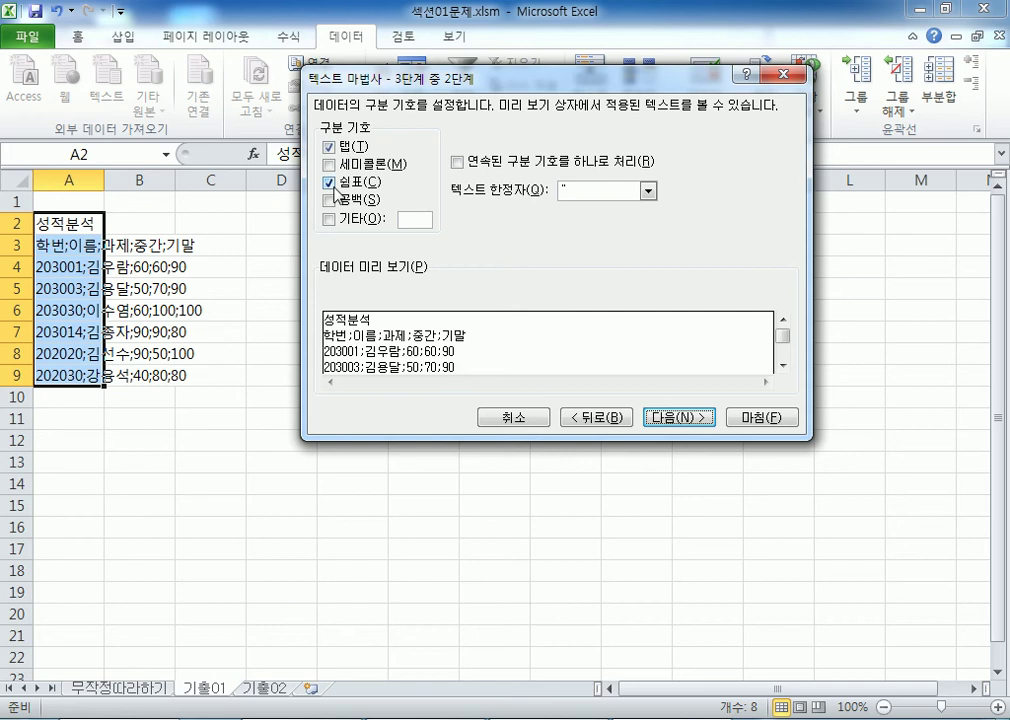
pyautogui.click(330, 165)
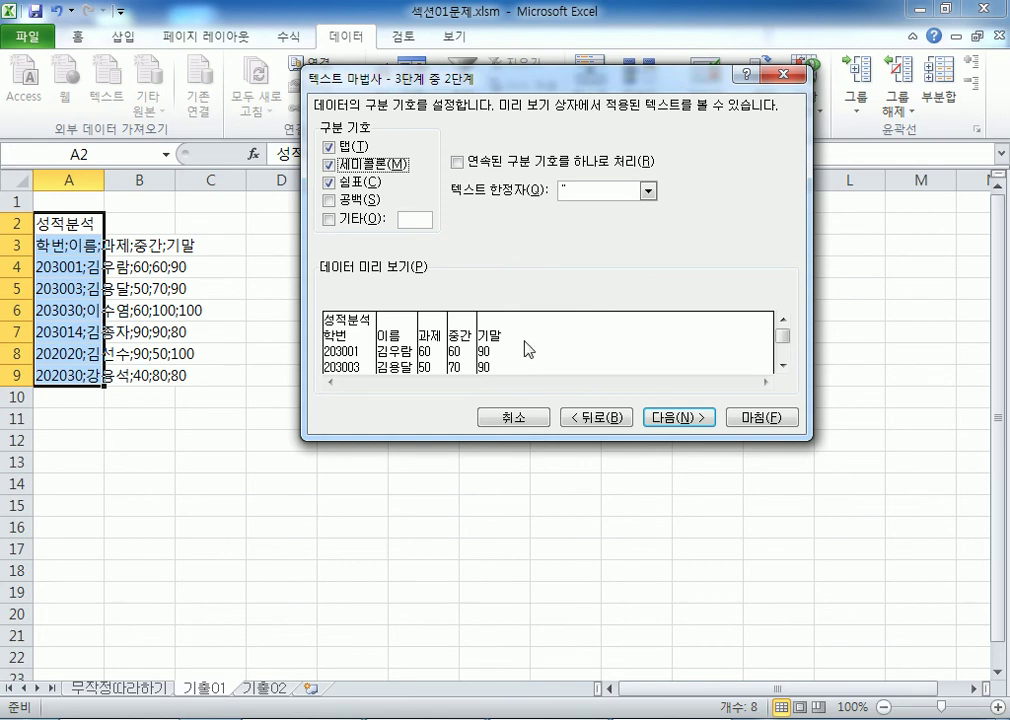
pyautogui.click(685, 418)
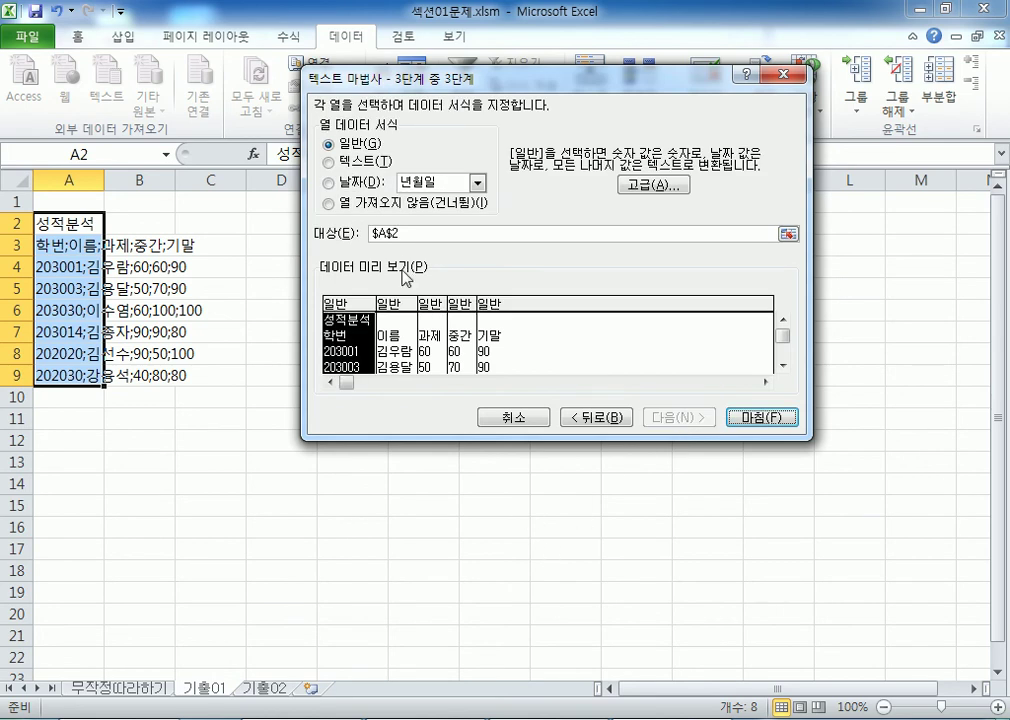
pyautogui.click(743, 418)
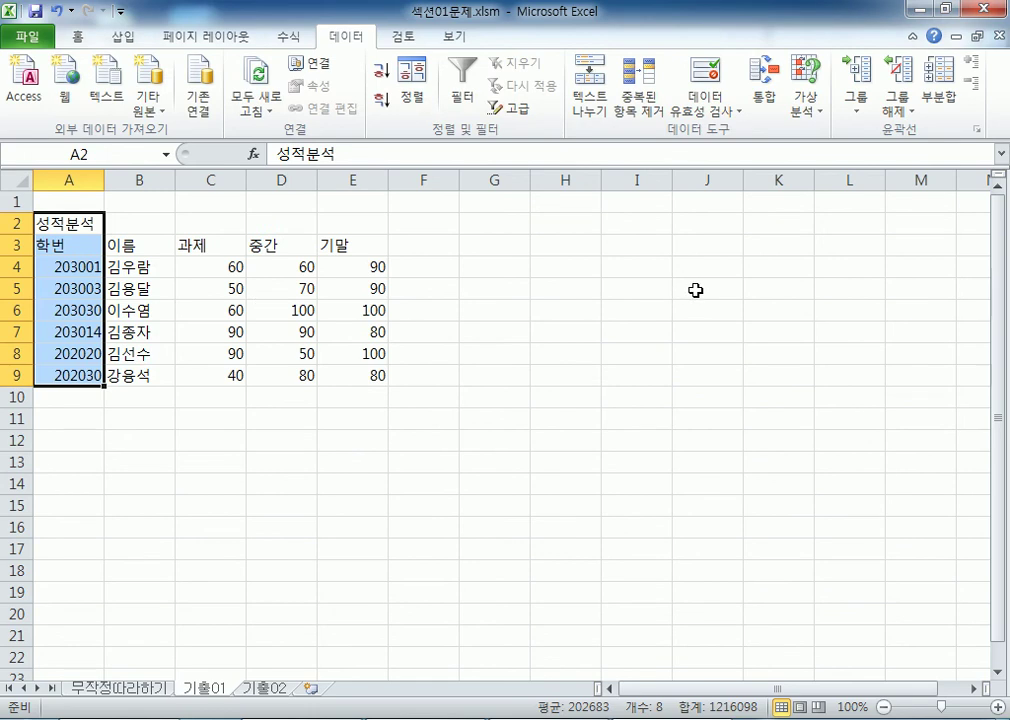
# Step: Widen column C and undo it, then switch to the 무작정따라하기 sheet
pyautogui.click(485, 438)
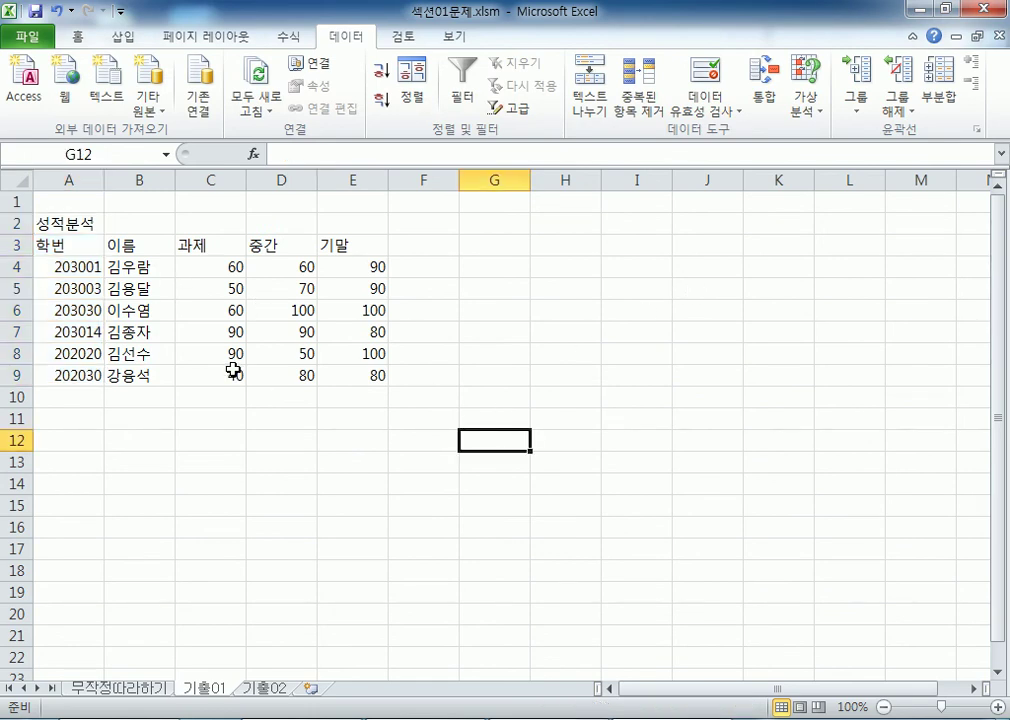
pyautogui.click(214, 178)
pyautogui.moveTo(245, 185); pyautogui.dragTo(313, 185)
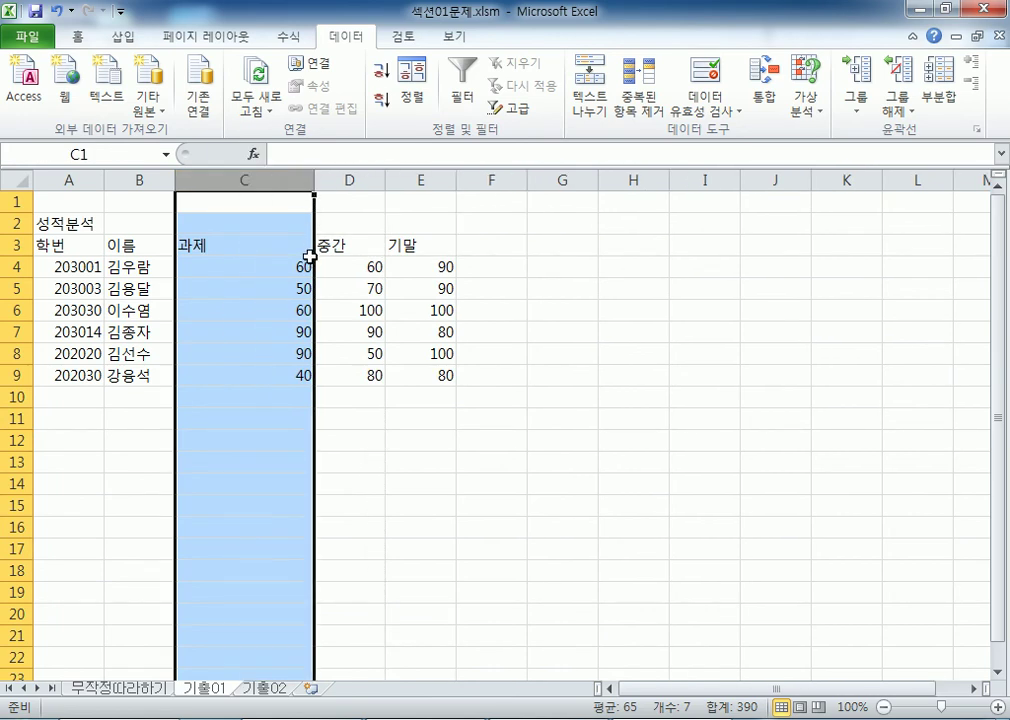
pyautogui.hotkey('ctrl', 'z')
pyautogui.click(237, 287)
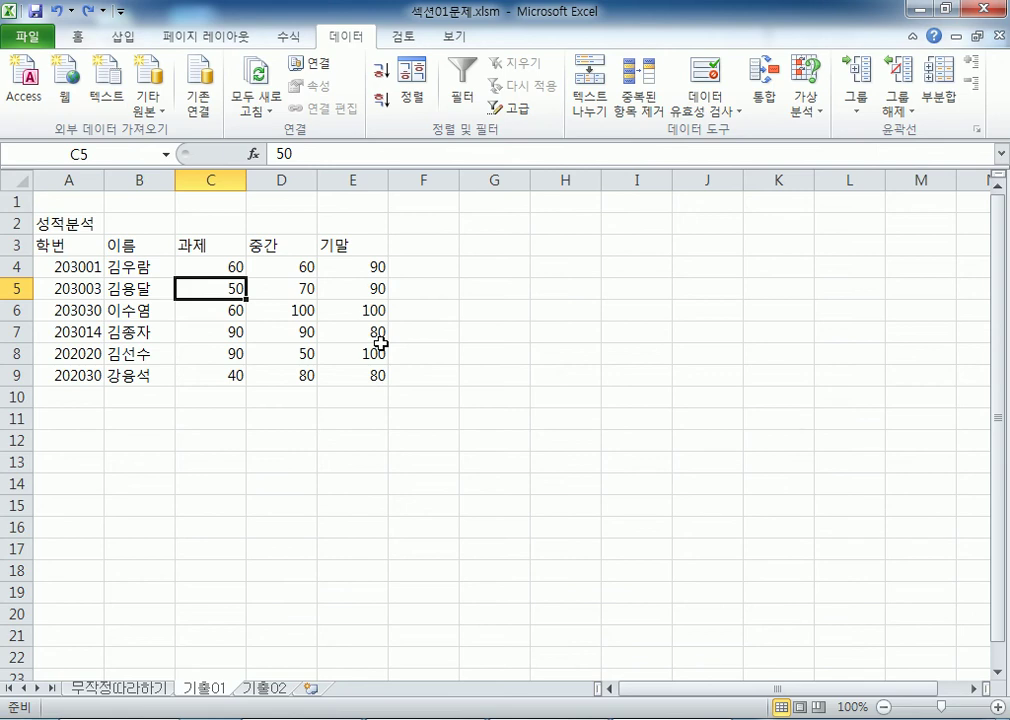
pyautogui.click(88, 419)
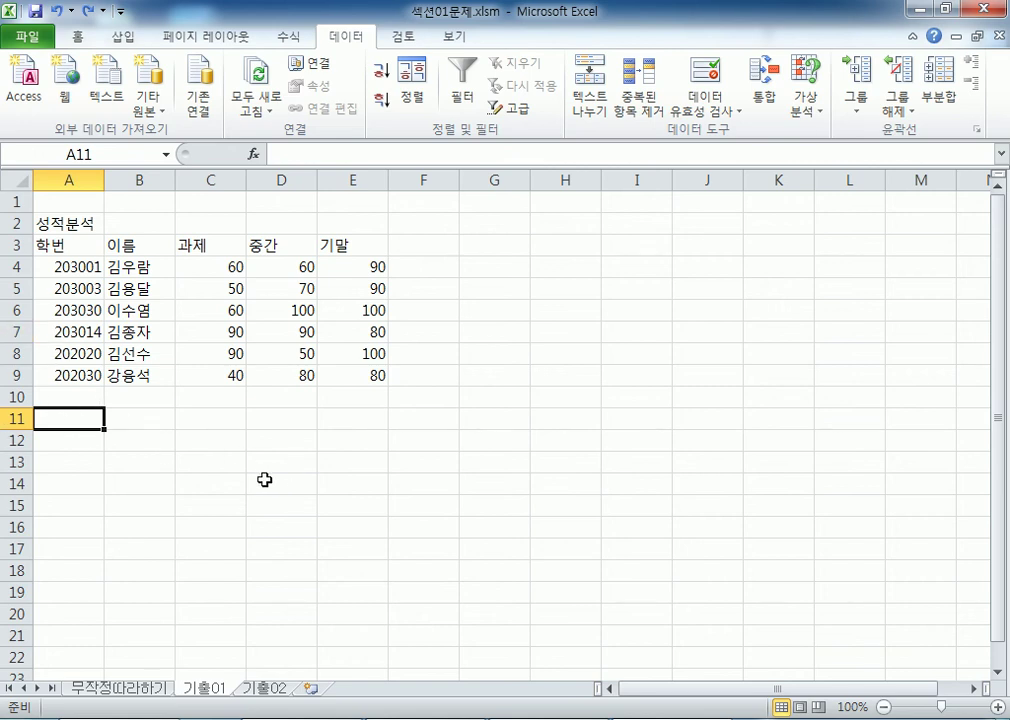
pyautogui.click(120, 689)
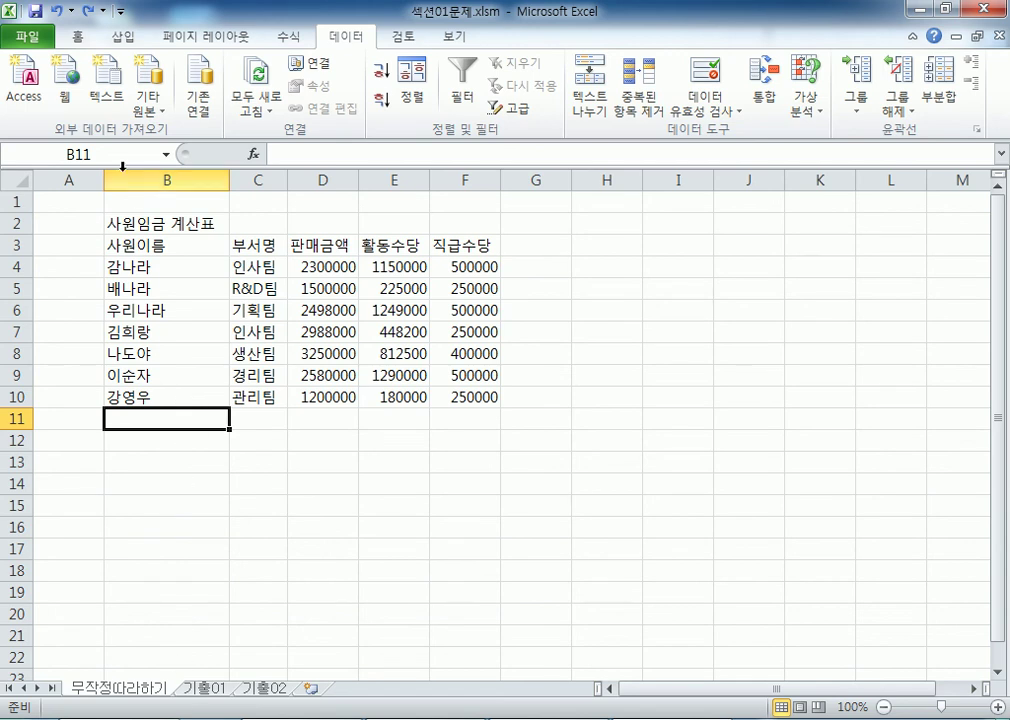
# Step: Go to the empty 기출02 sheet and select cell B2 as the import start point
pyautogui.click(212, 691)
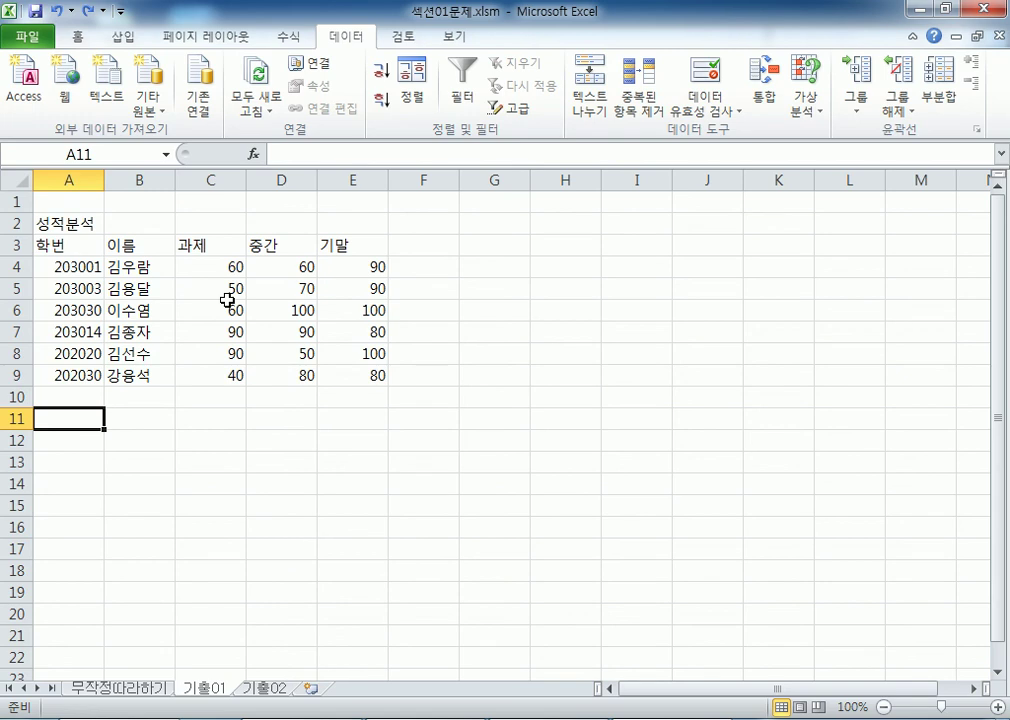
pyautogui.click(262, 689)
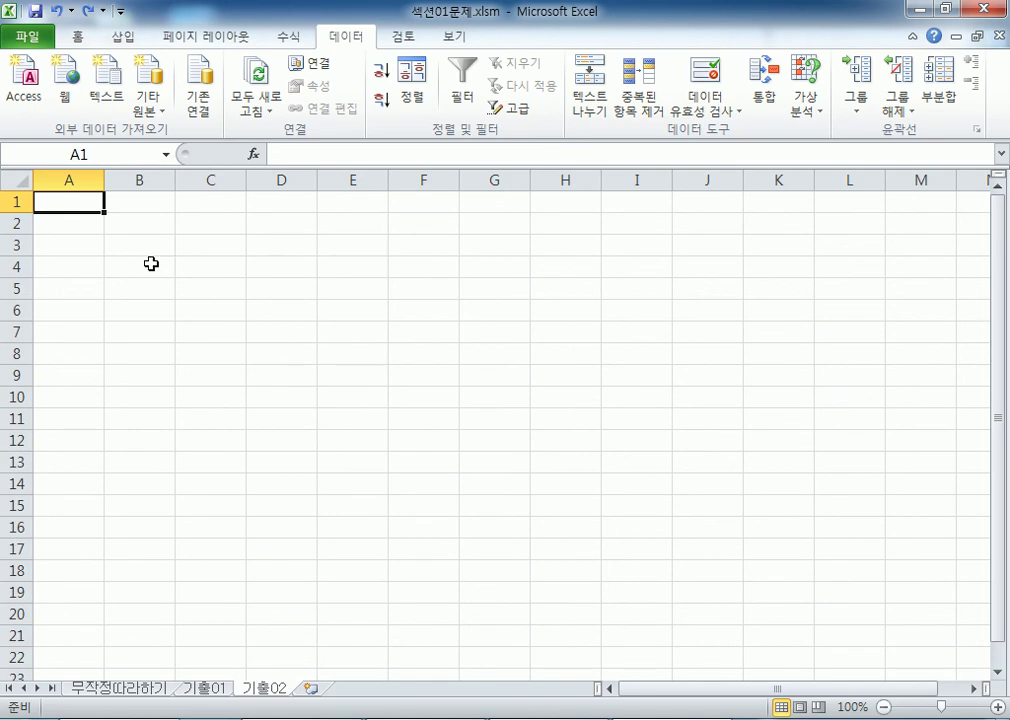
pyautogui.click(124, 223)
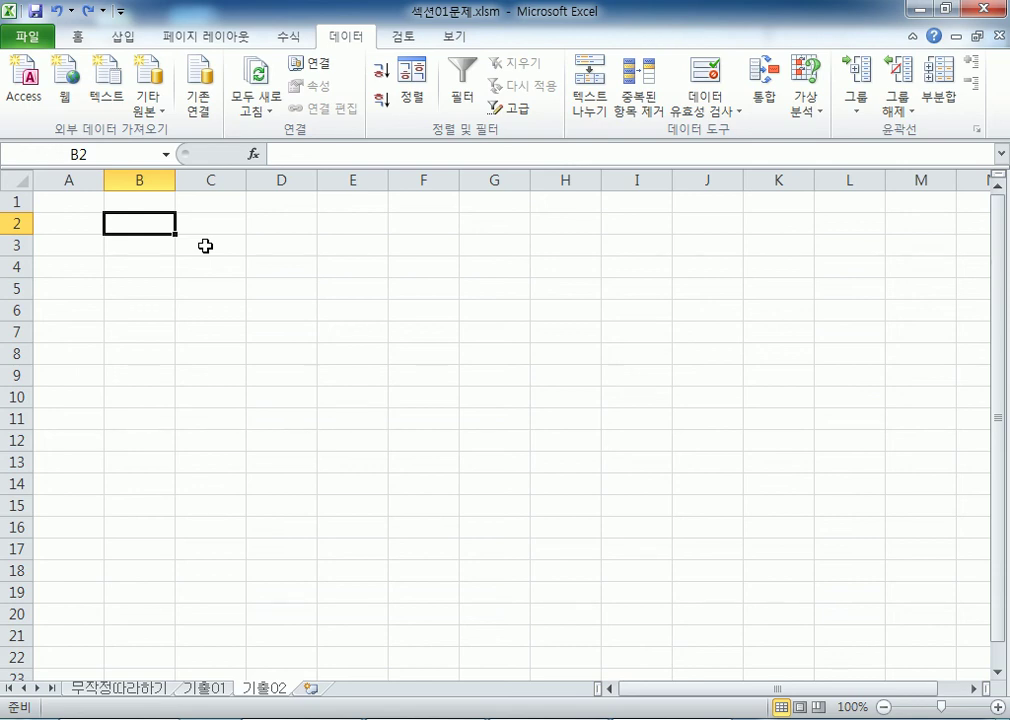
pyautogui.click(160, 178)
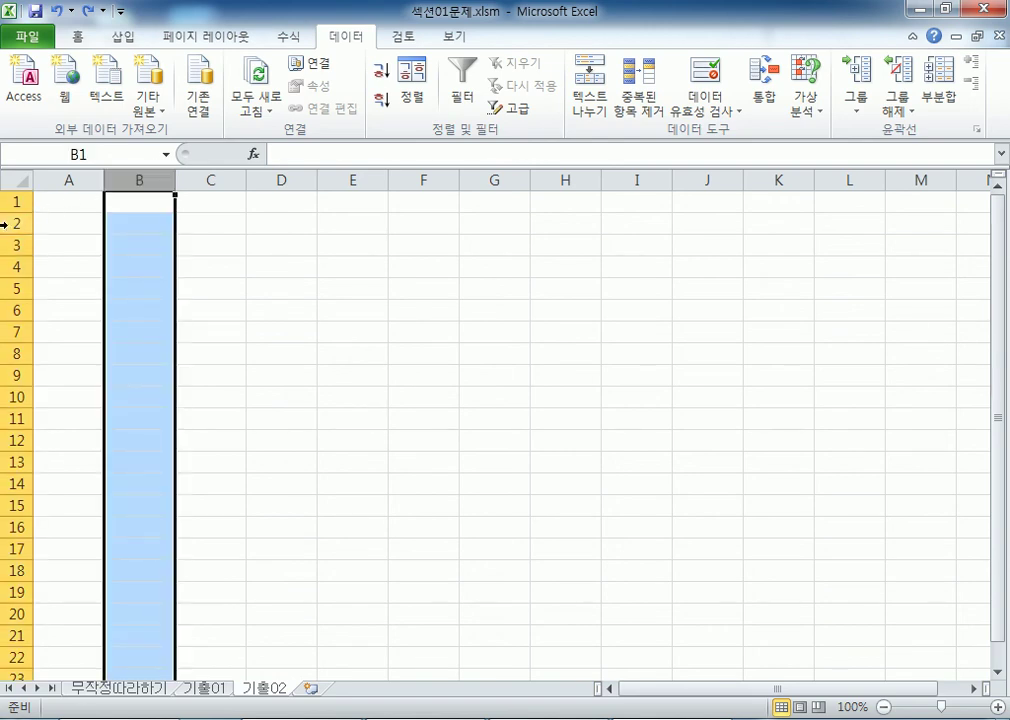
pyautogui.click(8, 222)
pyautogui.click(132, 227)
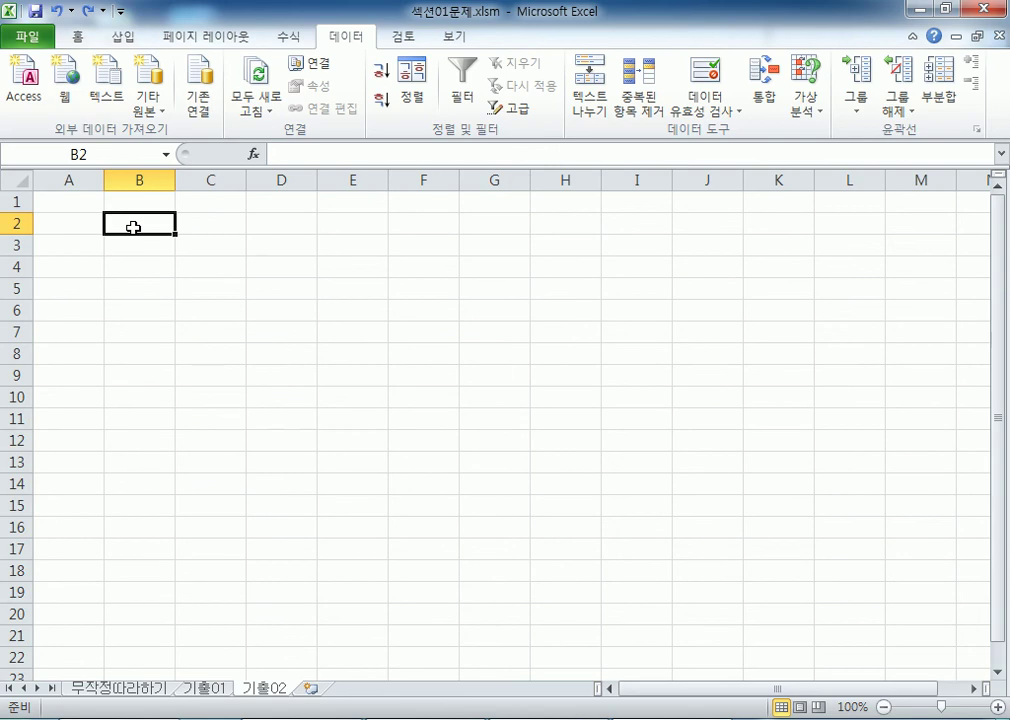
pyautogui.scroll(3, 125, 226)
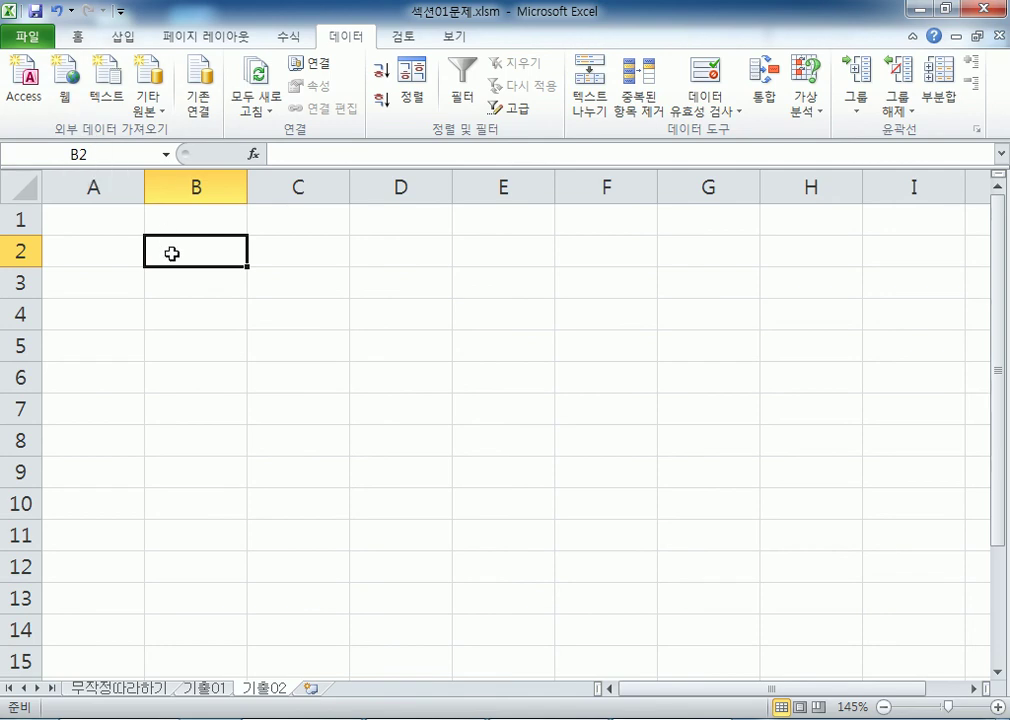
pyautogui.click(189, 219)
pyautogui.click(189, 242)
pyautogui.keyDown('ctrl'); pyautogui.scroll(-2, 190, 245); pyautogui.keyUp('ctrl')
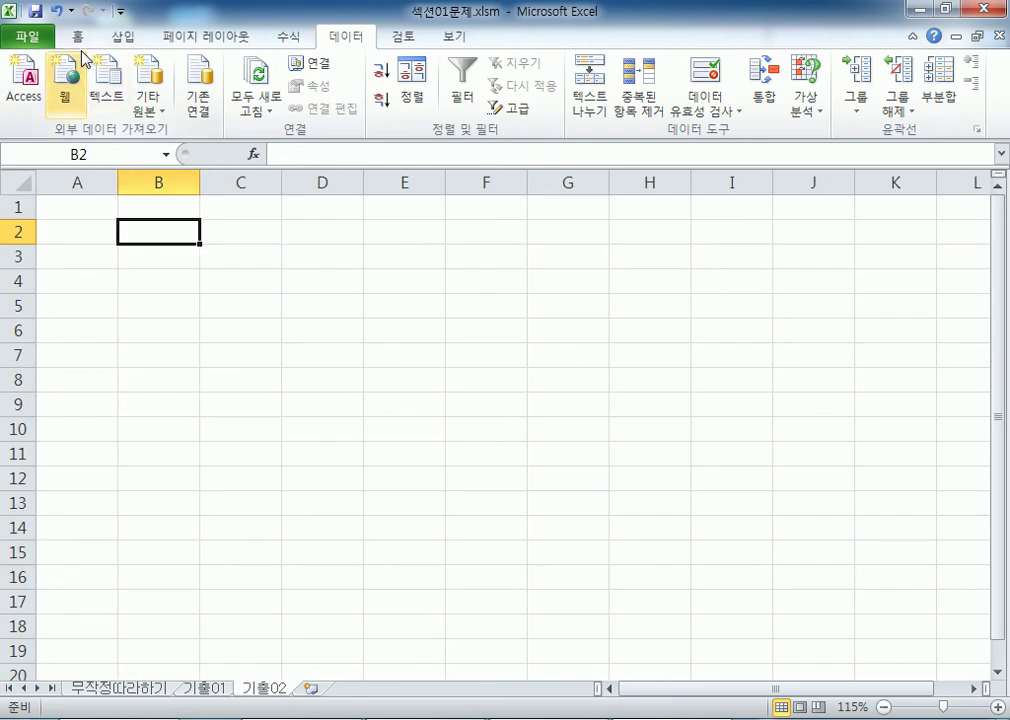
pyautogui.click(38, 40)
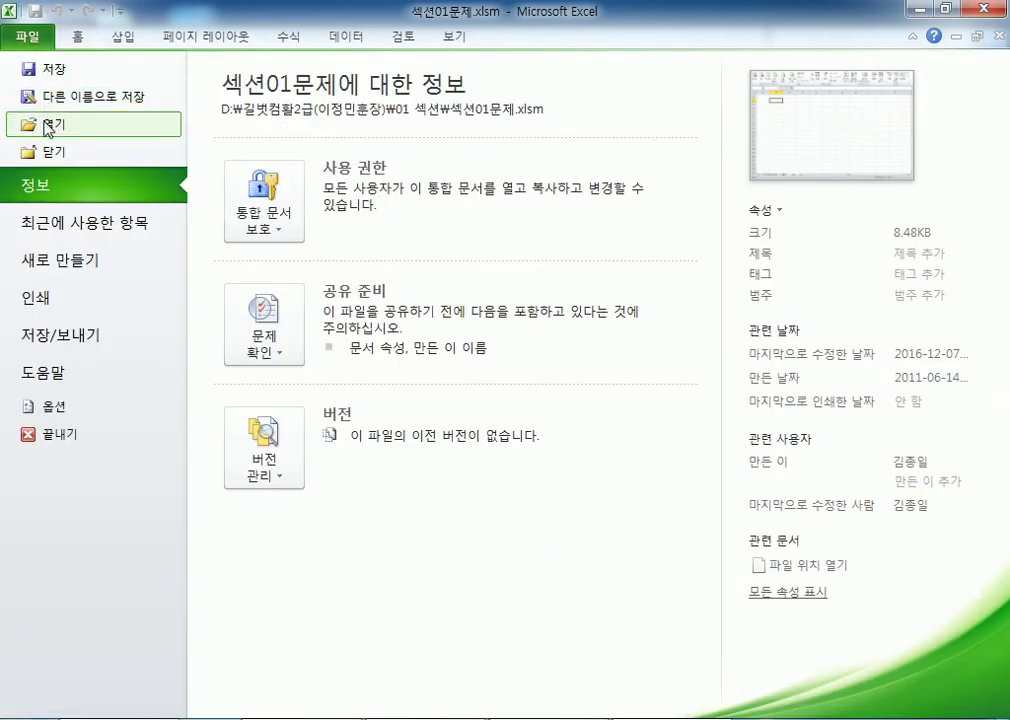
# Step: Open the Open dialog and switch its file-type filter between text files, Excel workbooks and all files
pyautogui.click(28, 37)
pyautogui.click(28, 37)
pyautogui.click(45, 127)
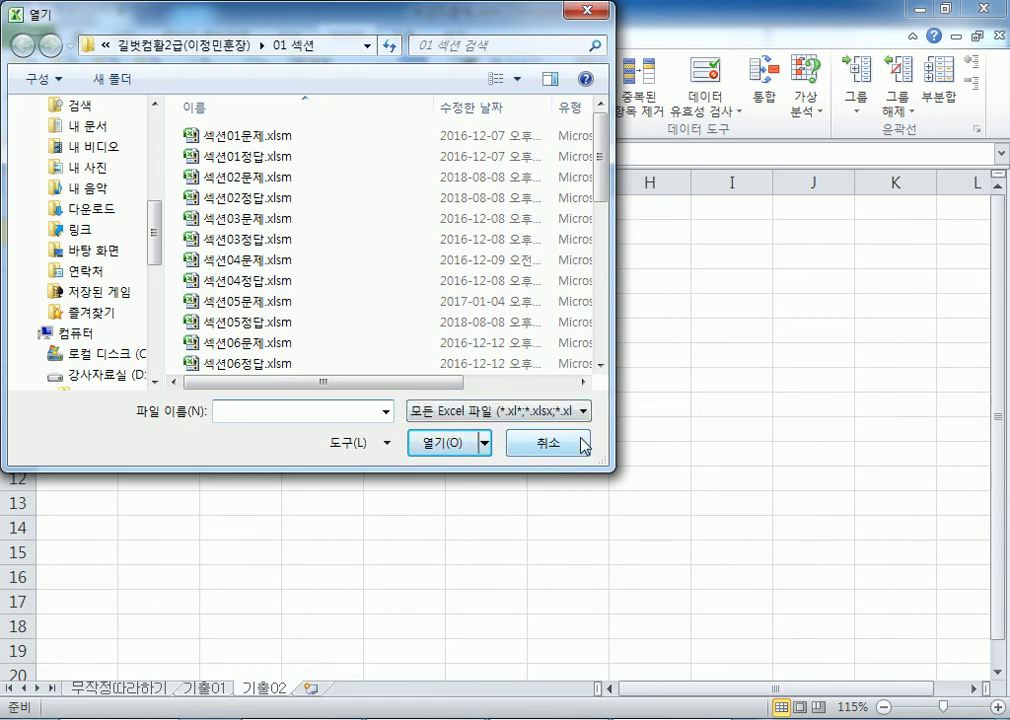
pyautogui.click(511, 413)
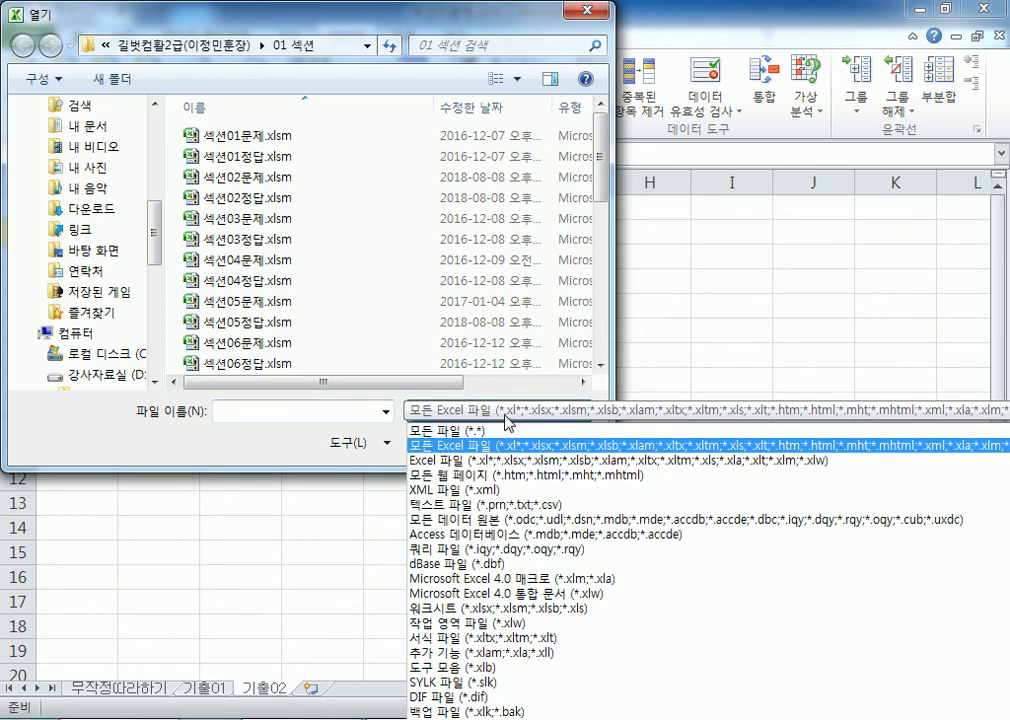
pyautogui.click(518, 505)
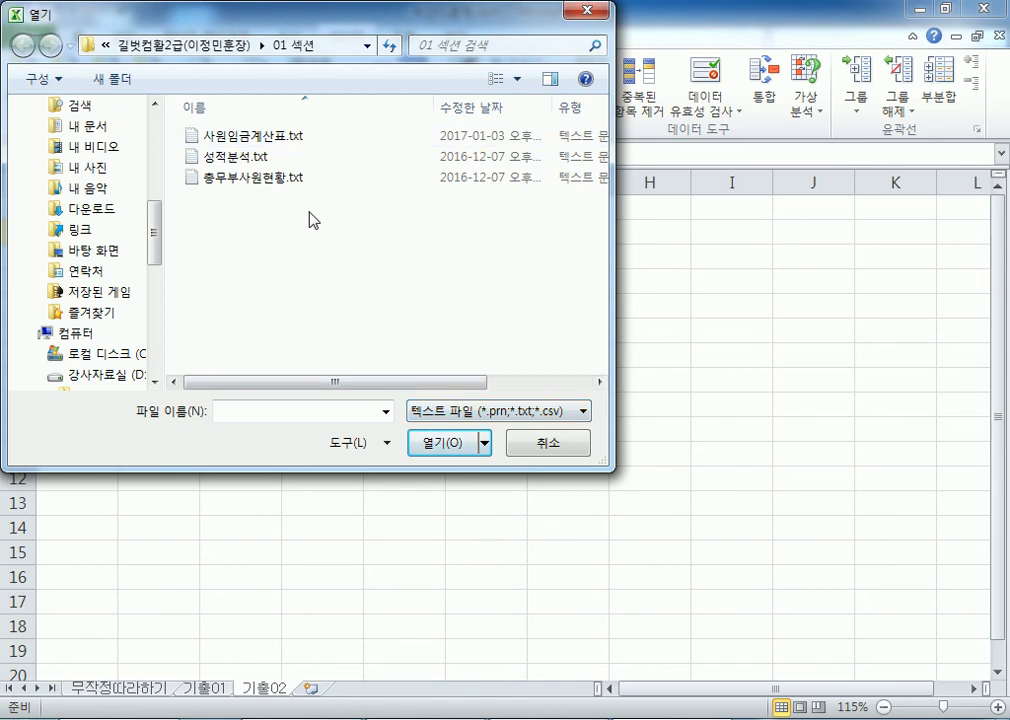
pyautogui.click(426, 411)
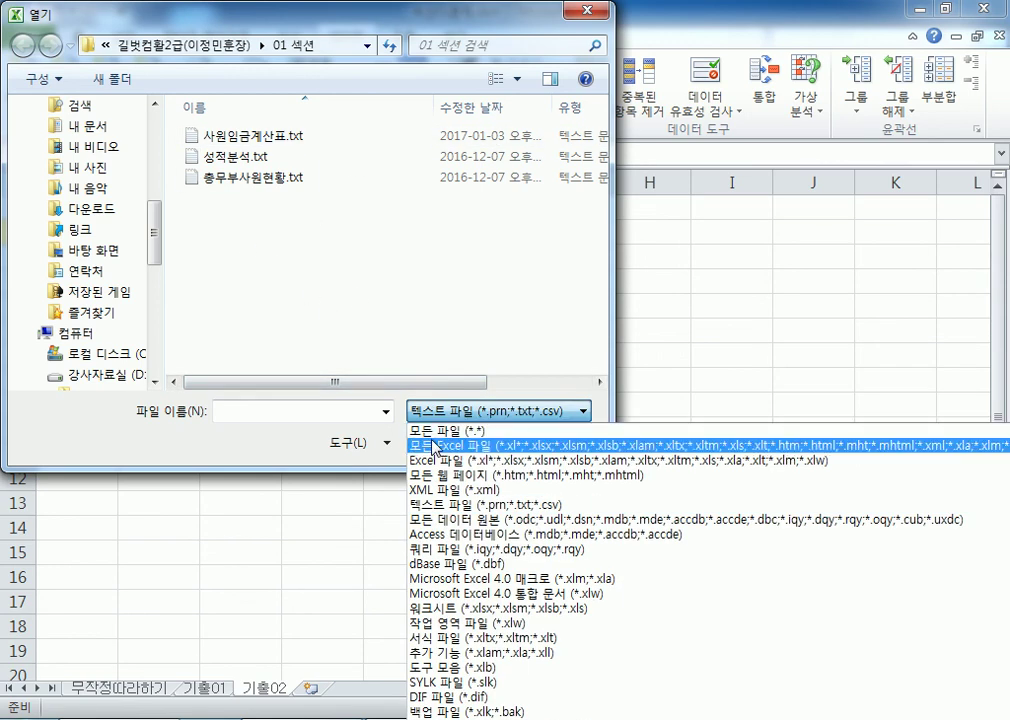
pyautogui.click(435, 447)
pyautogui.click(450, 412)
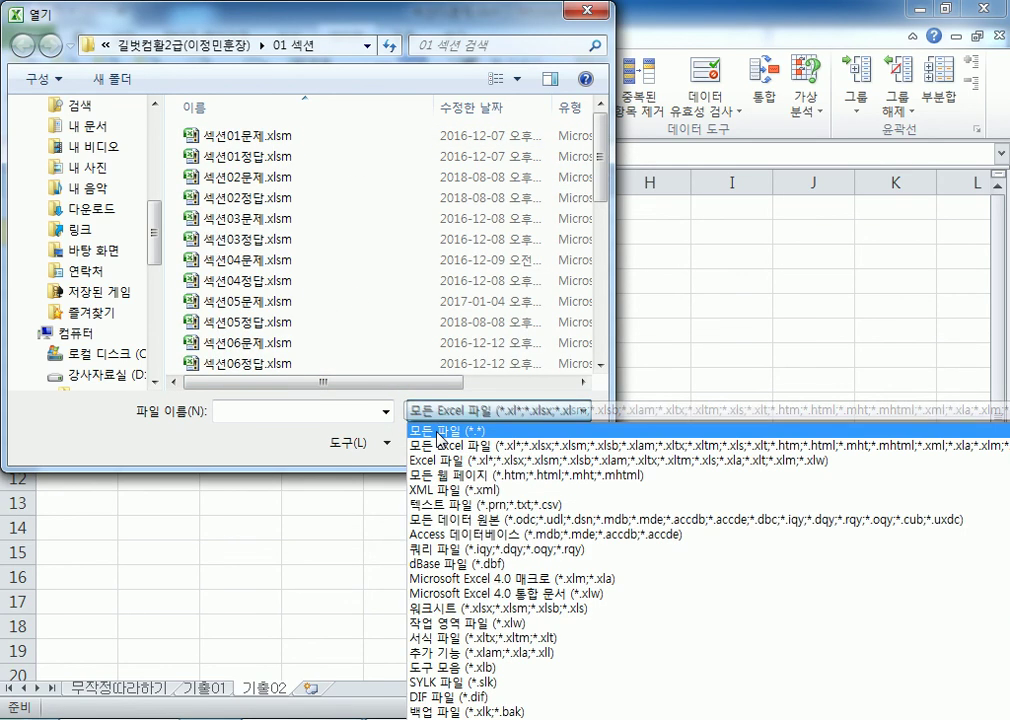
pyautogui.click(437, 431)
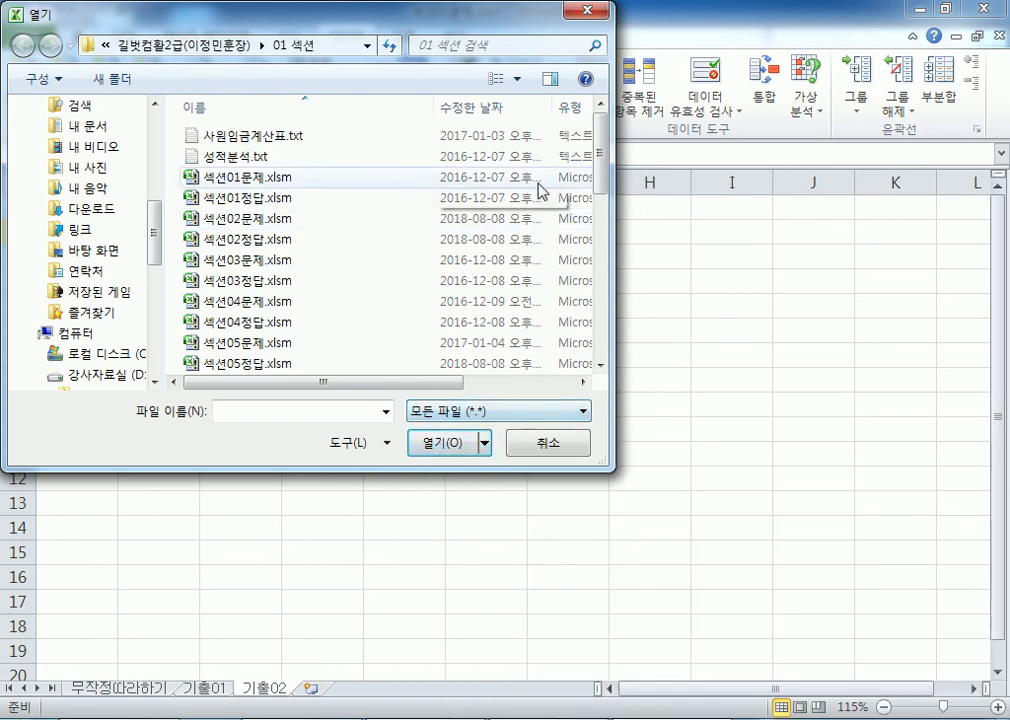
# Step: Filter to text files and open 총무부사원현황.txt in the Text Import Wizard
pyautogui.moveTo(603, 160); pyautogui.dragTo(602, 289)
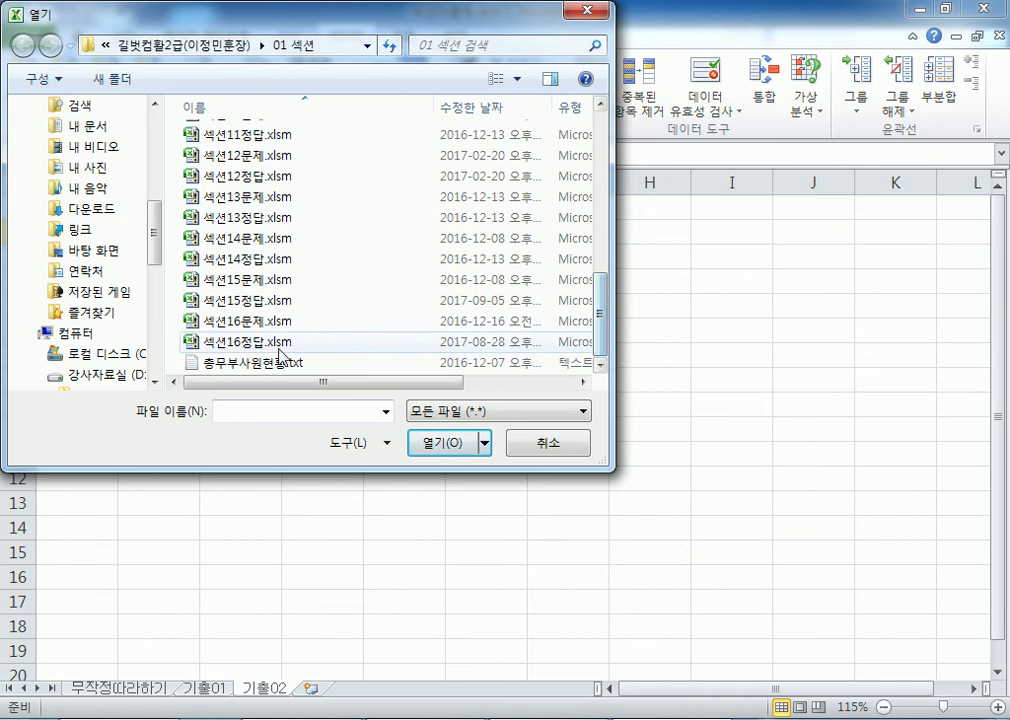
pyautogui.click(480, 411)
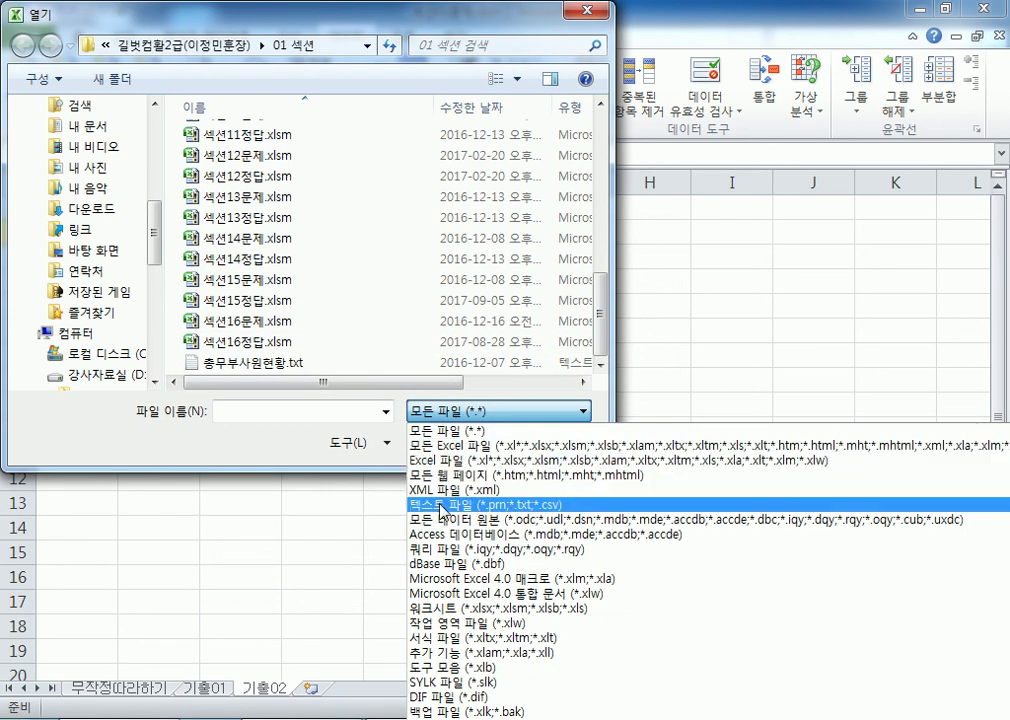
pyautogui.click(460, 505)
pyautogui.click(267, 180)
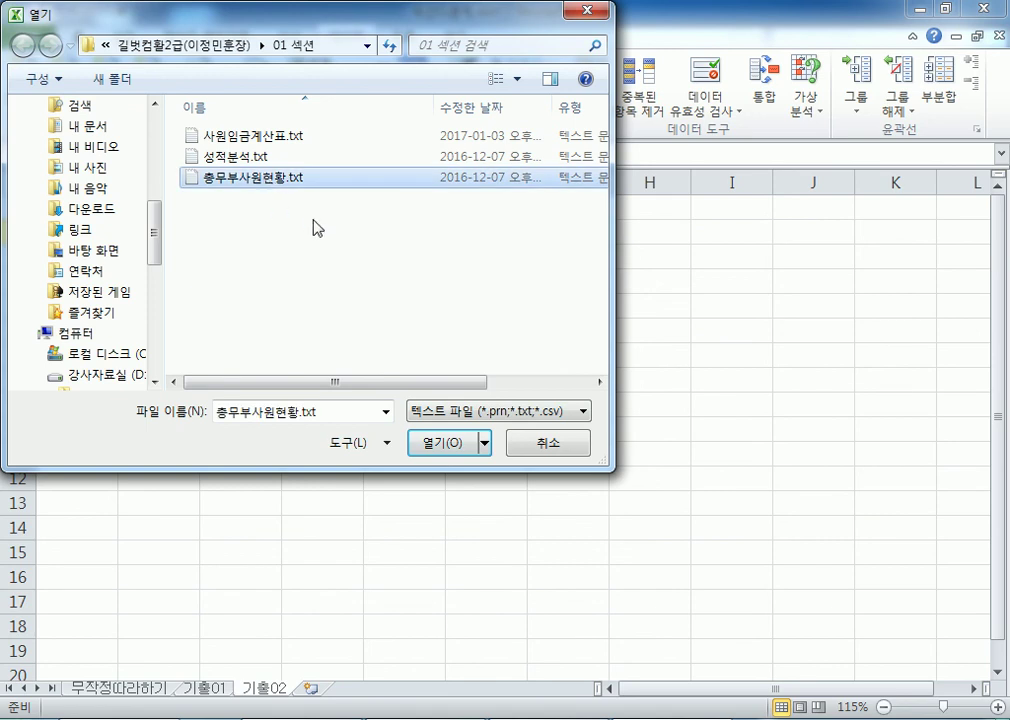
pyautogui.click(424, 445)
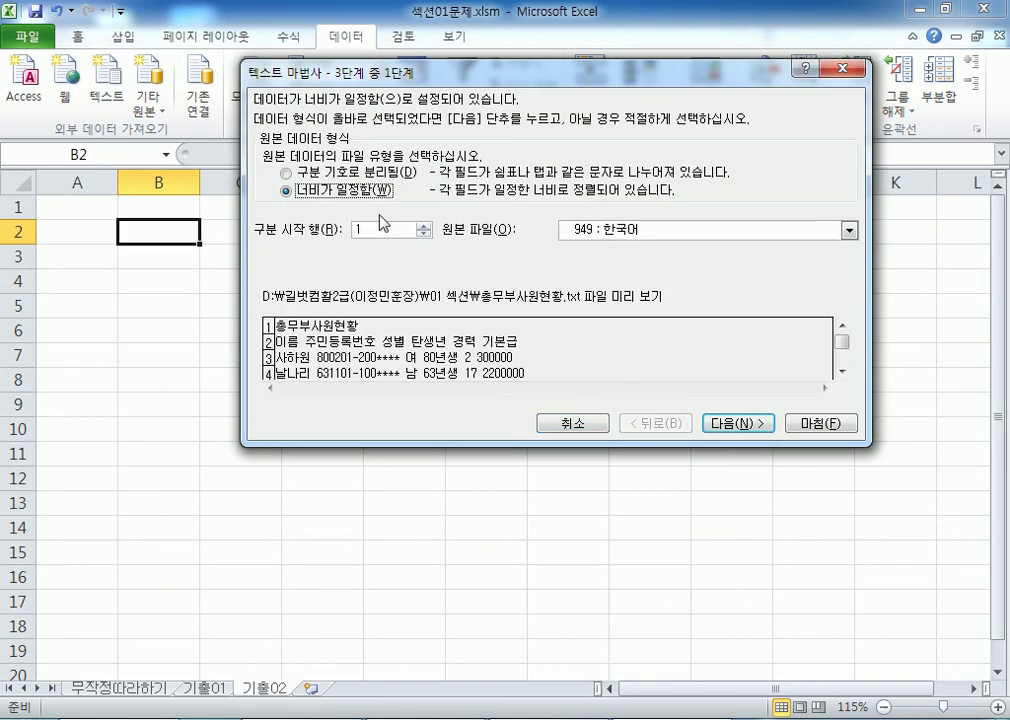
# Step: Compare the Delimited and Fixed width options in wizard step 1, ending on Delimited
pyautogui.click(358, 172)
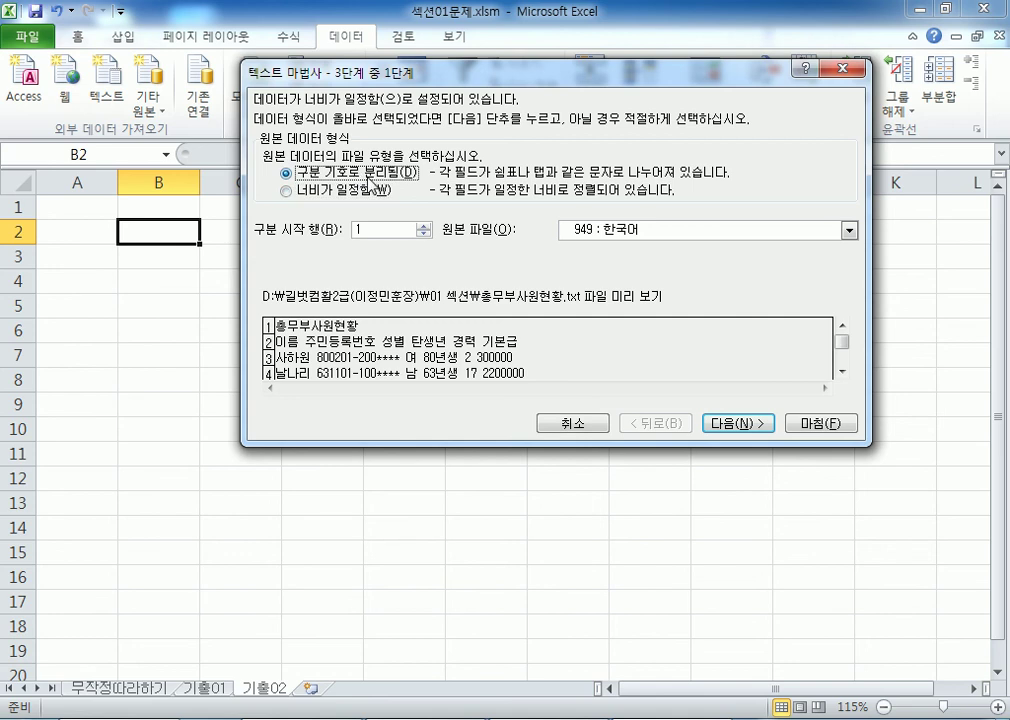
pyautogui.click(325, 195)
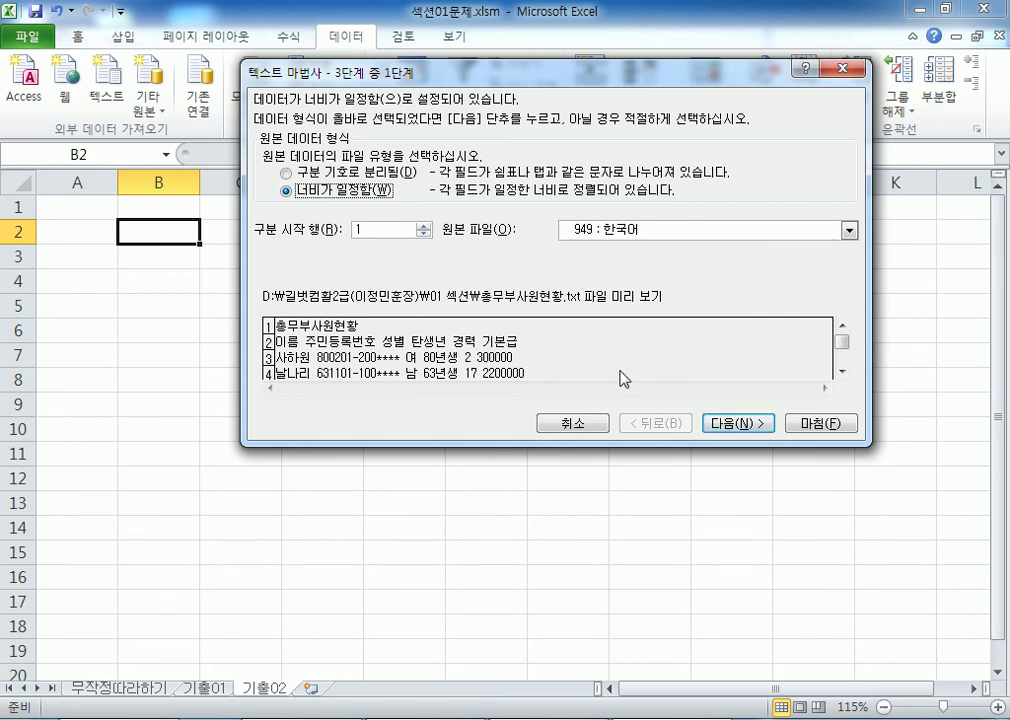
pyautogui.click(357, 178)
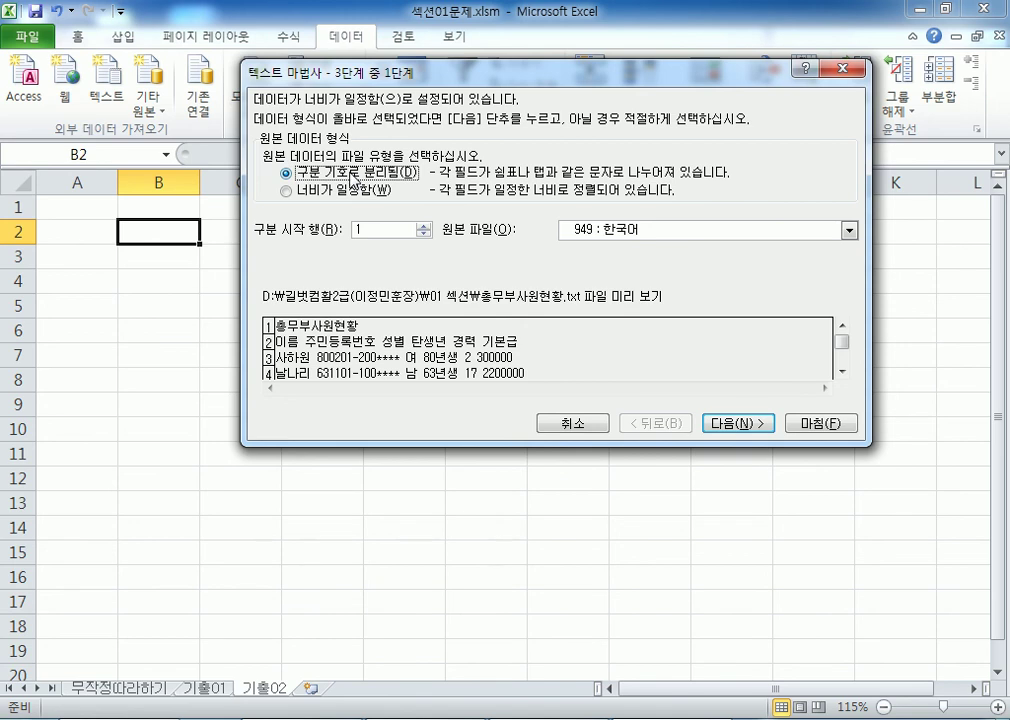
pyautogui.click(346, 191)
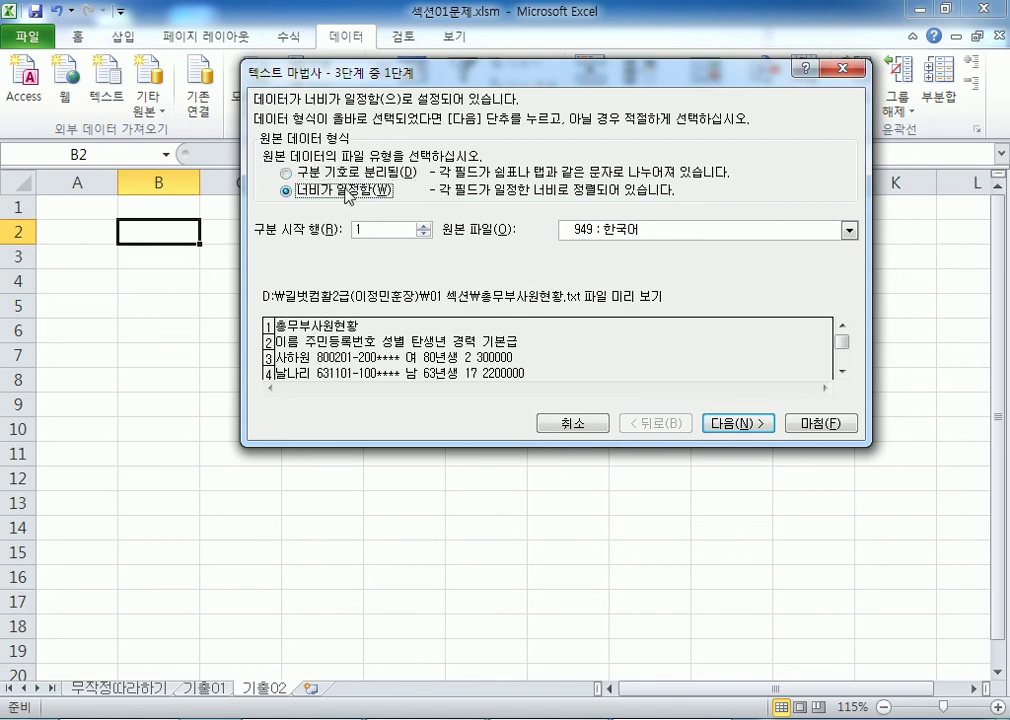
pyautogui.click(286, 174)
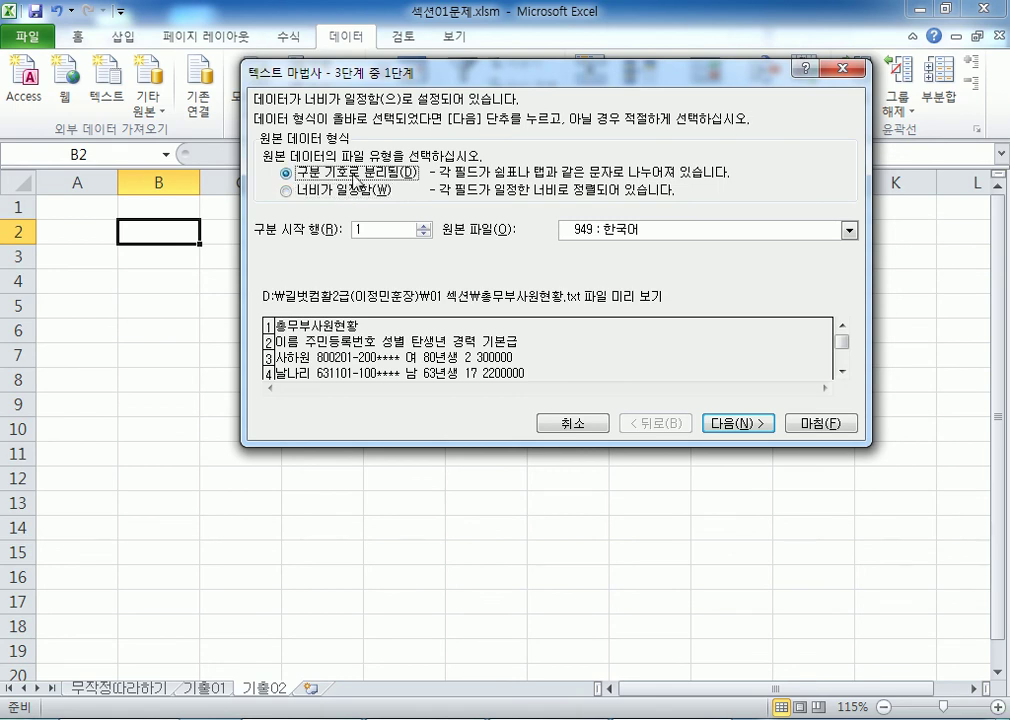
# Step: On step 2, try the Tab, Semicolon and Comma delimiter checkboxes, then return to step 1
pyautogui.click(730, 424)
pyautogui.click(268, 141)
pyautogui.click(269, 159)
pyautogui.click(270, 176)
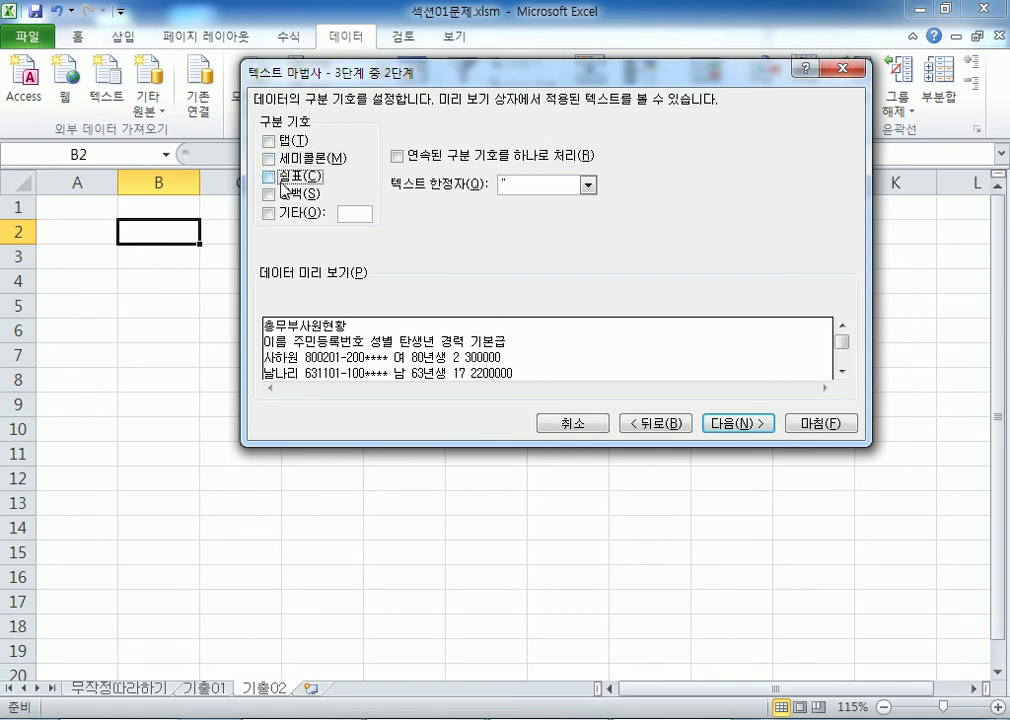
pyautogui.click(275, 160)
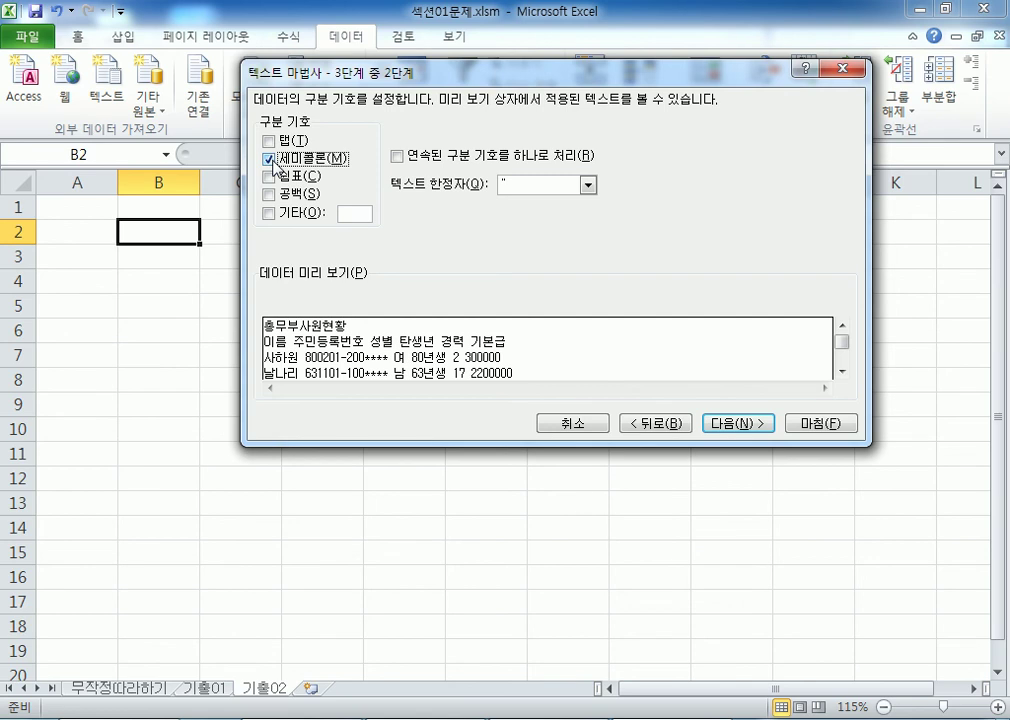
pyautogui.click(645, 423)
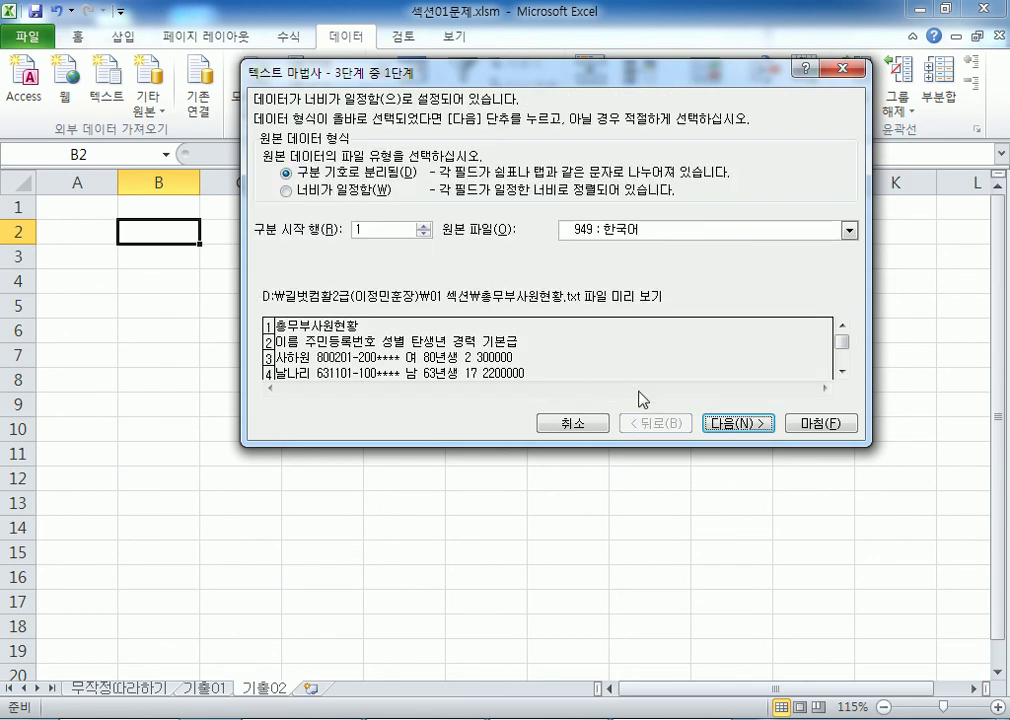
# Step: On step 2 again, clear Semicolon, briefly try the Space delimiter, then go back to step 1
pyautogui.click(735, 425)
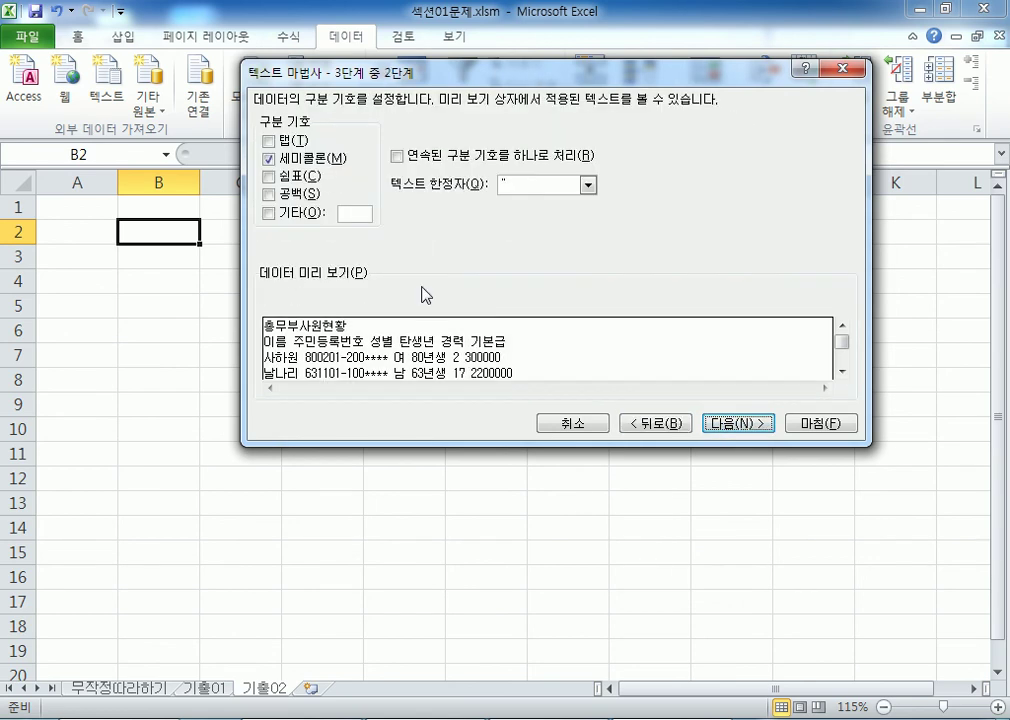
pyautogui.click(268, 159)
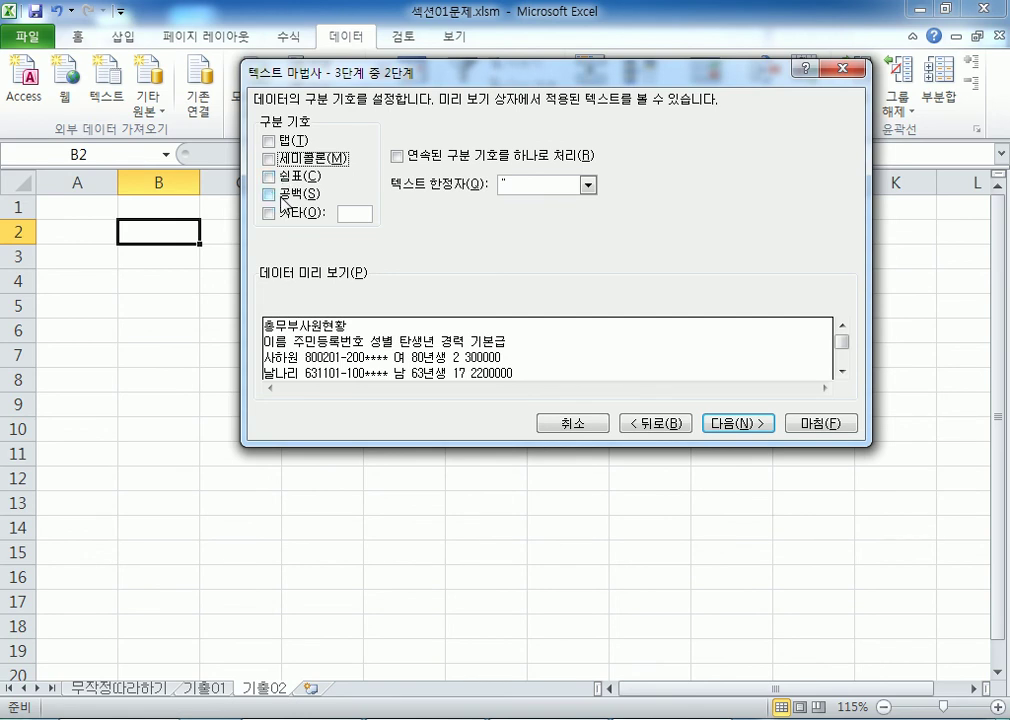
pyautogui.click(269, 194)
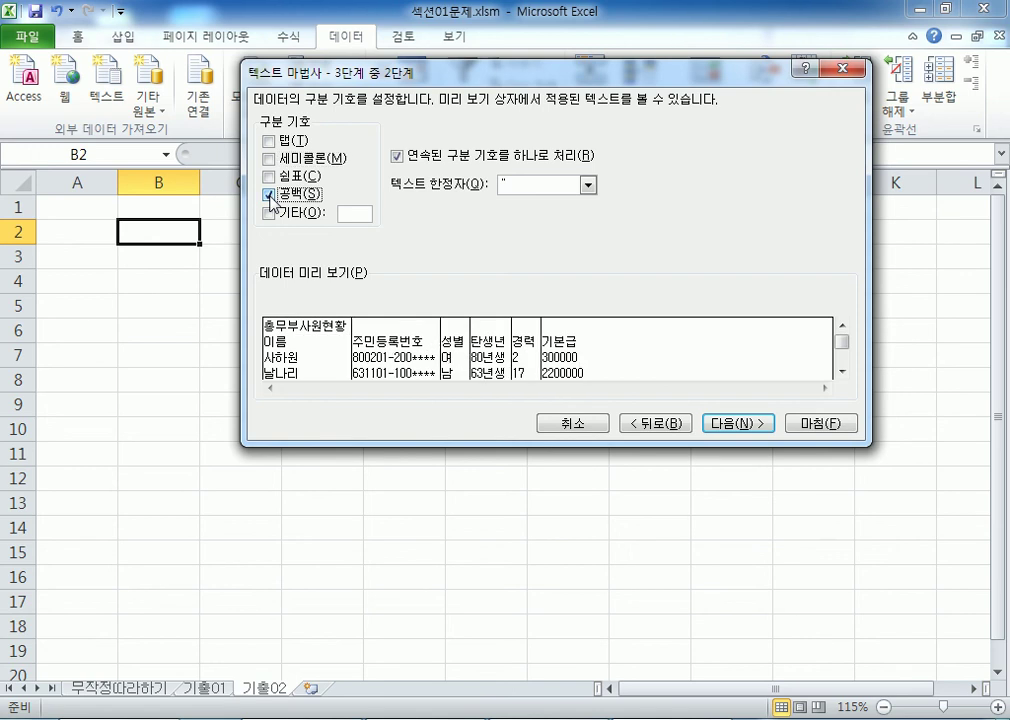
pyautogui.click(269, 195)
pyautogui.click(665, 421)
# Step: Toggle between Fixed width and Delimited again, leaving Delimited selected
pyautogui.click(320, 195)
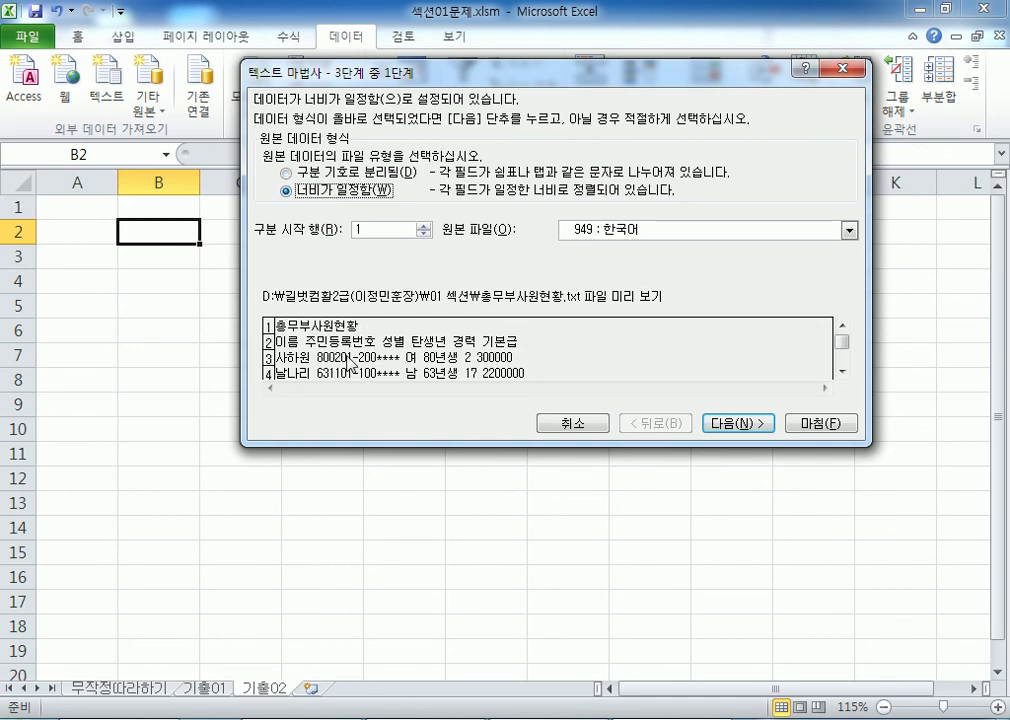
pyautogui.click(310, 173)
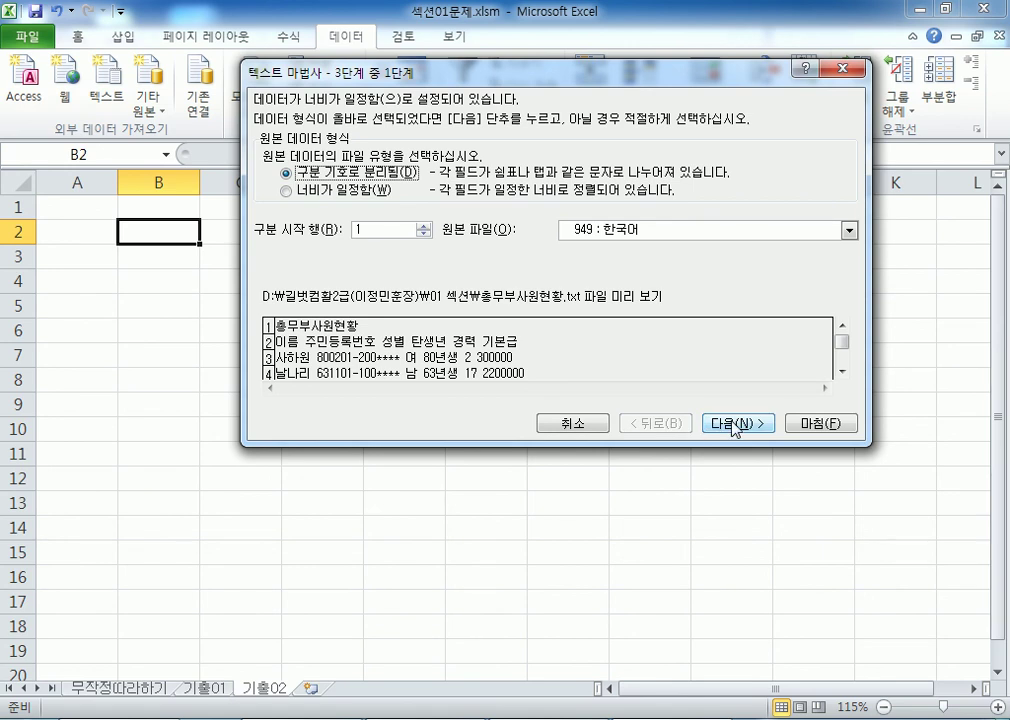
pyautogui.click(350, 190)
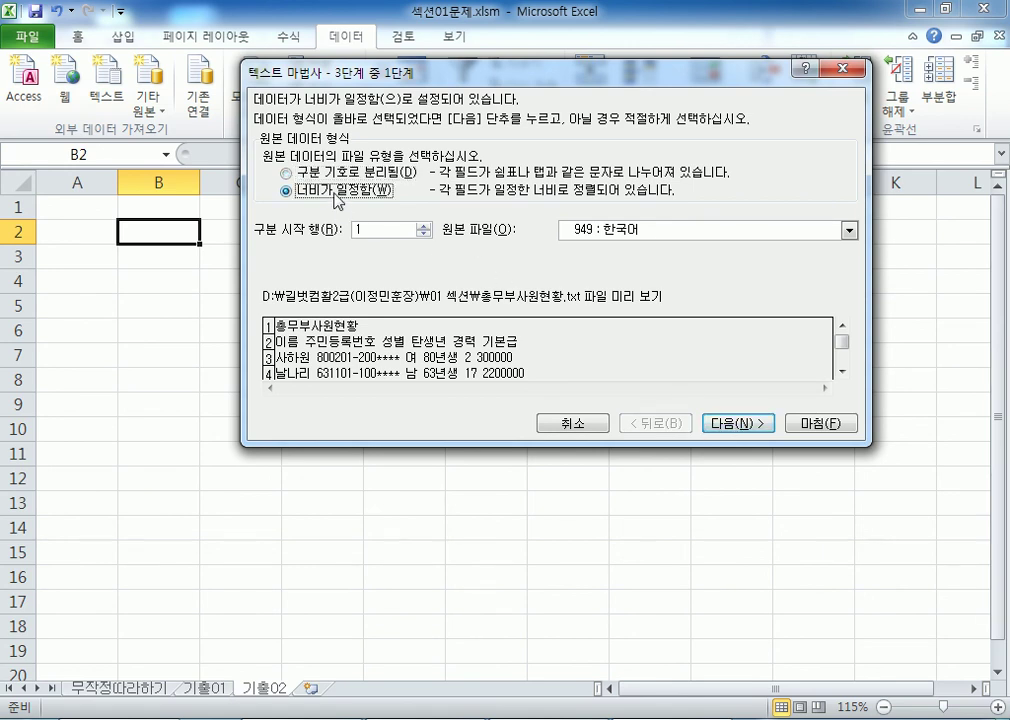
pyautogui.click(335, 176)
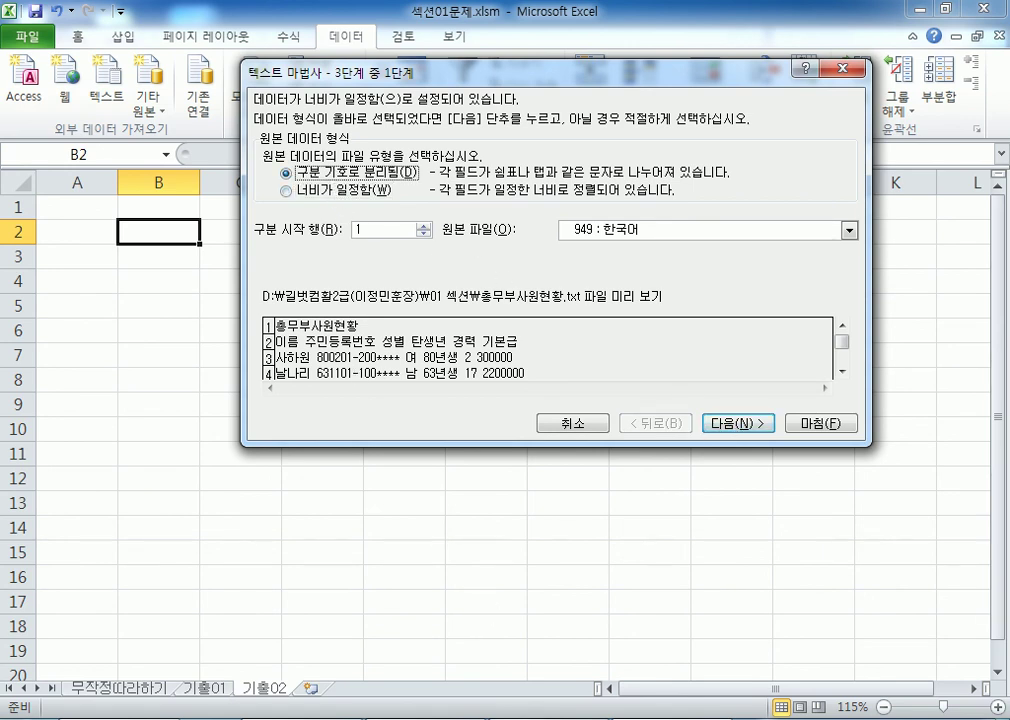
# Step: In the Notepad notes, add blank lines below the 일지매,90,80,100 entry
pyautogui.hotkey('alt', 'Tab')
pyautogui.scroll(-1, 388, 480)
pyautogui.scroll(3, 330, 350)
pyautogui.click(126, 311)
pyautogui.press('Return')
pyautogui.press('Return')
pyautogui.press('Up')
pyautogui.press('Up')
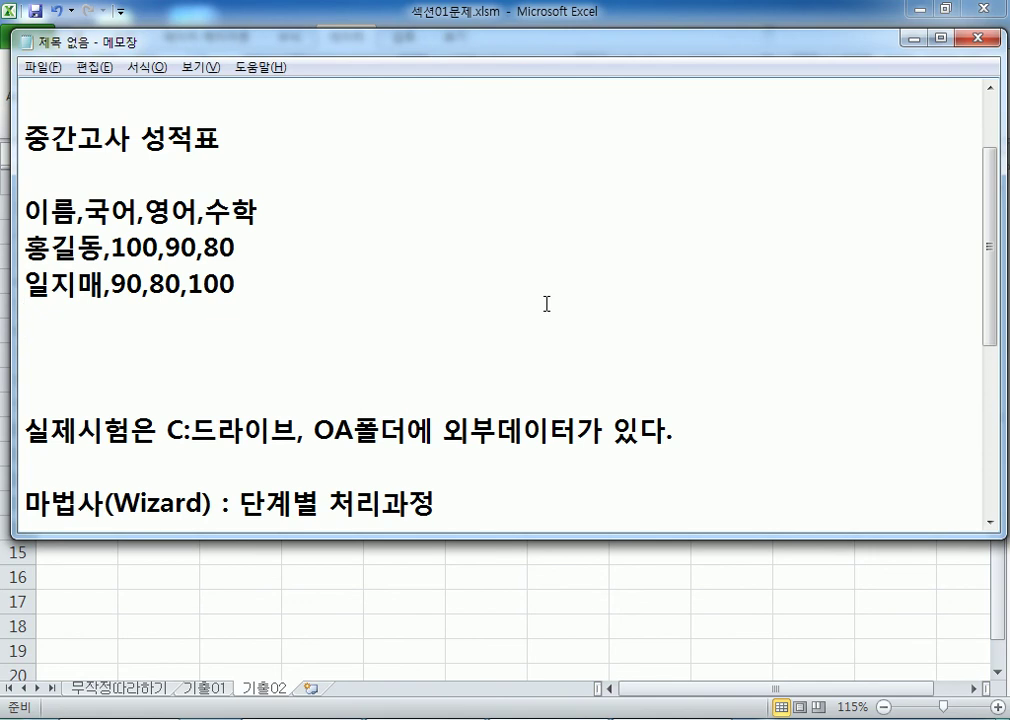
pyautogui.press('Return')
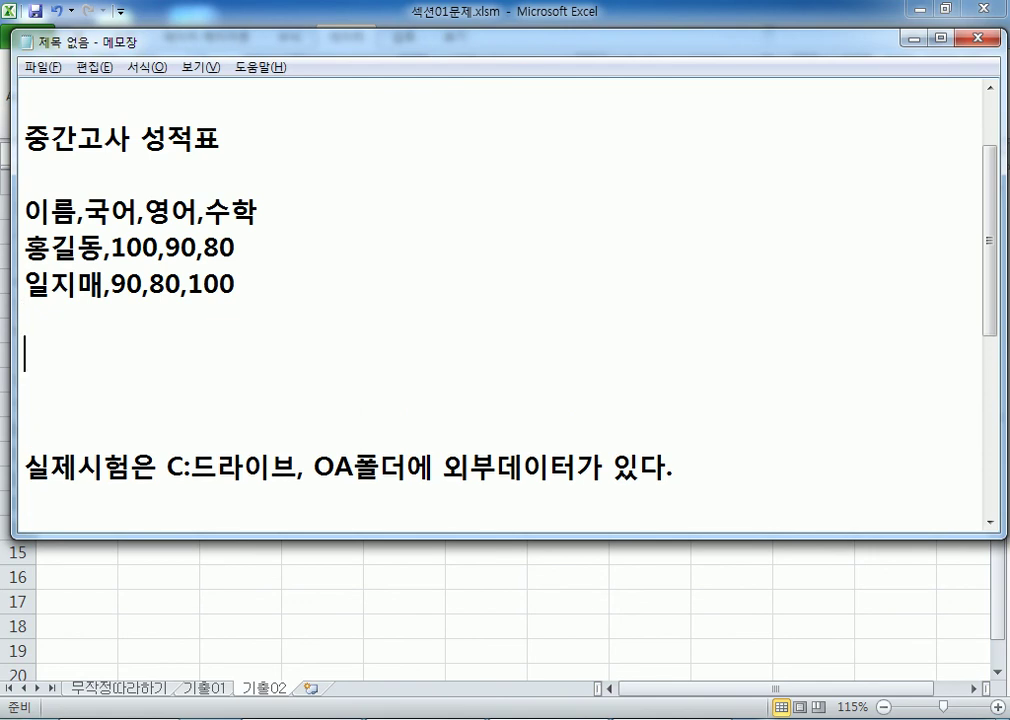
pyautogui.write('dmf')
pyautogui.press('BackSpace')
pyautogui.press('BackSpace')
pyautogui.press('BackSpace')
pyautogui.press('Hangul')
pyautogui.write('을지문덕100')
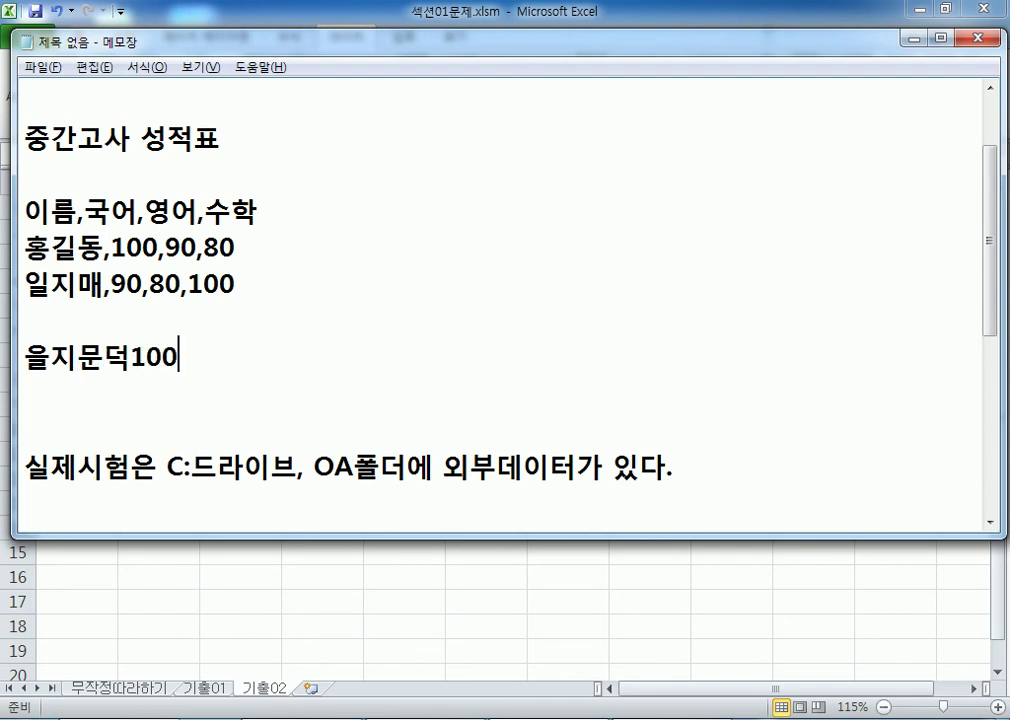
pyautogui.write('090080')
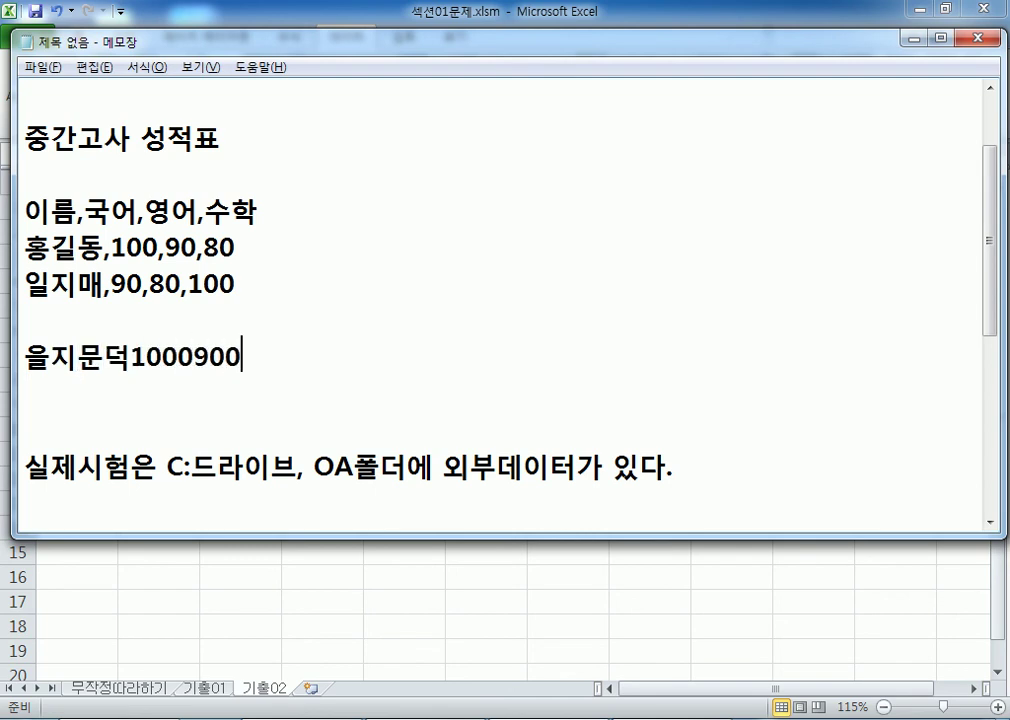
pyautogui.press('Return')
pyautogui.write('연개소문')
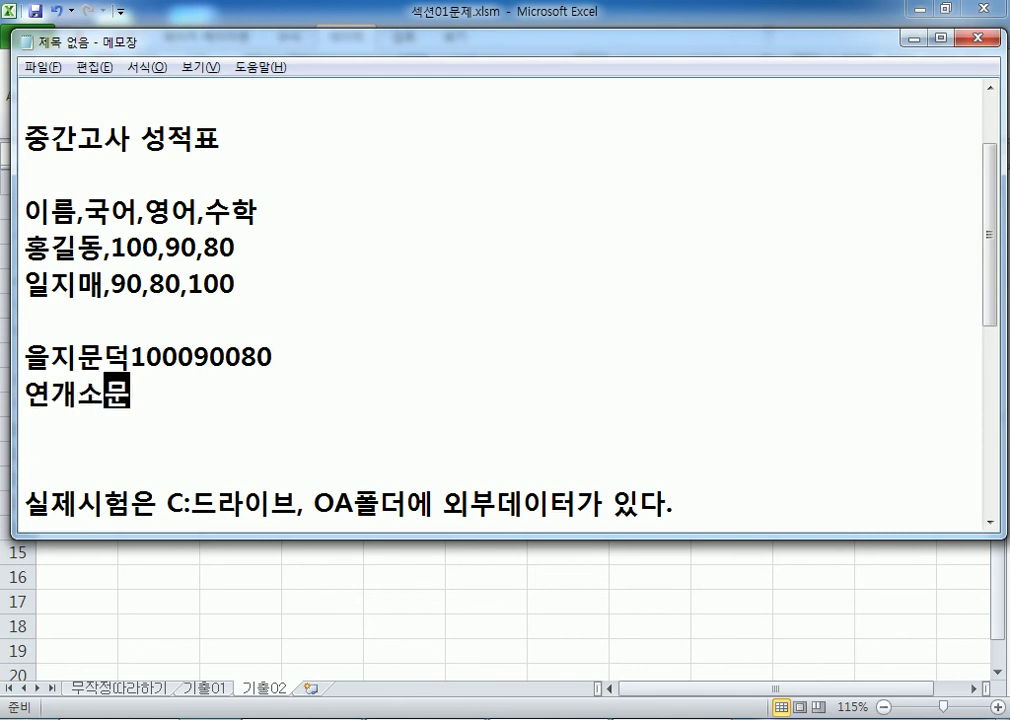
pyautogui.write('080090')
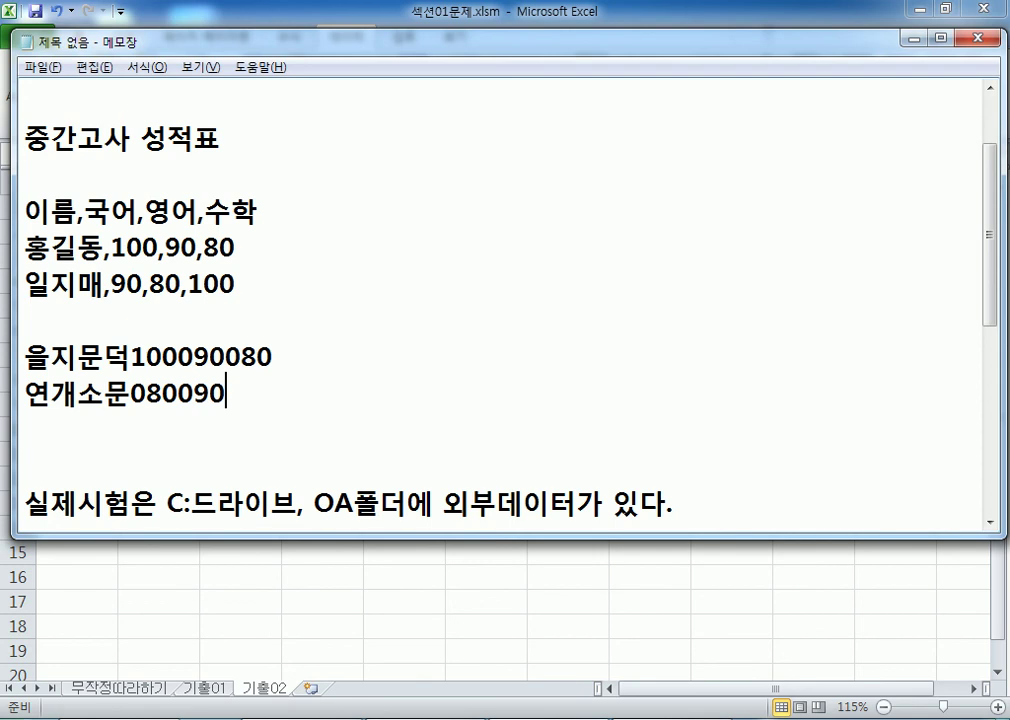
pyautogui.write('060')
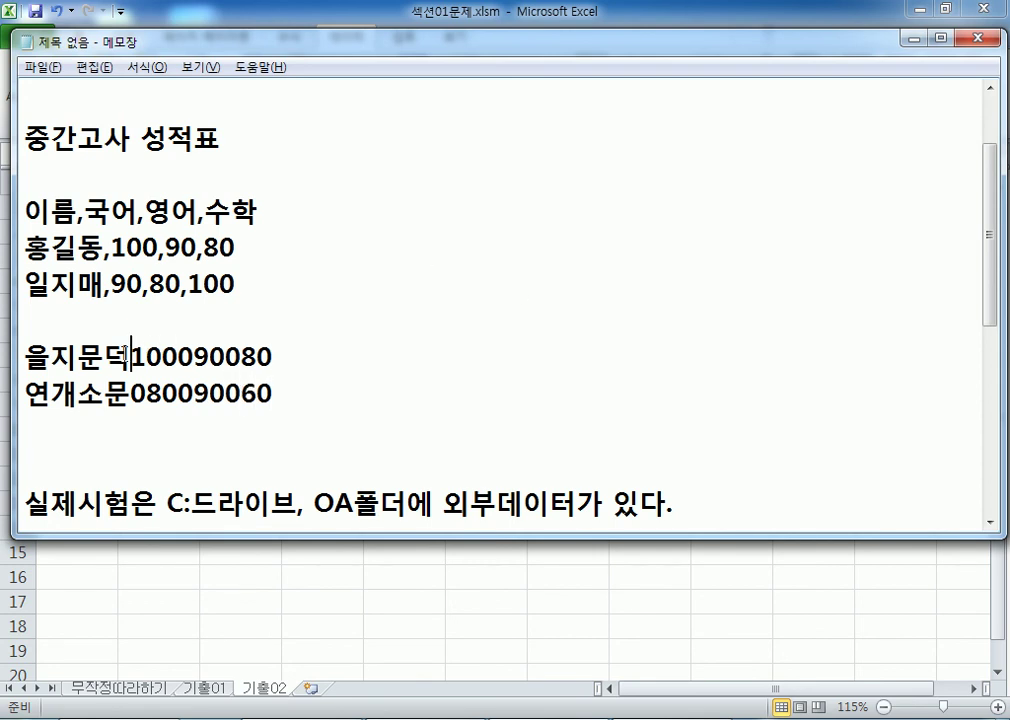
pyautogui.moveTo(130, 356); pyautogui.dragTo(22, 356)
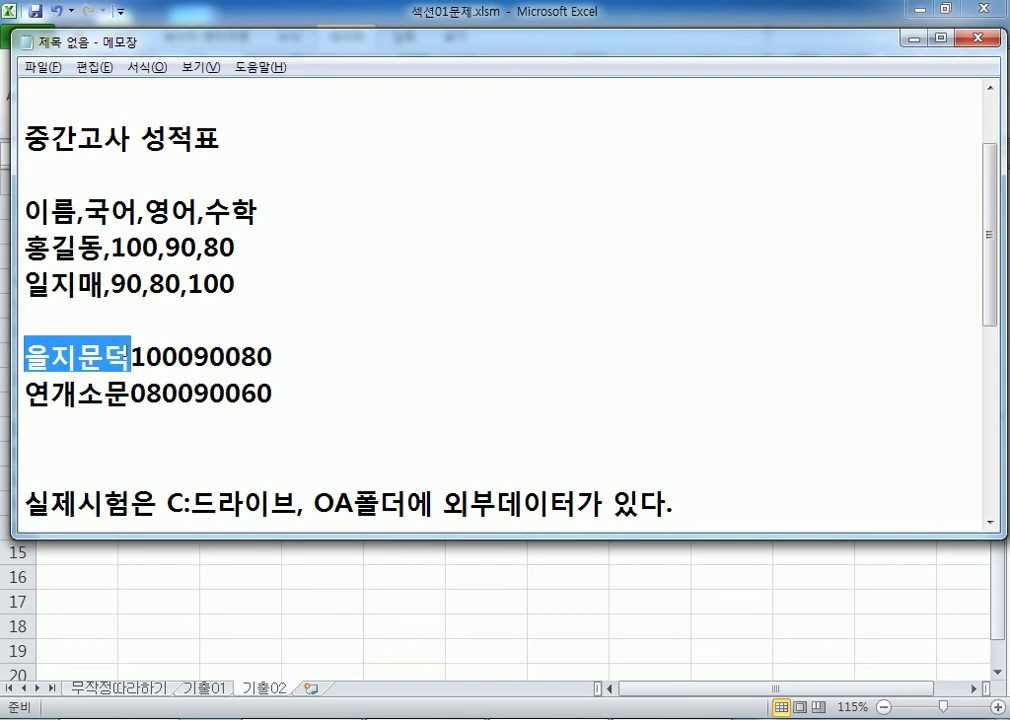
pyautogui.moveTo(175, 357); pyautogui.dragTo(134, 357)
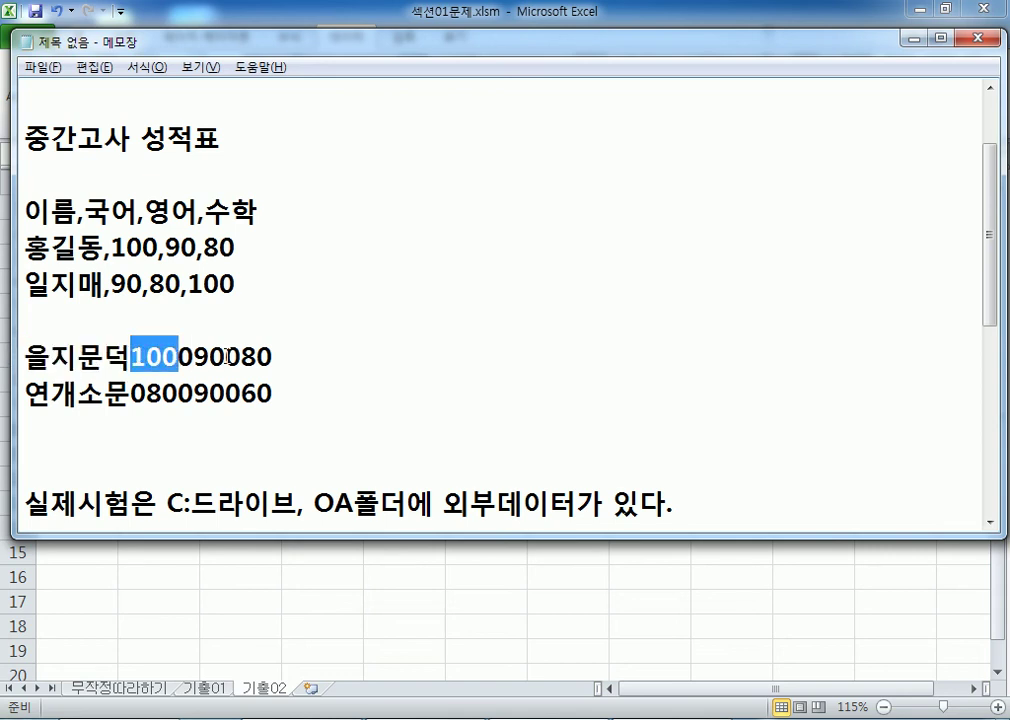
pyautogui.moveTo(224, 358); pyautogui.dragTo(178, 357)
pyautogui.moveTo(272, 357); pyautogui.dragTo(227, 357)
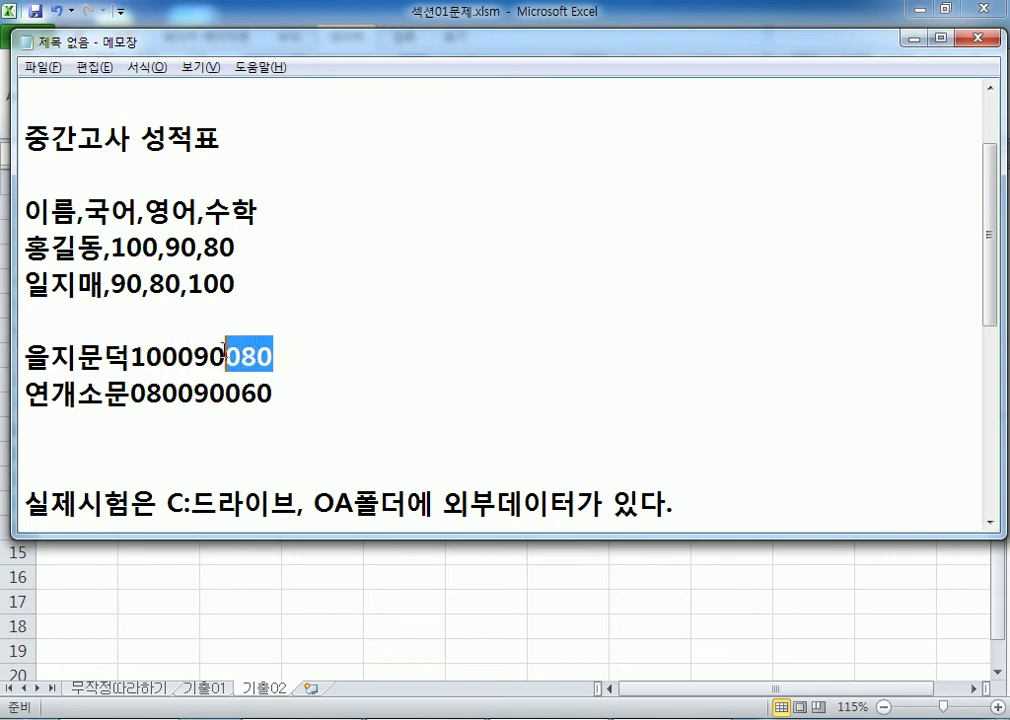
pyautogui.click(225, 413)
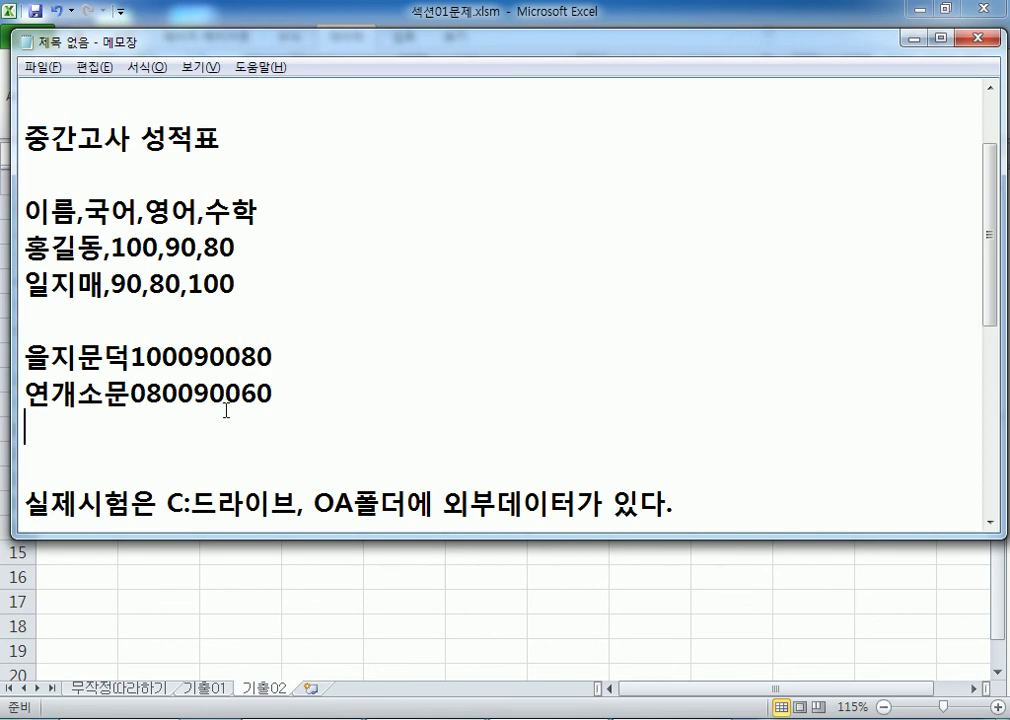
pyautogui.moveTo(111, 248); pyautogui.dragTo(110, 288)
pyautogui.click(103, 290)
# Step: Enable the Space delimiter with consecutive delimiters treated as one, then advance to step 3
pyautogui.click(115, 320)
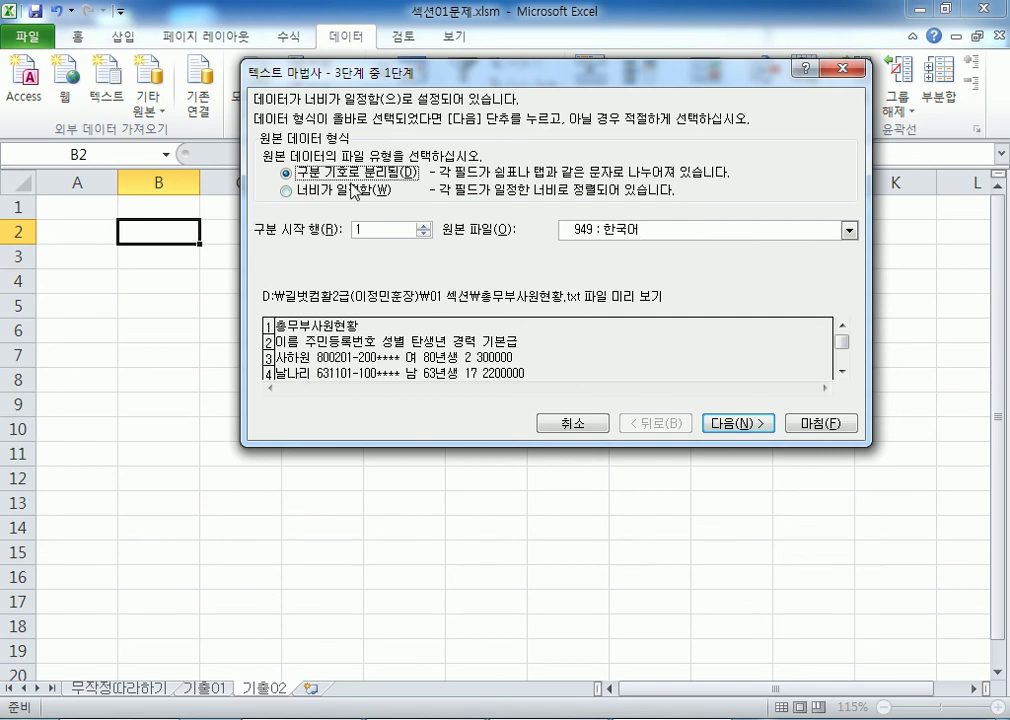
pyautogui.click(712, 422)
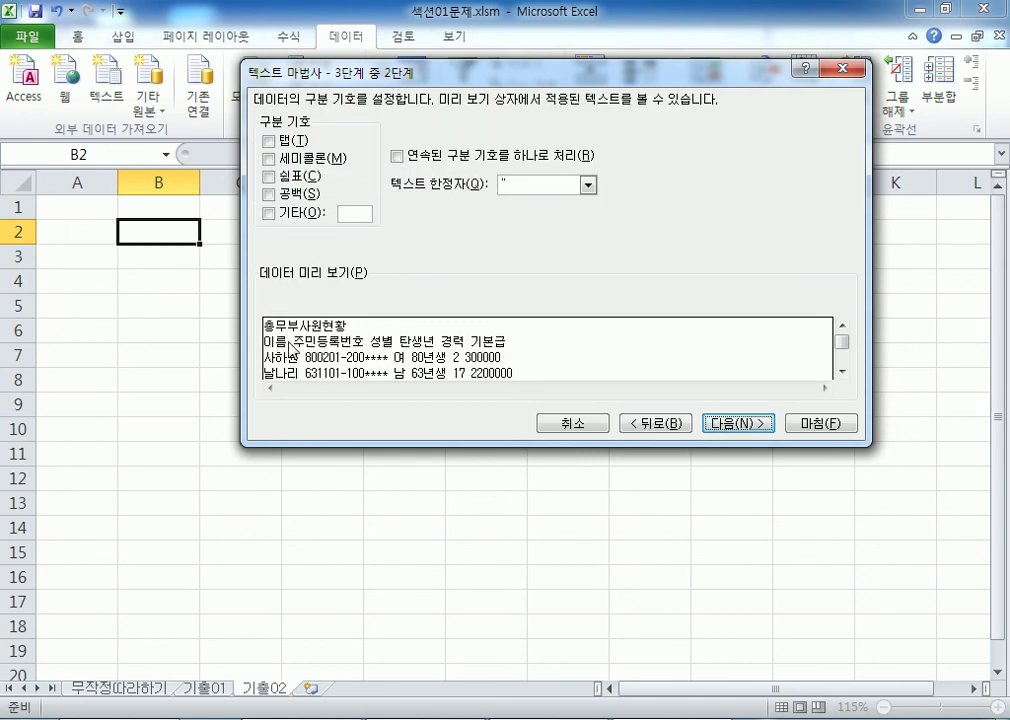
pyautogui.click(268, 194)
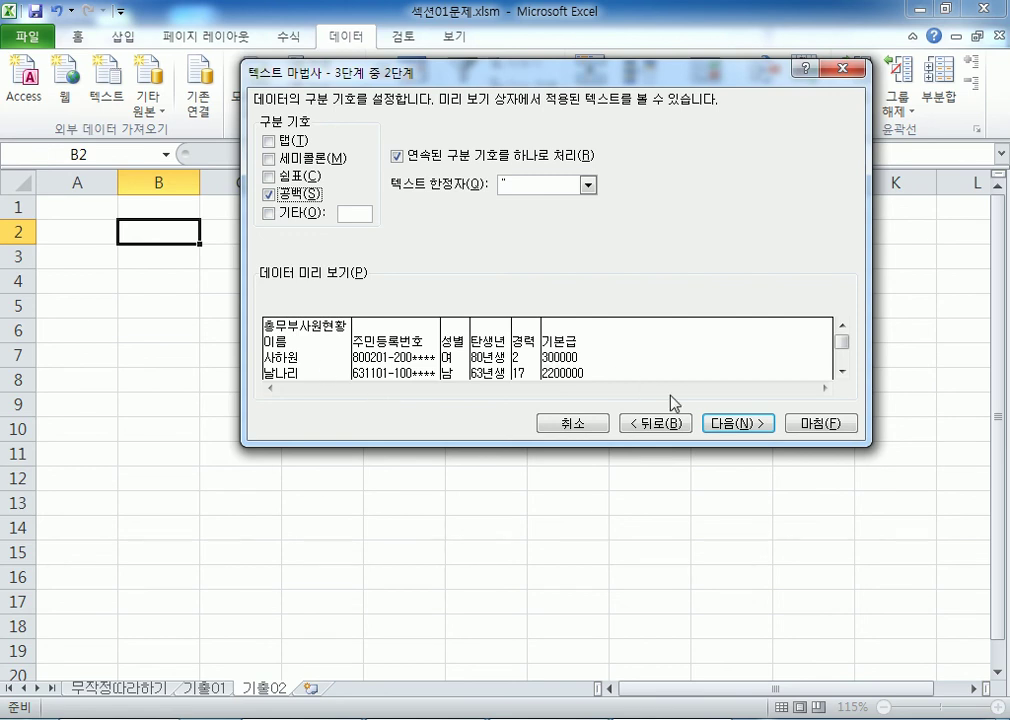
pyautogui.click(717, 426)
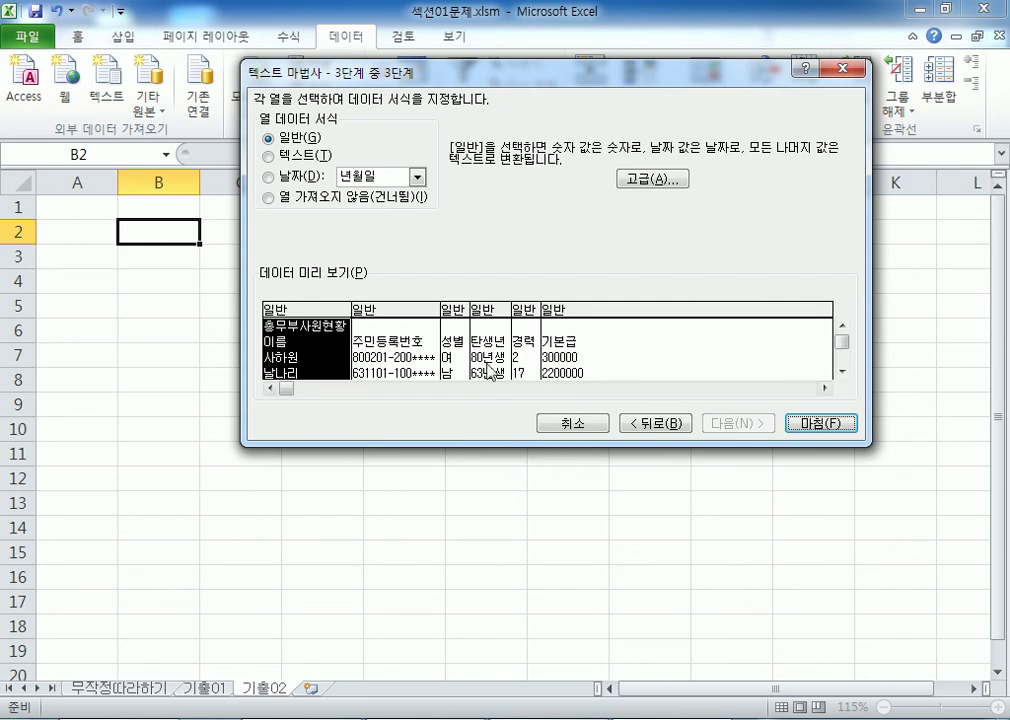
# Step: Select the 경력 column, try marking it skipped, then revert it to General
pyautogui.click(526, 366)
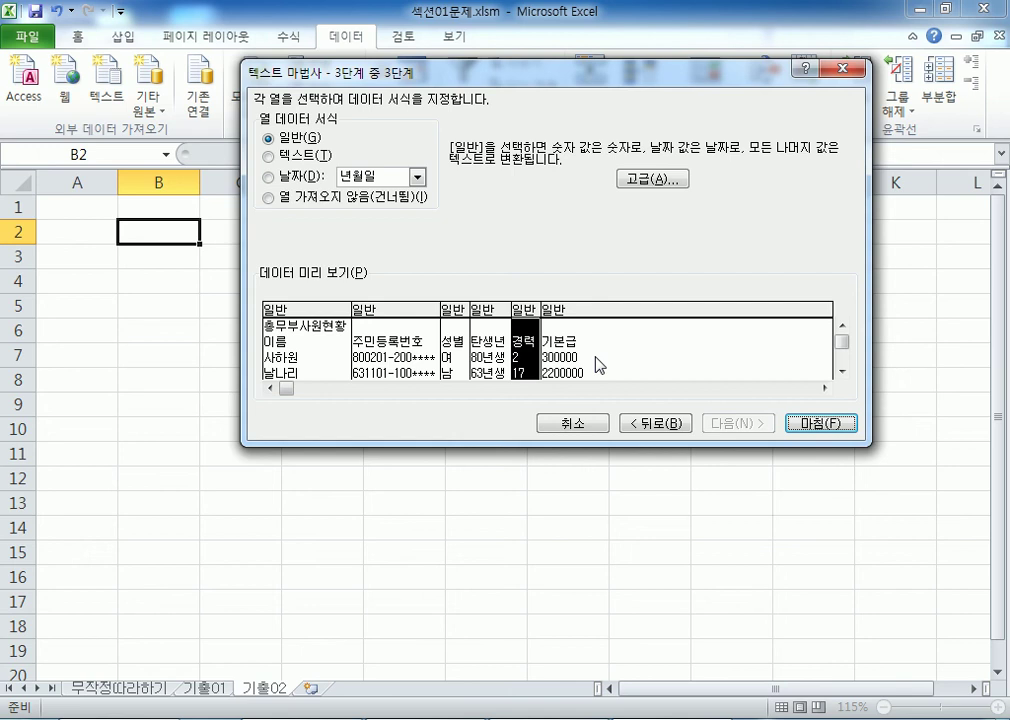
pyautogui.click(560, 362)
pyautogui.click(524, 366)
pyautogui.click(268, 199)
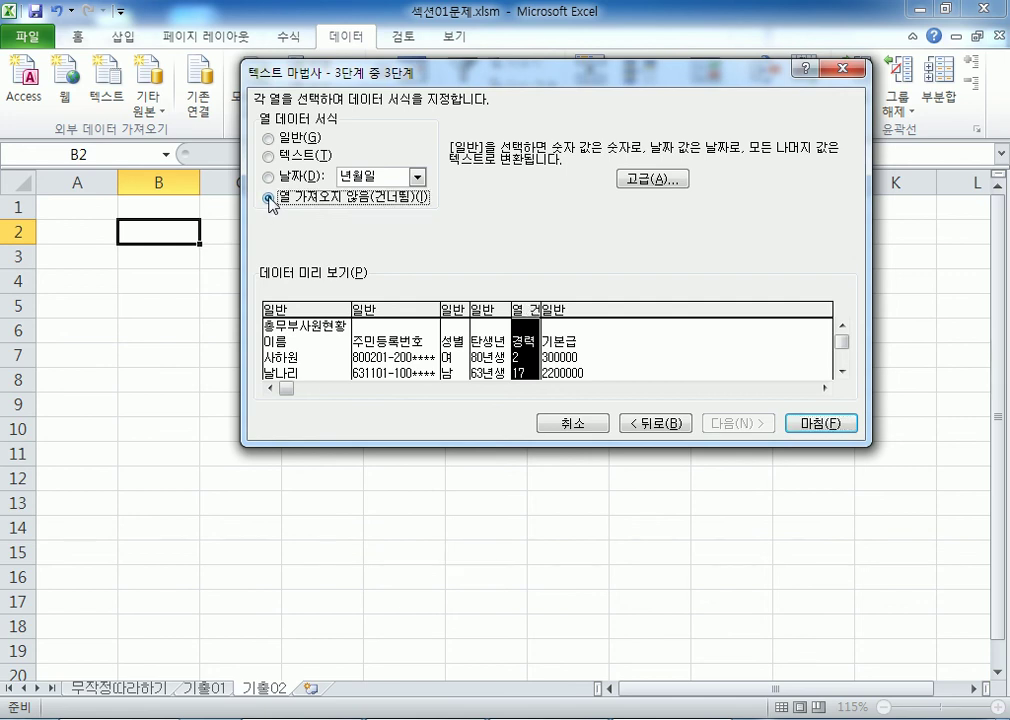
pyautogui.click(268, 137)
# Step: Review each preview column, then set 경력 to 'Do not import column (skip)'
pyautogui.click(483, 360)
pyautogui.click(305, 325)
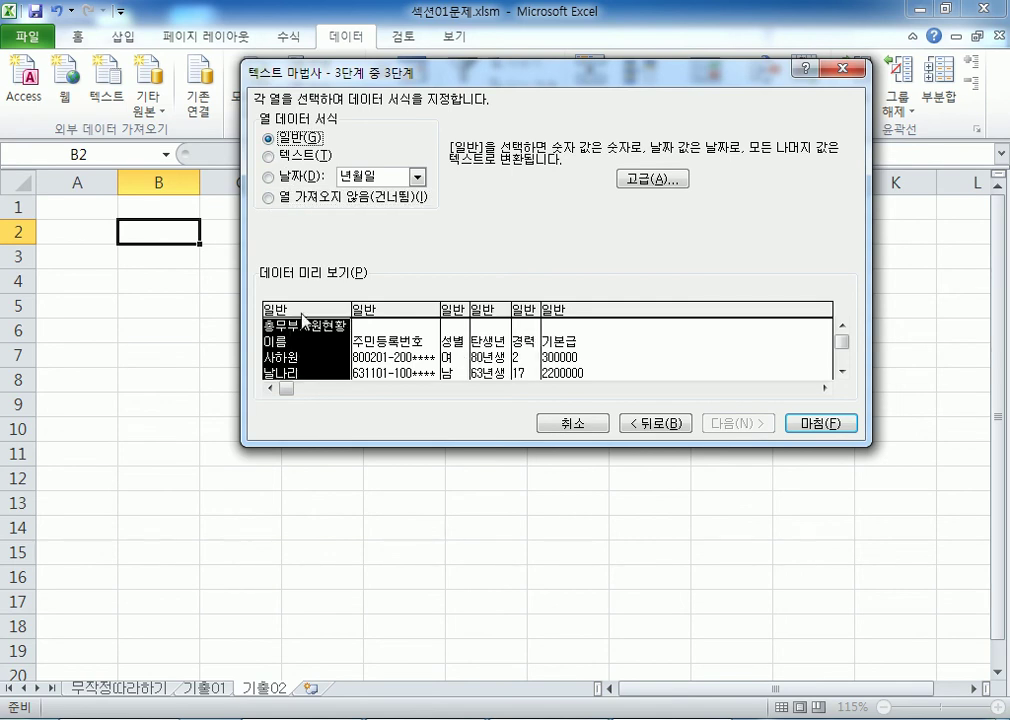
pyautogui.click(387, 317)
pyautogui.click(455, 345)
pyautogui.click(489, 345)
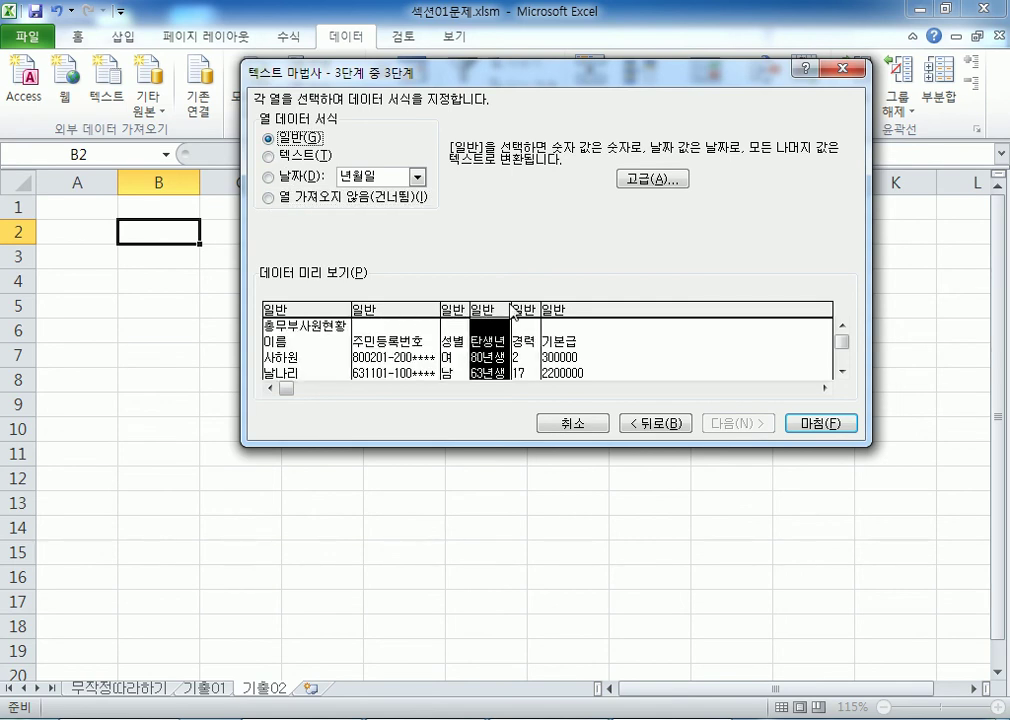
pyautogui.click(545, 340)
pyautogui.click(529, 337)
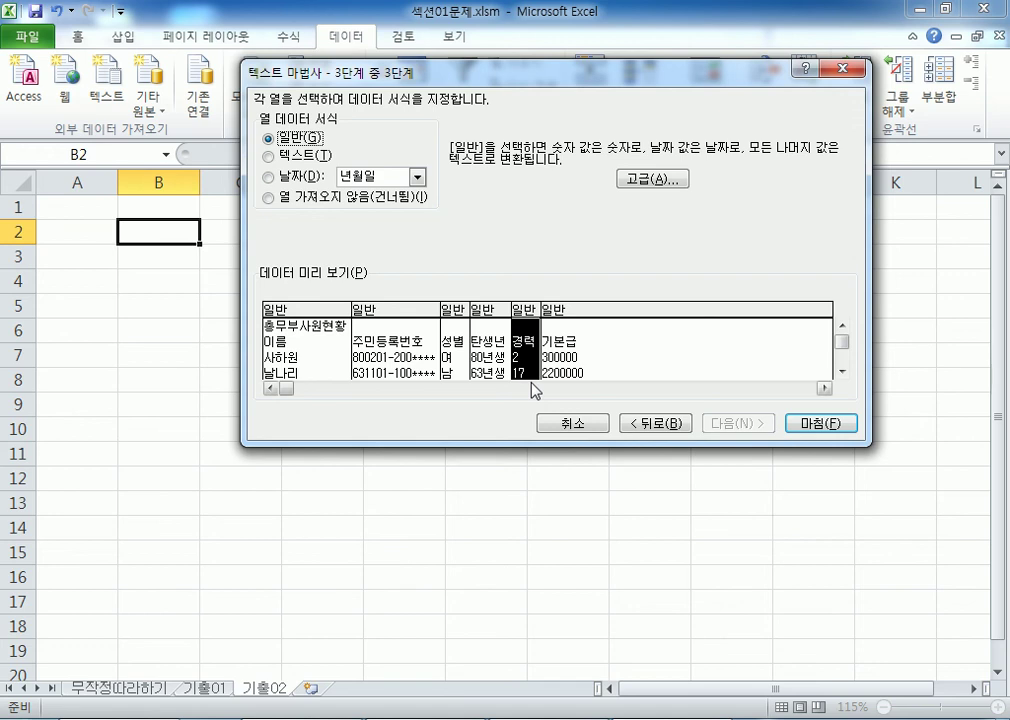
pyautogui.click(268, 199)
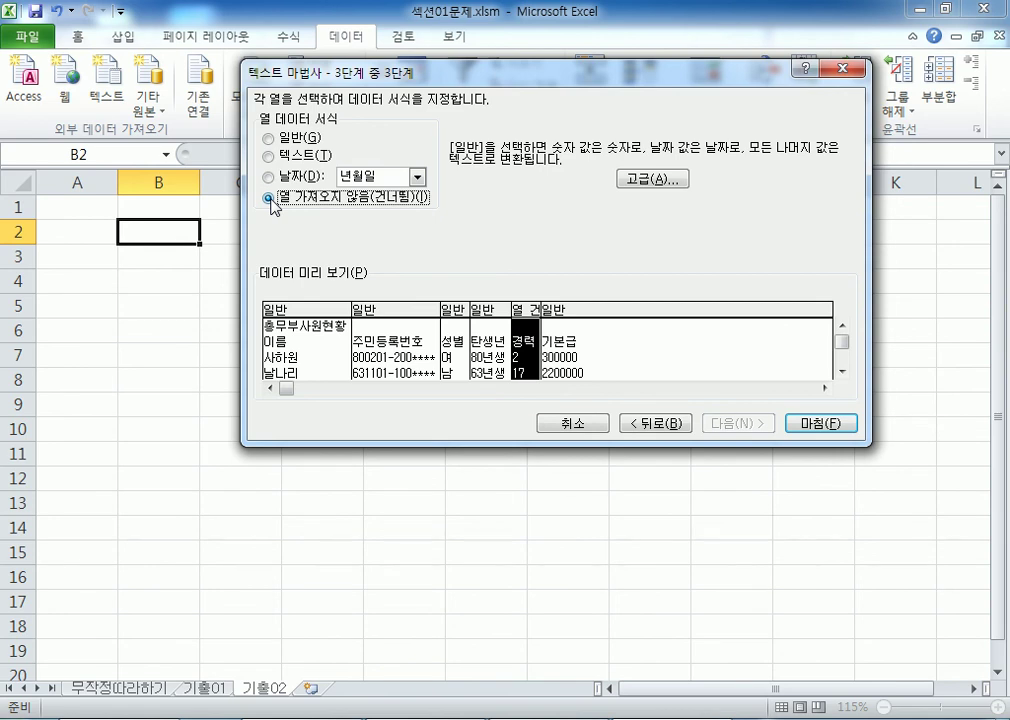
# Step: Check the 주민등록번호 column's format and finish the import
pyautogui.click(403, 348)
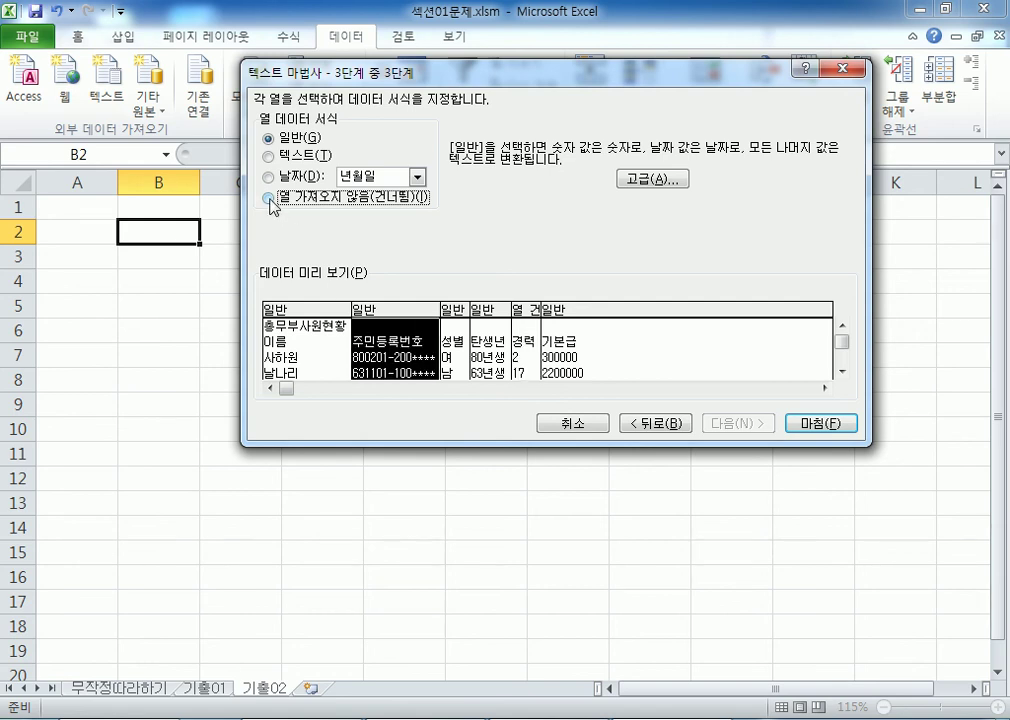
pyautogui.click(524, 347)
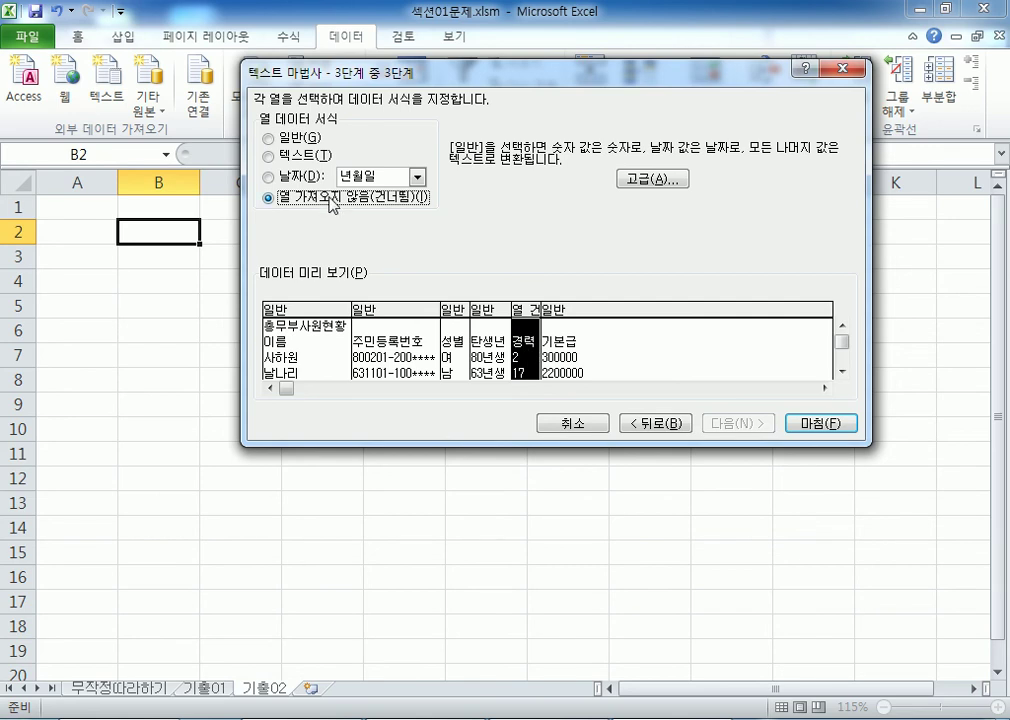
pyautogui.click(805, 424)
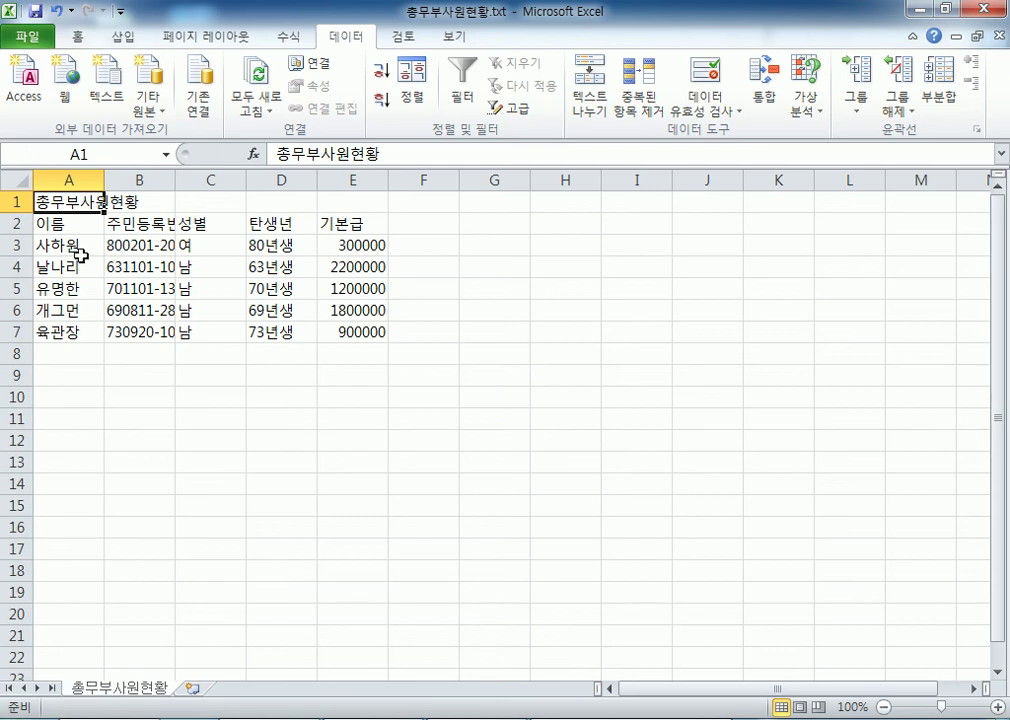
# Step: Copy the imported table A1:E7
pyautogui.moveTo(92, 200); pyautogui.dragTo(360, 331)
pyautogui.rightClick(235, 240)
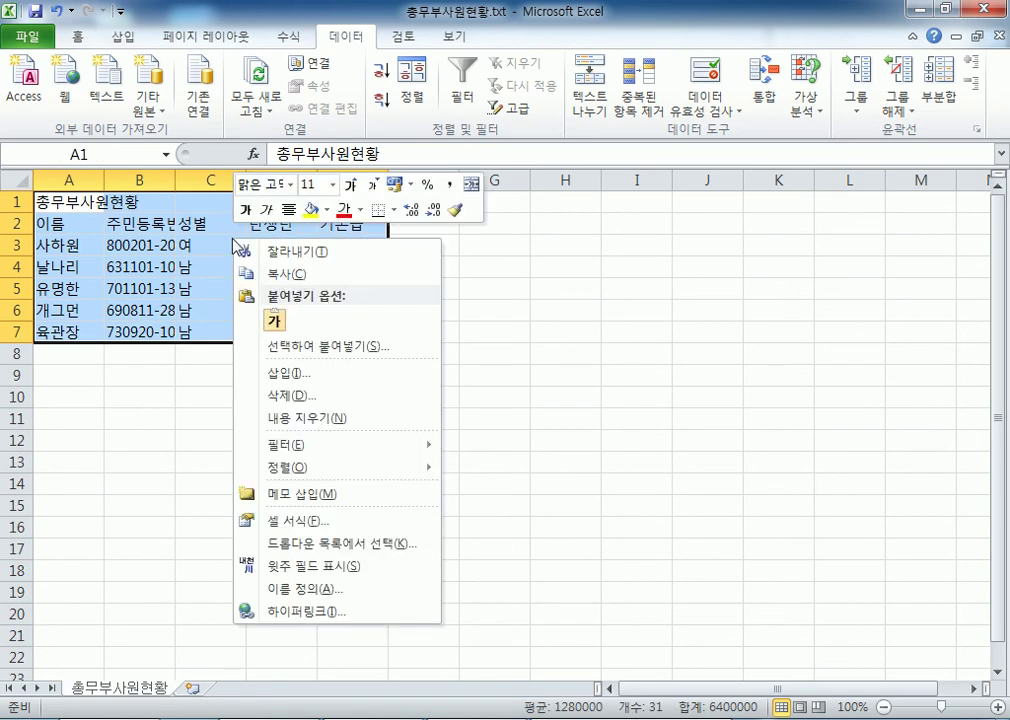
pyautogui.click(290, 274)
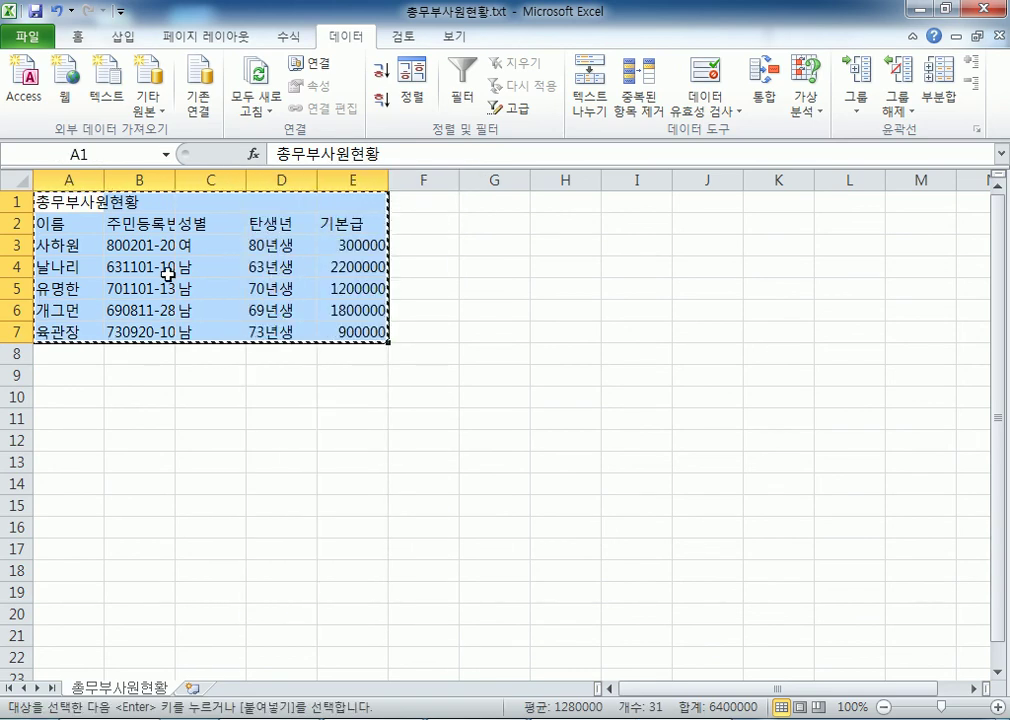
# Step: Paste the table into cell B2 of sheet 기출02 in 섹션01문제.xlsm
pyautogui.moveTo(631, 719)
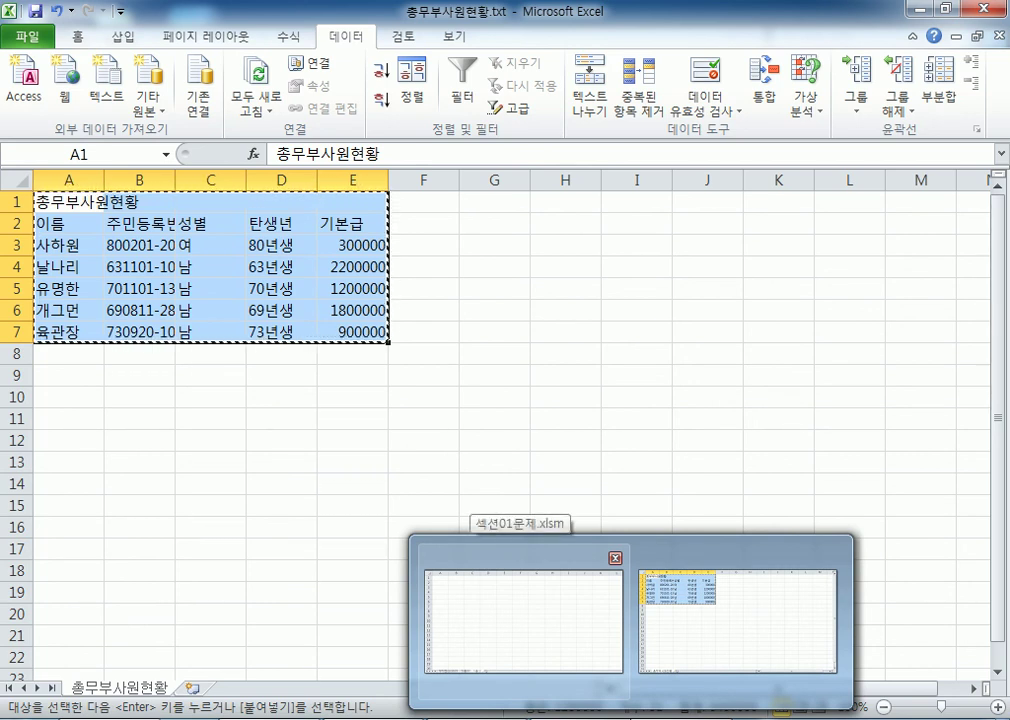
pyautogui.click(523, 620)
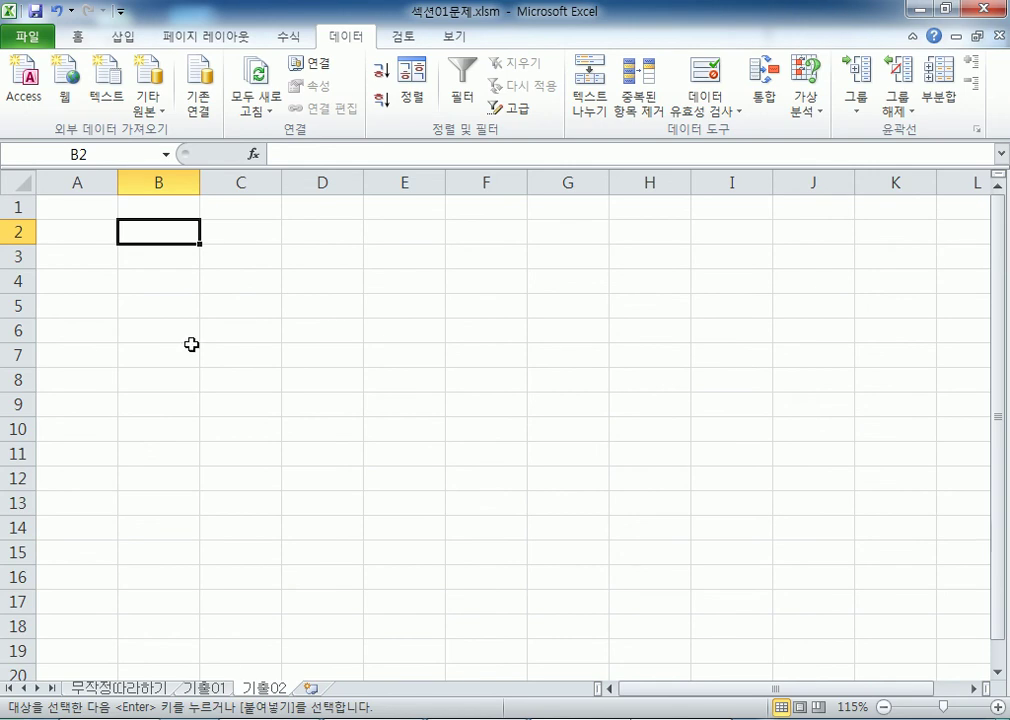
pyautogui.rightClick(145, 235)
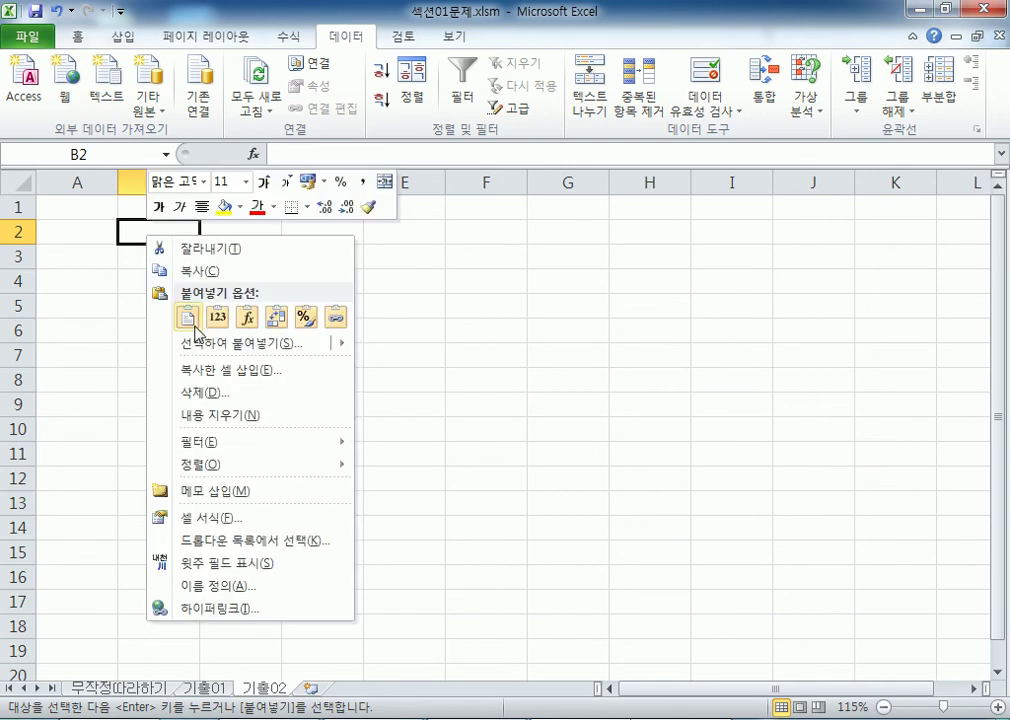
pyautogui.click(133, 233)
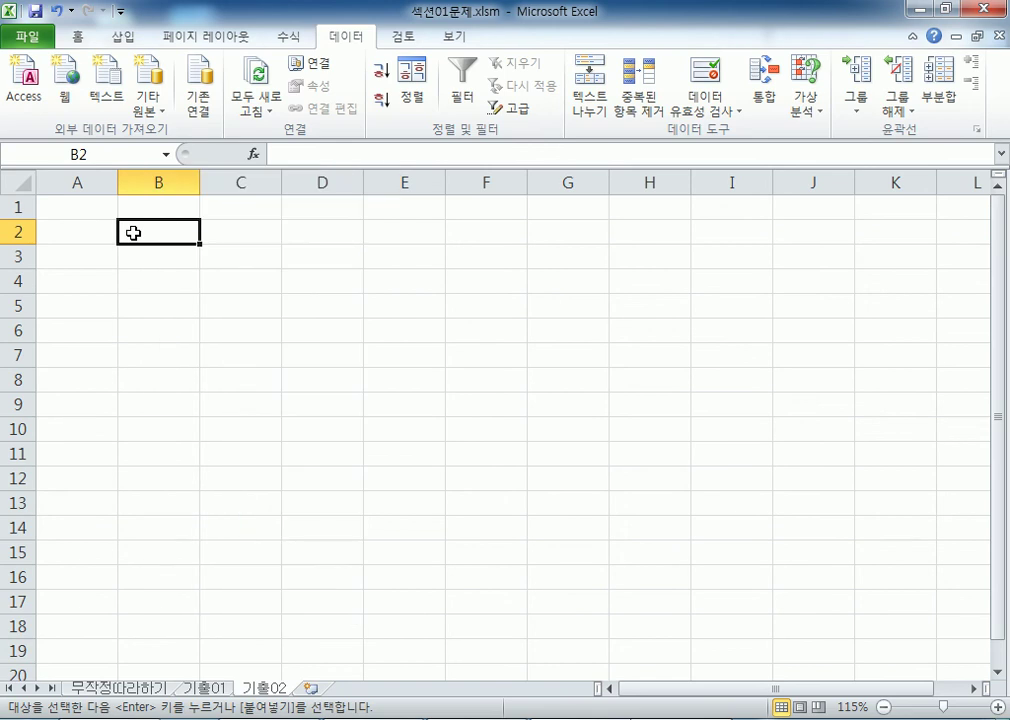
pyautogui.rightClick(133, 233)
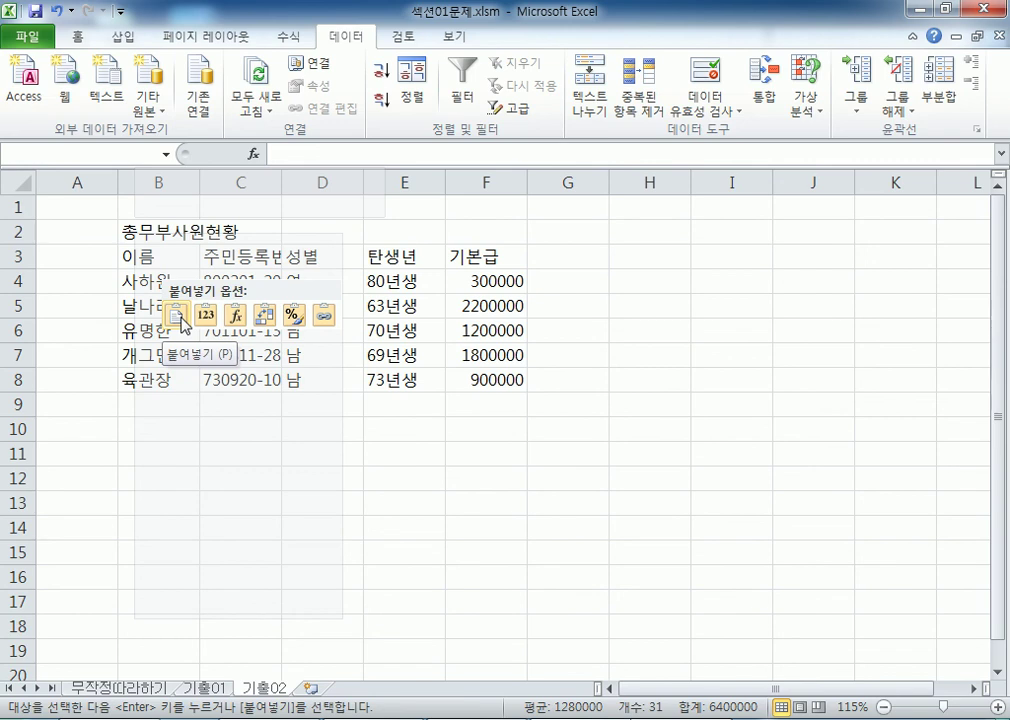
pyautogui.click(181, 320)
pyautogui.click(205, 428)
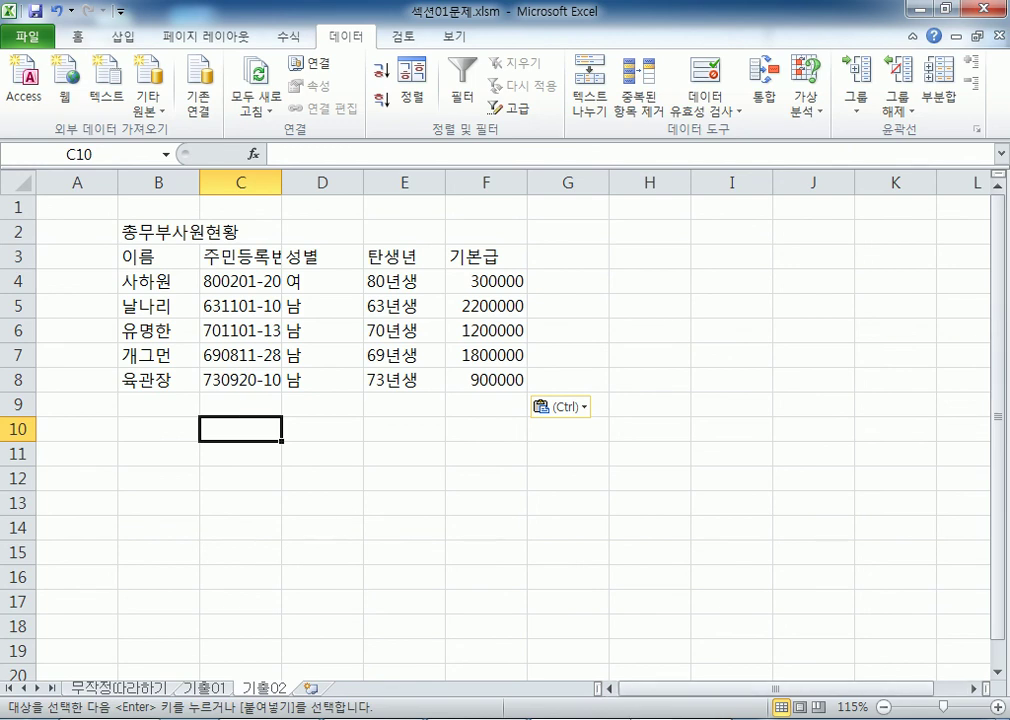
pyautogui.hotkey('ctrl', 'Tab')
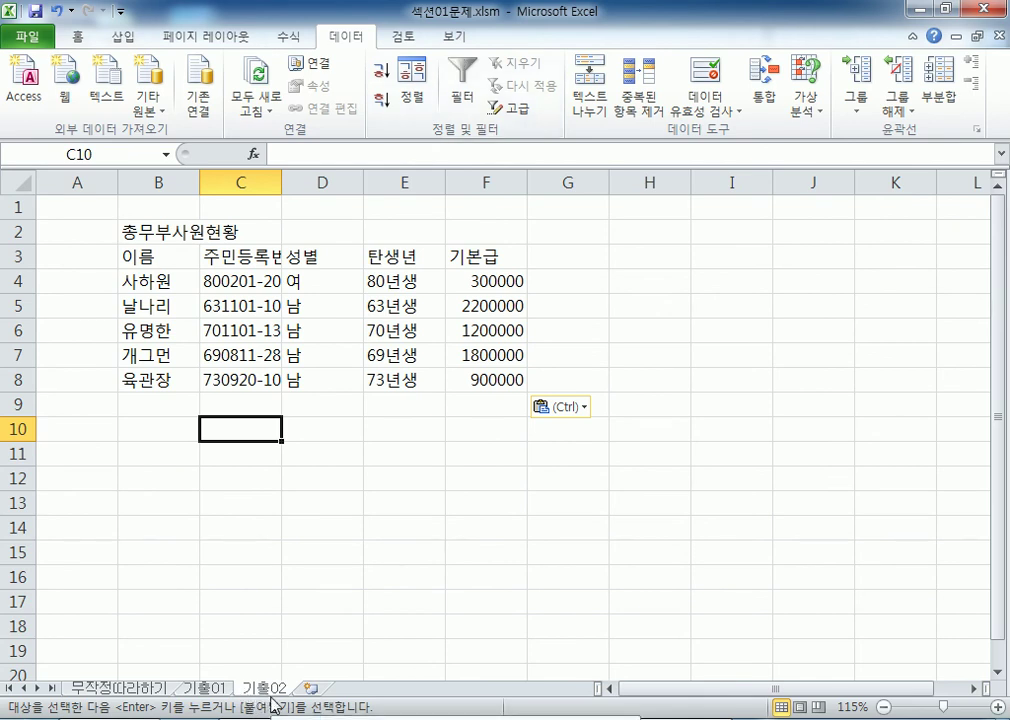
pyautogui.click(156, 229)
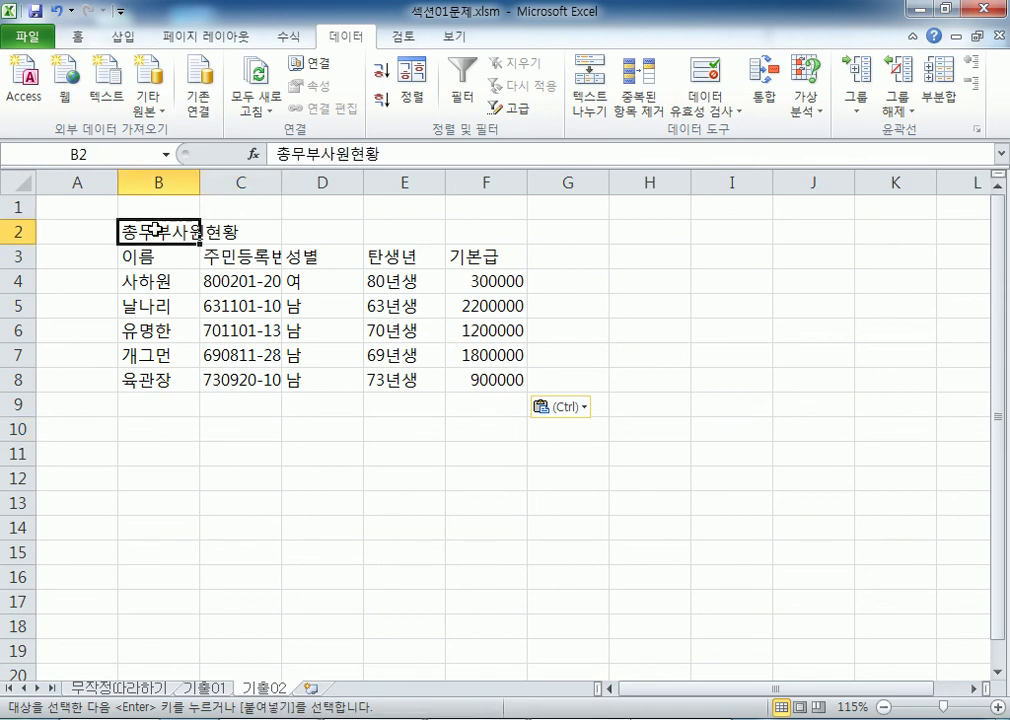
pyautogui.click(185, 380)
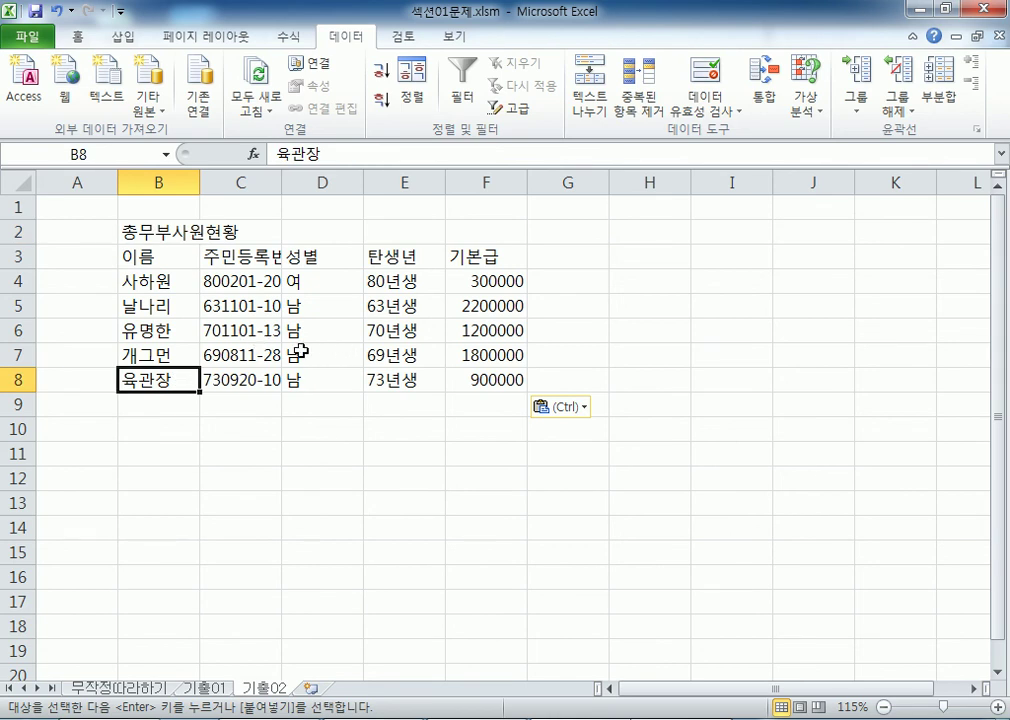
pyautogui.click(207, 181)
pyautogui.doubleClick(281, 181)
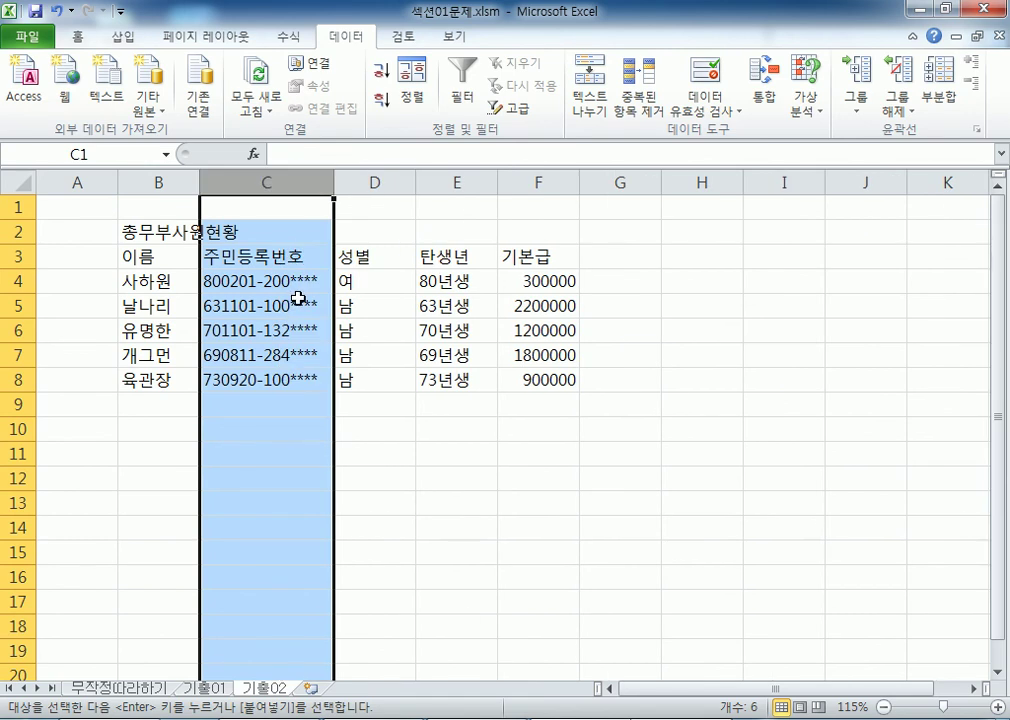
pyautogui.hotkey('ctrl', 'z')
pyautogui.click(245, 358)
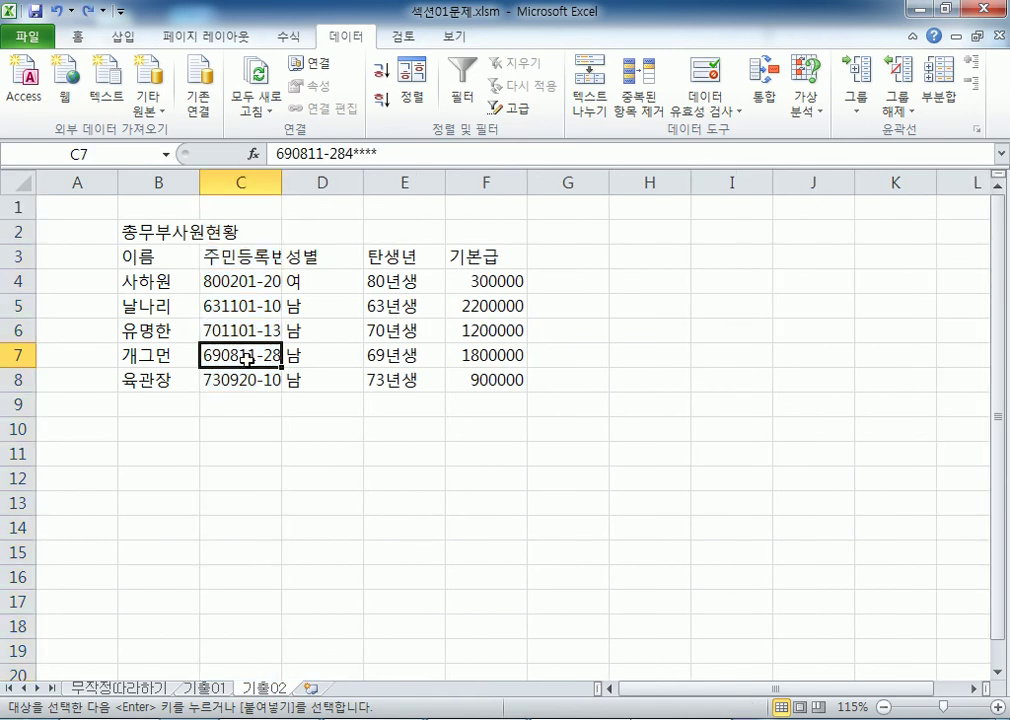